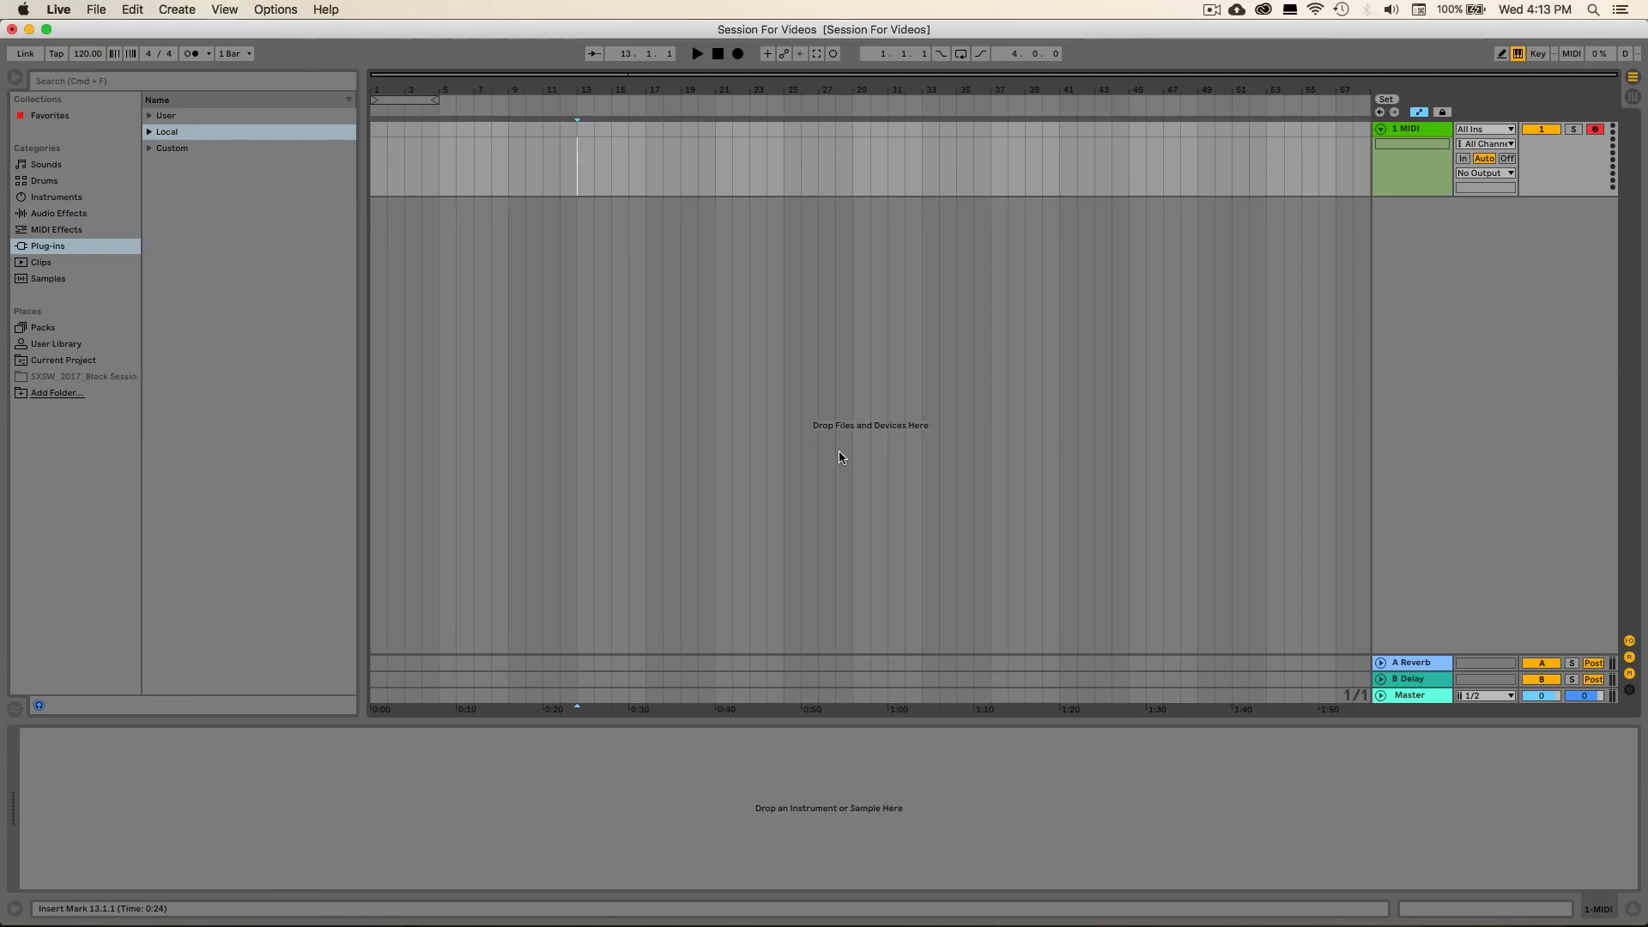
Set the project tempo to 180 BPM
click(87, 53)
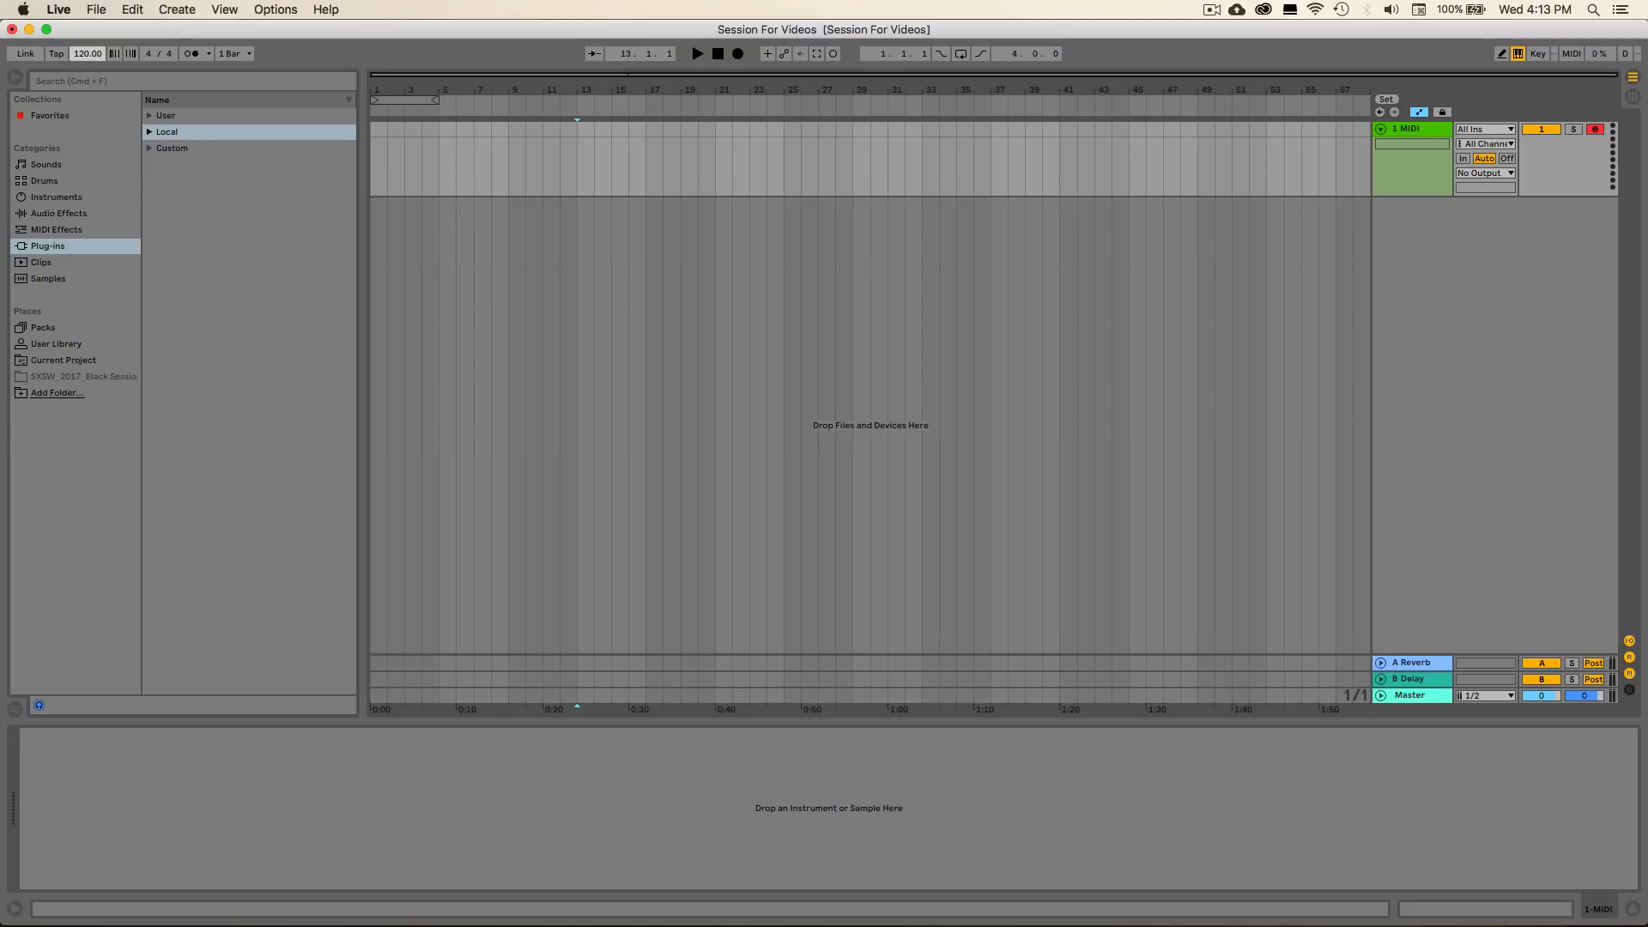
text(180)
key(Return)
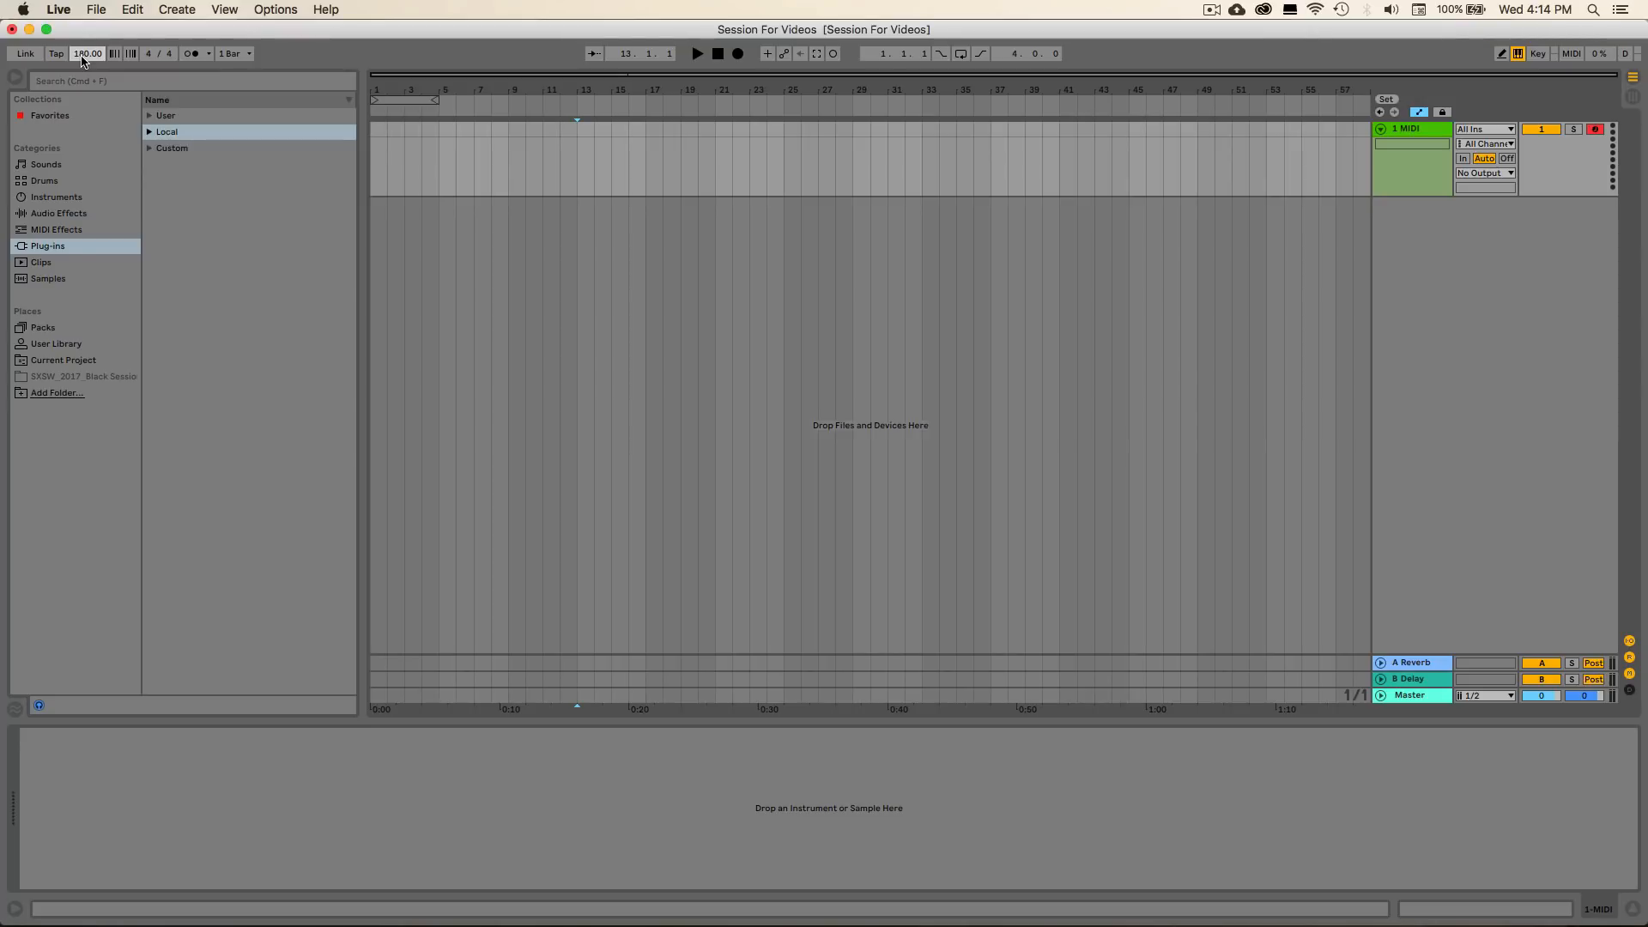
Search the plug-ins for "mon" and load KORG MonoPoly as the instrument on the MIDI track
click(79, 81)
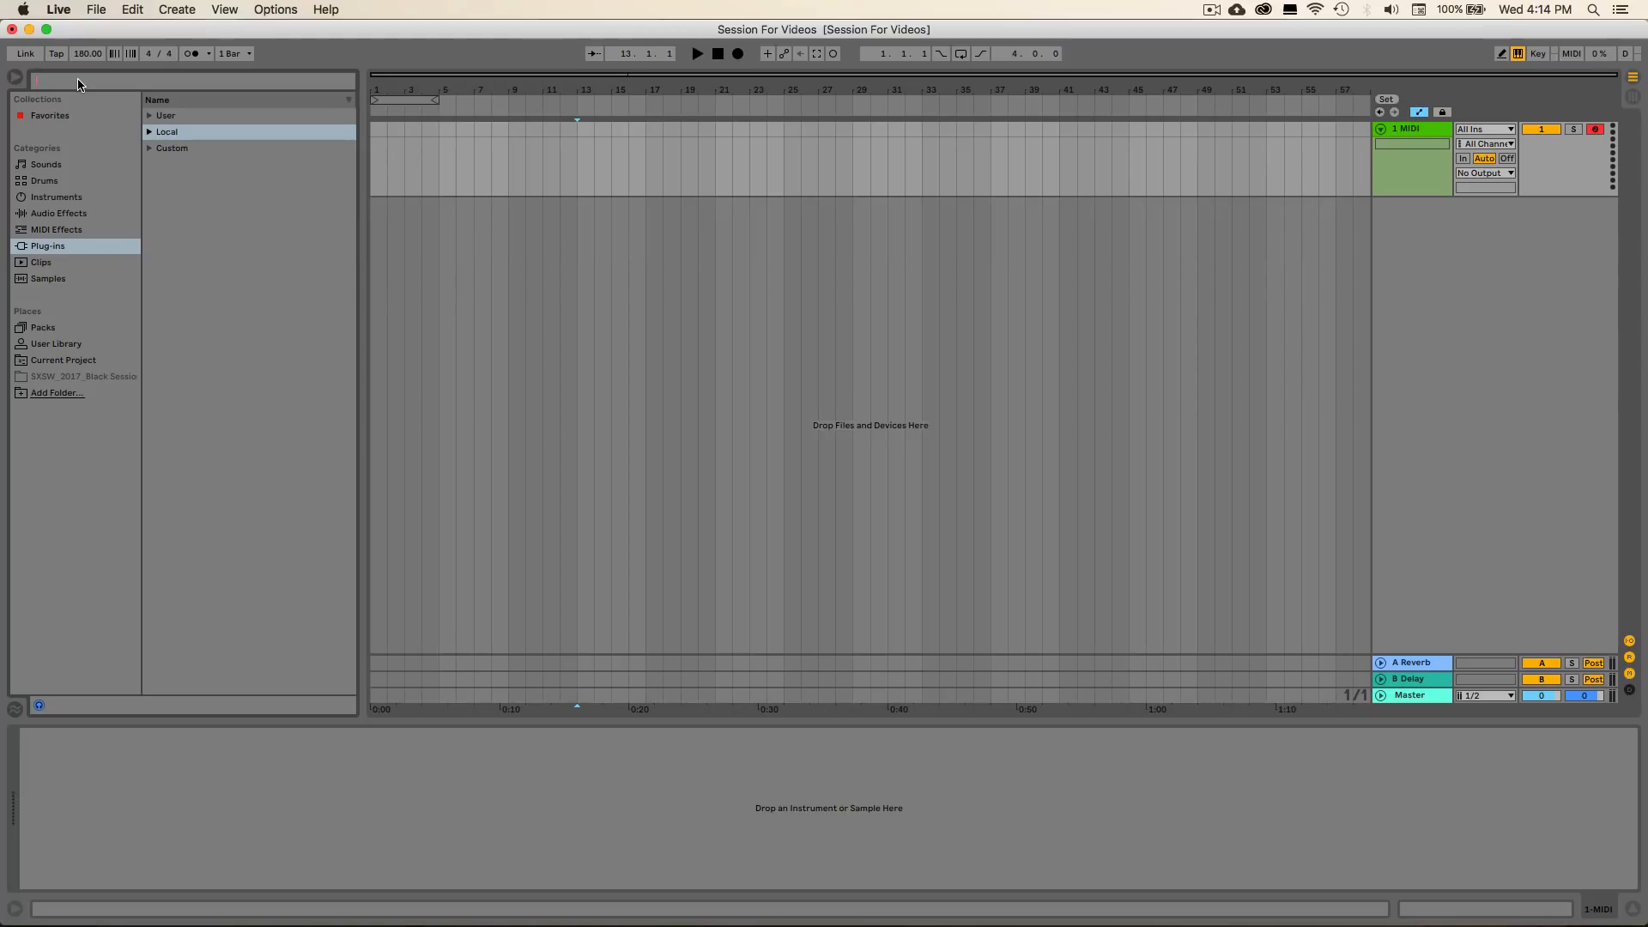
text(mon)
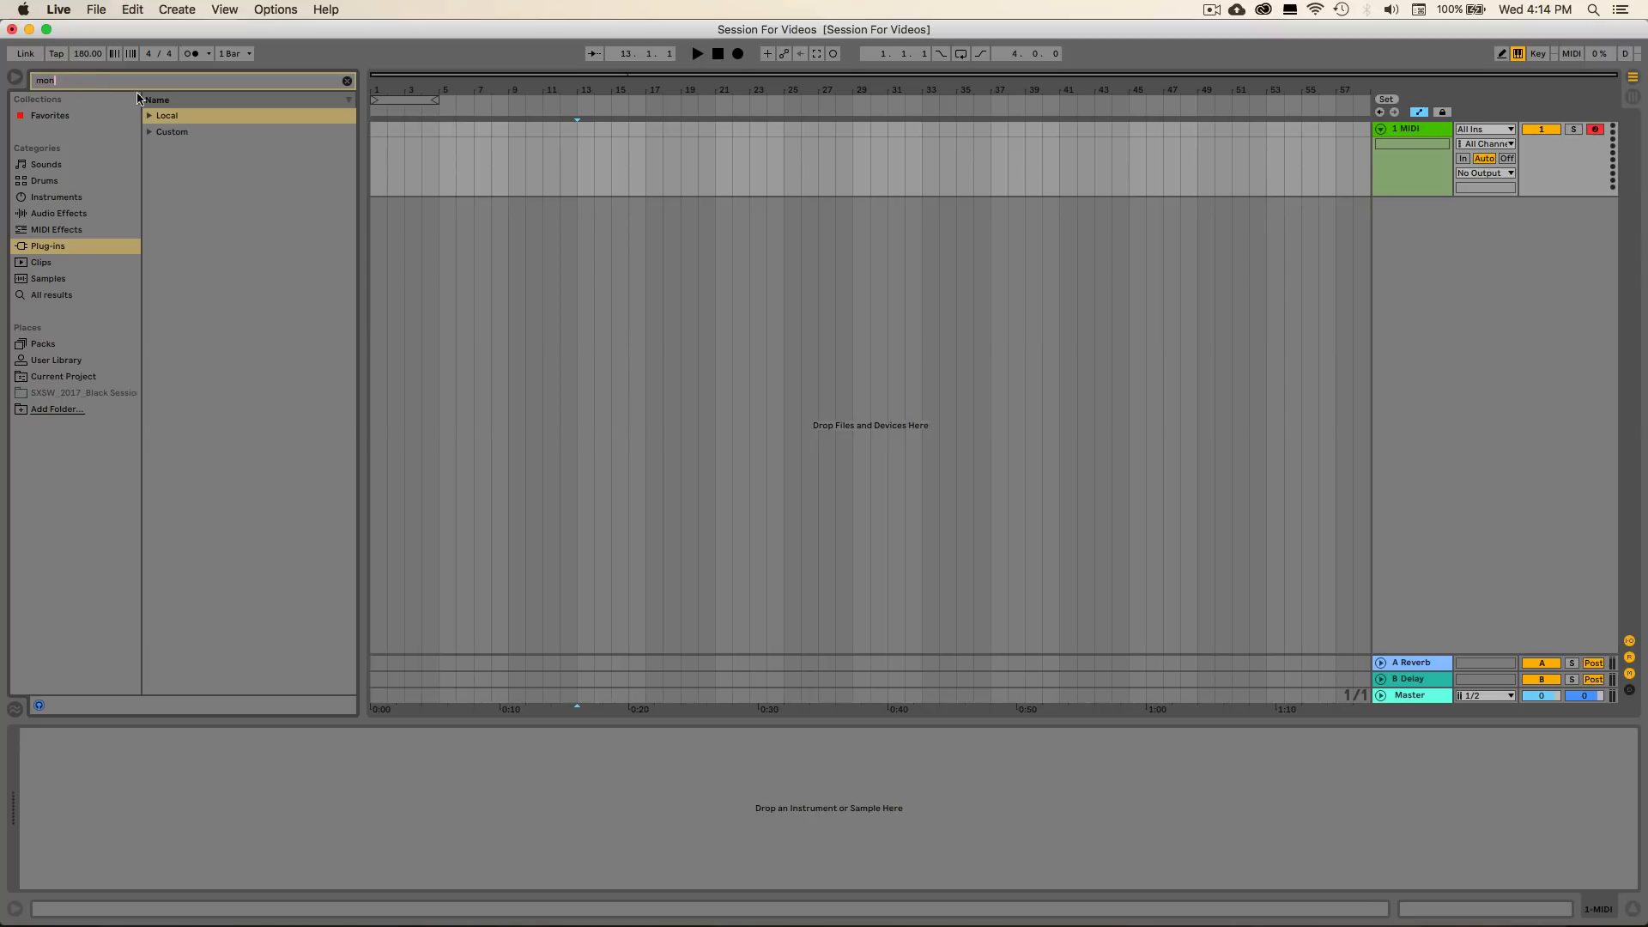
click(148, 115)
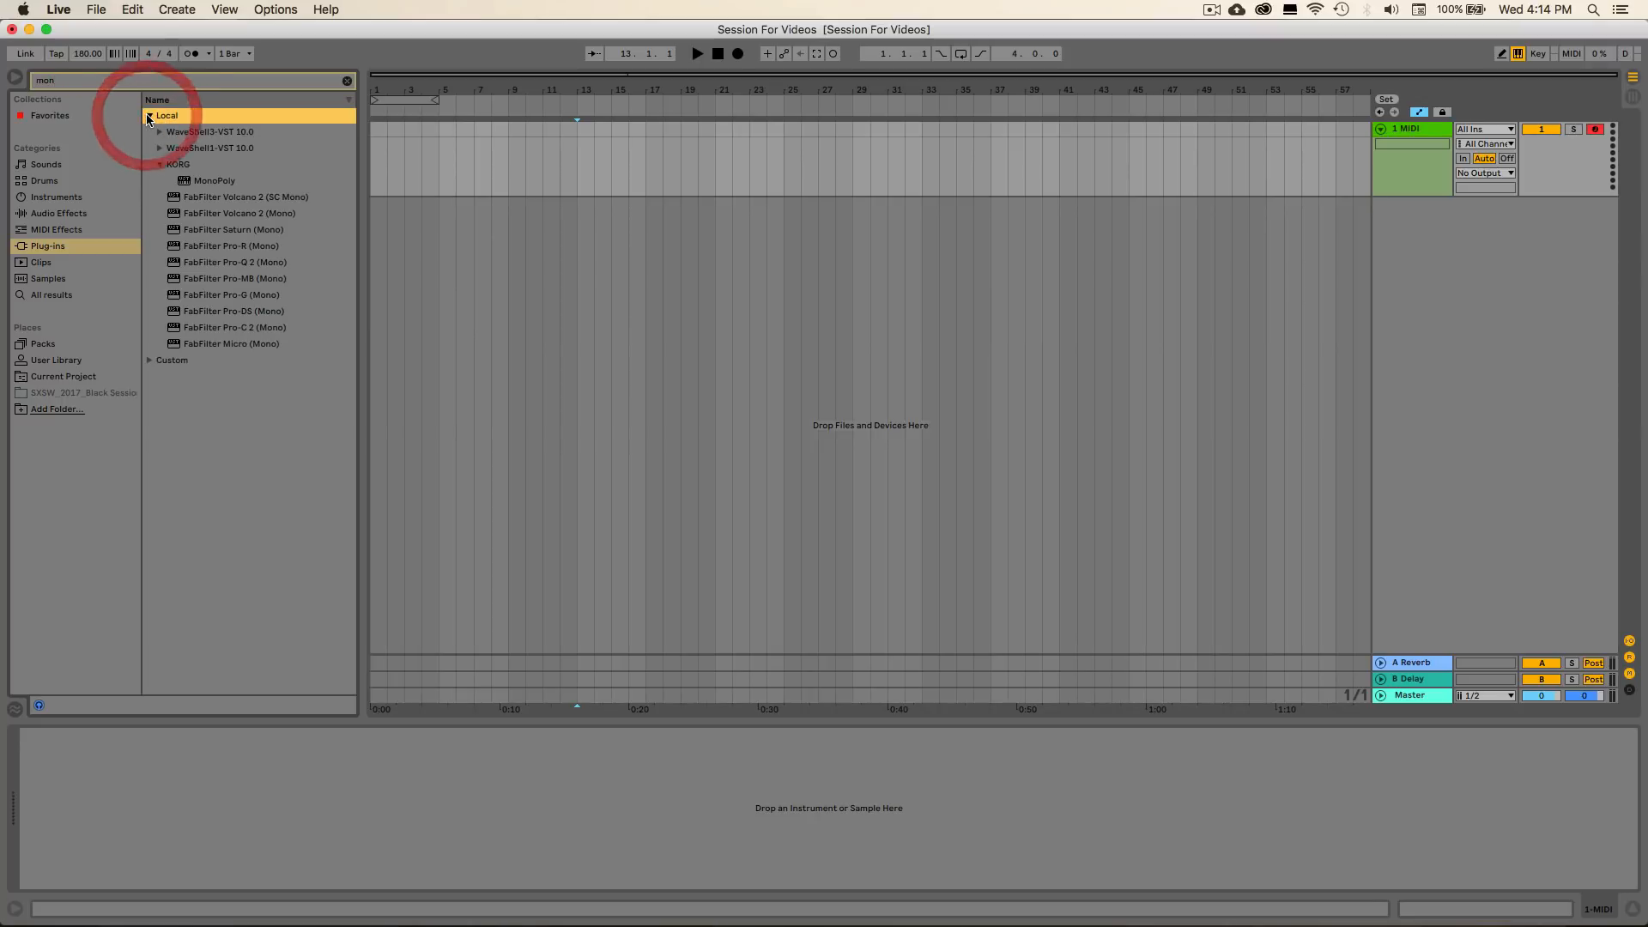
click(213, 181)
drag(212, 181, 224, 786)
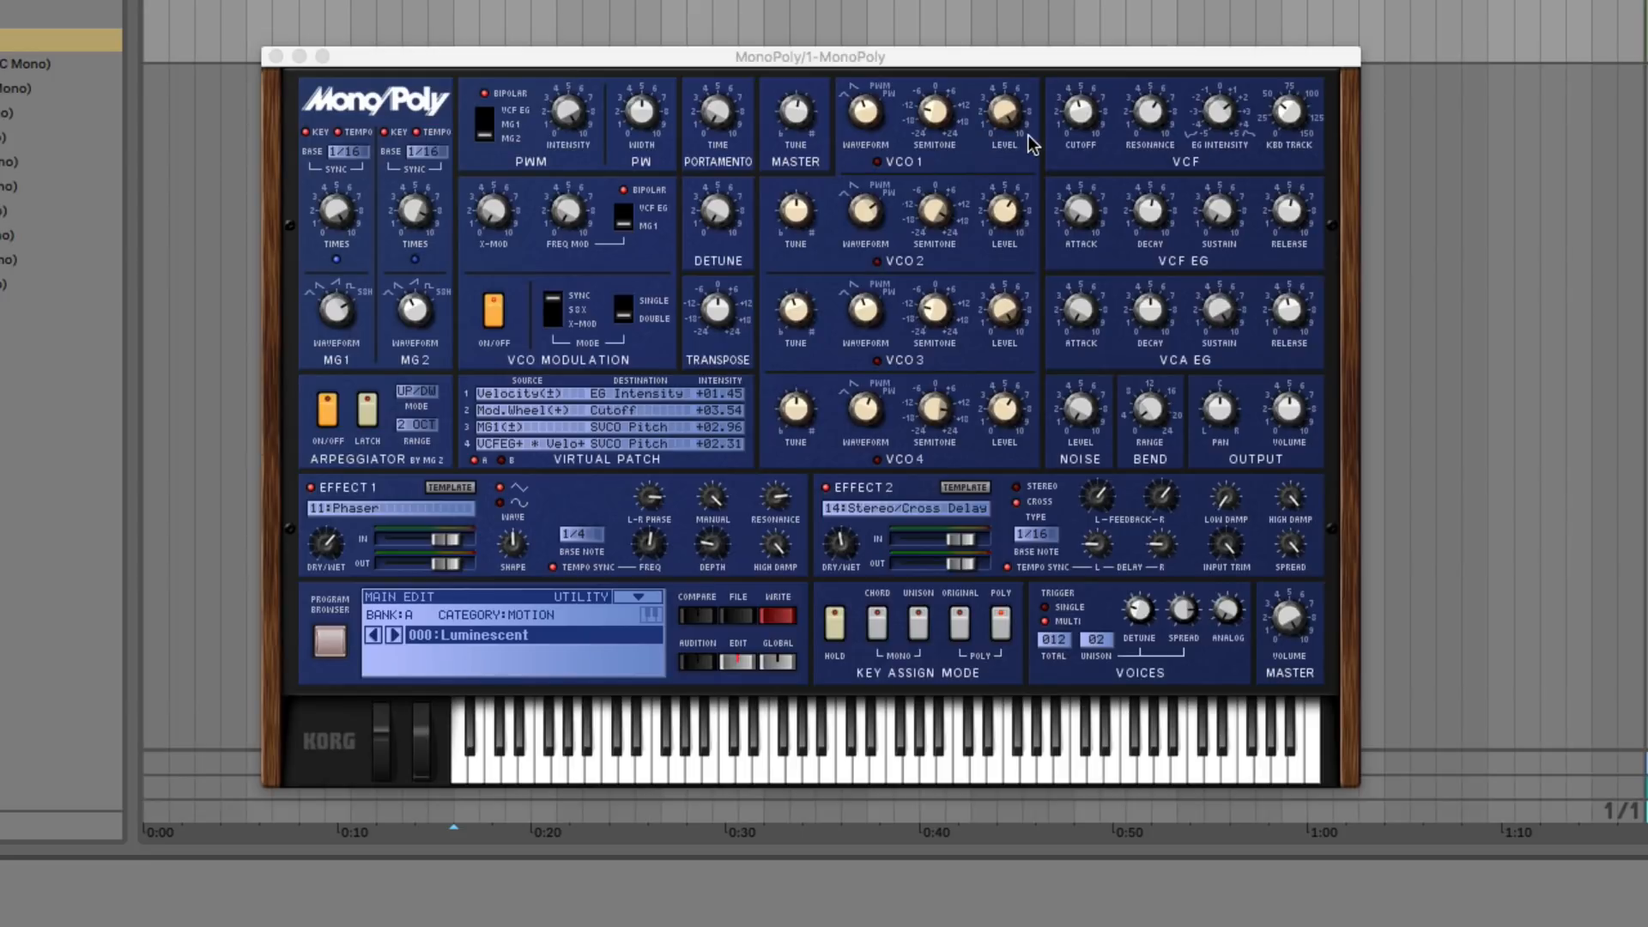
Initialize the MonoPoly program to the Default patch
mouse_move(1010, 124)
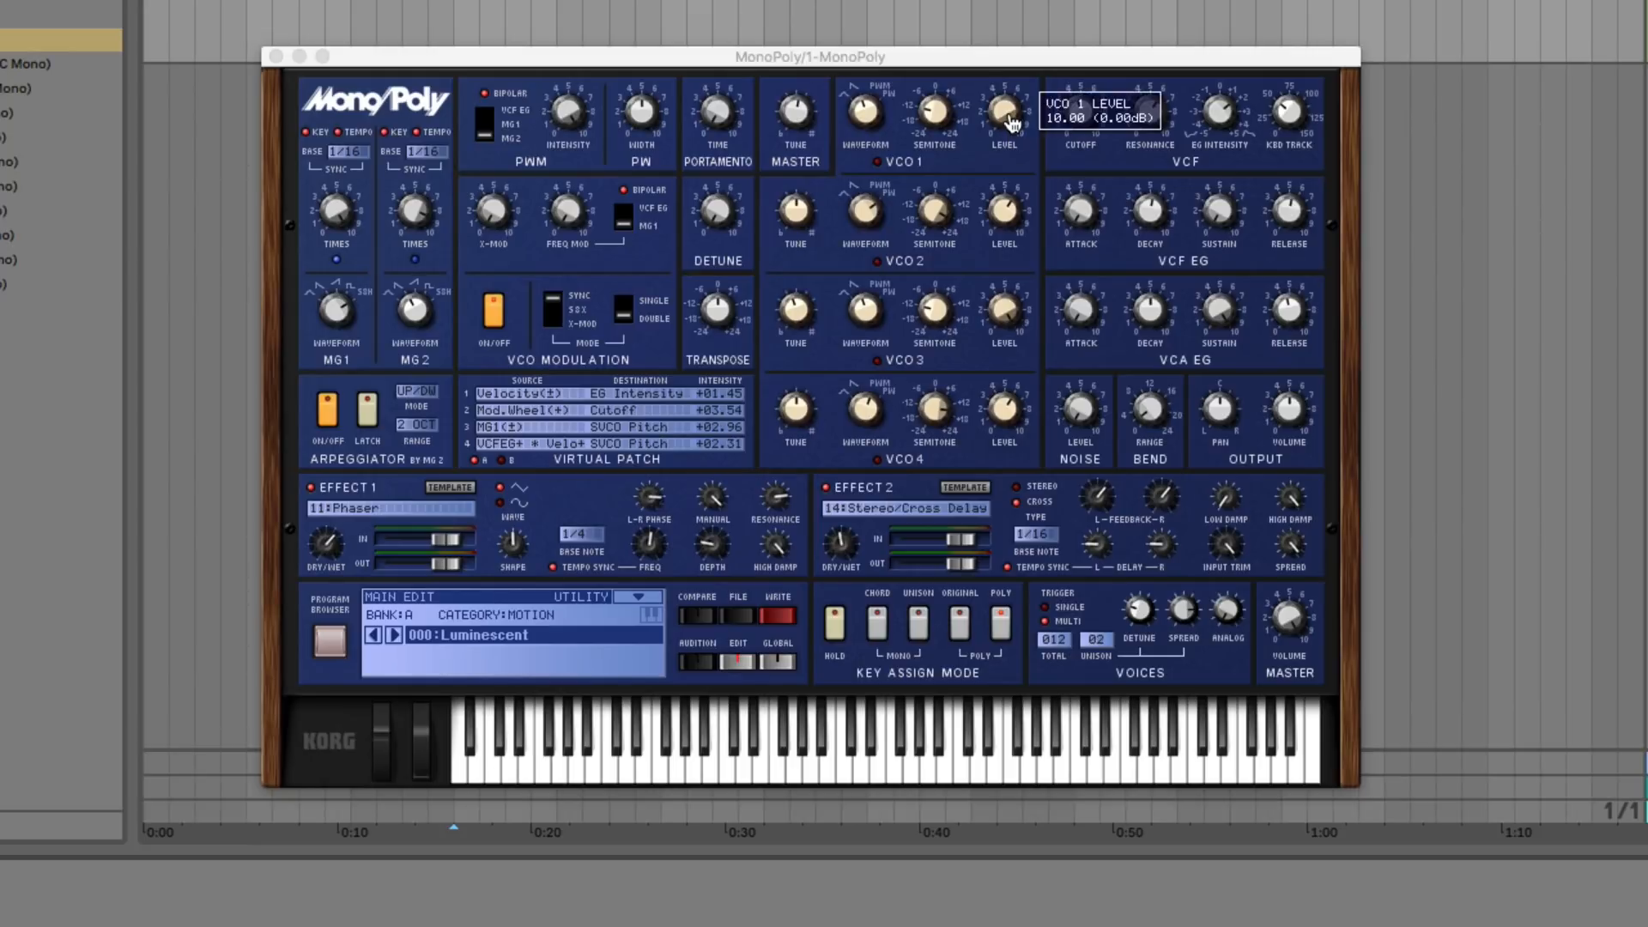
mouse_move(1306, 634)
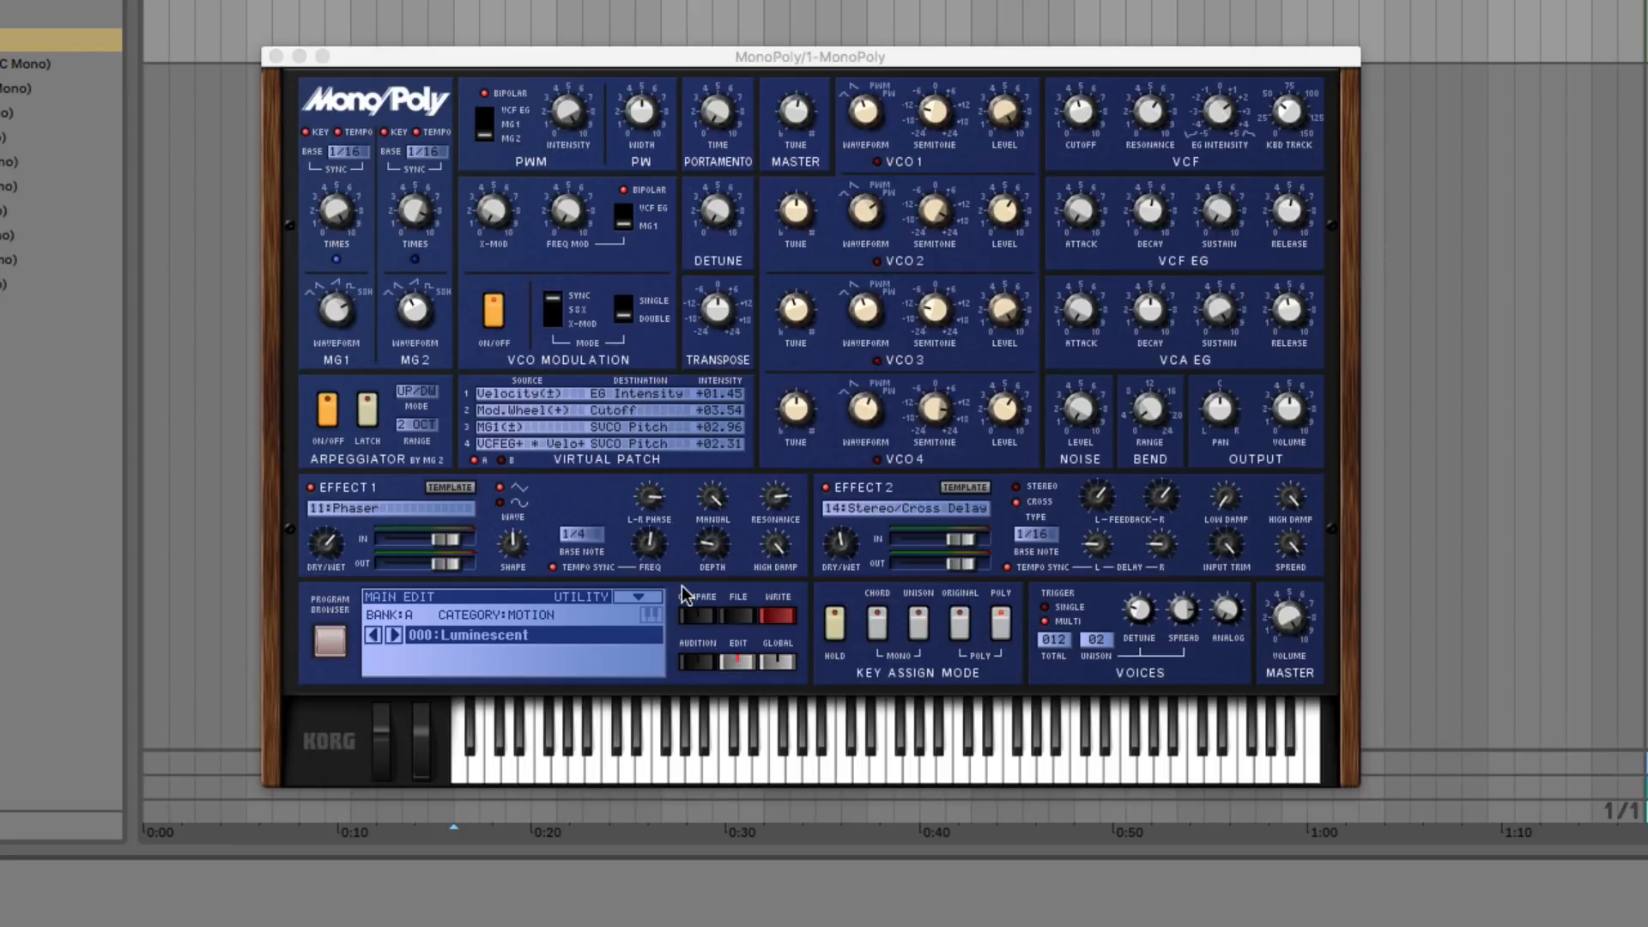
click(641, 601)
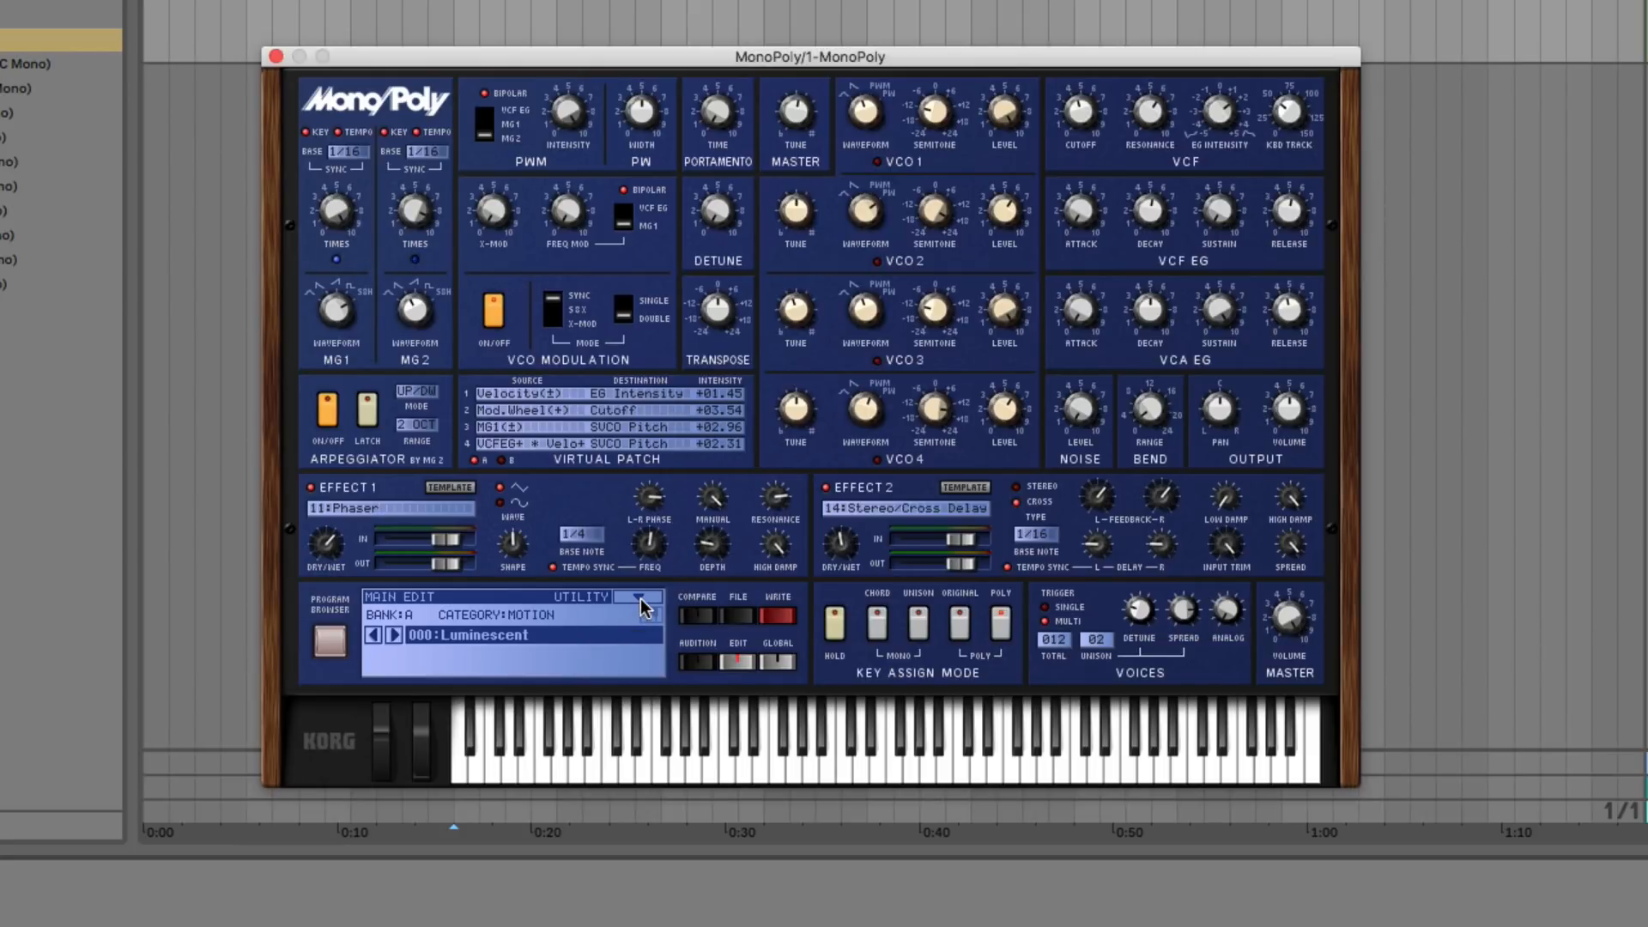
click(640, 601)
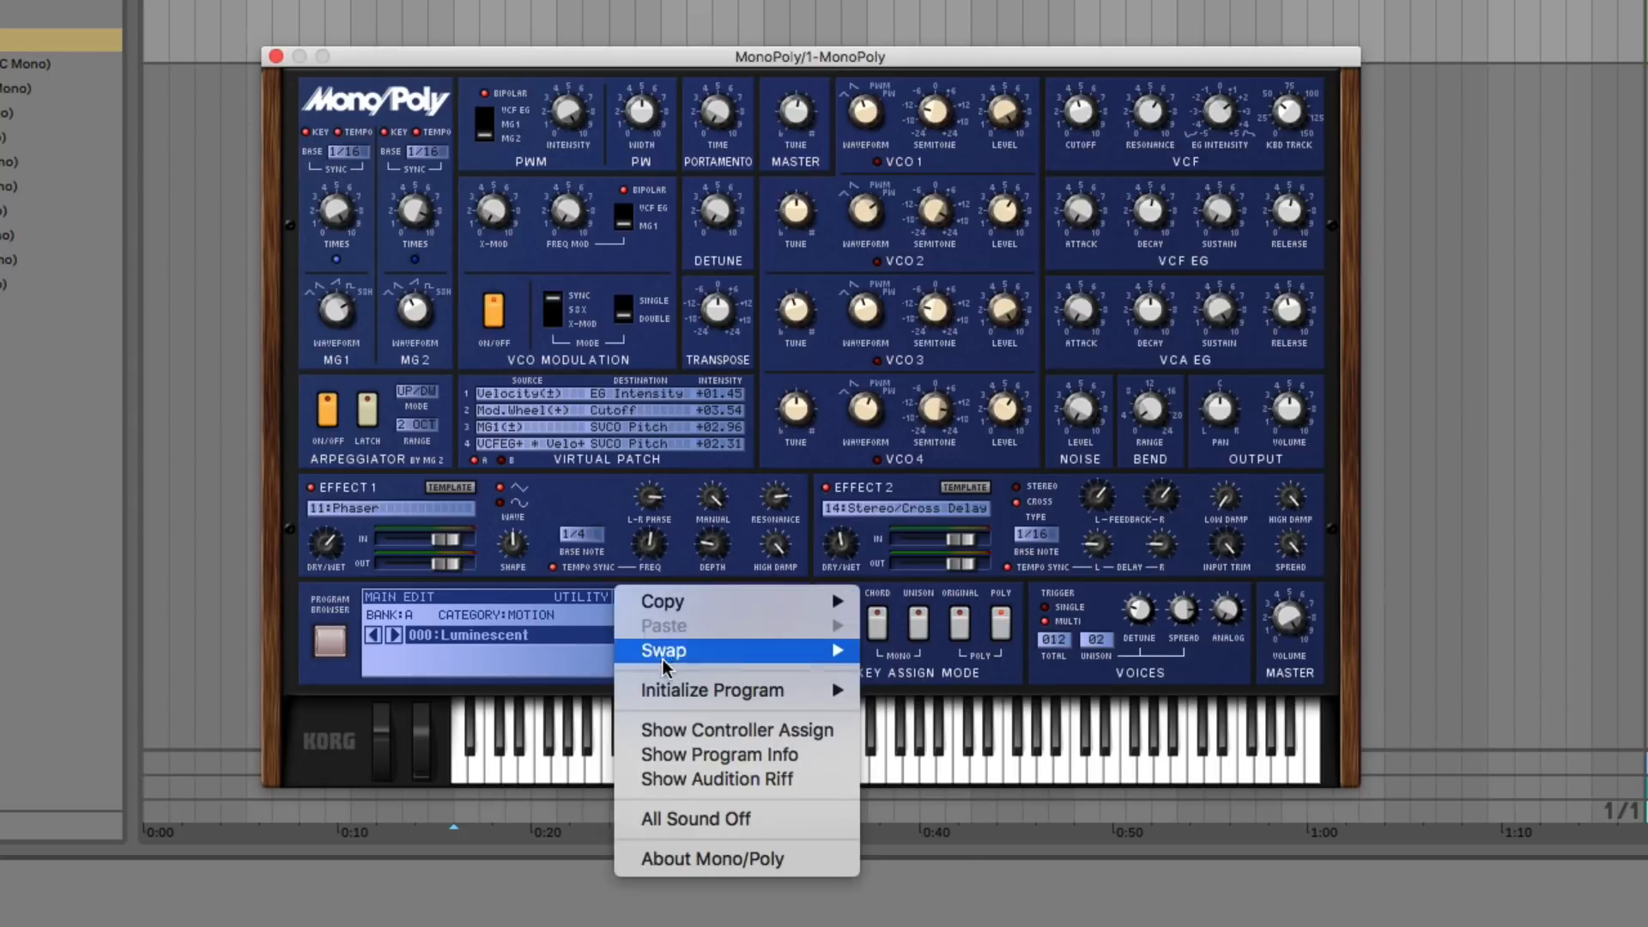
mouse_move(709, 689)
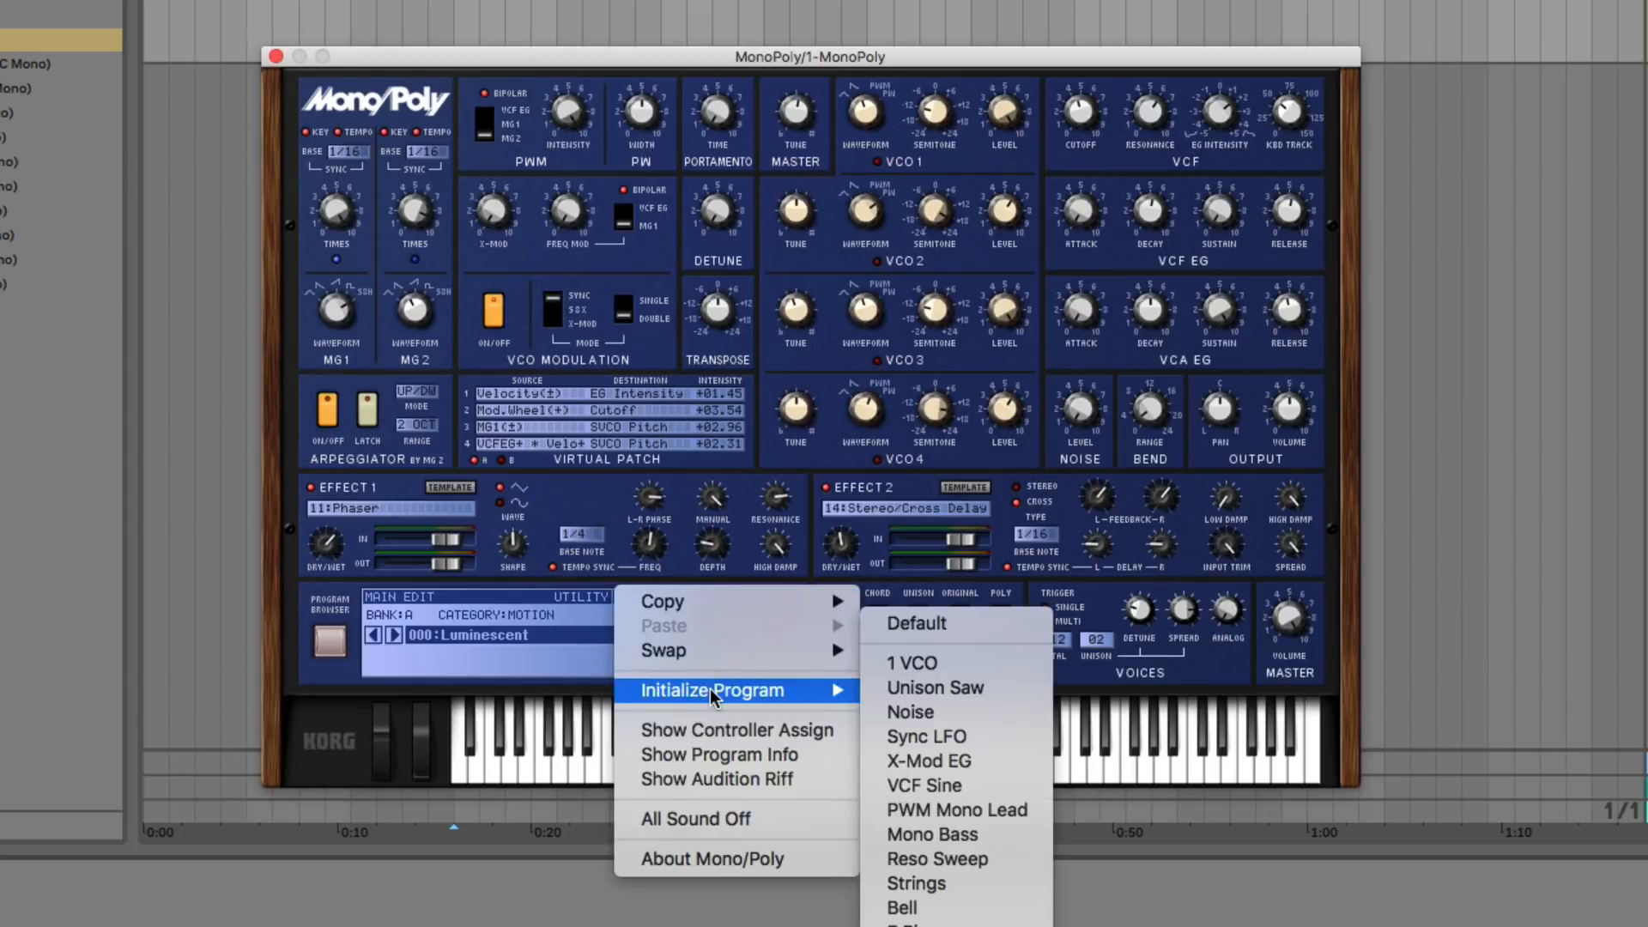
click(923, 627)
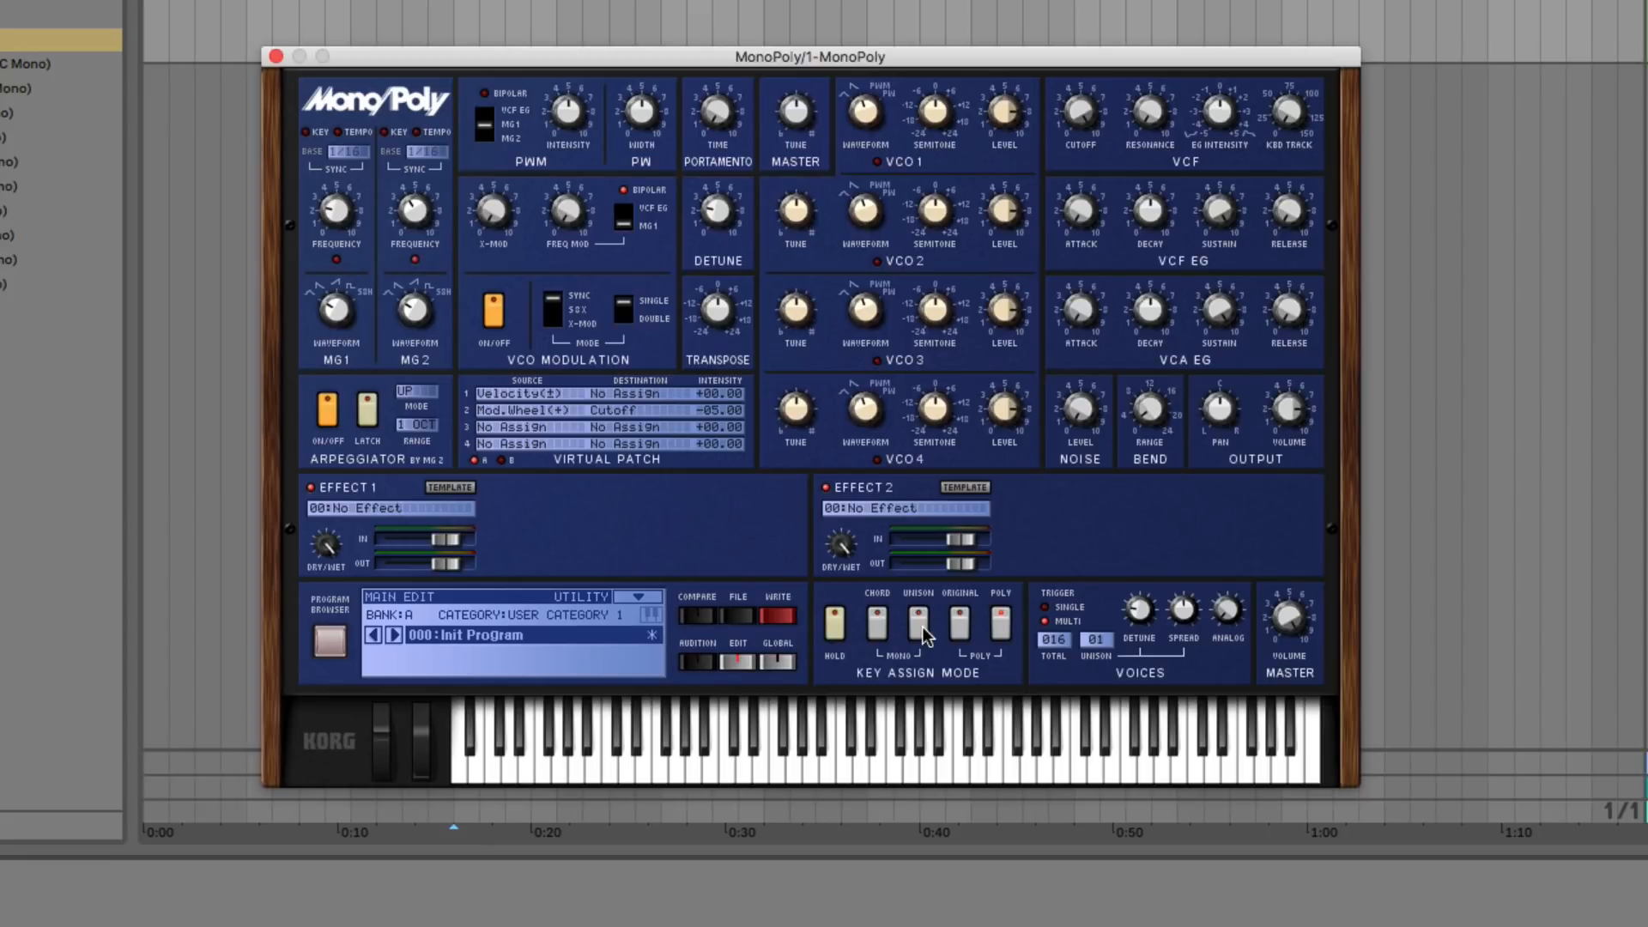
Lower the synth's transpose and rebalance the oscillators, raising the VCO 1 level and turning down the VCO 2, 3 and 4 levels
mouse_move(724, 316)
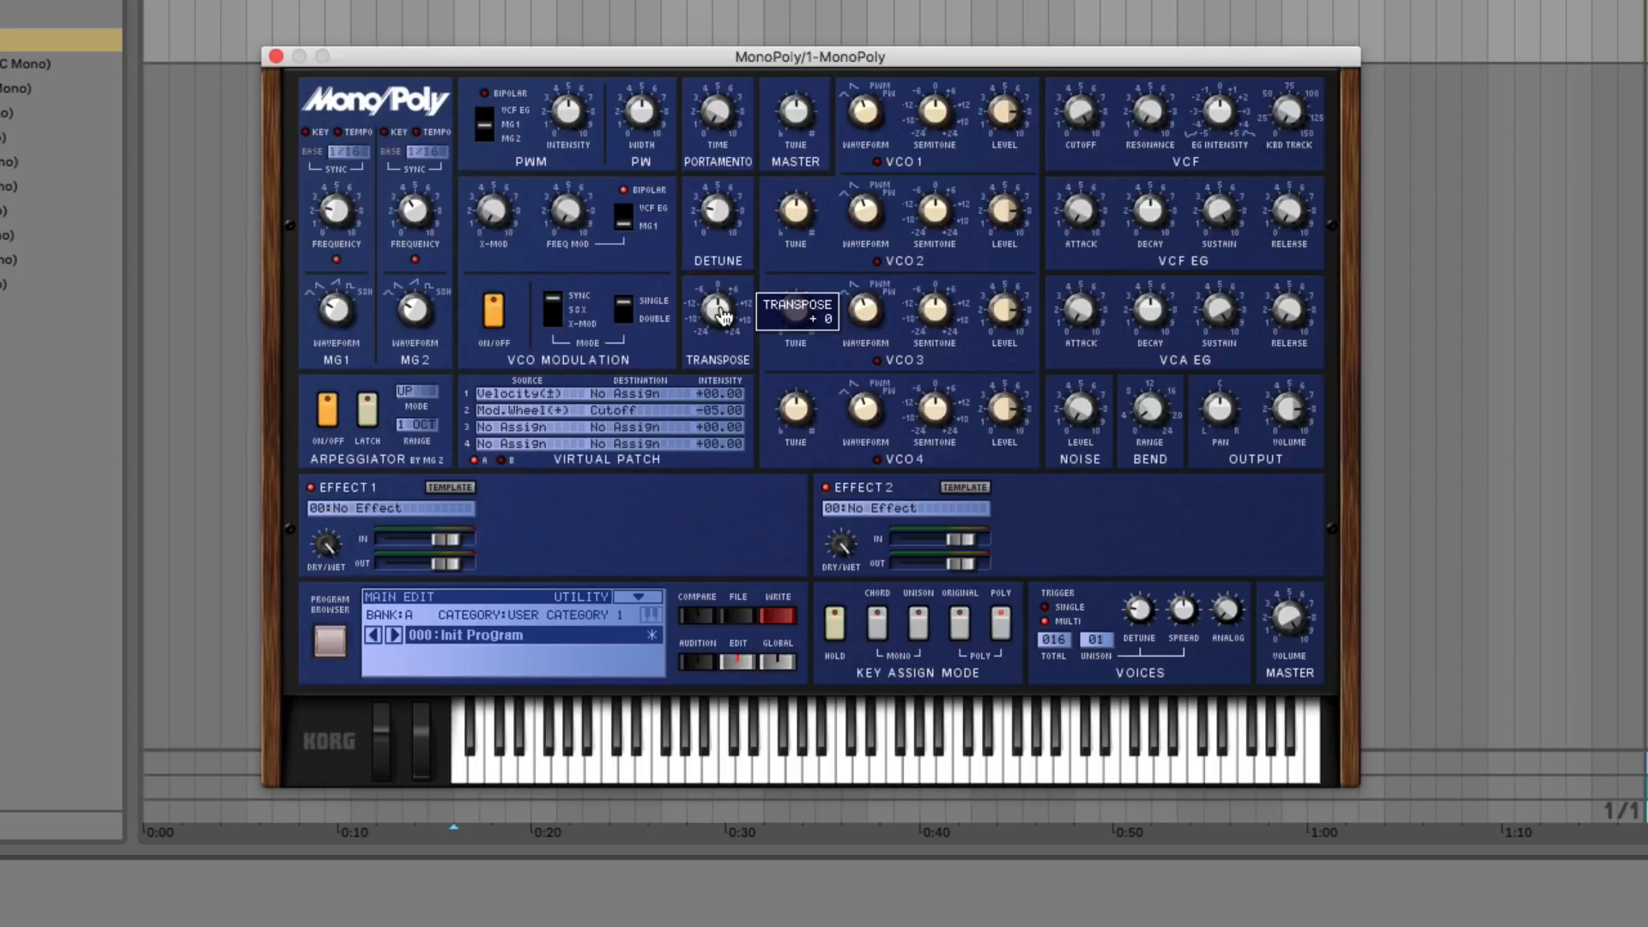
drag(723, 316, 718, 352)
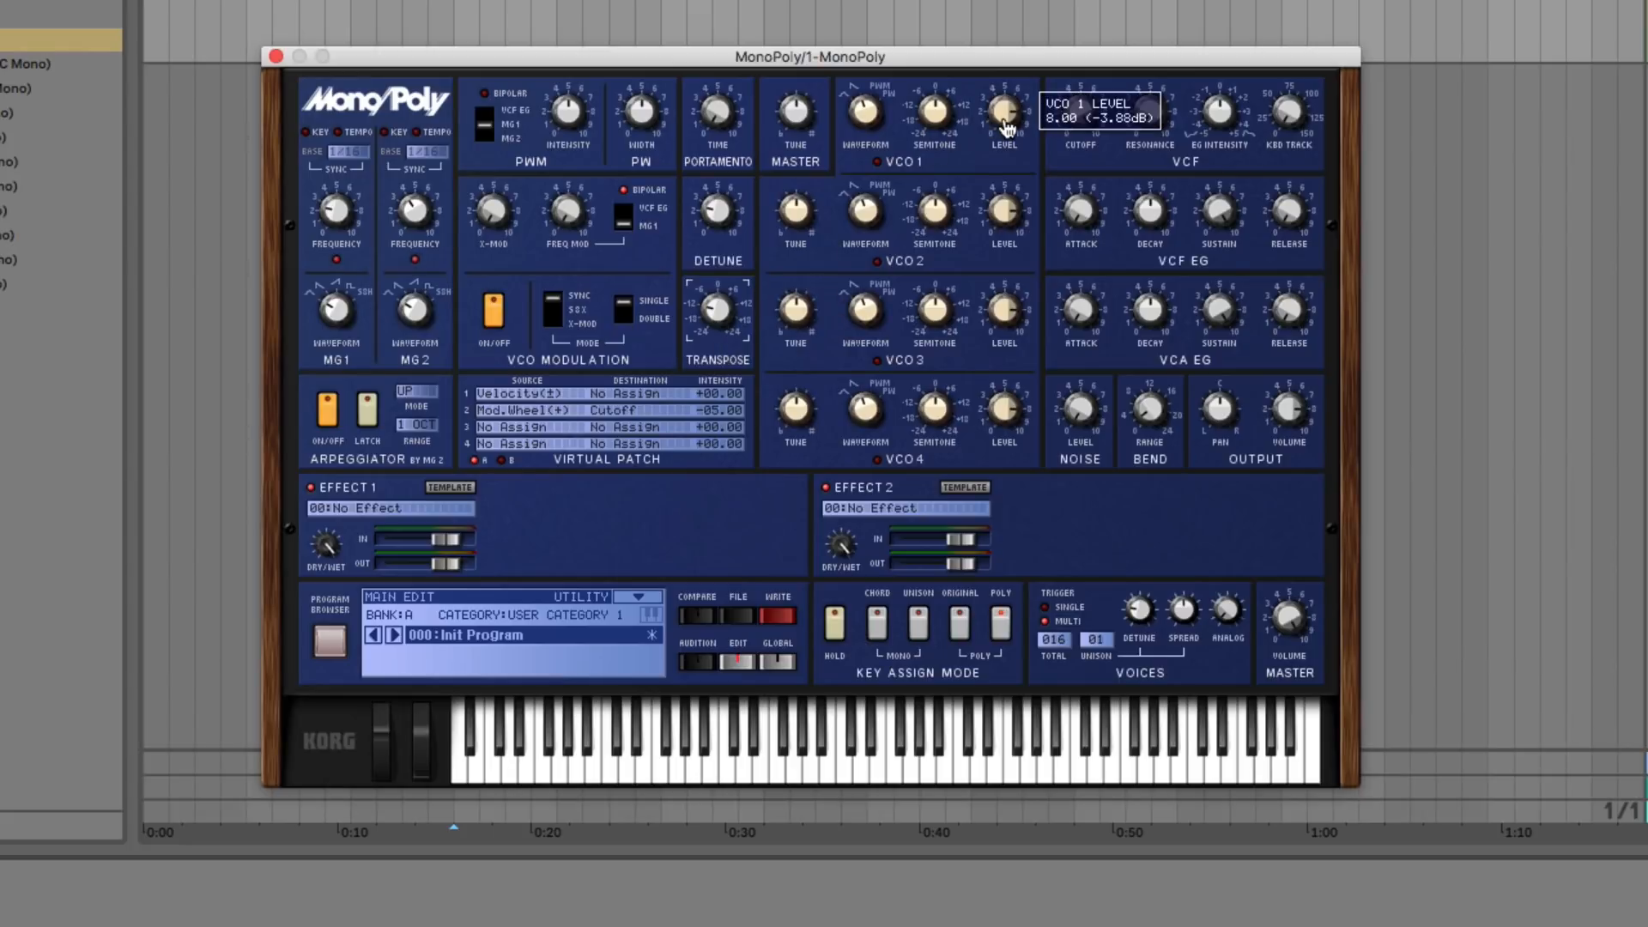
drag(1007, 127, 1007, 0)
drag(1006, 207, 997, 466)
drag(1010, 322, 1002, 537)
drag(1004, 411, 985, 666)
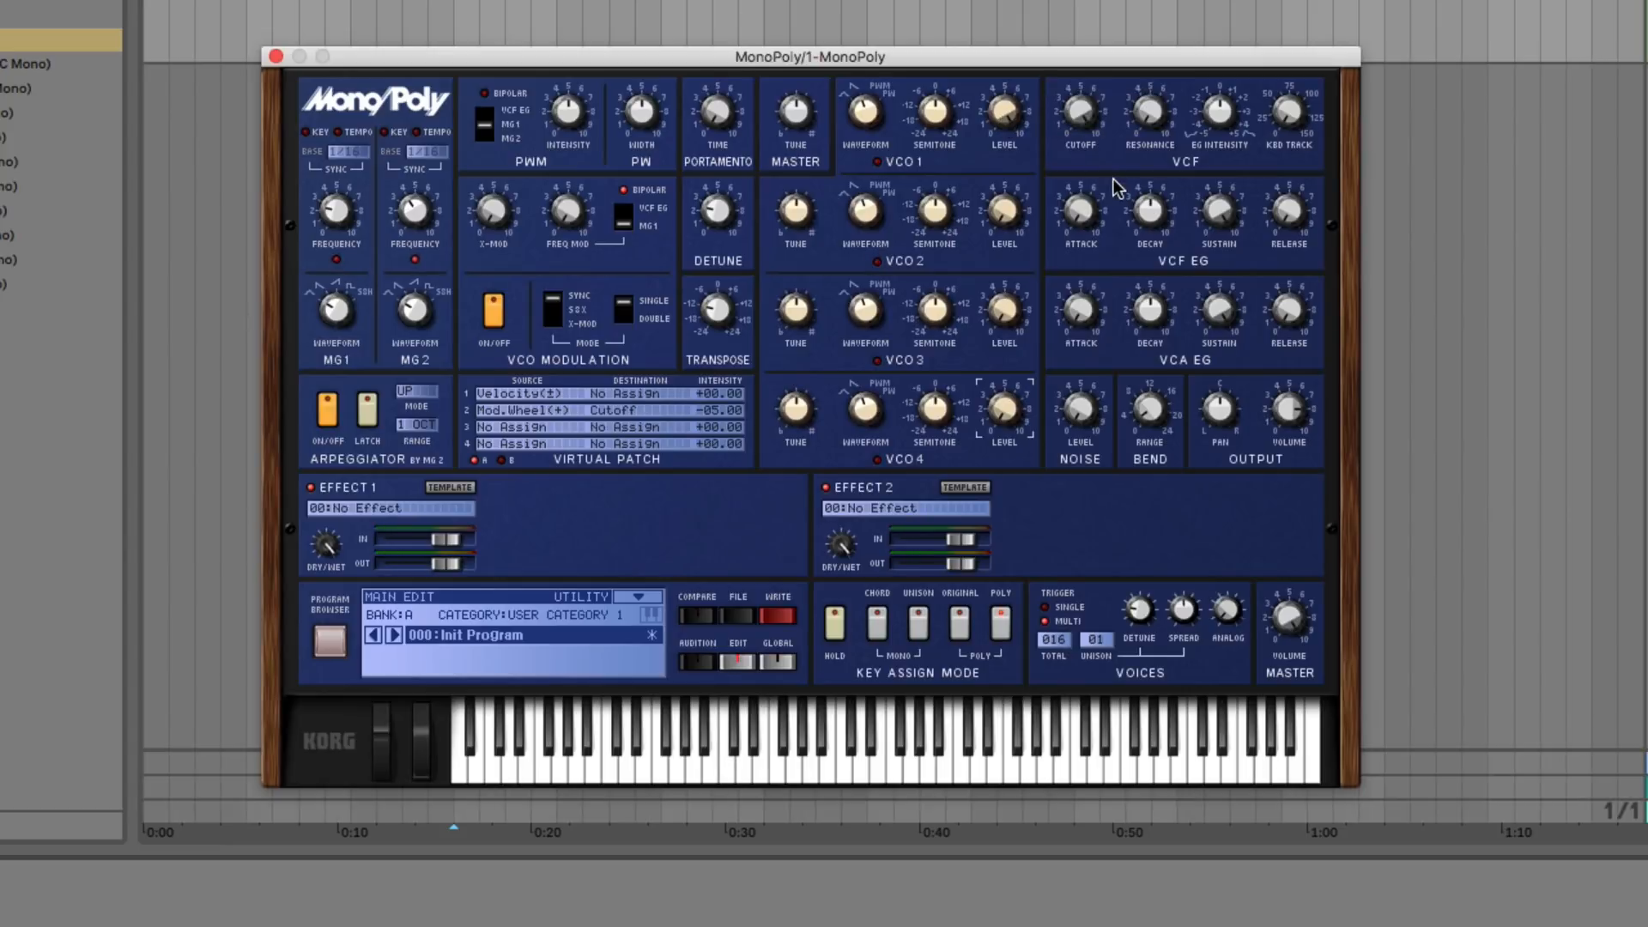
Set the VCF resonance to 3.00 and raise the output volume
drag(1086, 117, 1152, 116)
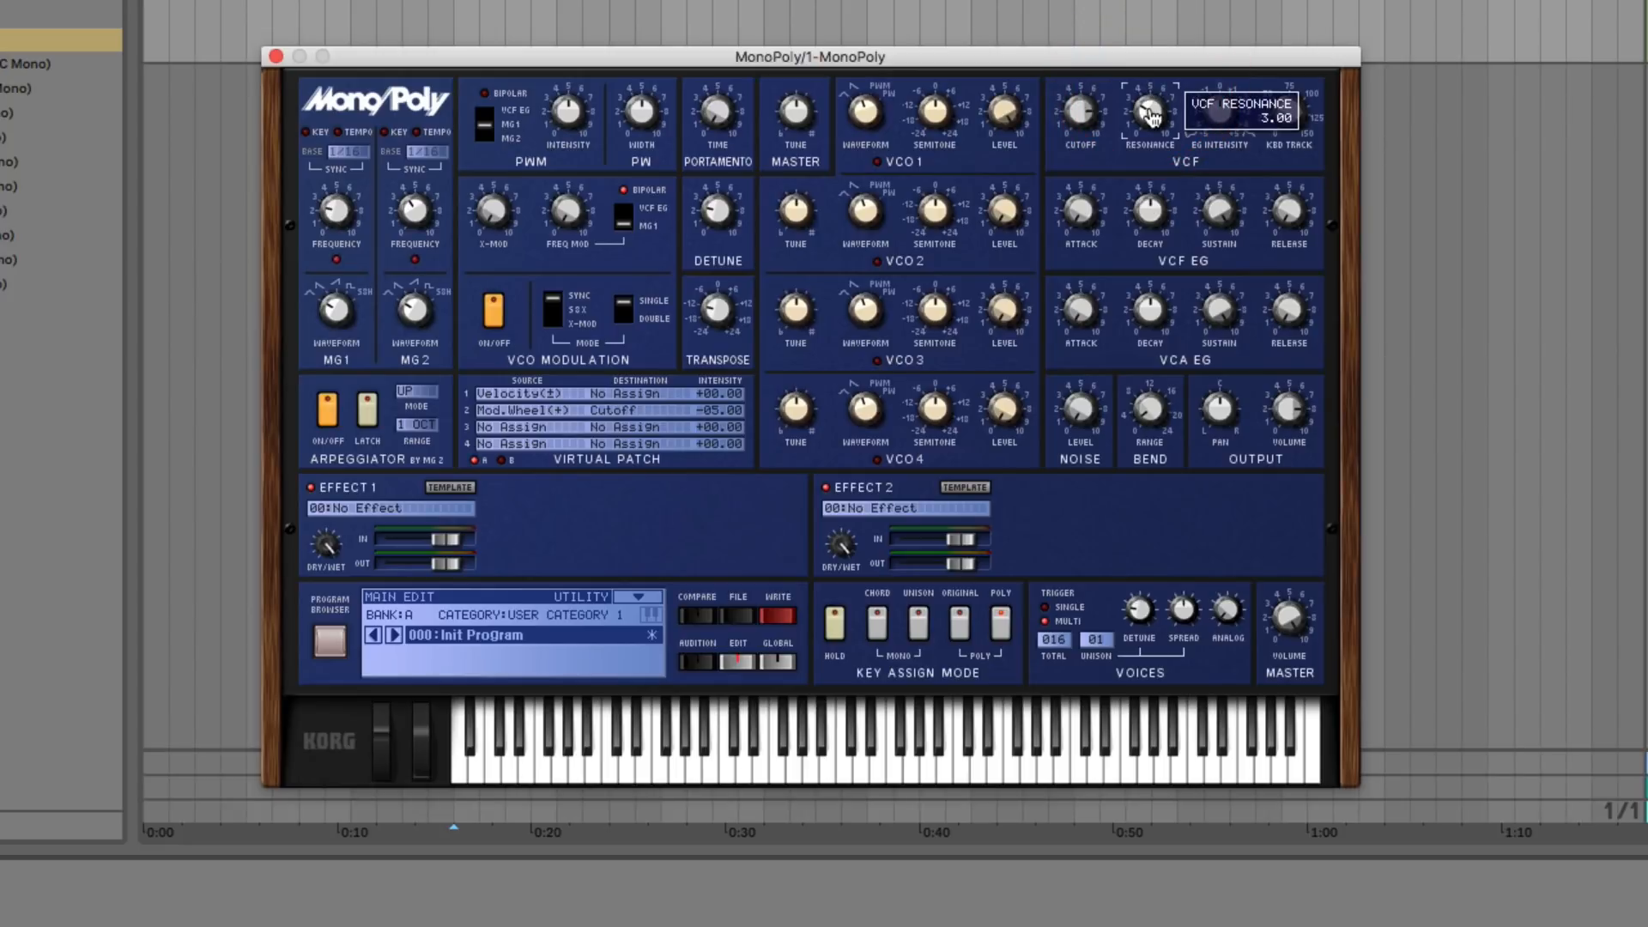
mouse_move(1297, 425)
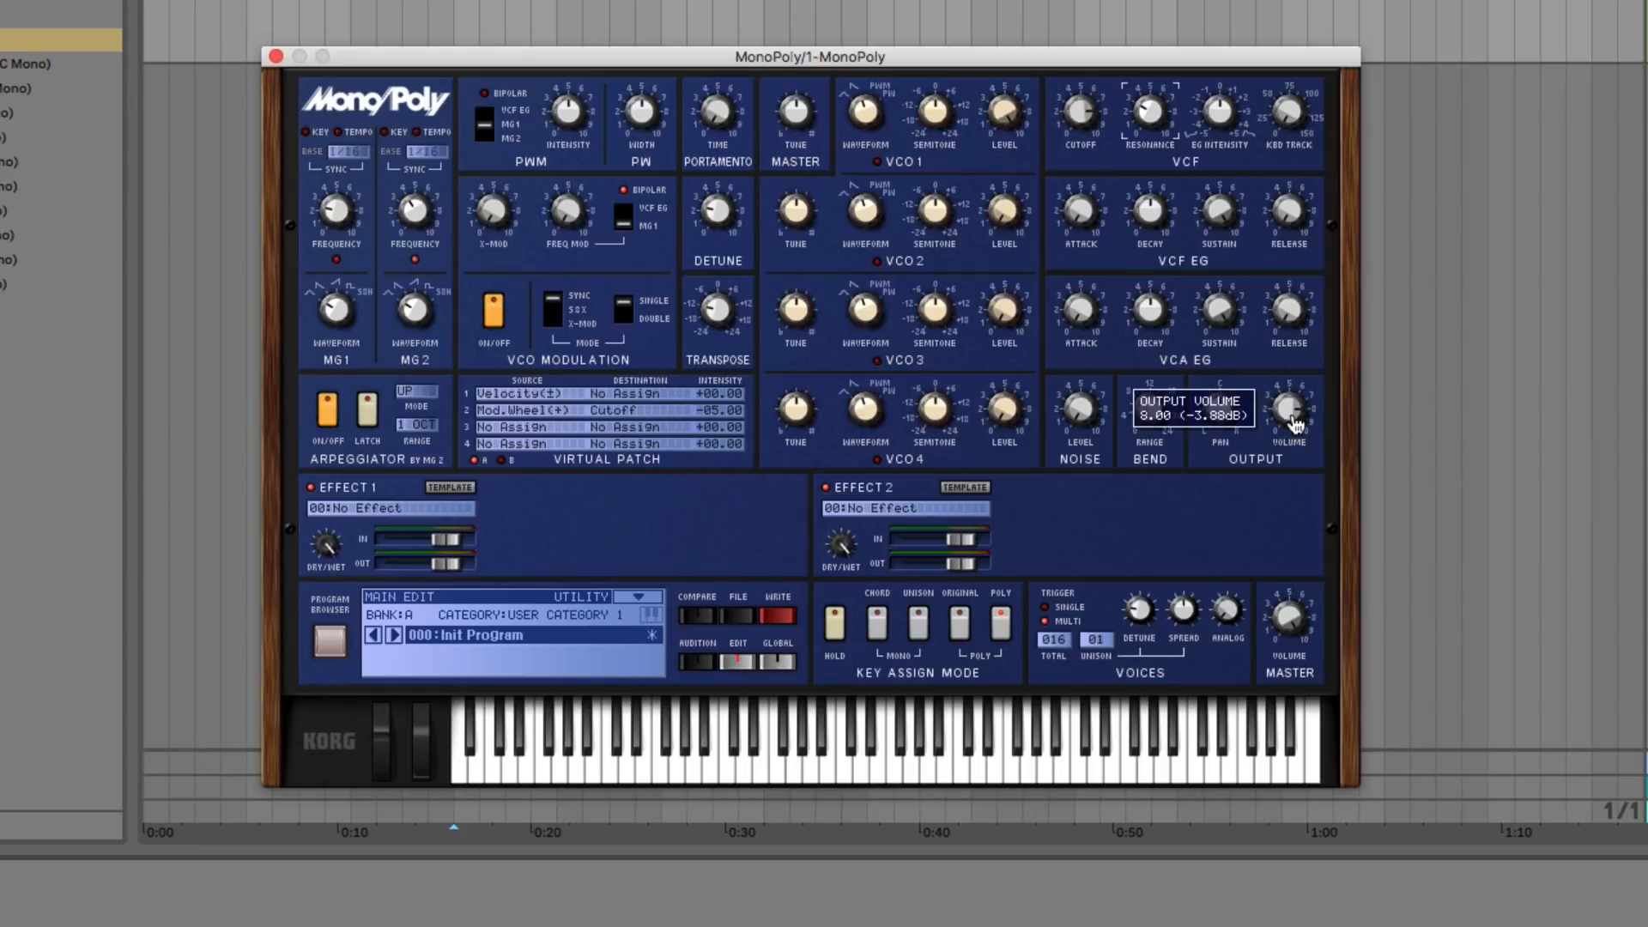
drag(1294, 419, 1289, 281)
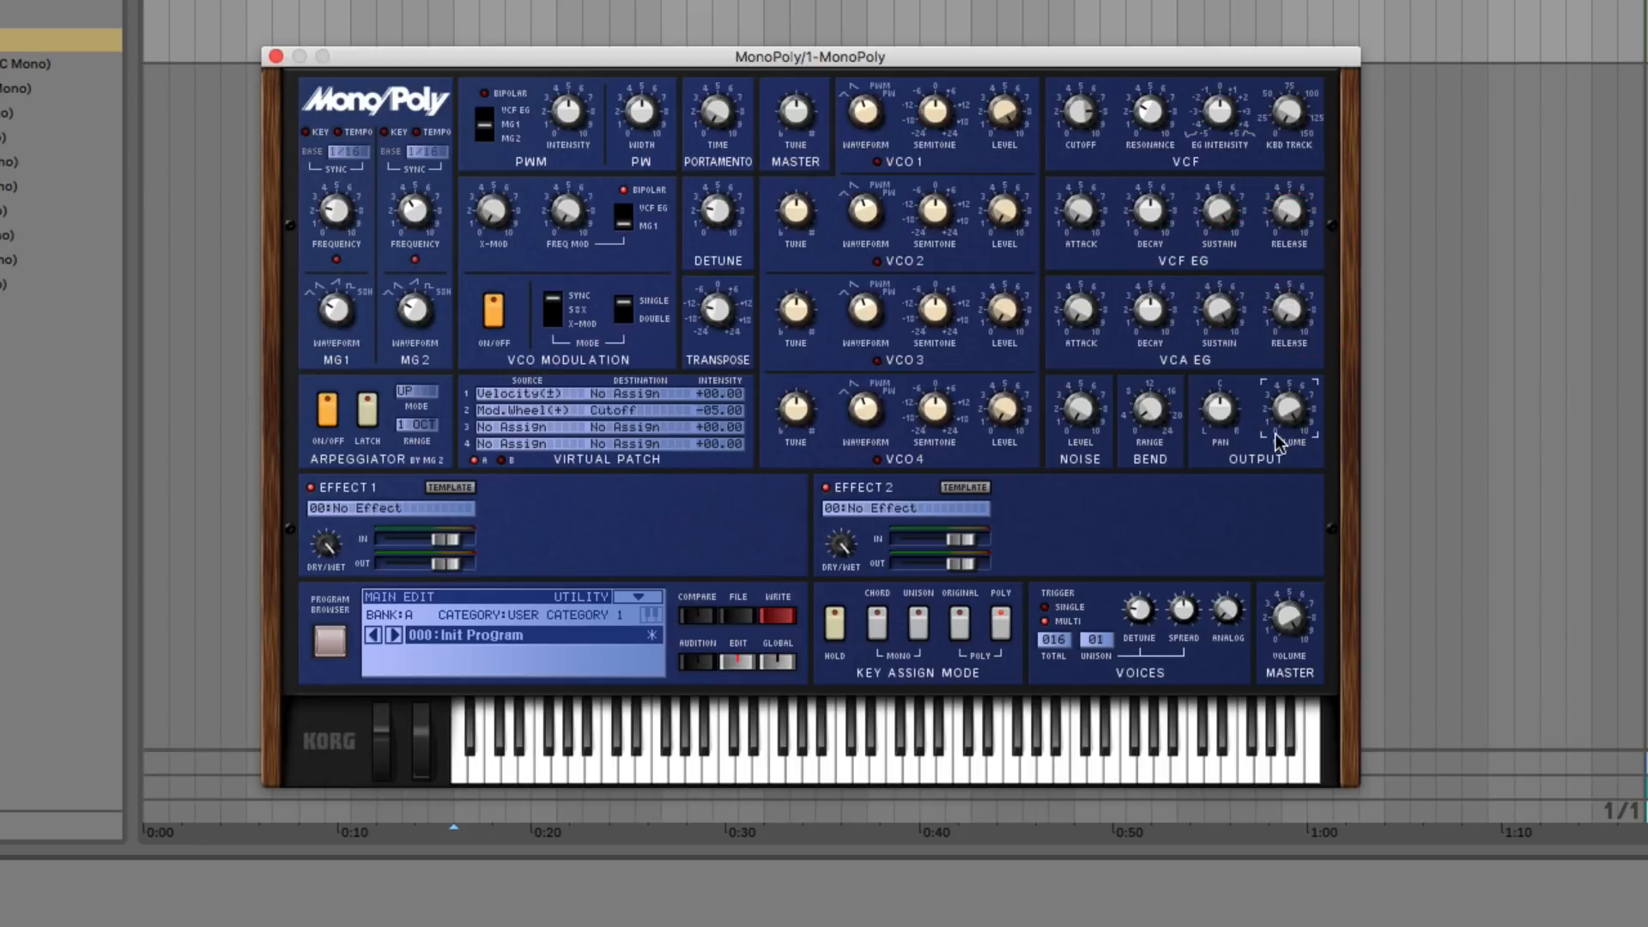
mouse_move(1287, 429)
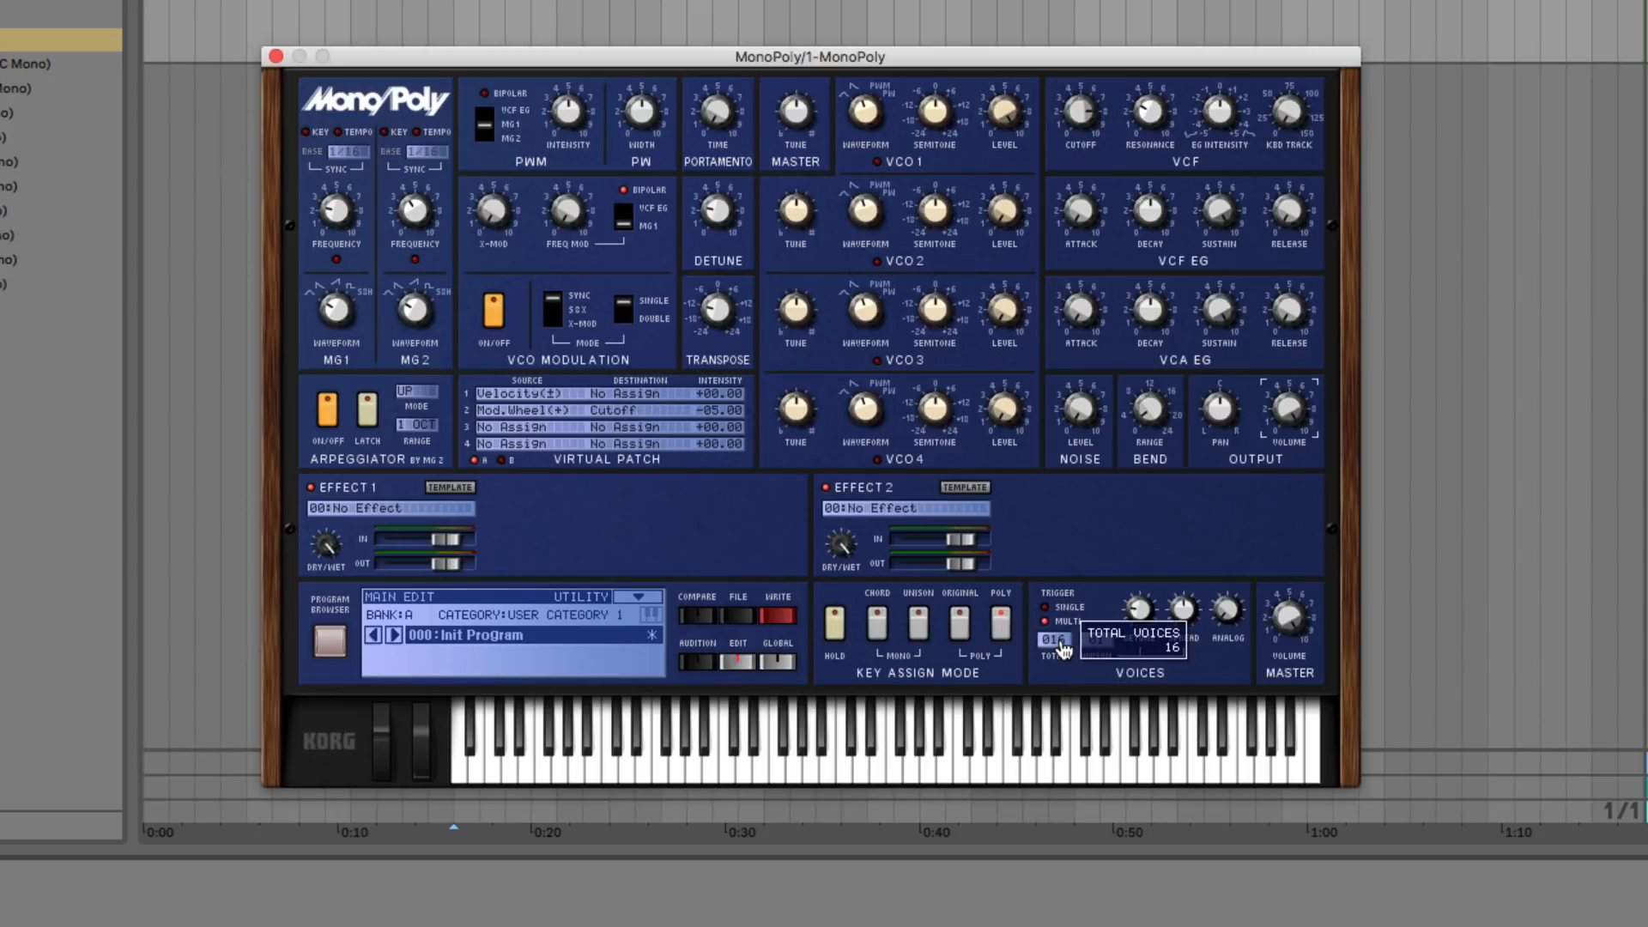
Configure the voices section with 25 total voices, 2 unison voices and a unison spread of 10.00
drag(1062, 646, 1082, 630)
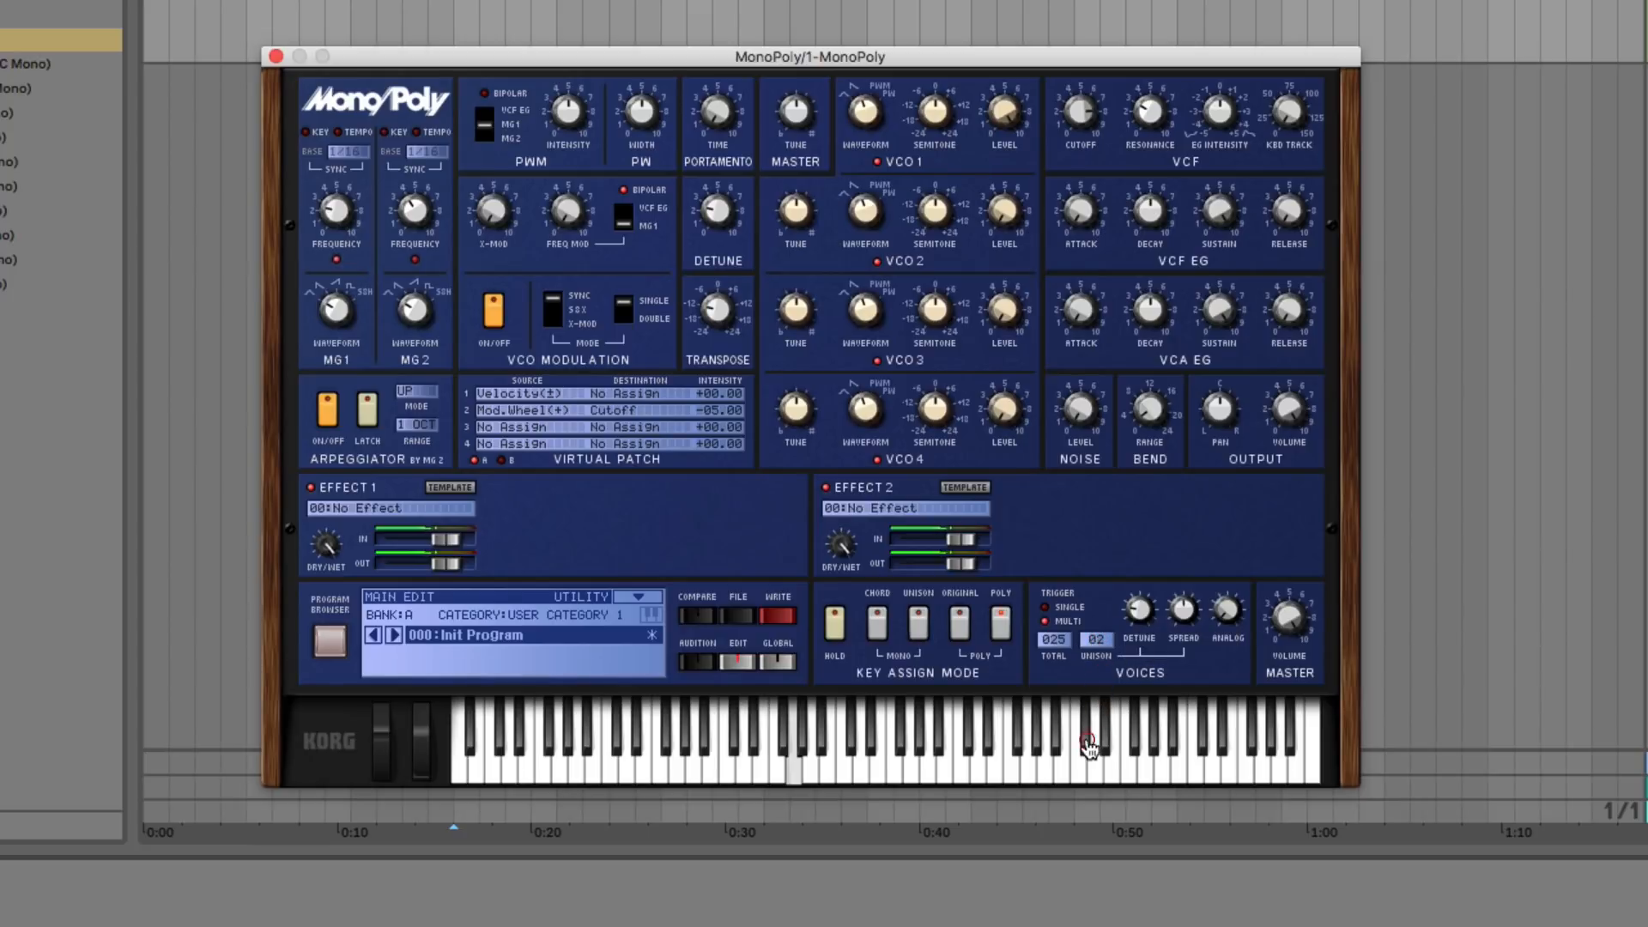
drag(1097, 640, 1089, 721)
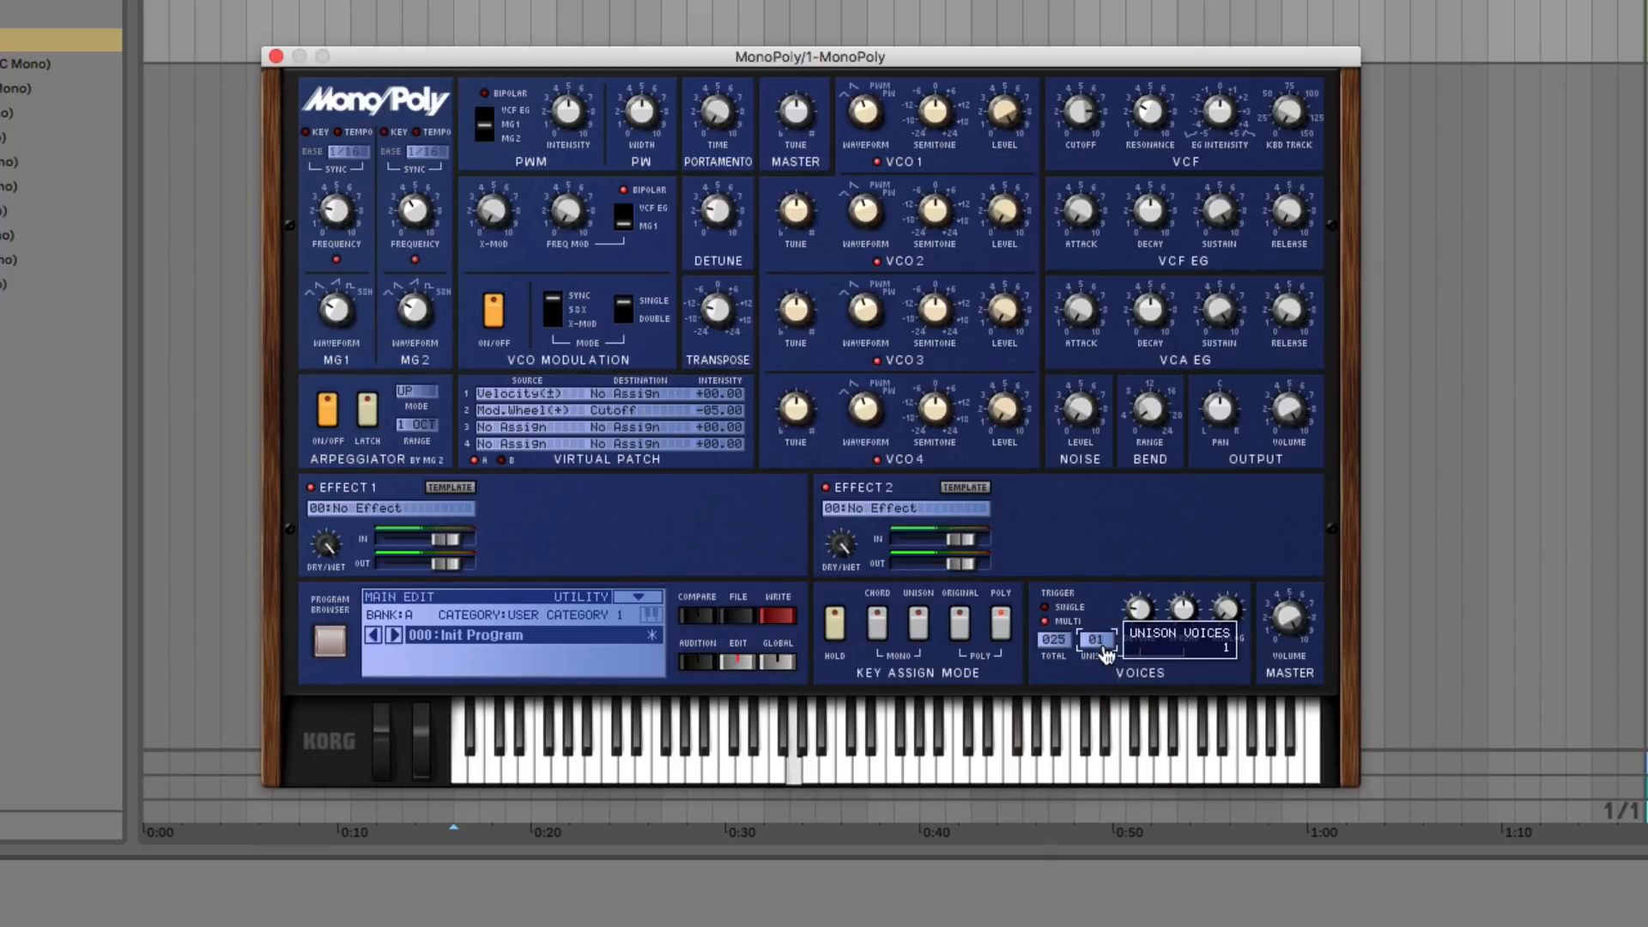
drag(1103, 633, 1105, 619)
drag(1183, 613, 1185, 389)
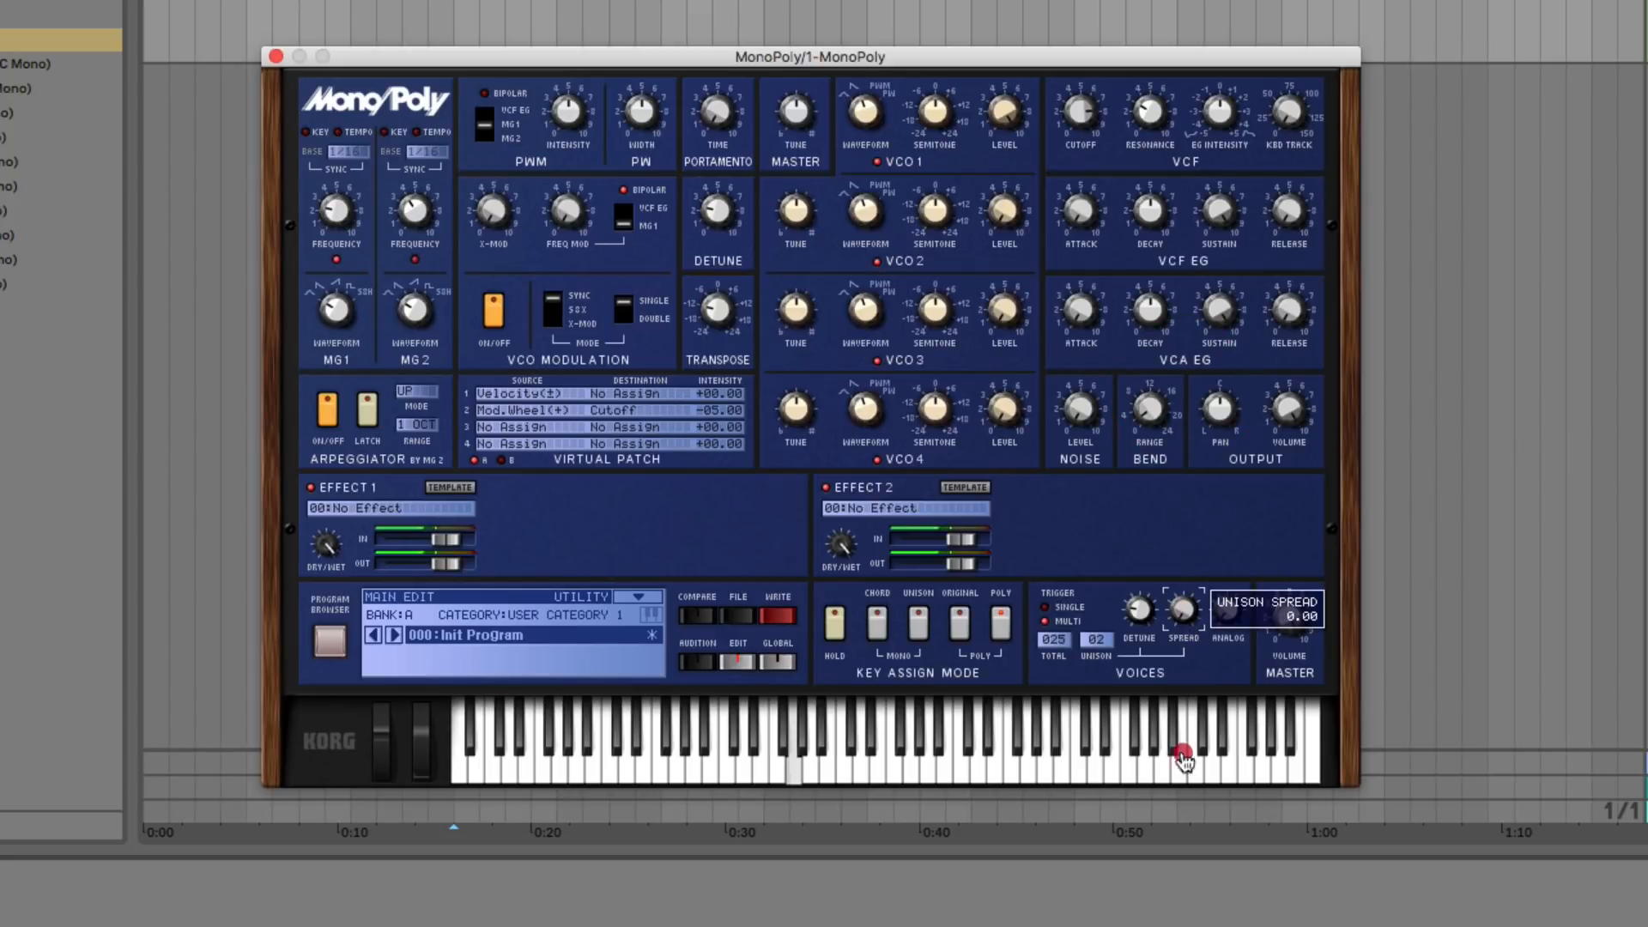
click(1198, 475)
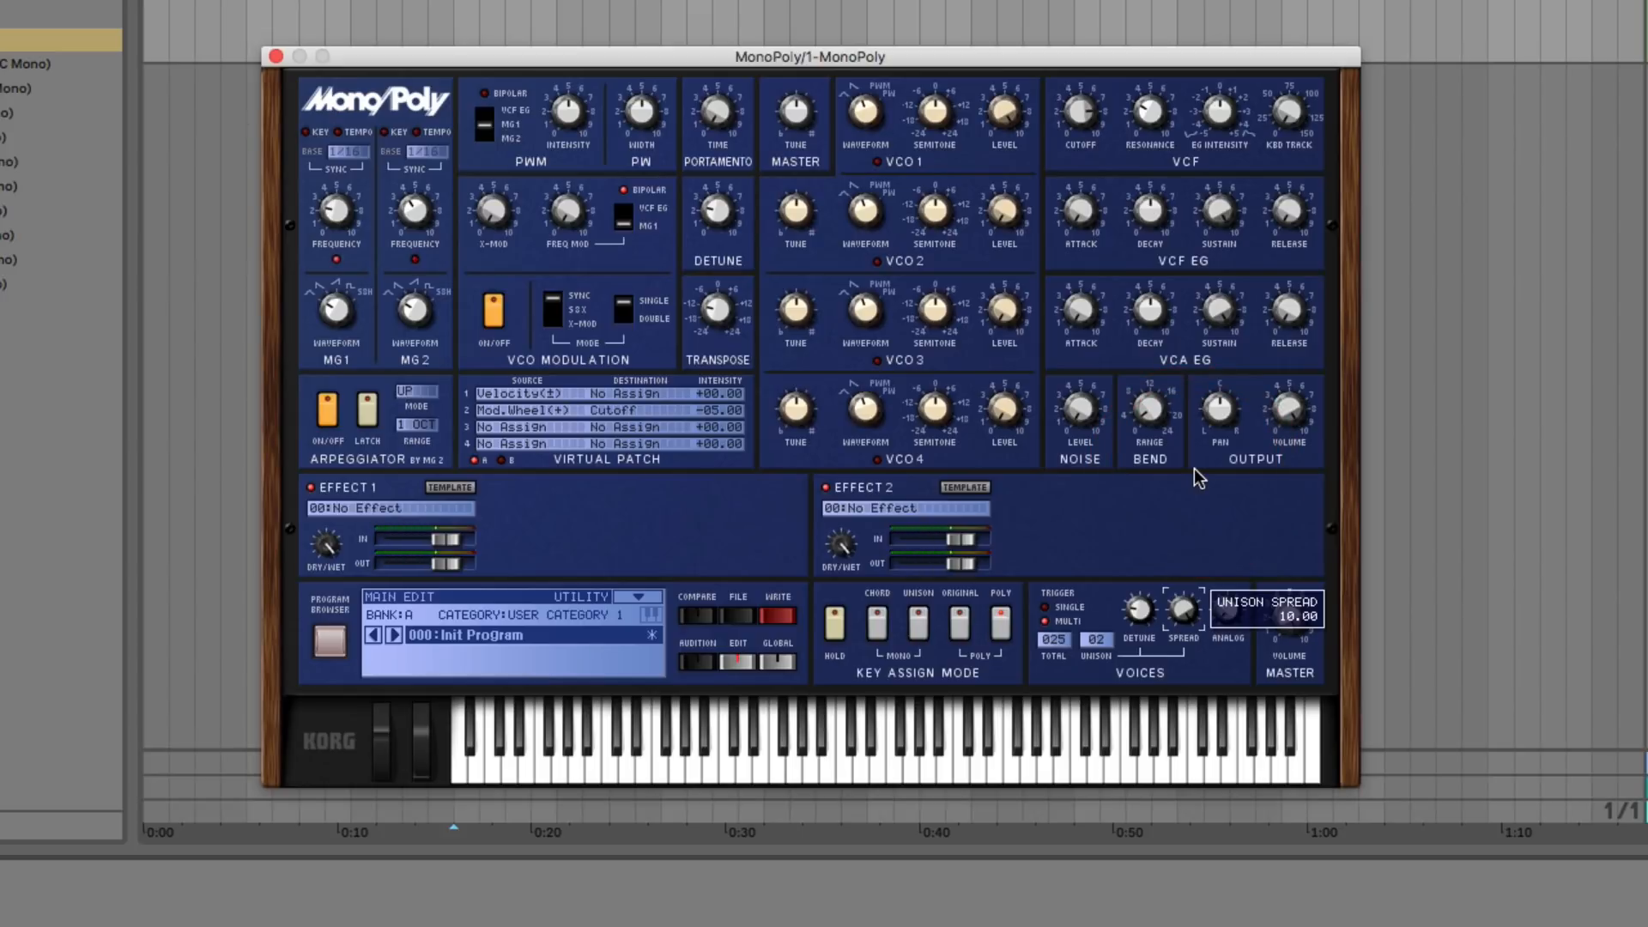
Adjust the Analog amount in the voices section and close the MonoPoly window
mouse_move(1232, 612)
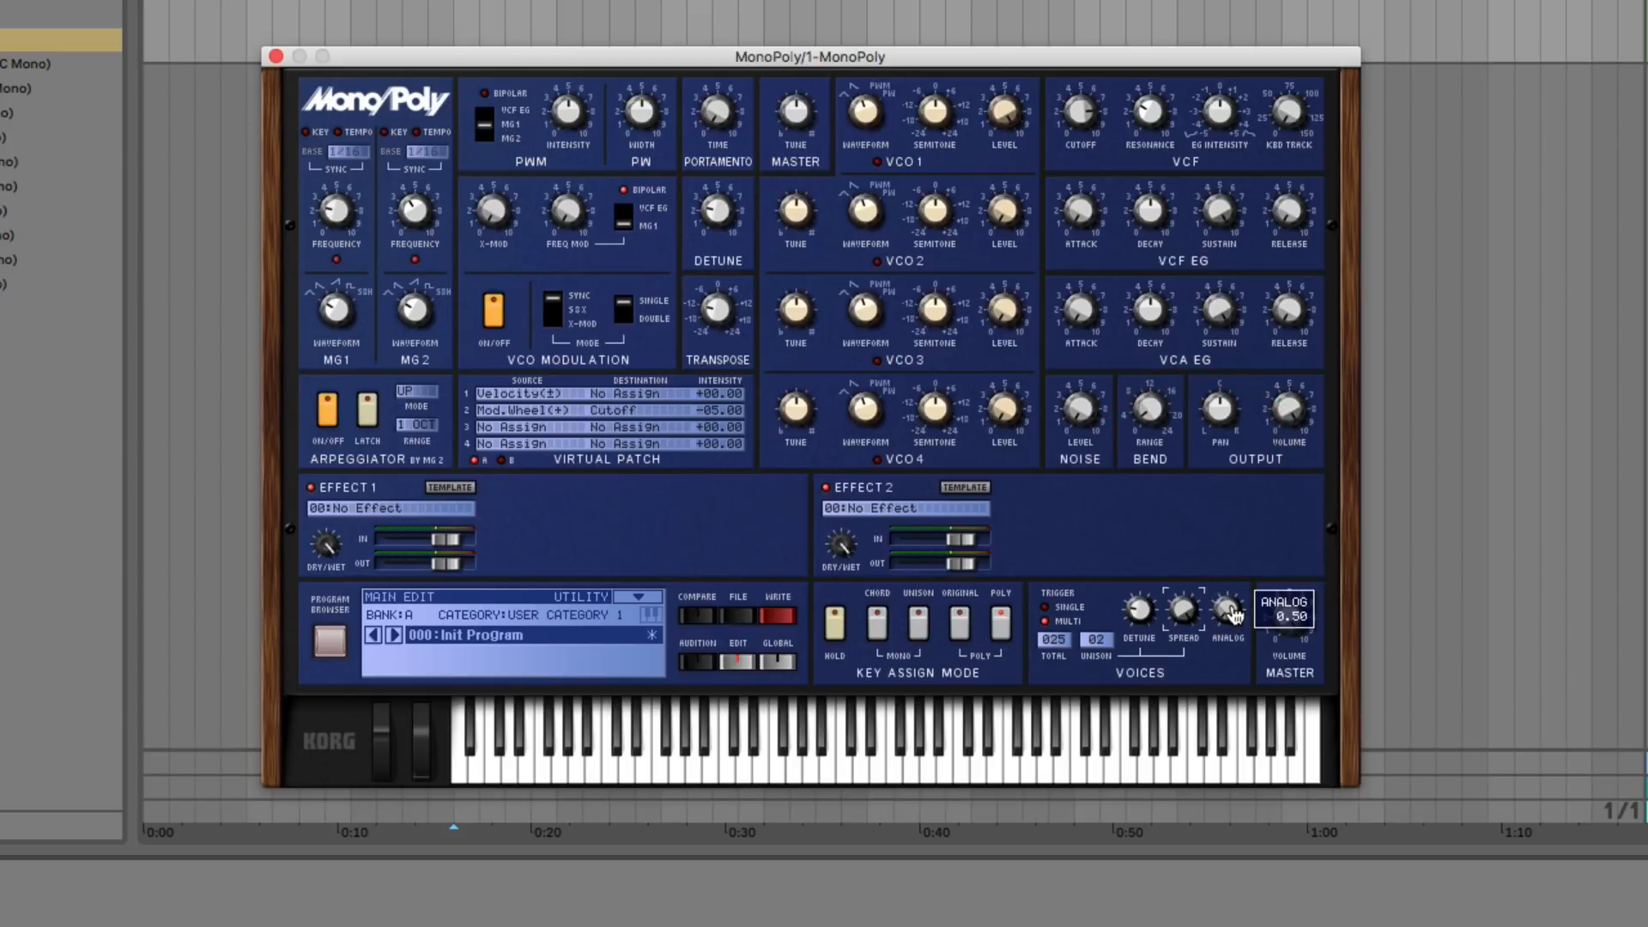
drag(1232, 611, 1233, 583)
drag(1228, 613, 1214, 371)
drag(1228, 608, 1219, 772)
drag(1231, 627, 1252, 595)
mouse_move(1298, 629)
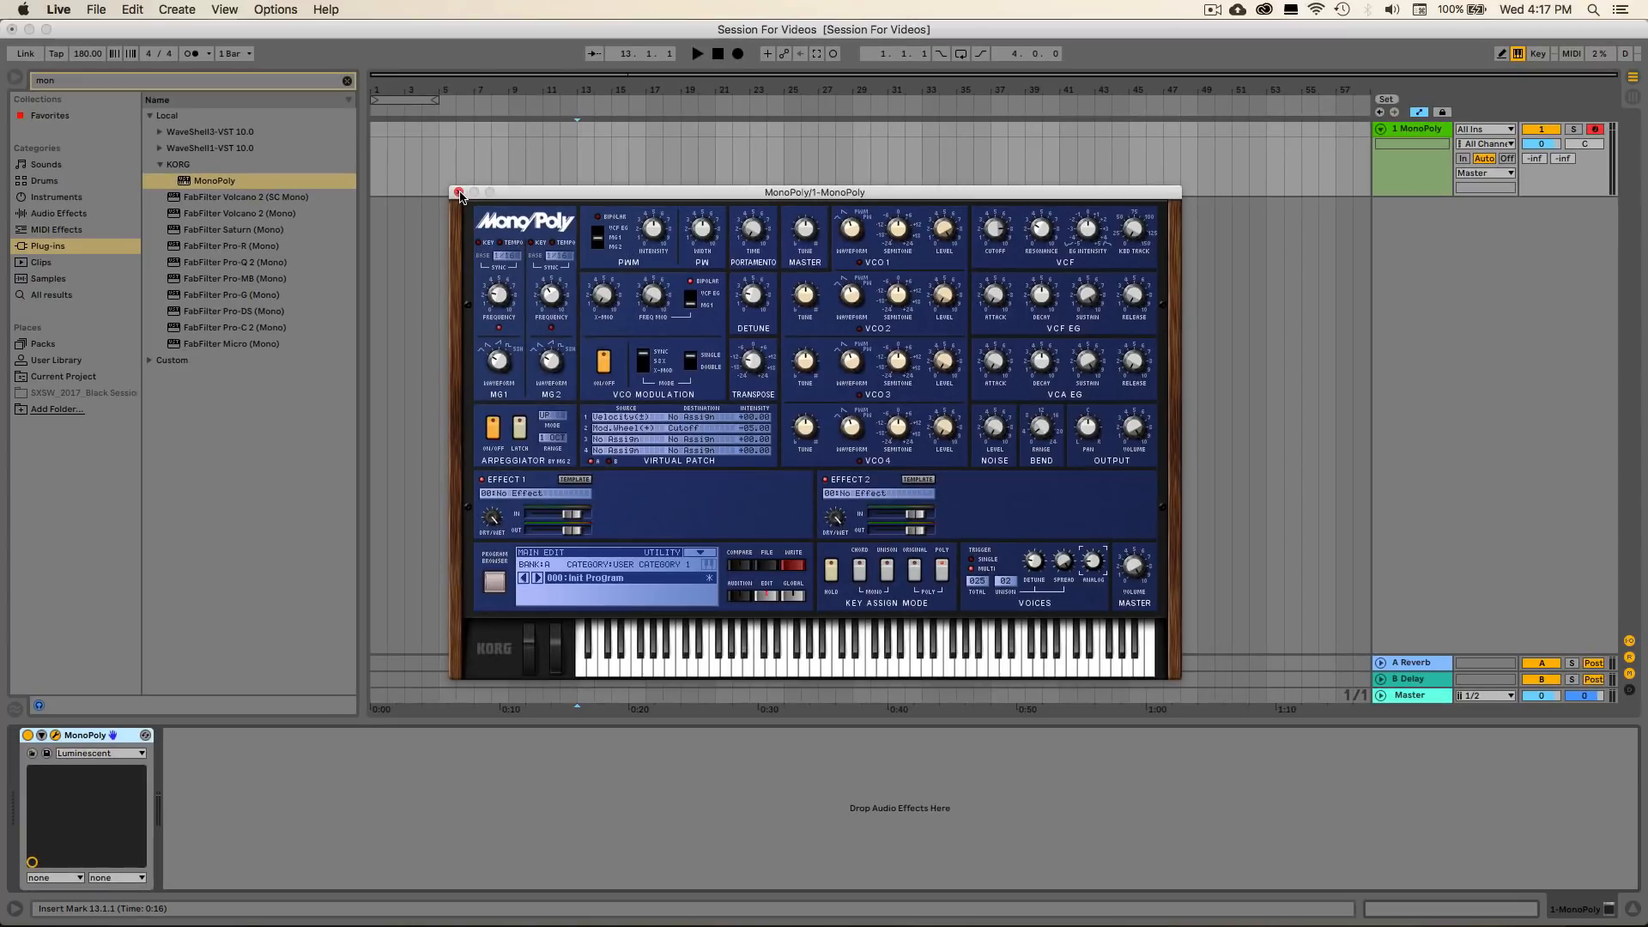
click(276, 56)
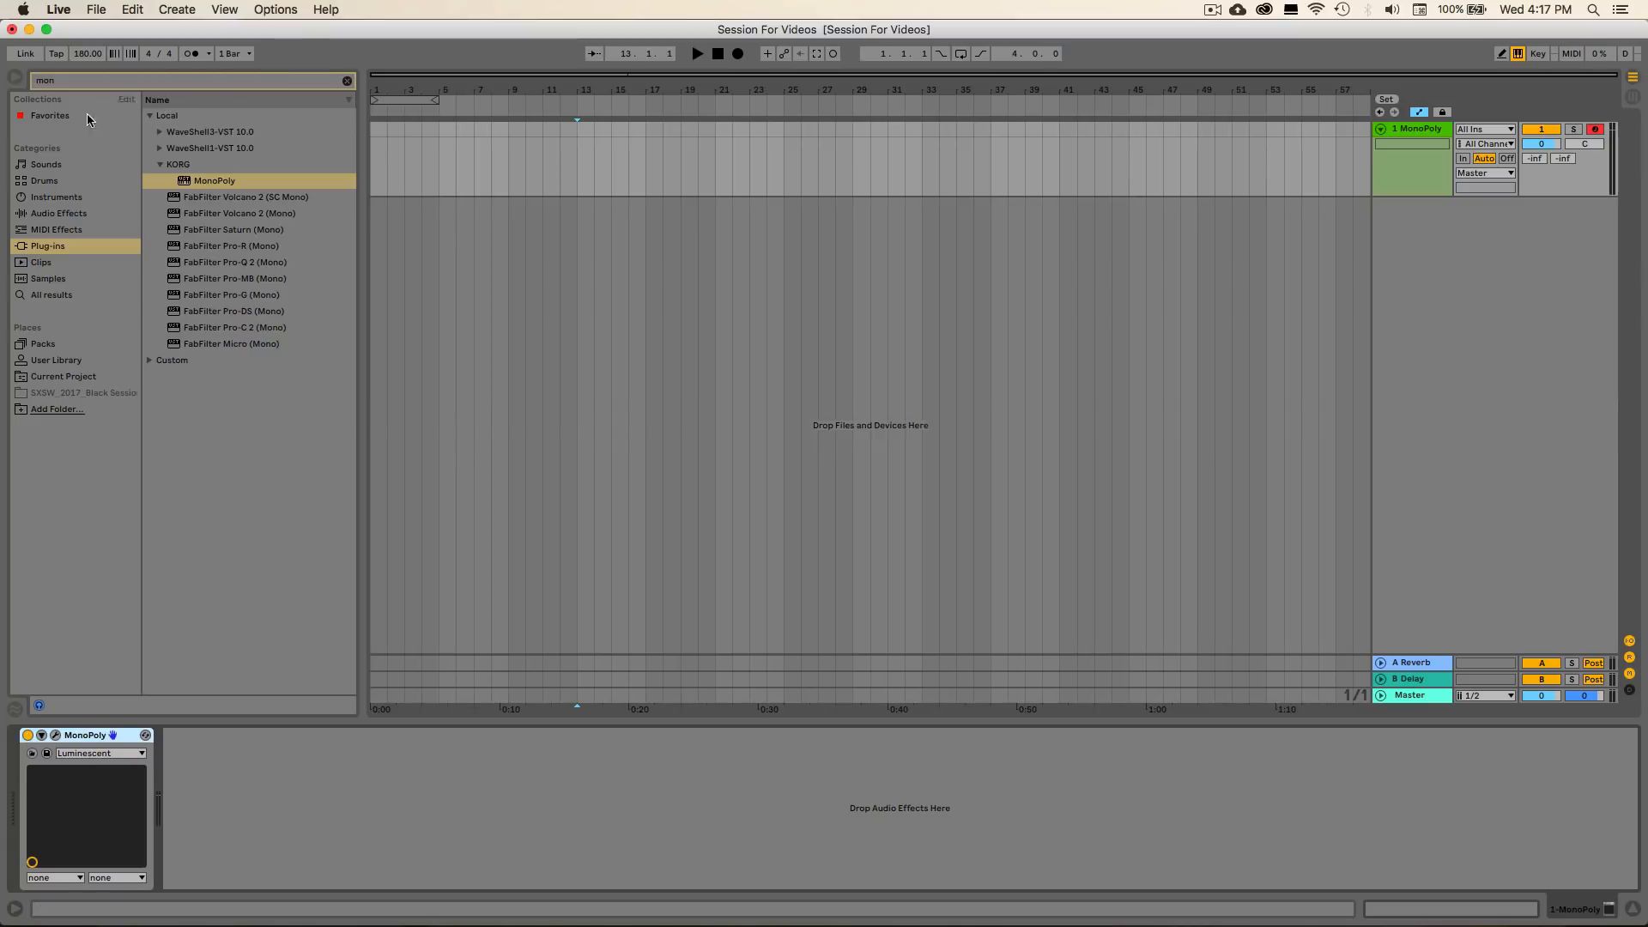
Search the plug-ins for "soft" and add Softube Saturation Knob after MonoPoly on the track
click(70, 80)
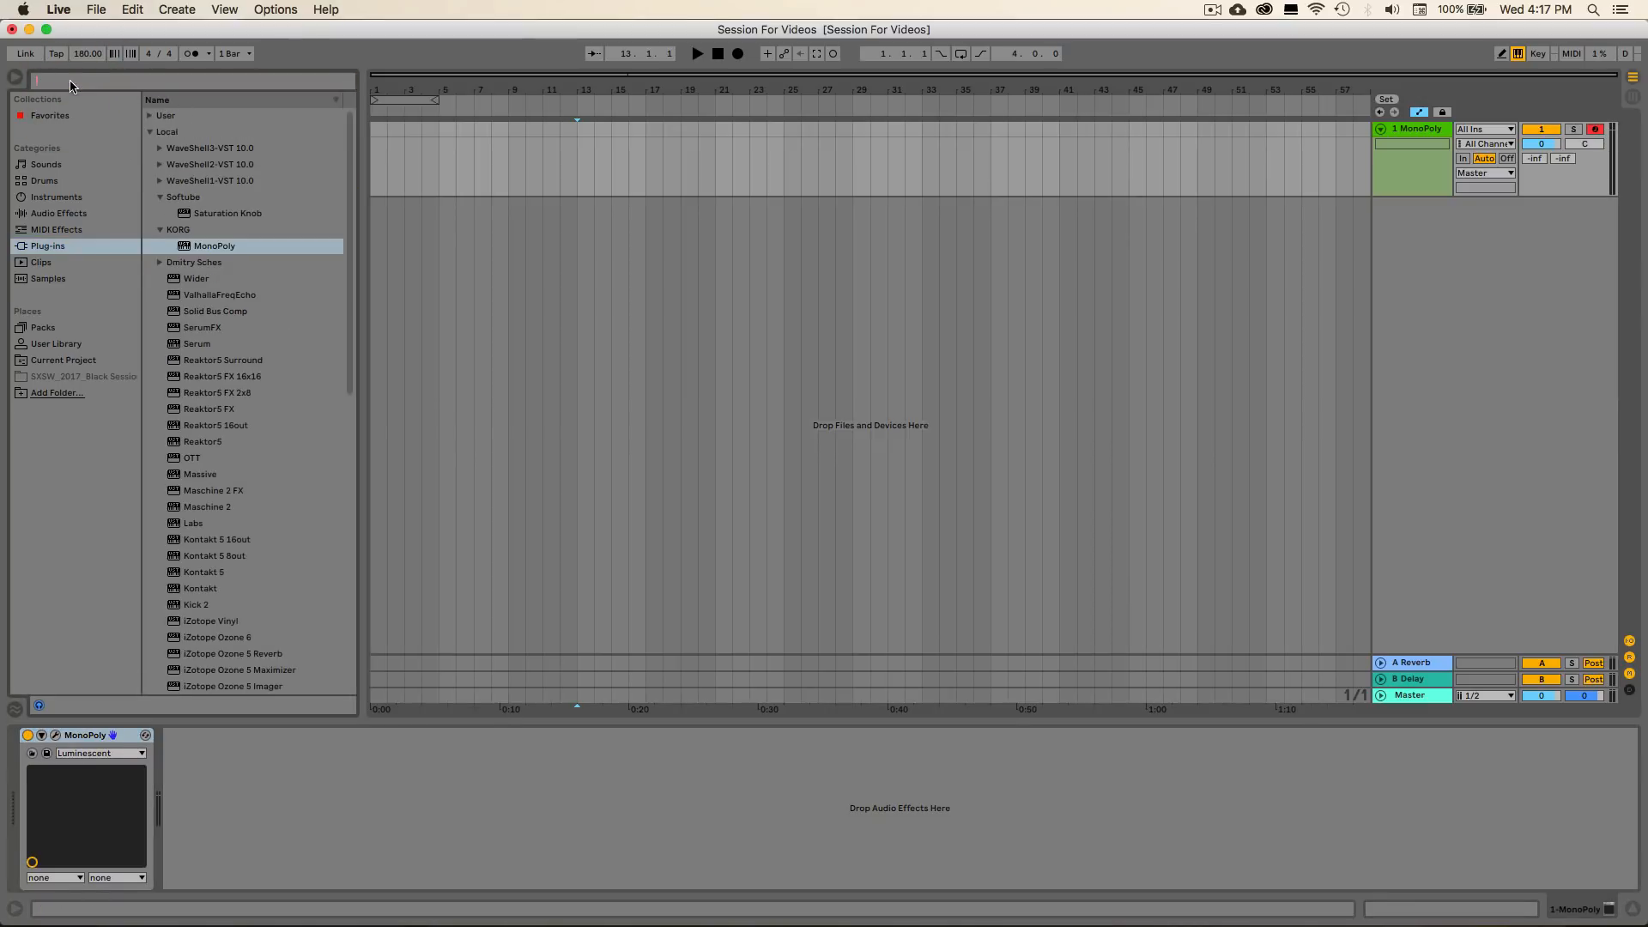
text(soft)
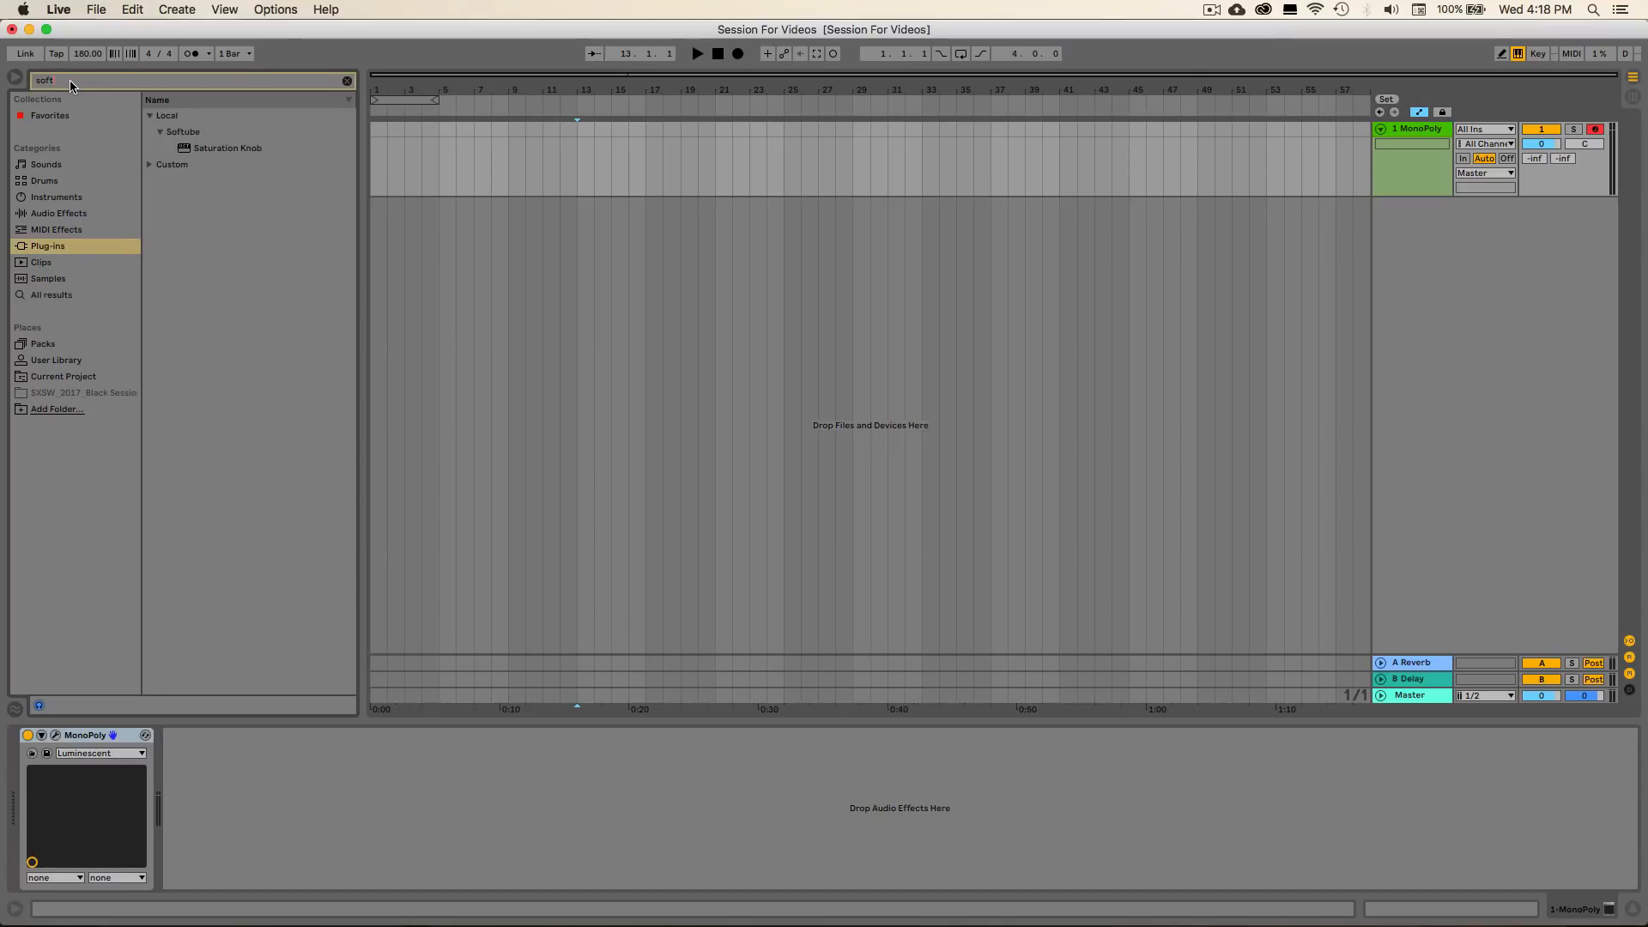
click(245, 387)
drag(245, 387, 269, 821)
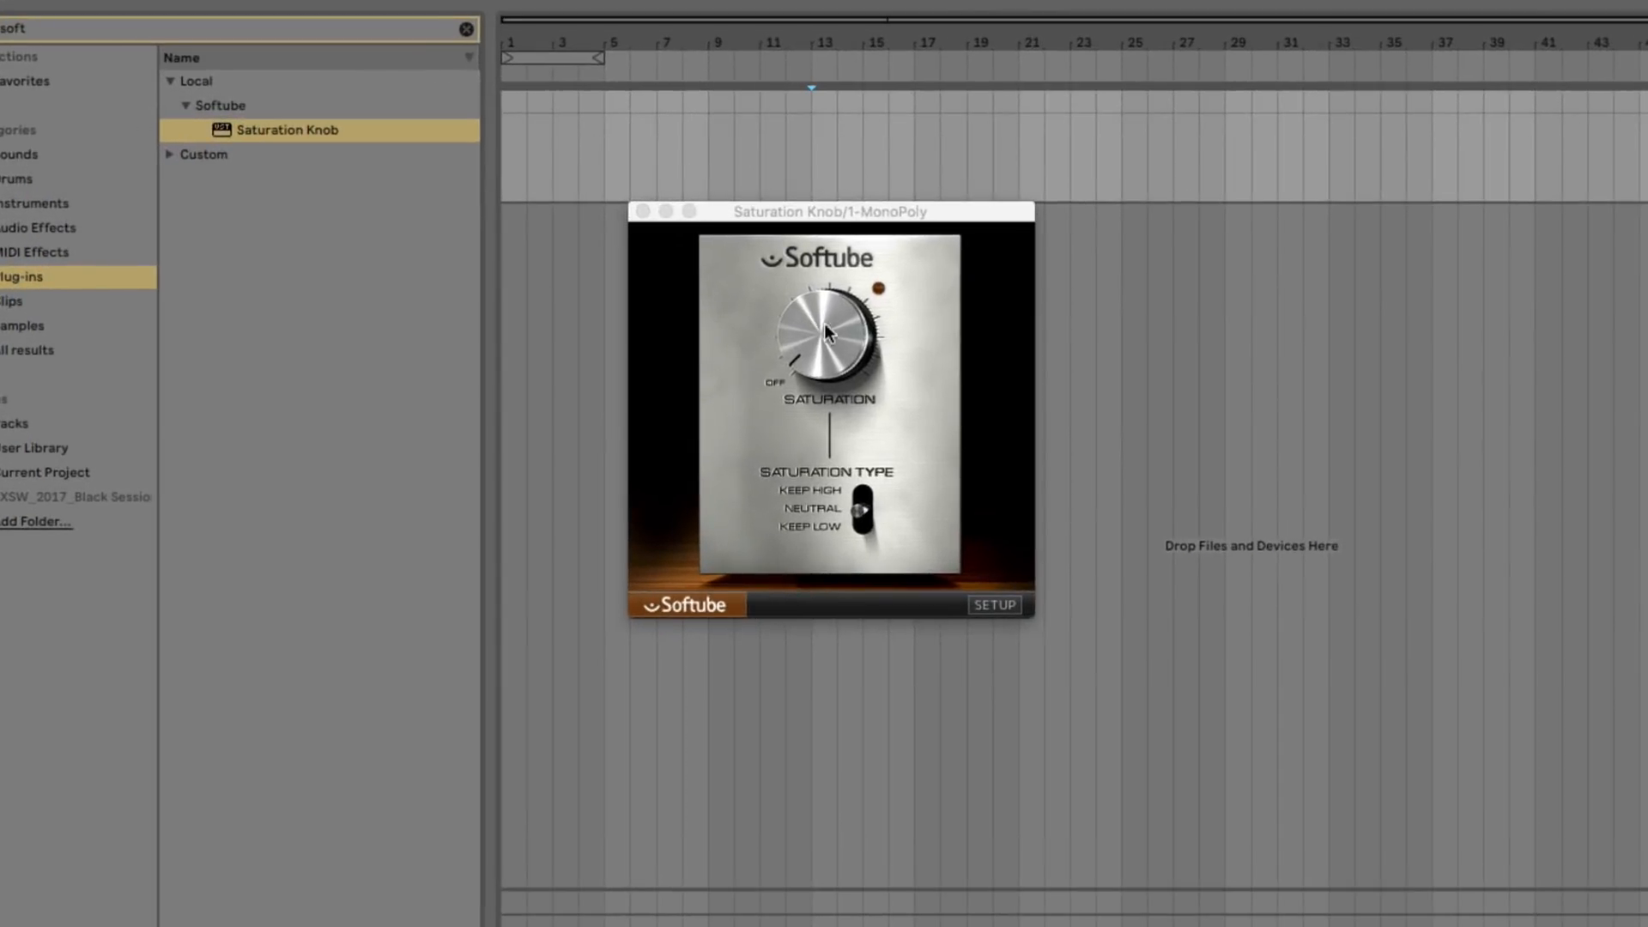
Set the Saturation Knob to 4.6 and its saturation type to Keep High
drag(585, 277, 612, 224)
drag(864, 243, 867, 209)
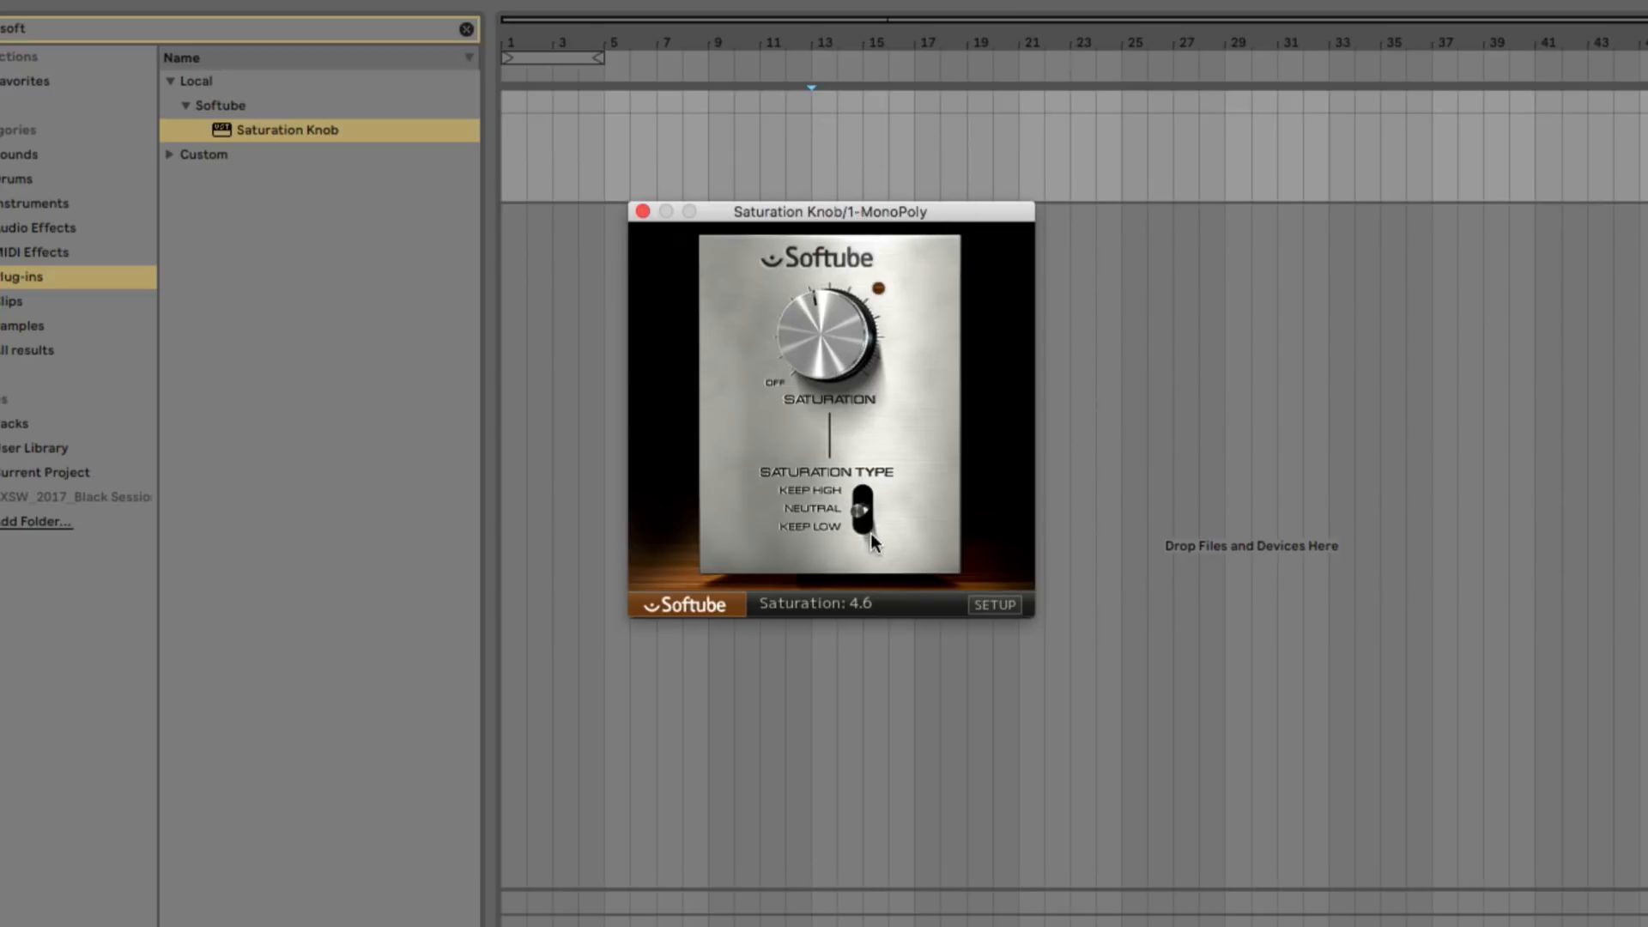
drag(863, 515, 865, 394)
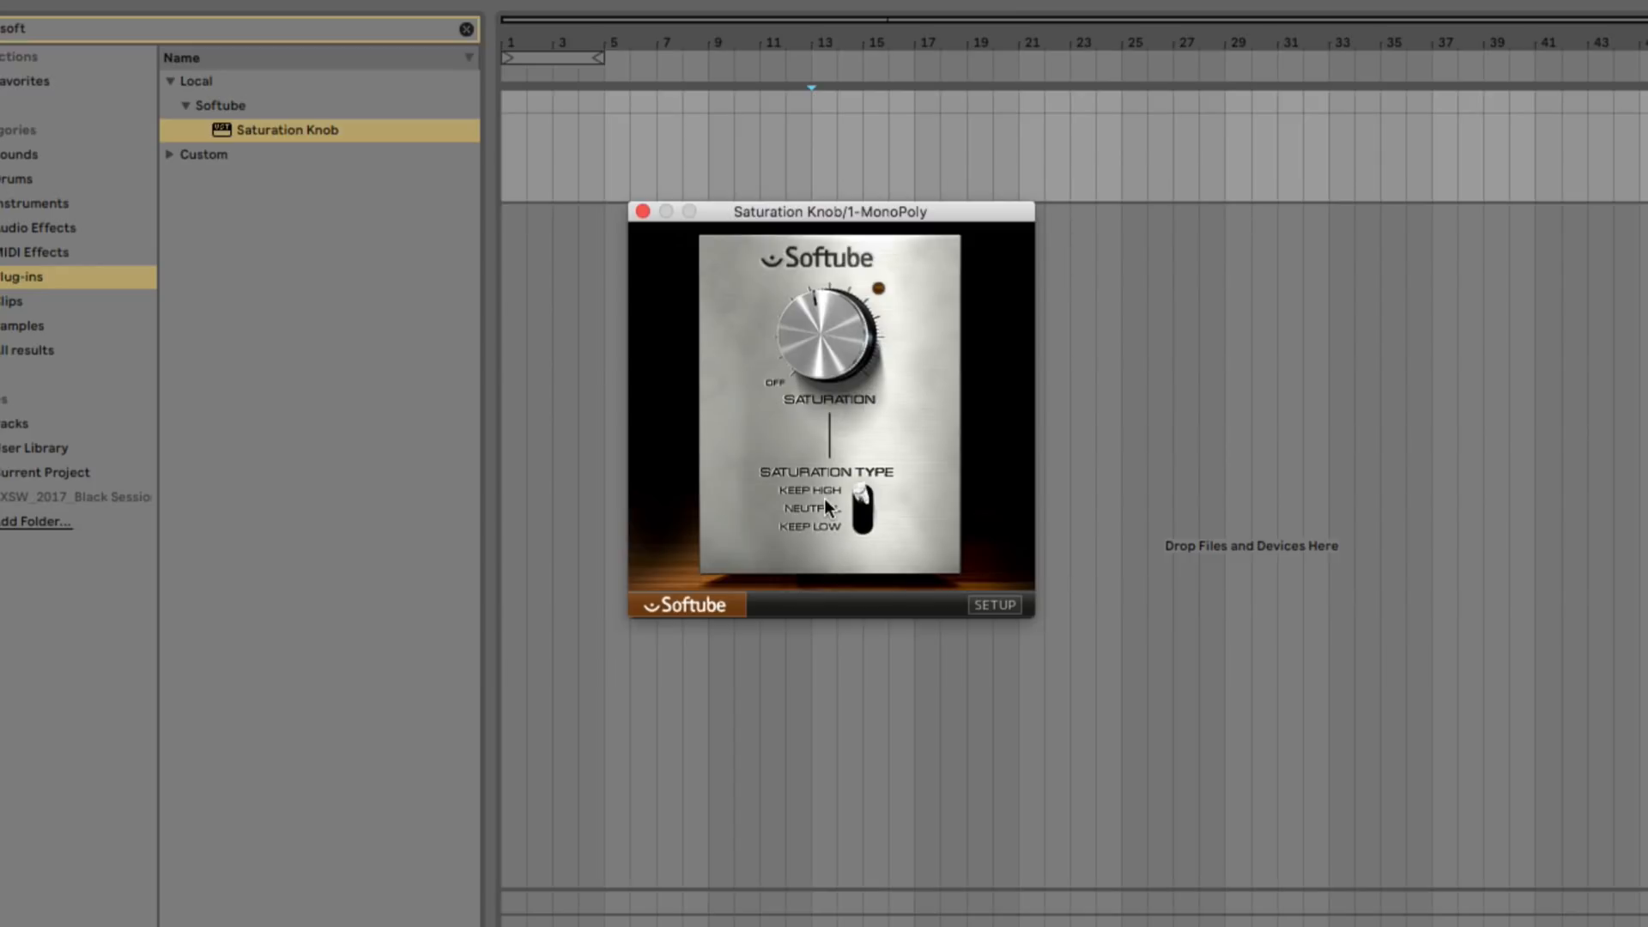
Try the saturation at 10.0, bring it back to 4.6 with Keep High selected, and close the plug-in window
mouse_move(859, 506)
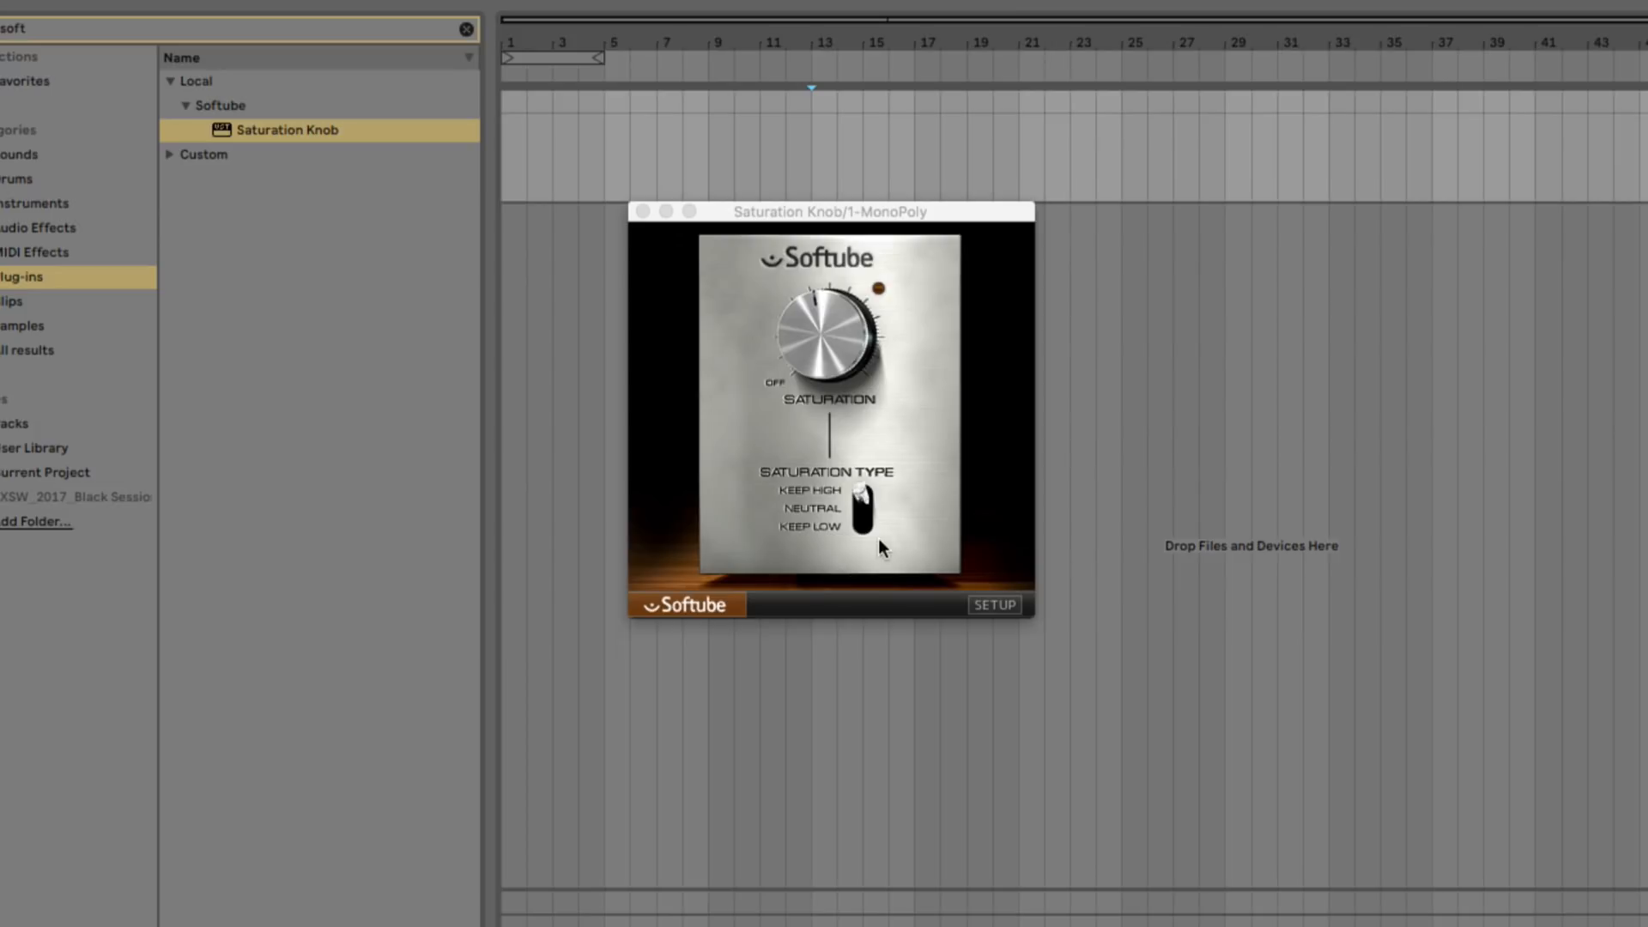
drag(862, 362, 882, 113)
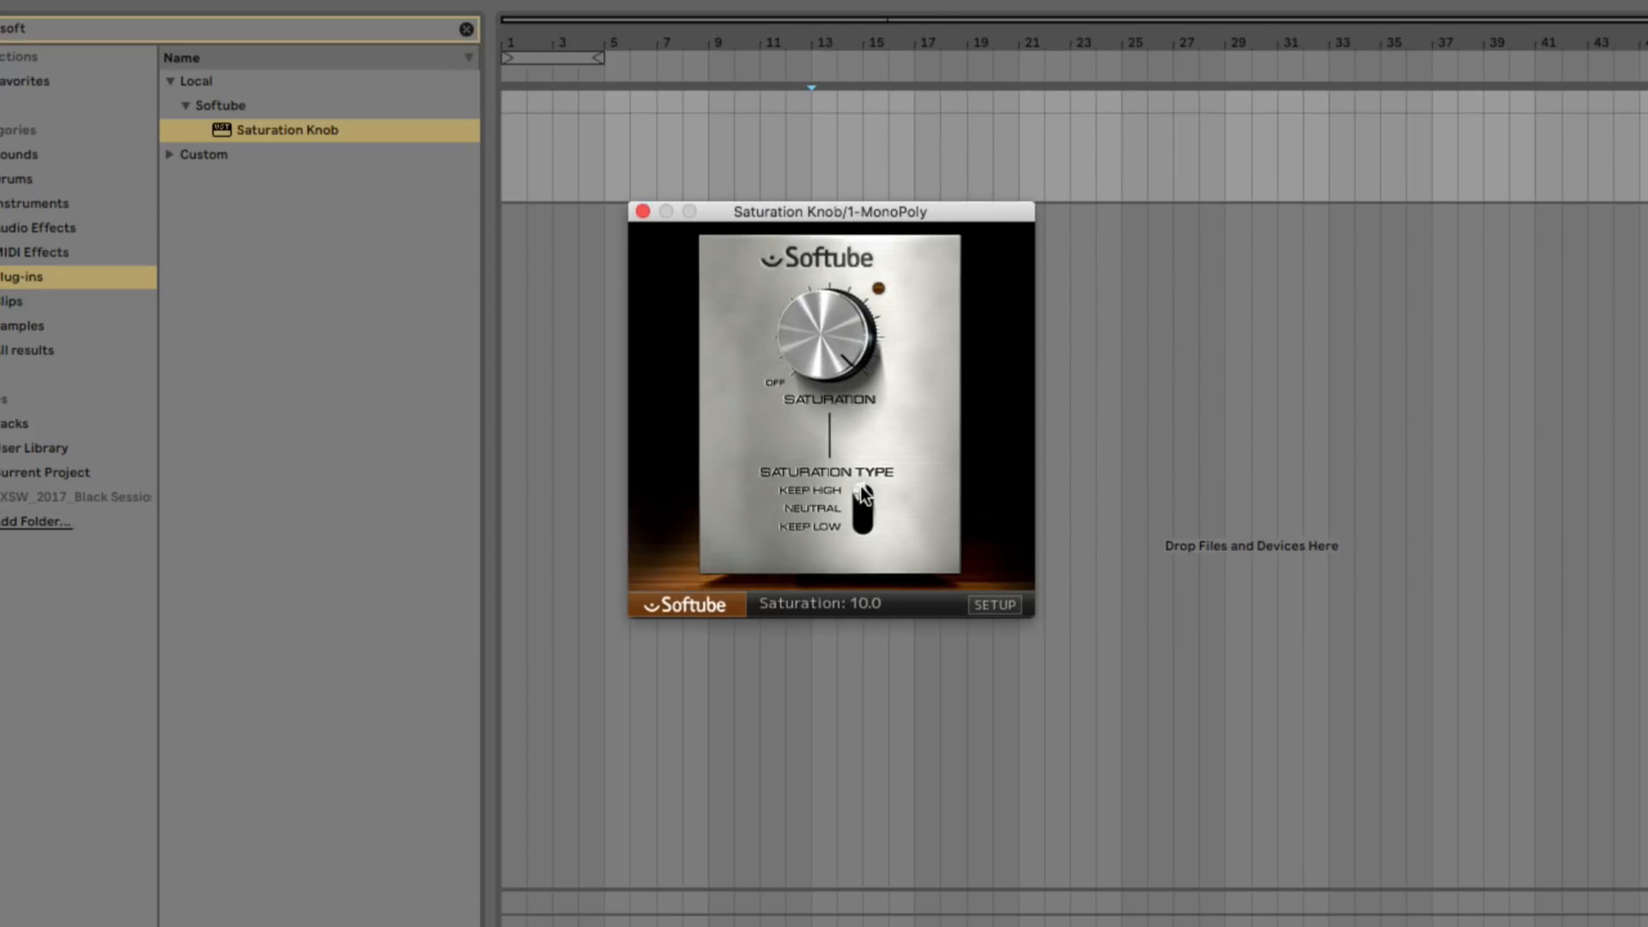
drag(863, 494, 849, 389)
click(848, 390)
drag(836, 333, 836, 462)
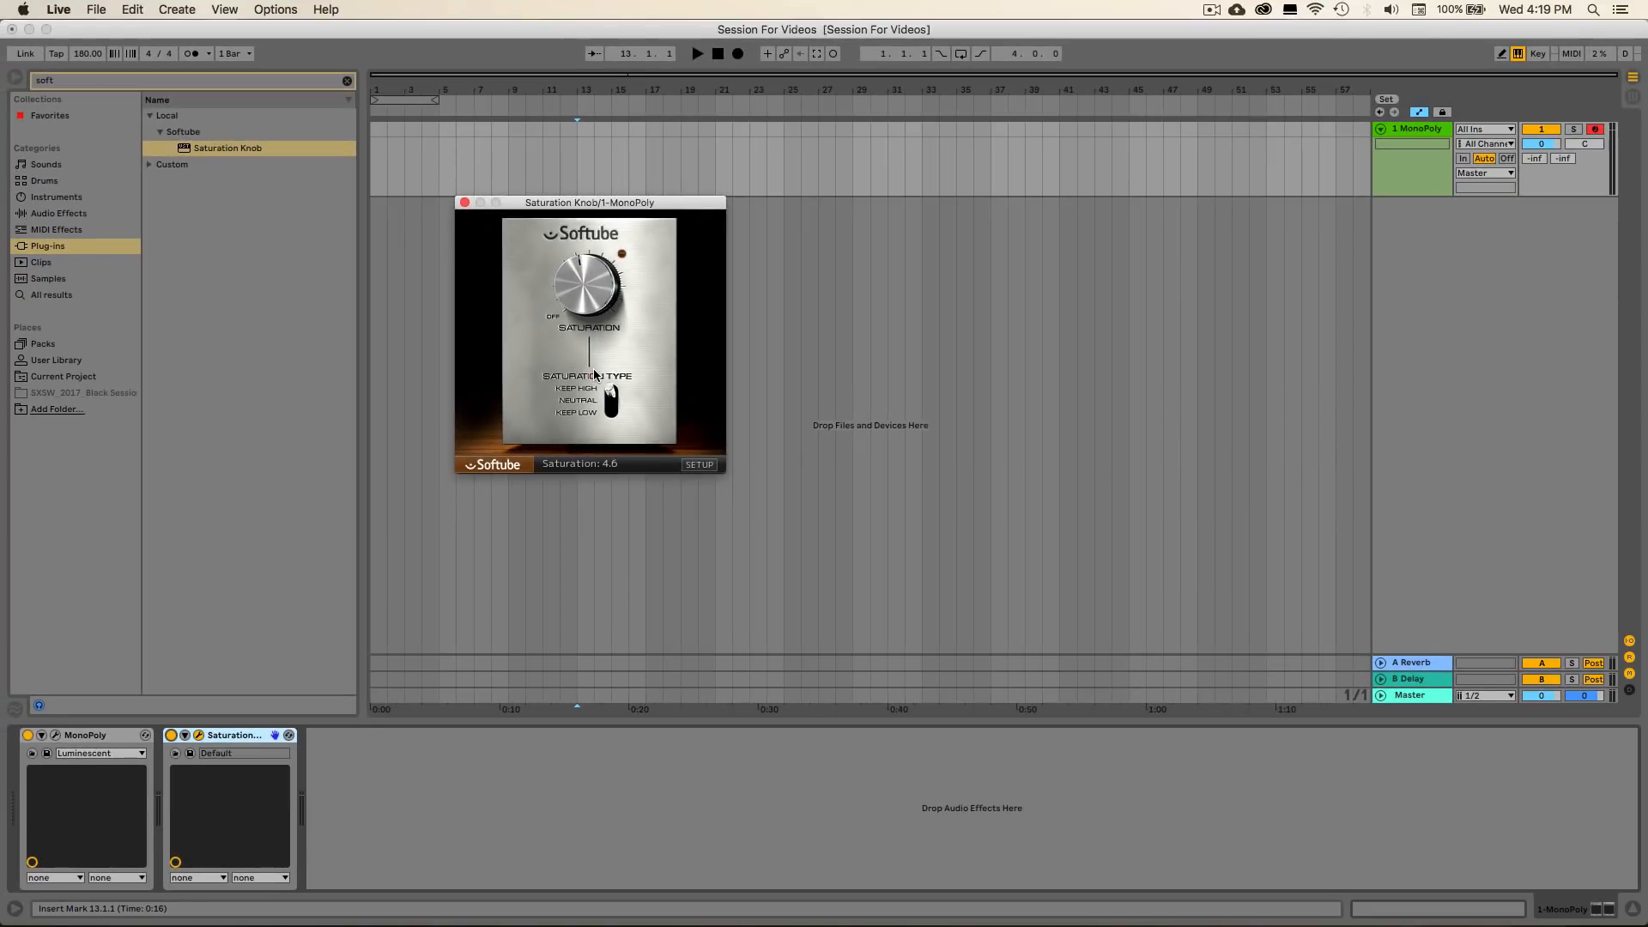
click(464, 202)
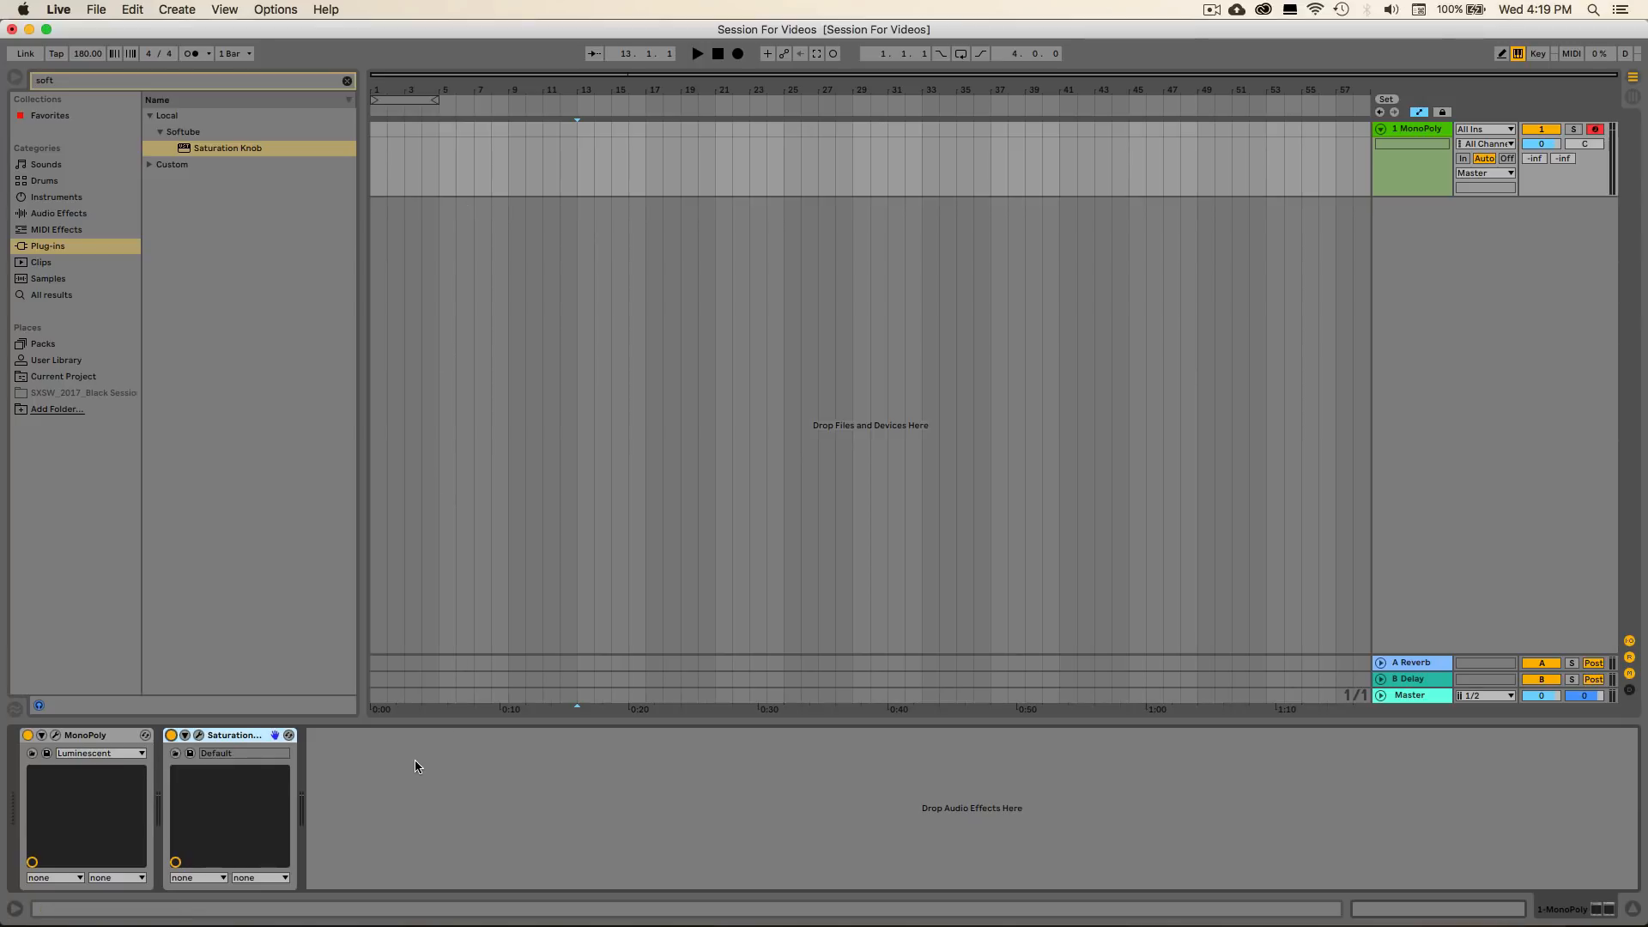
Clear the browser search and add an EQ Eight audio effect after the Saturation Knob
click(65, 213)
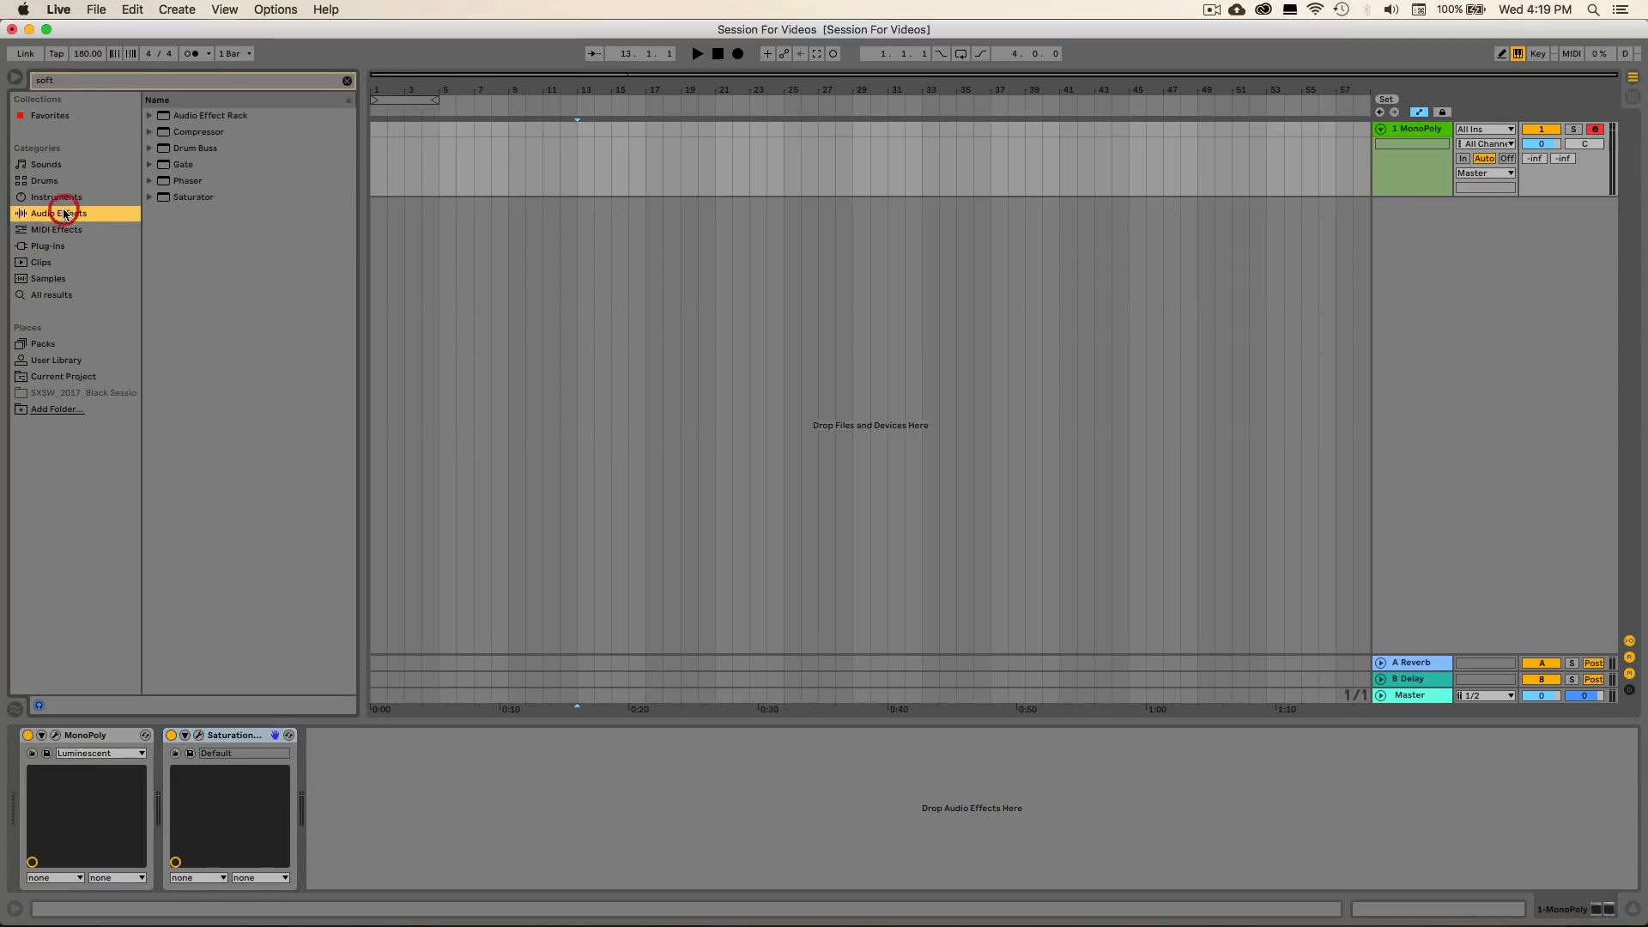
click(348, 82)
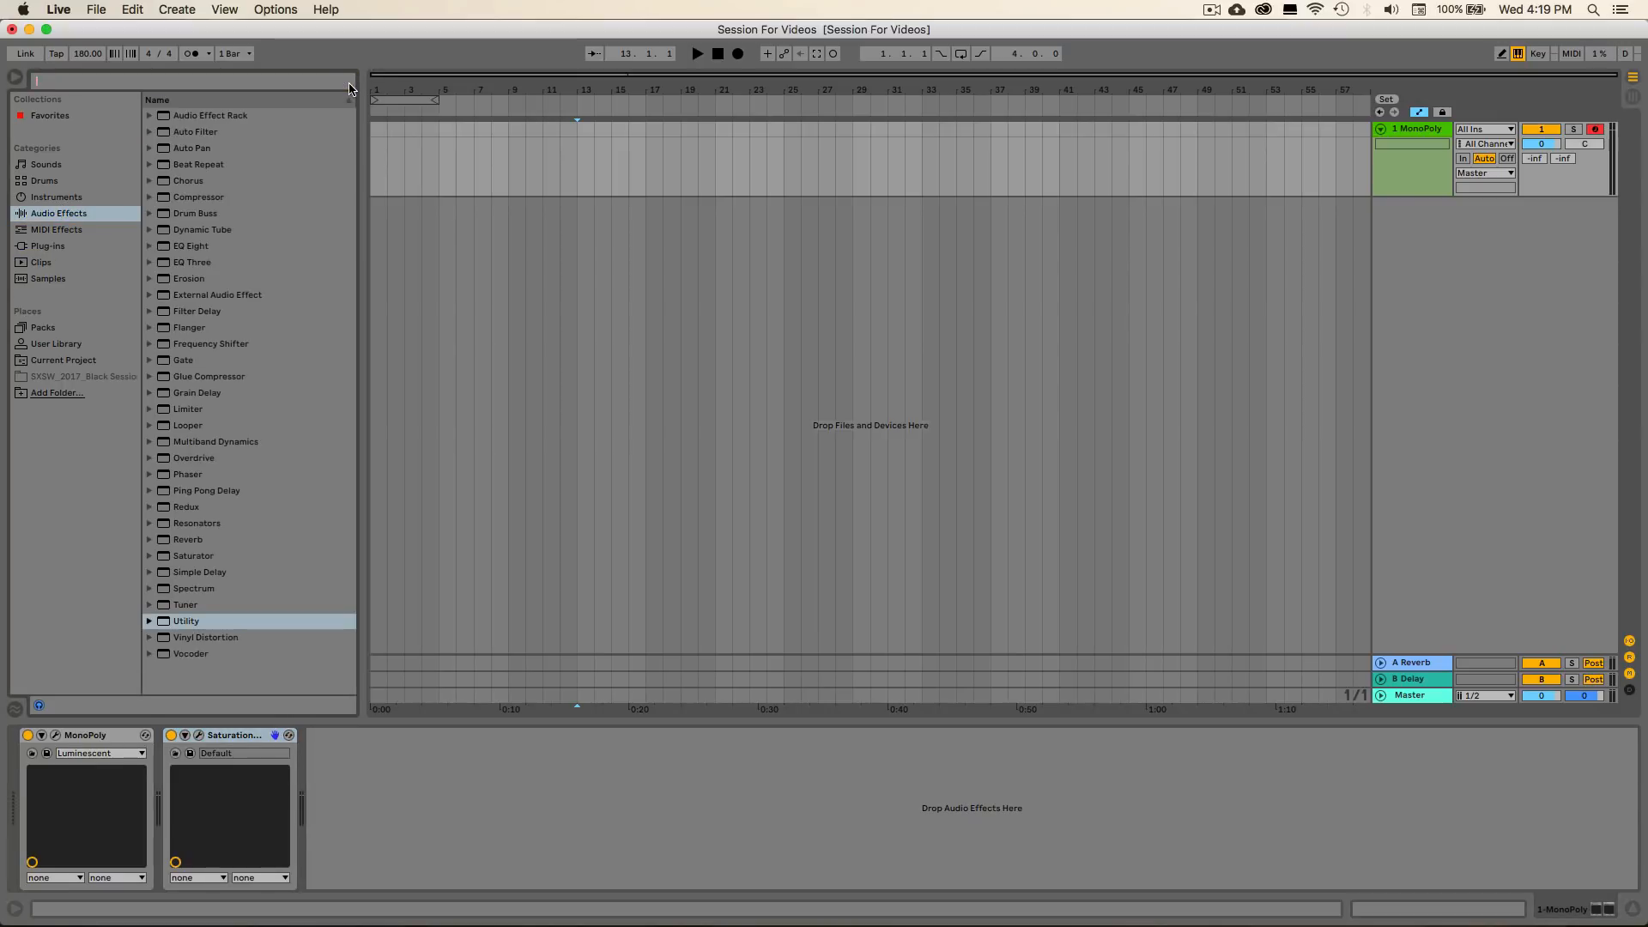
drag(182, 248, 461, 841)
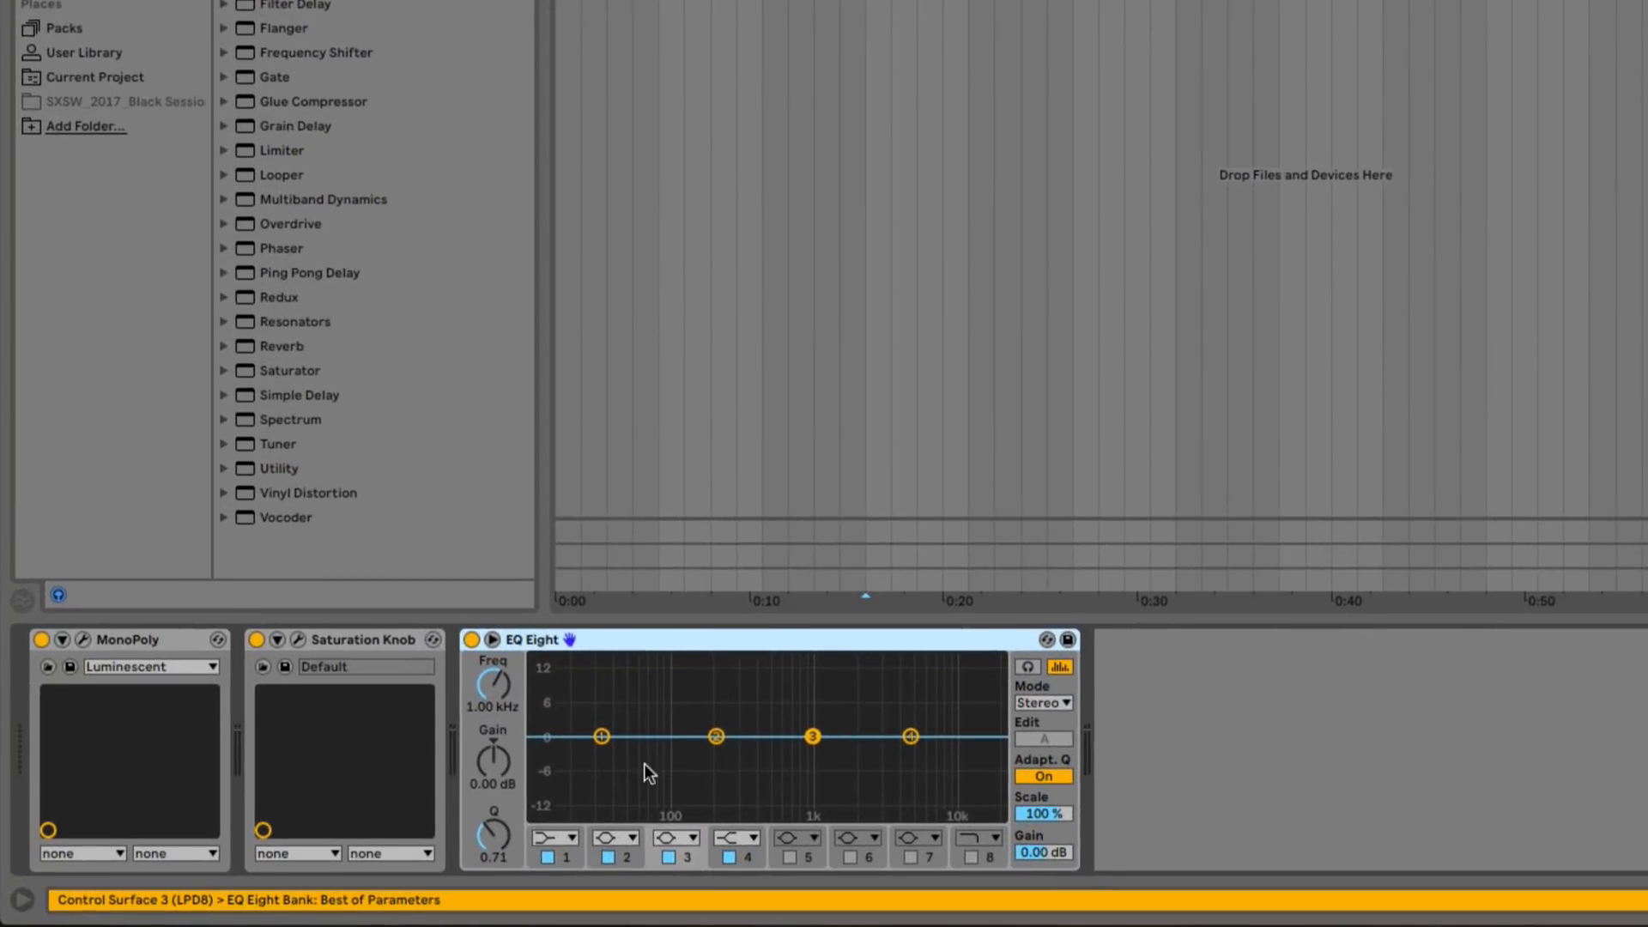
Make EQ Eight's band 1 a low-cut filter with its frequency at 187 Hz
click(600, 736)
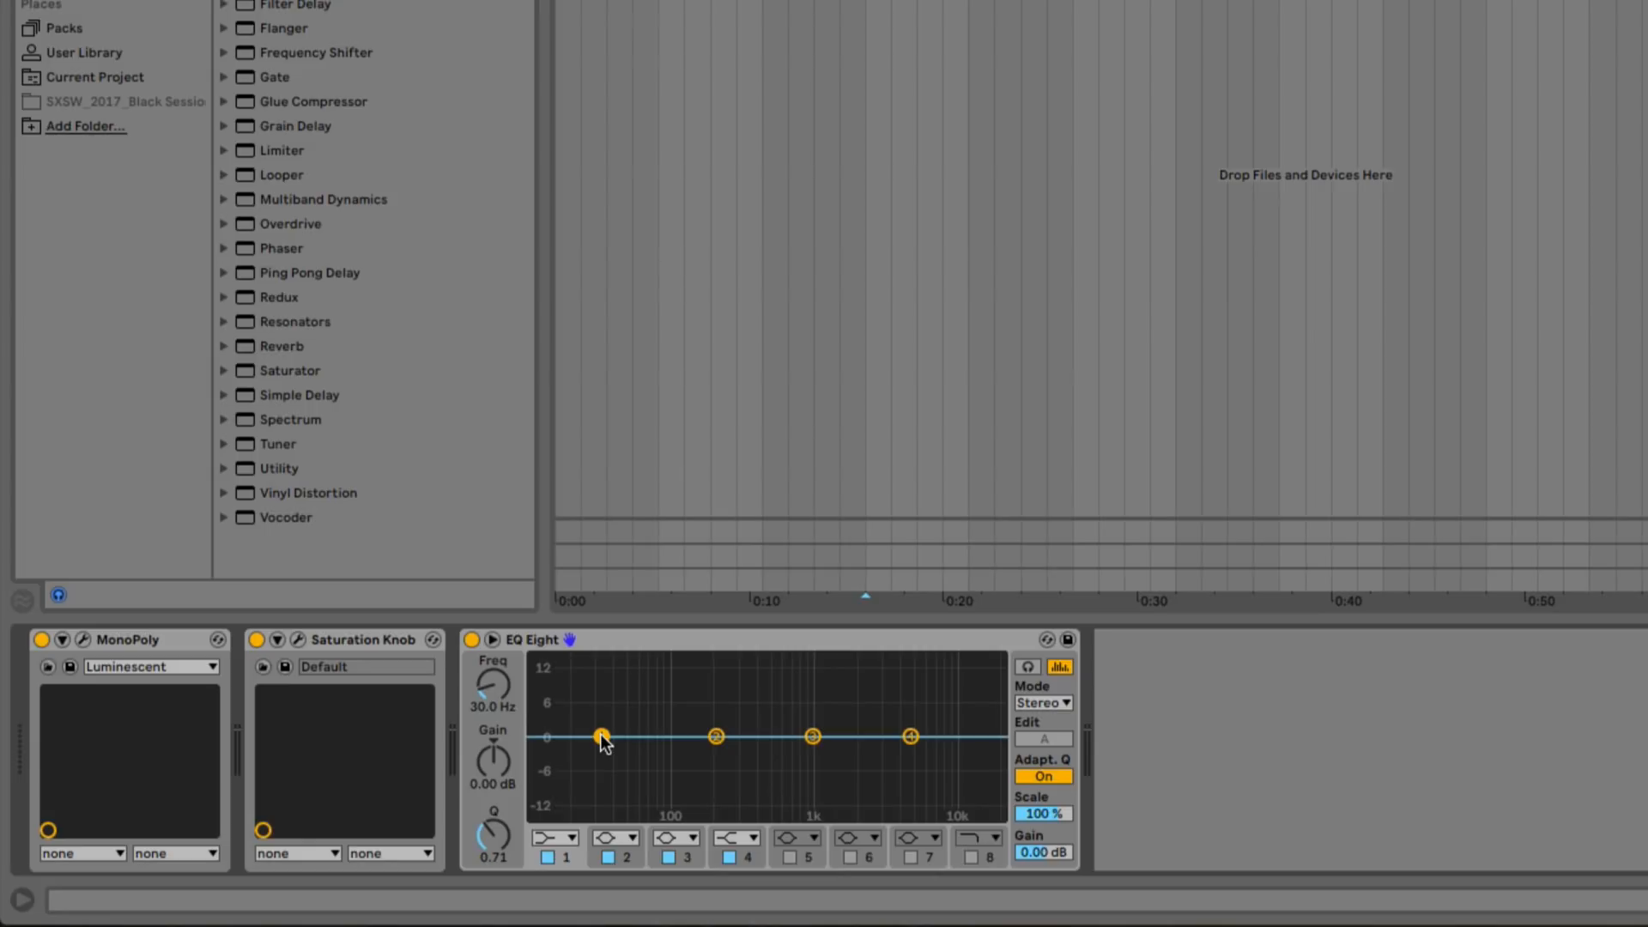
click(566, 837)
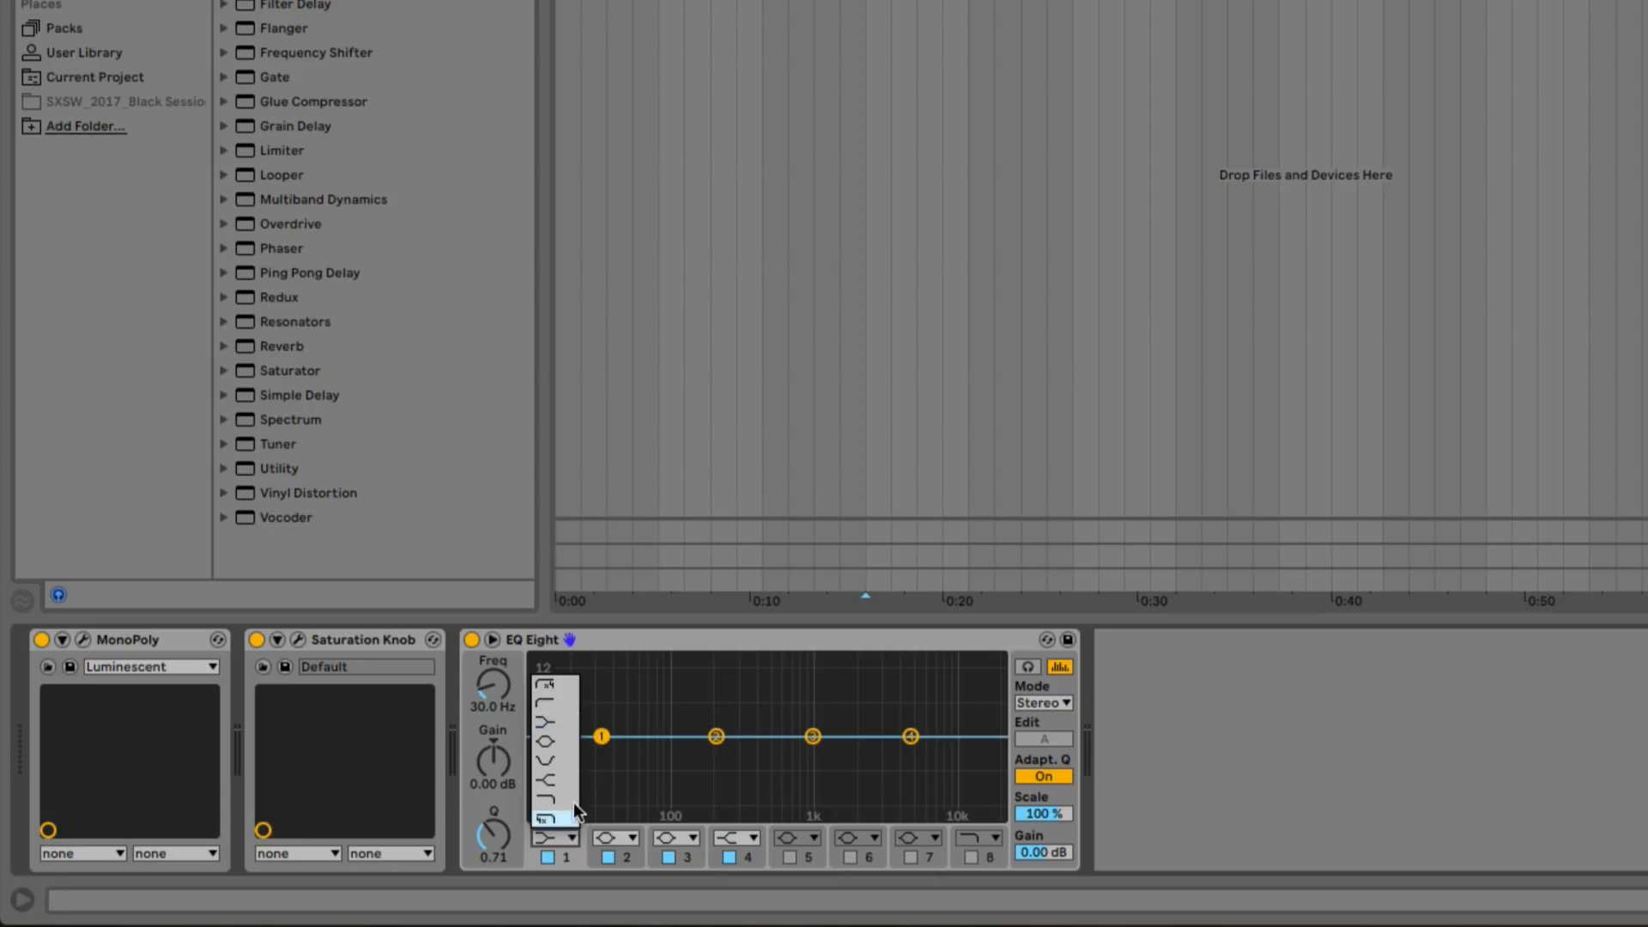
click(553, 704)
scroll(491, 684, up, 2)
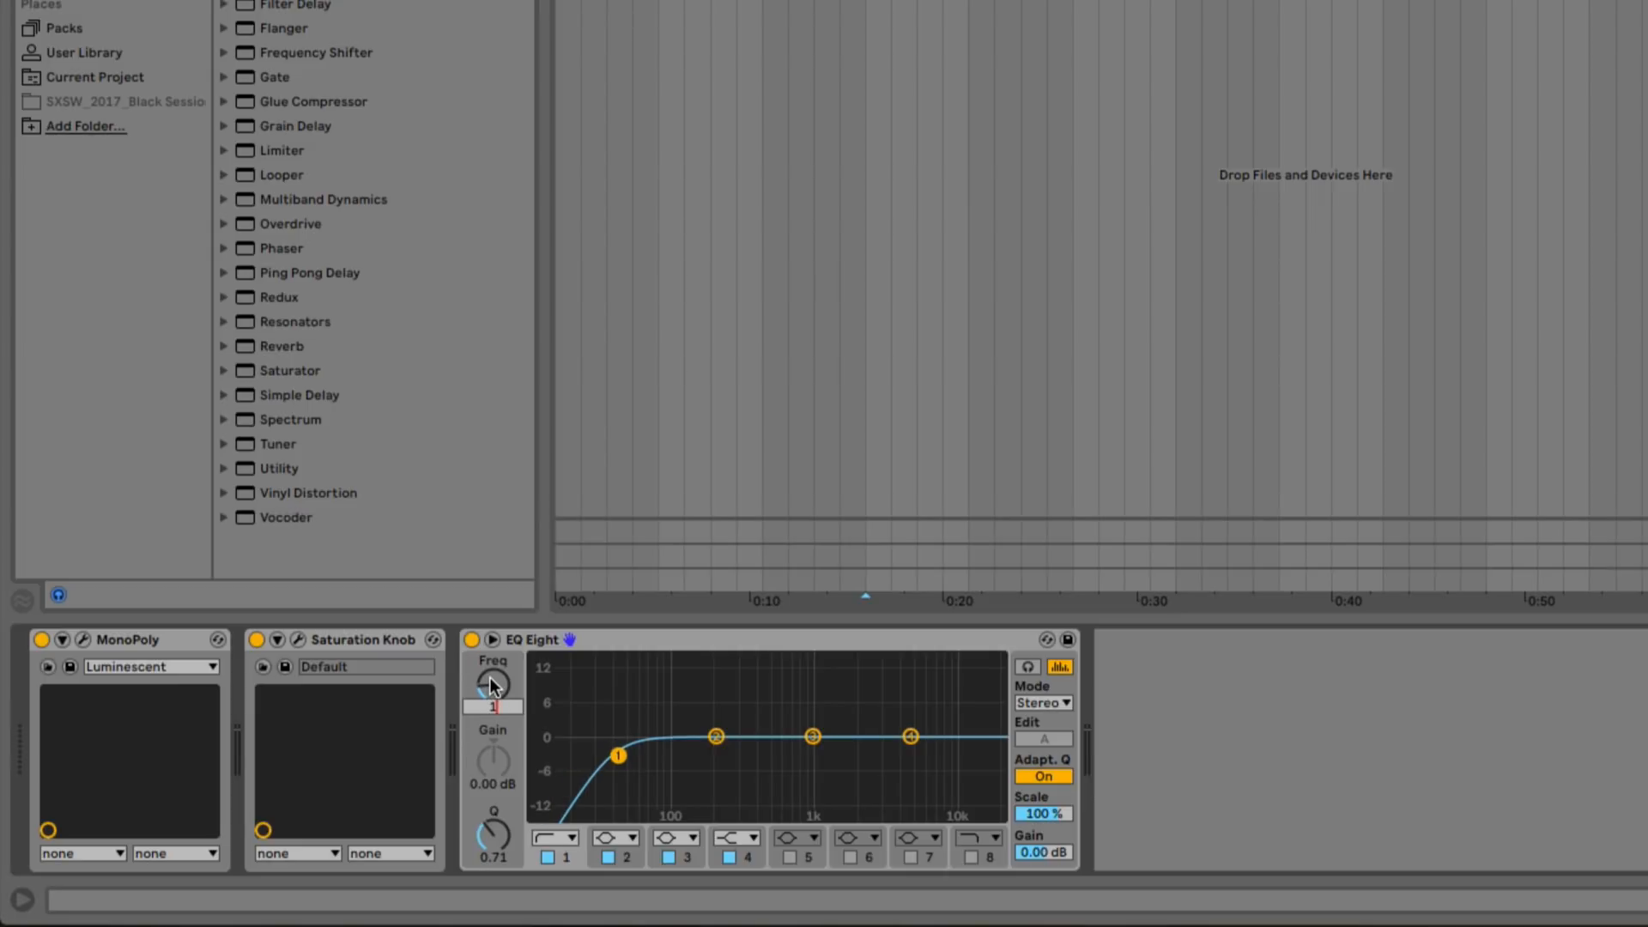
text(7)
key(Return)
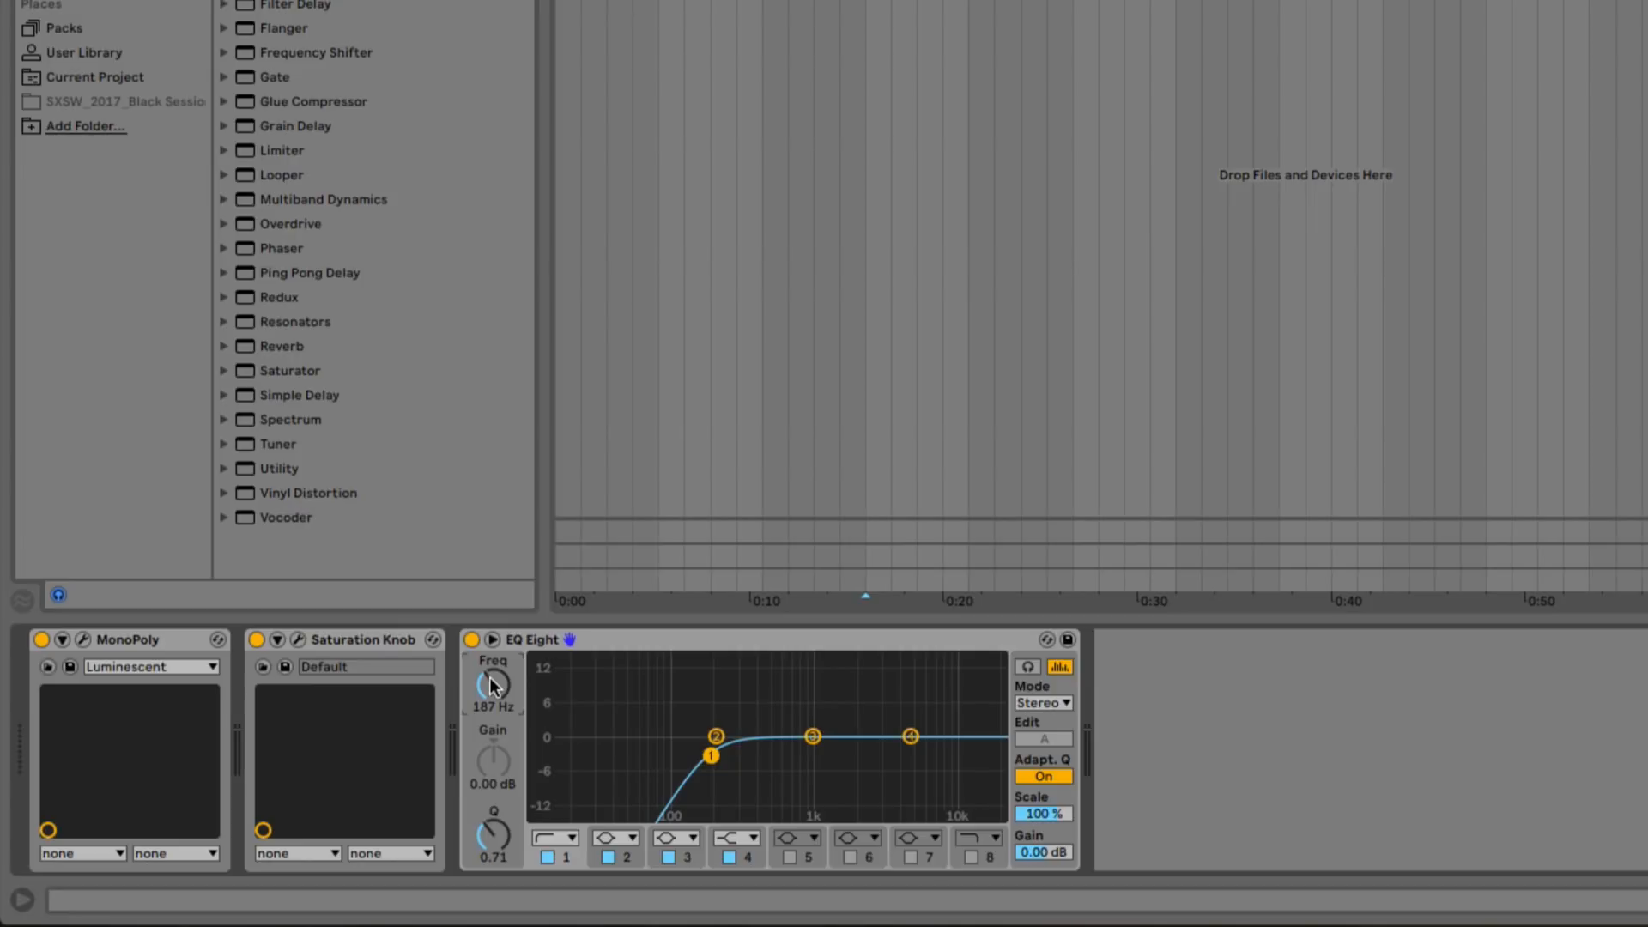
Compare the sound with EQ Eight bypassed and active
click(469, 640)
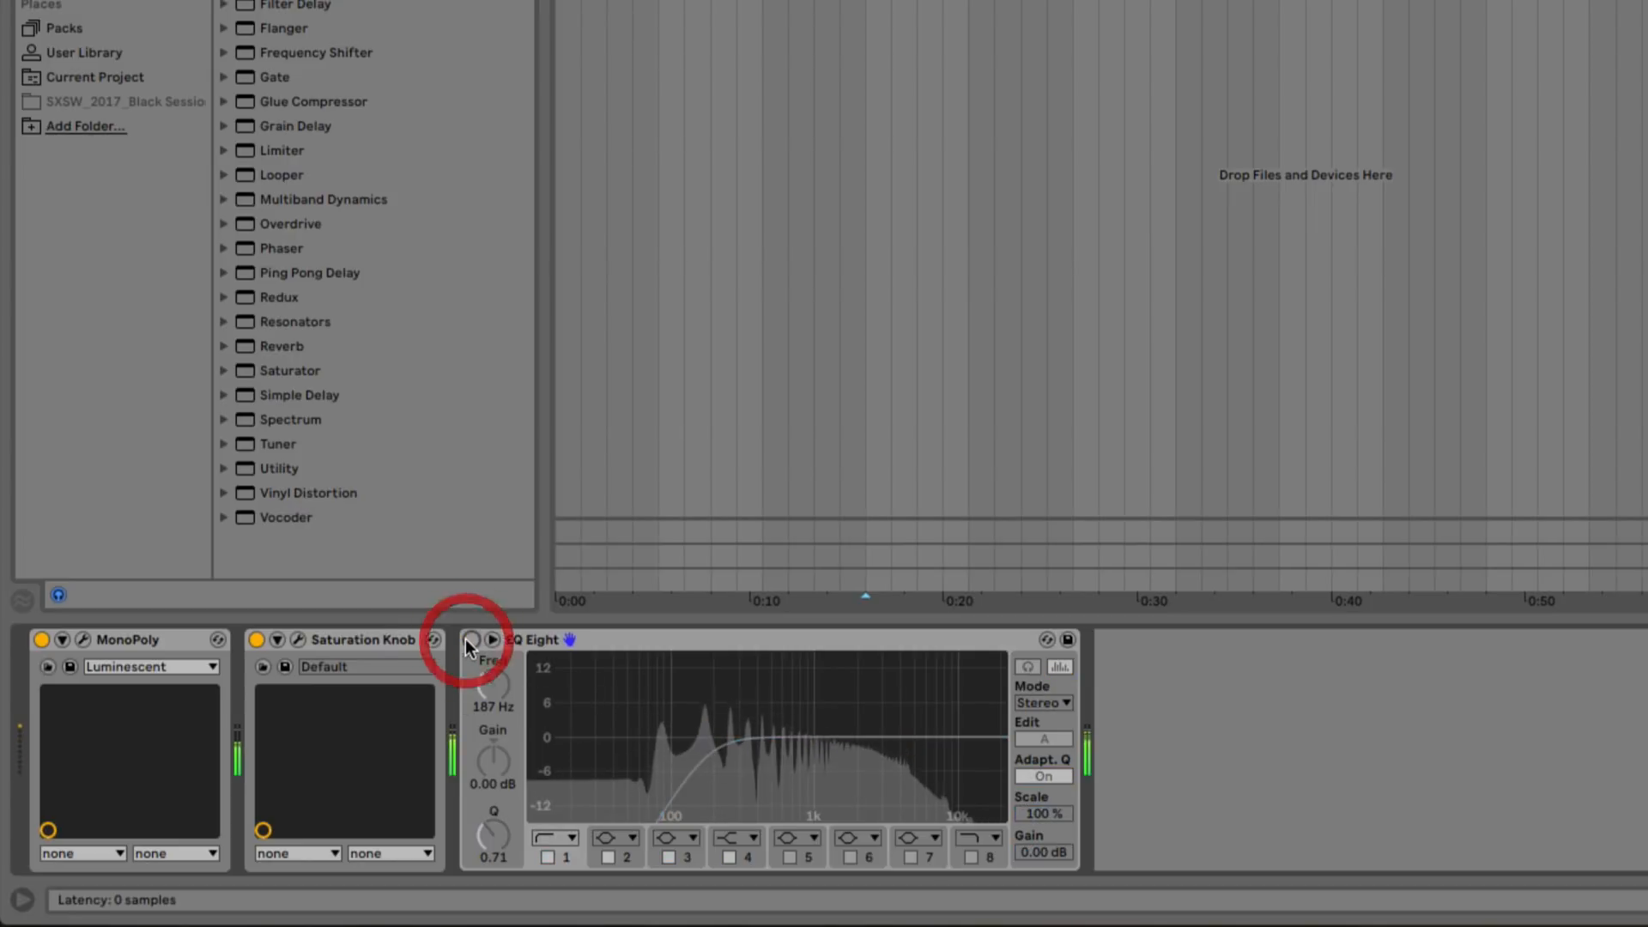
click(471, 641)
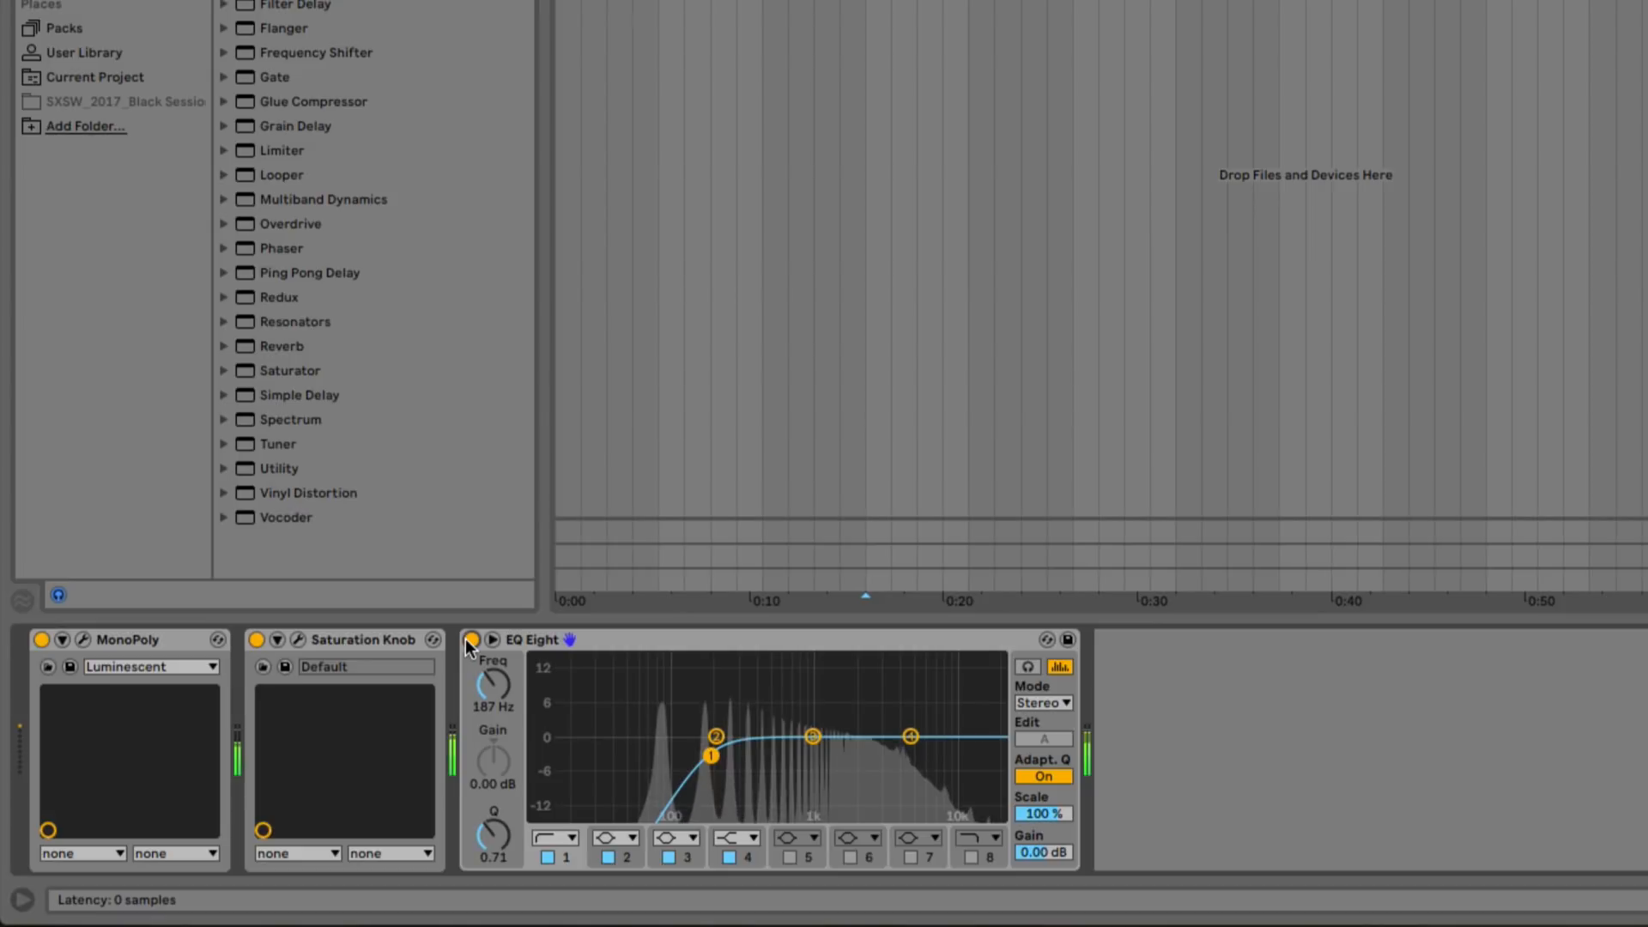
click(471, 641)
click(470, 641)
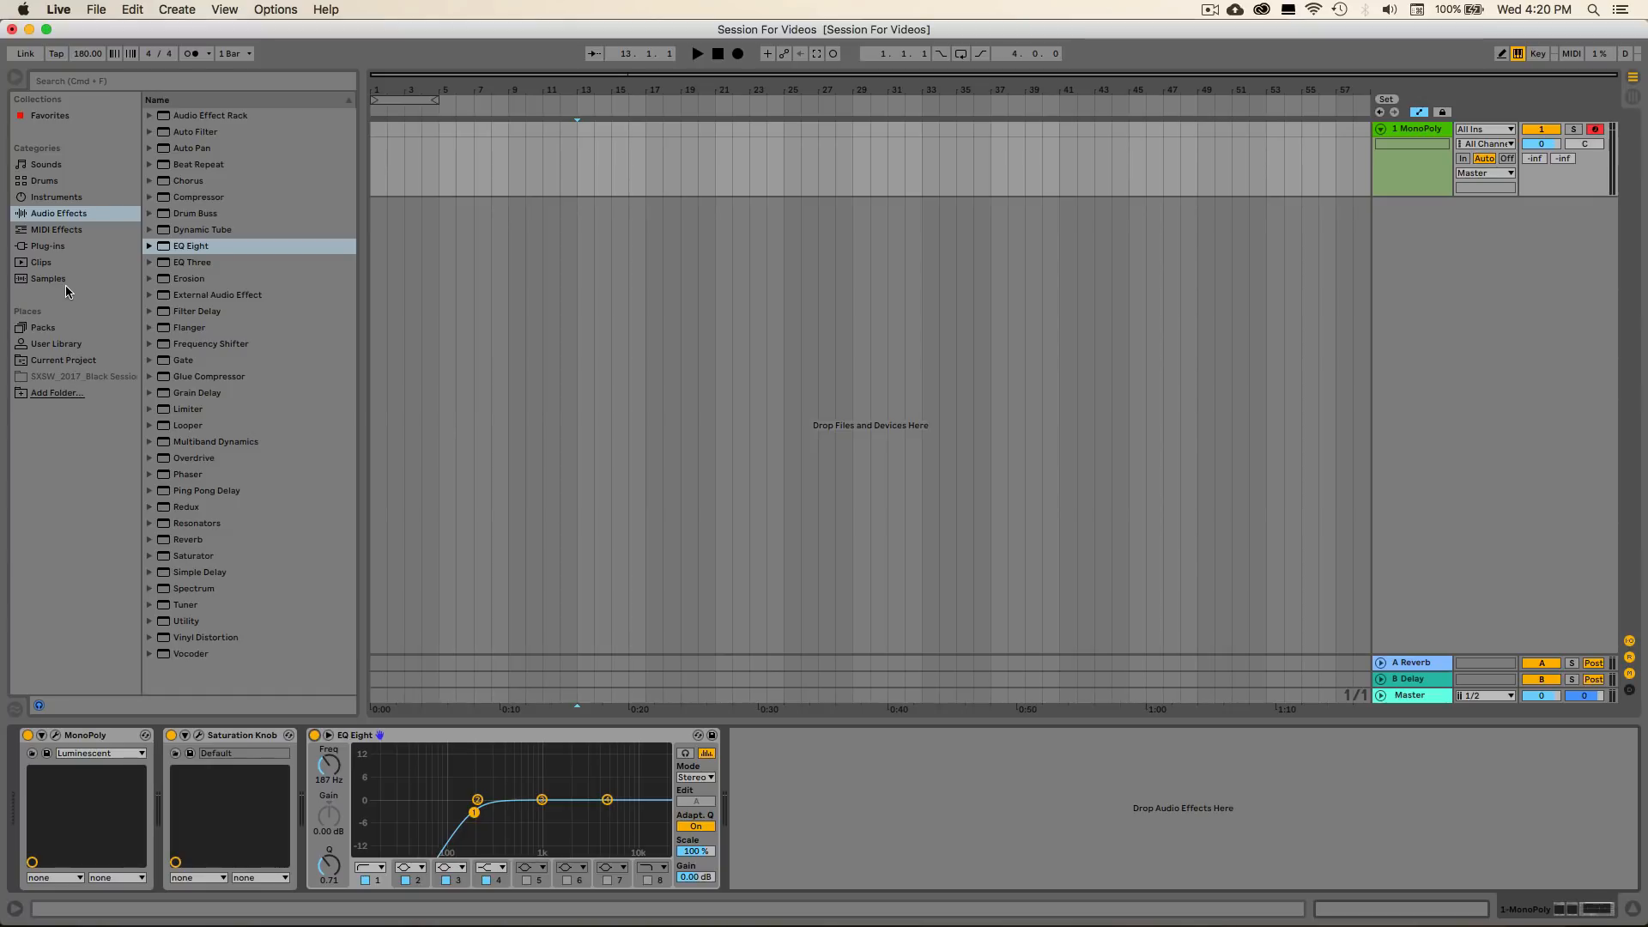
Search the plug-ins for "fab" and add FabFilter Pro-R after EQ Eight
click(45, 246)
click(107, 81)
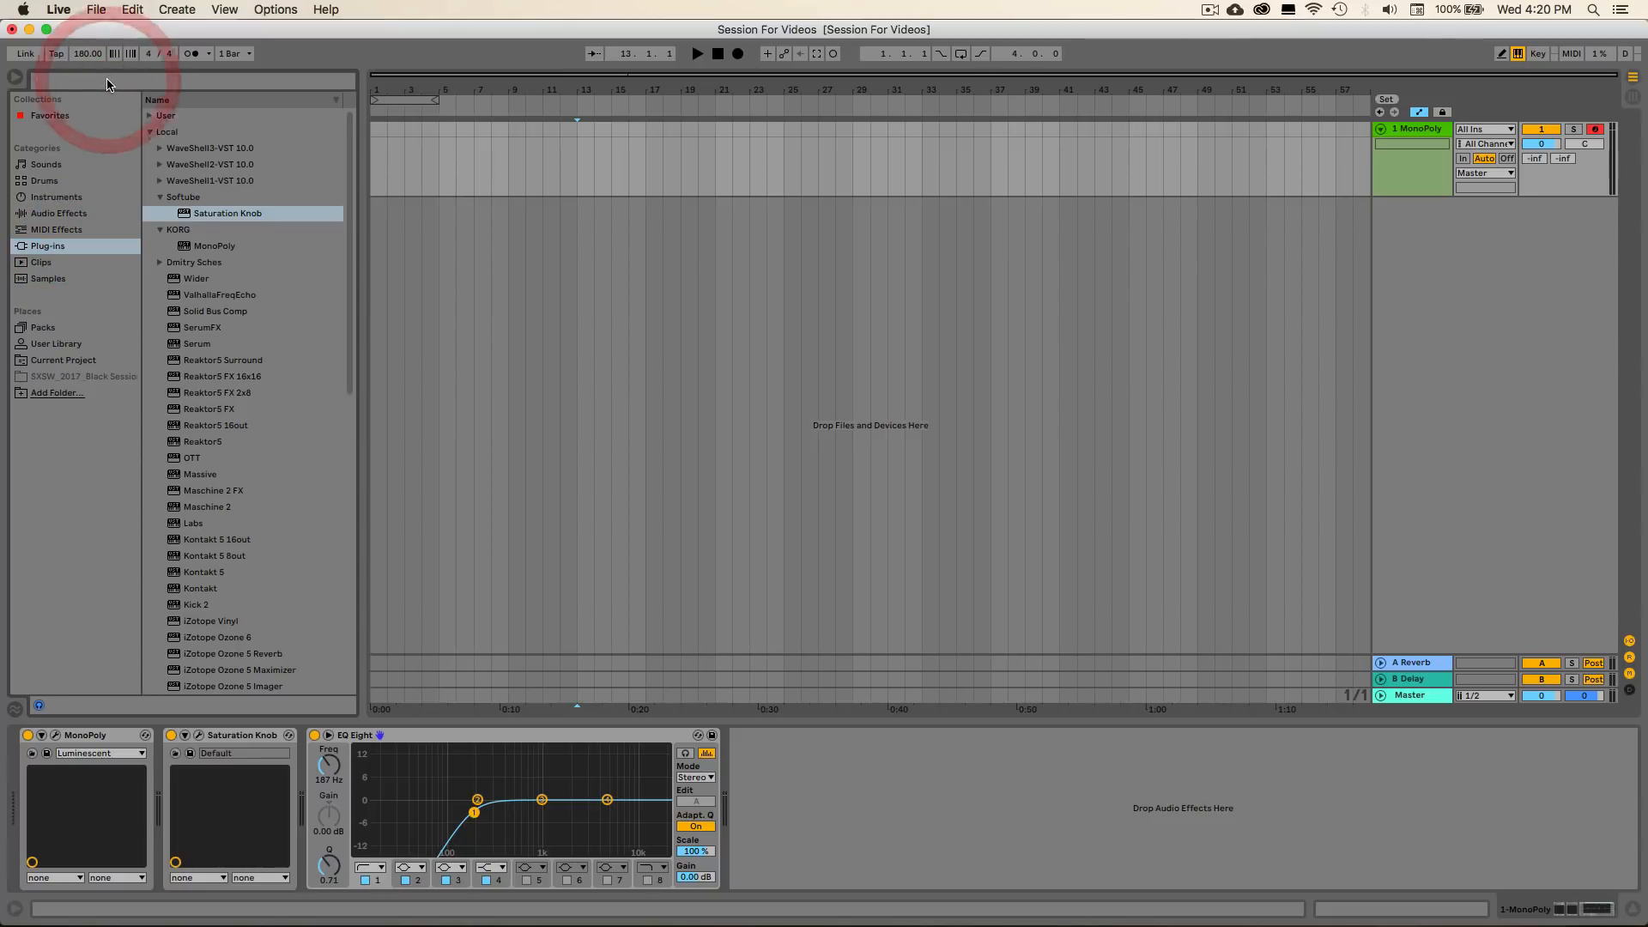
text(fab)
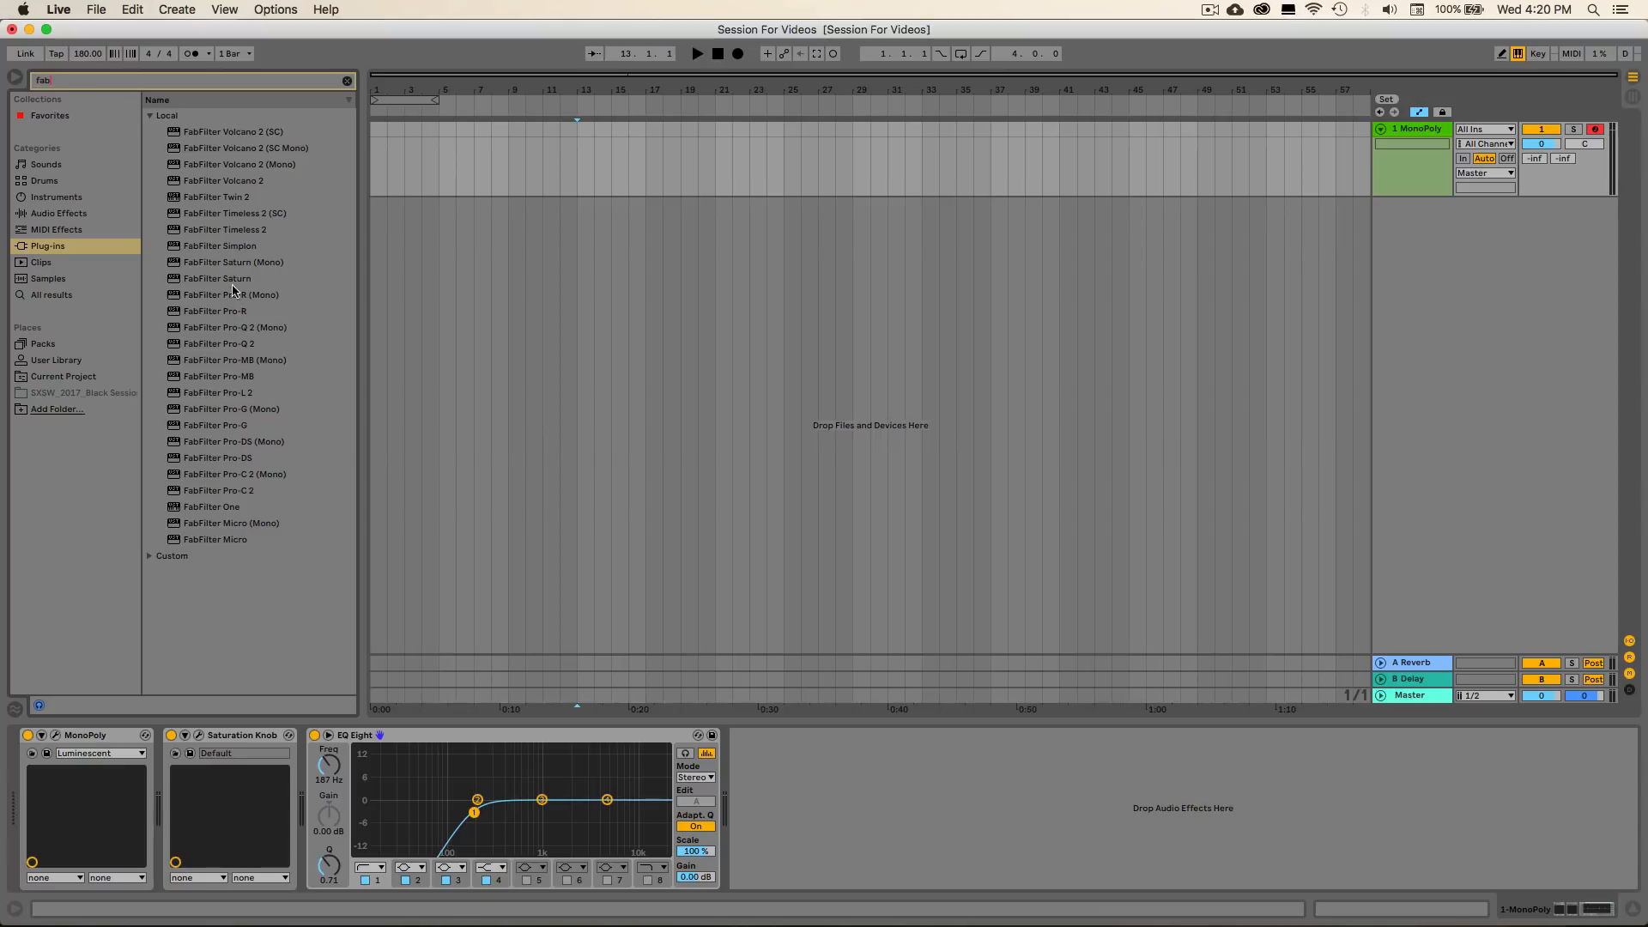
click(233, 313)
drag(233, 313, 806, 745)
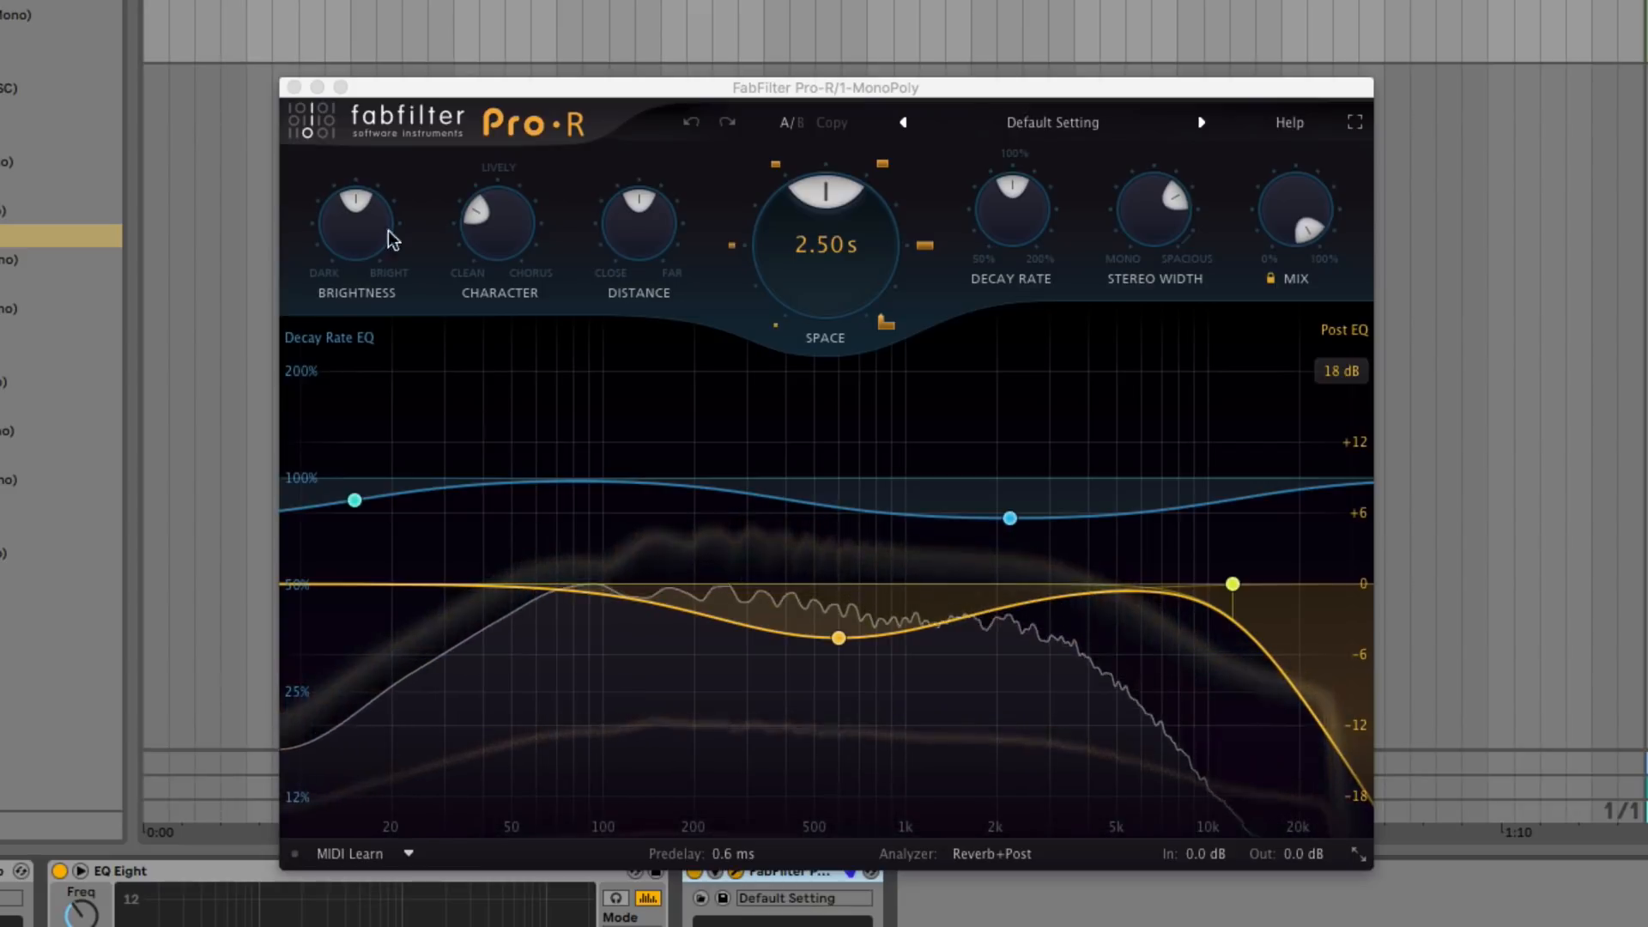
Raise the Brightness of the Pro-R reverb and set its Character to 100%
click(371, 204)
drag(369, 198, 394, 537)
drag(520, 220, 524, 158)
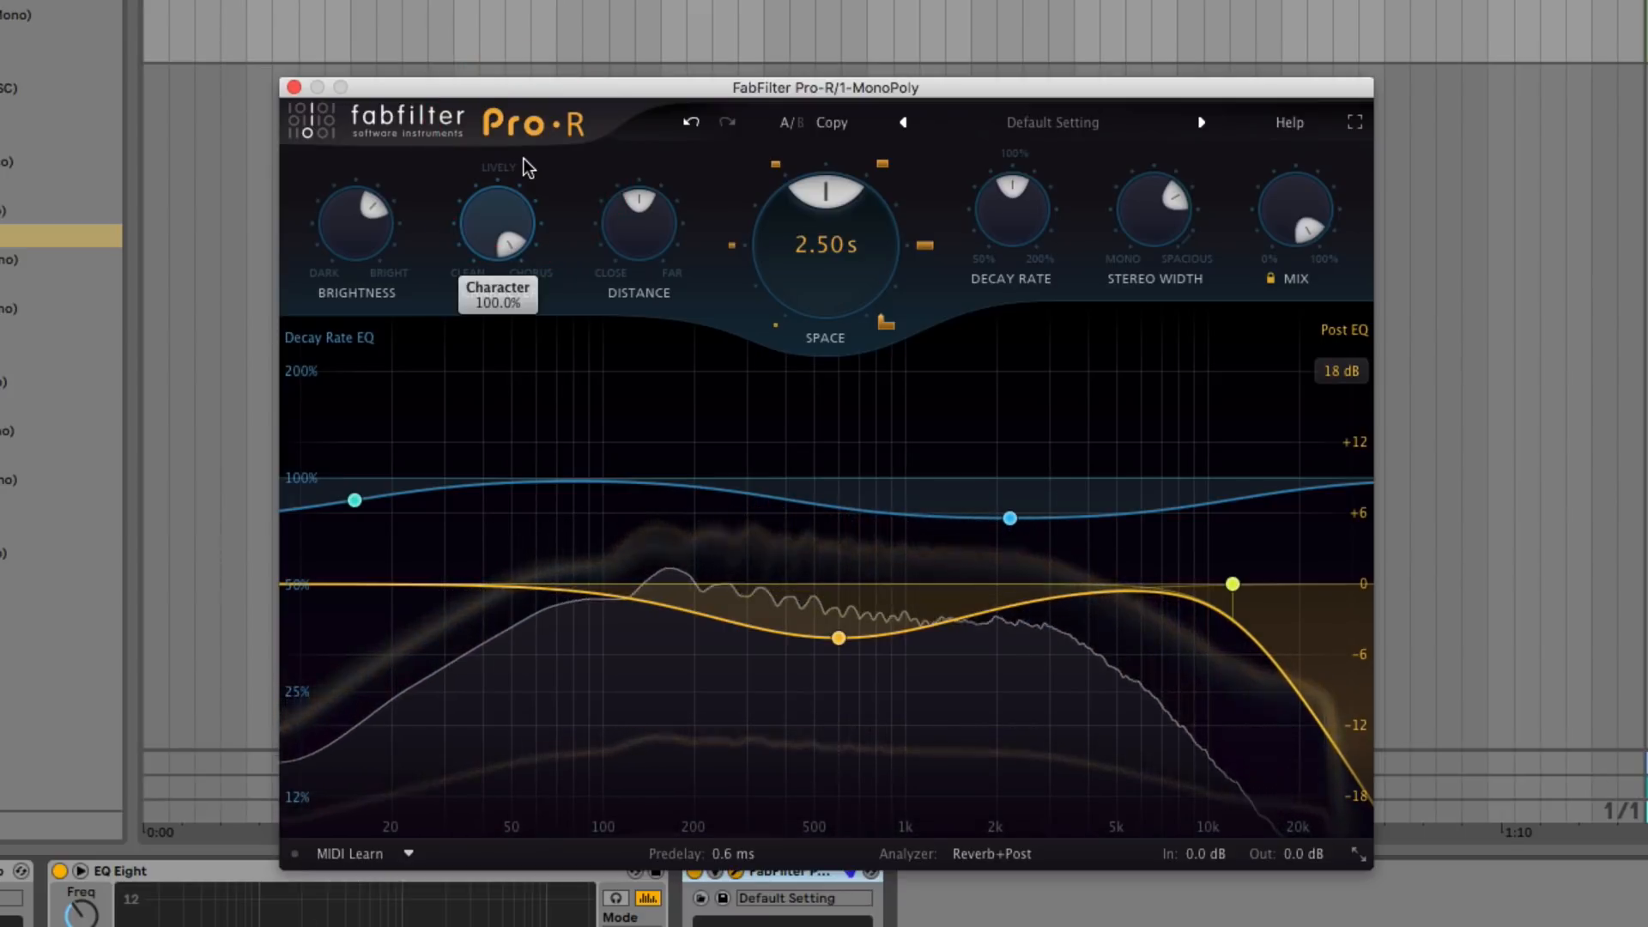
mouse_move(622, 234)
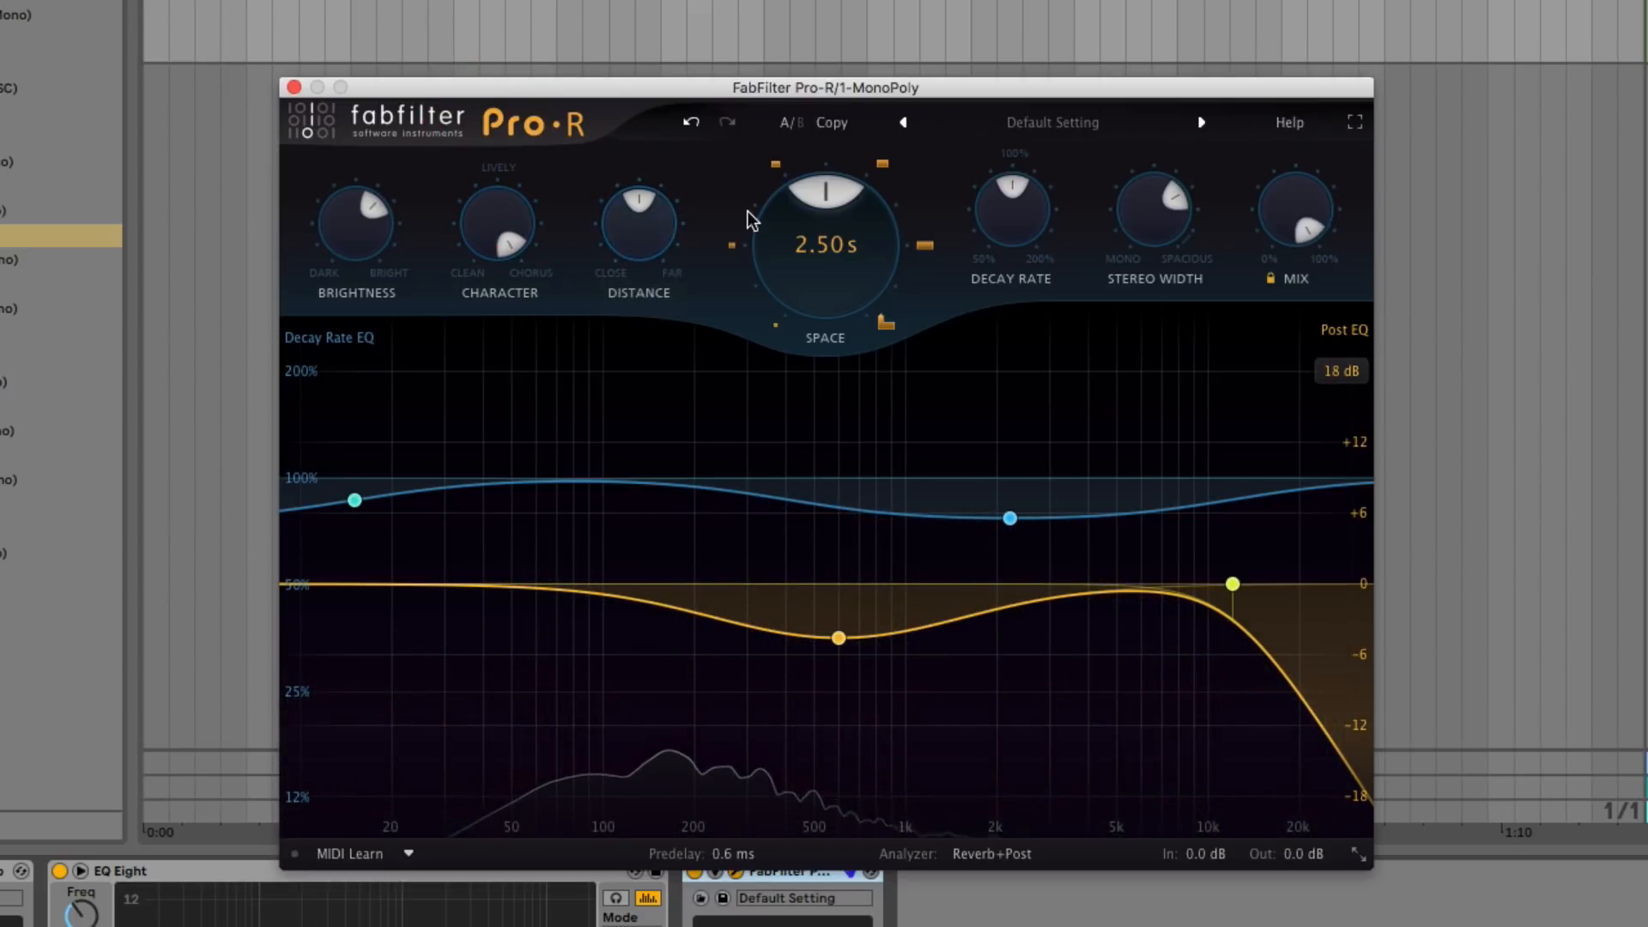
Set Pro-R's Space to about 1.99 s, Stereo Width to maximum and Mix to about 61%
mouse_move(812, 211)
mouse_down()
mouse_move(804, 238)
mouse_move(803, 219)
mouse_up()
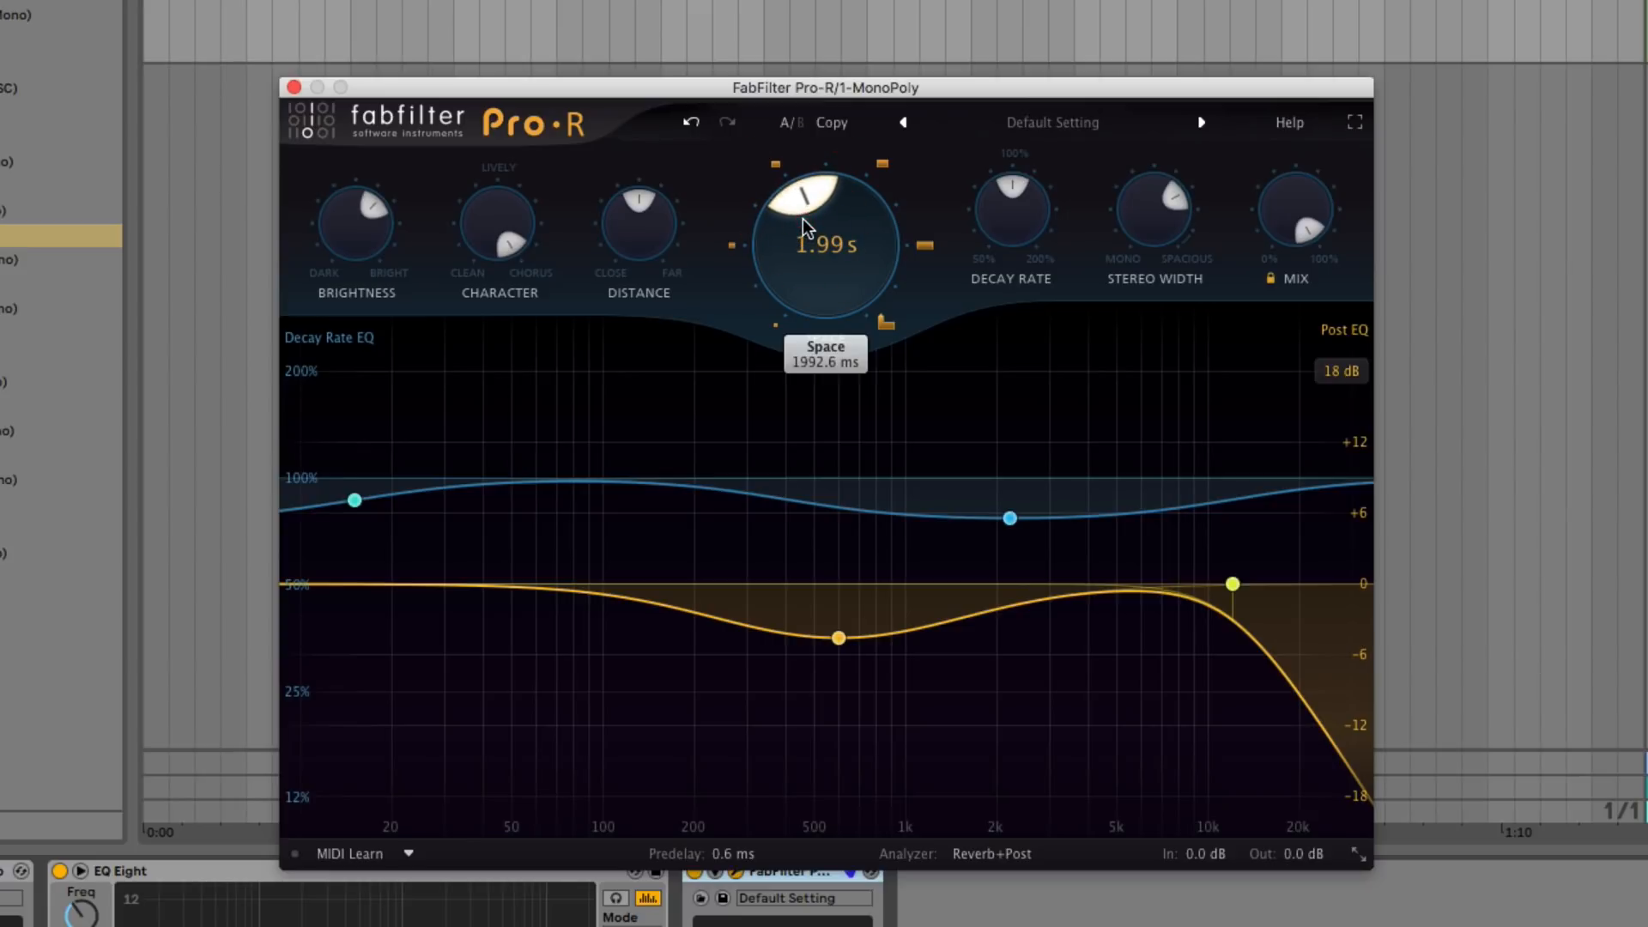
drag(1157, 221, 1187, 37)
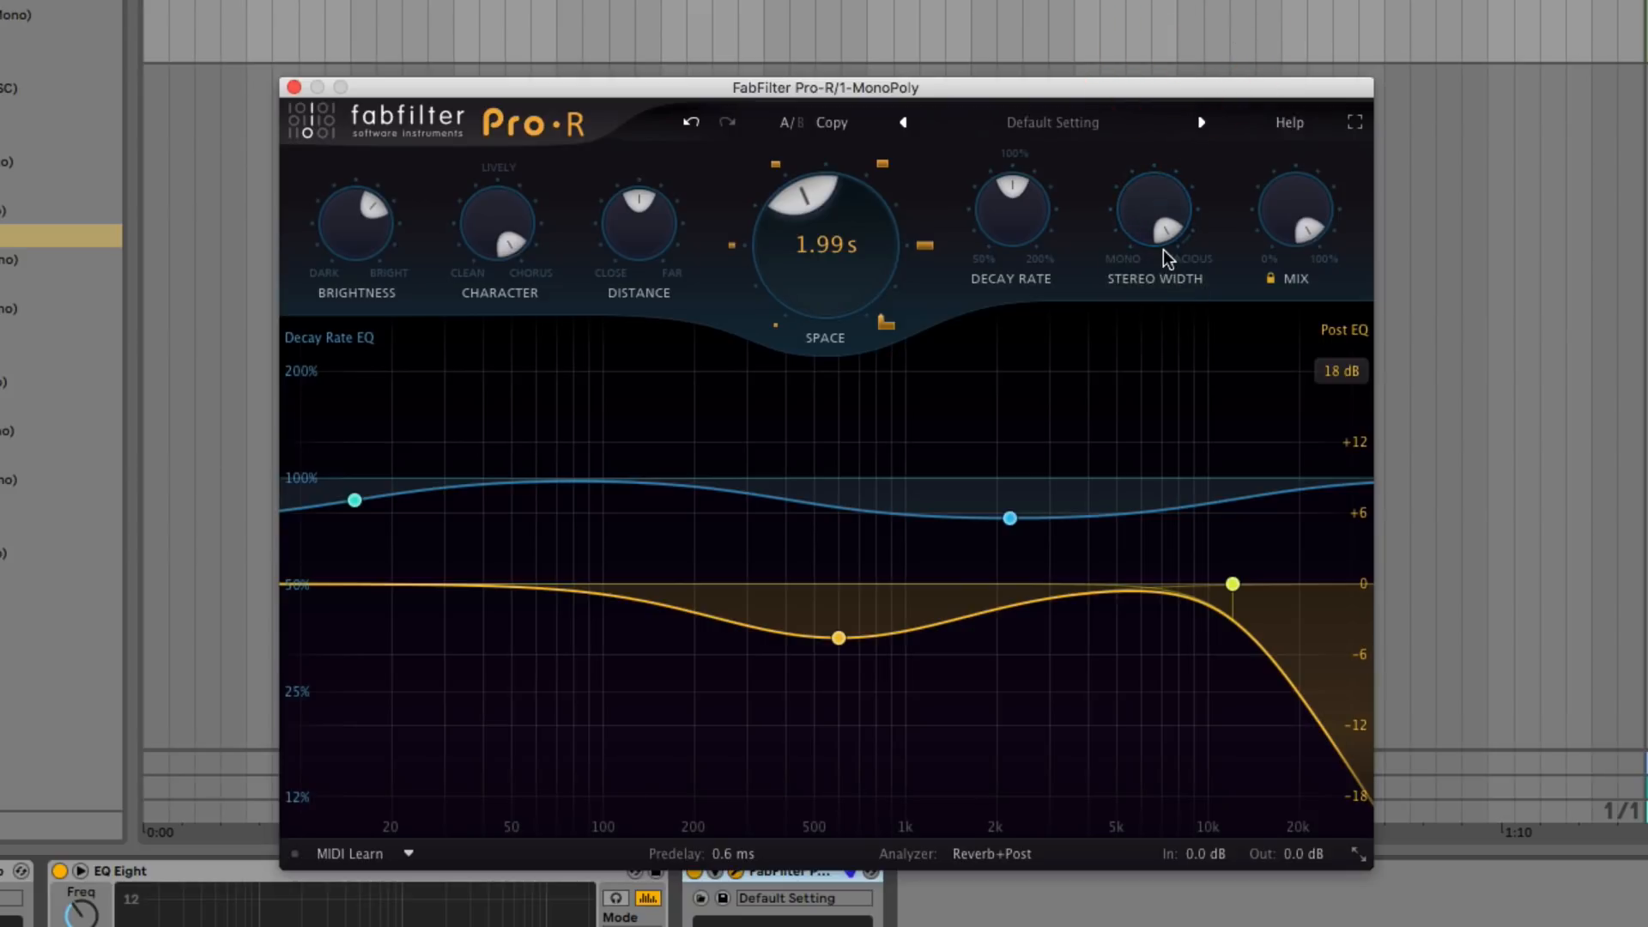
drag(1251, 216, 1271, 331)
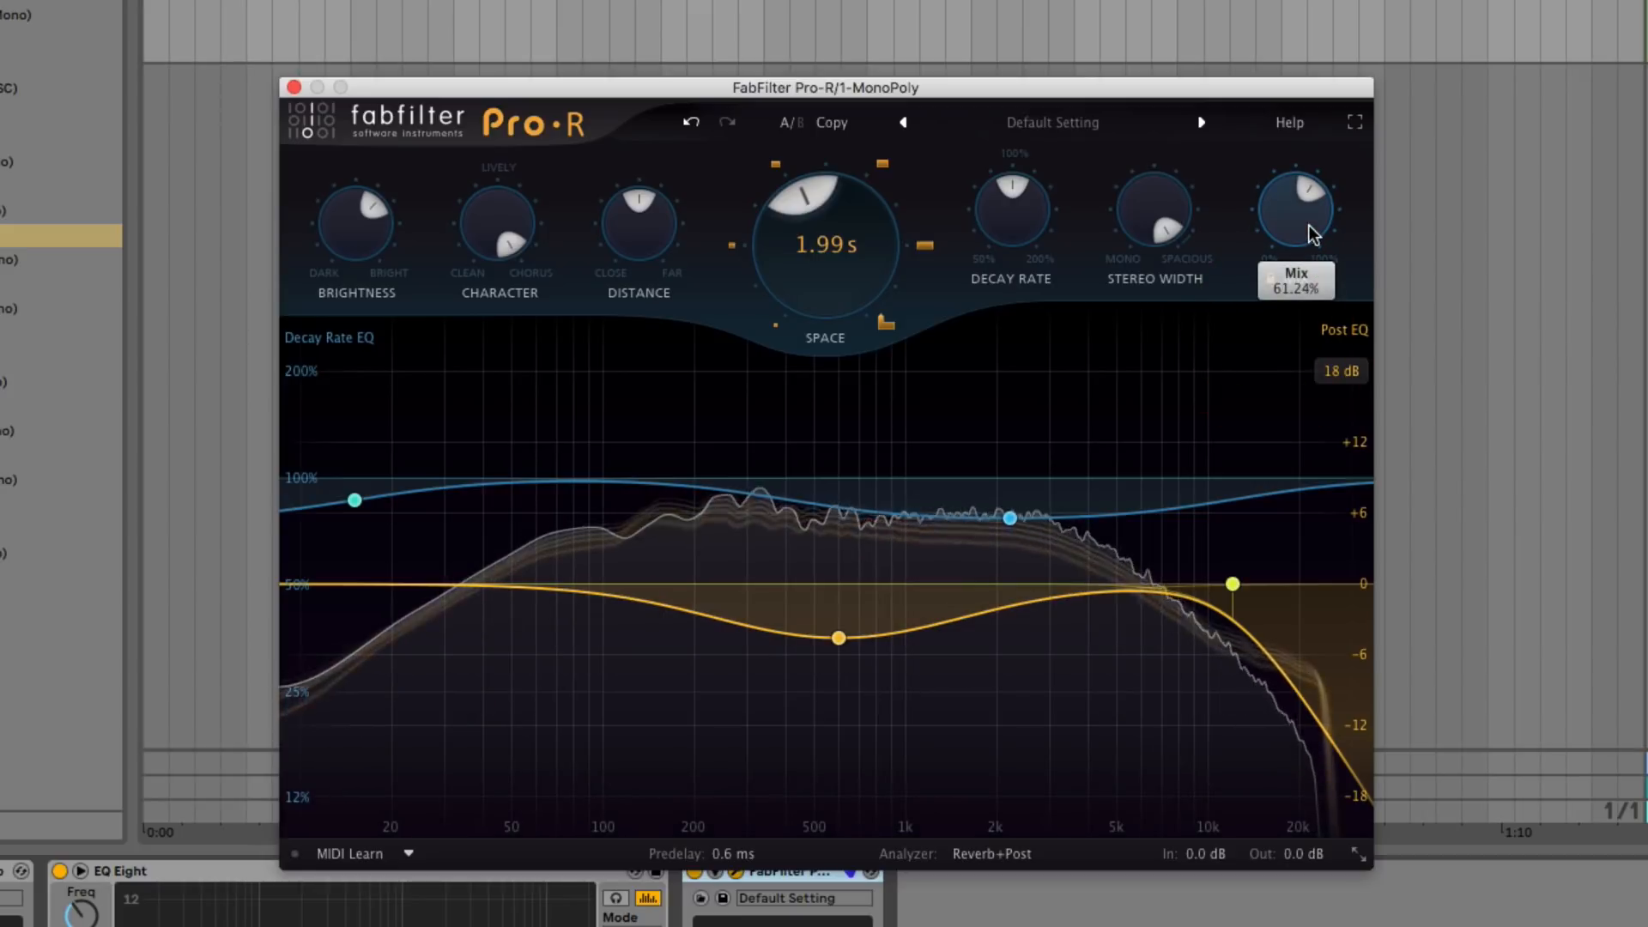
Compare the sound with EQ Eight and Pro-R each bypassed and active, and close the Pro-R window
click(59, 871)
click(59, 871)
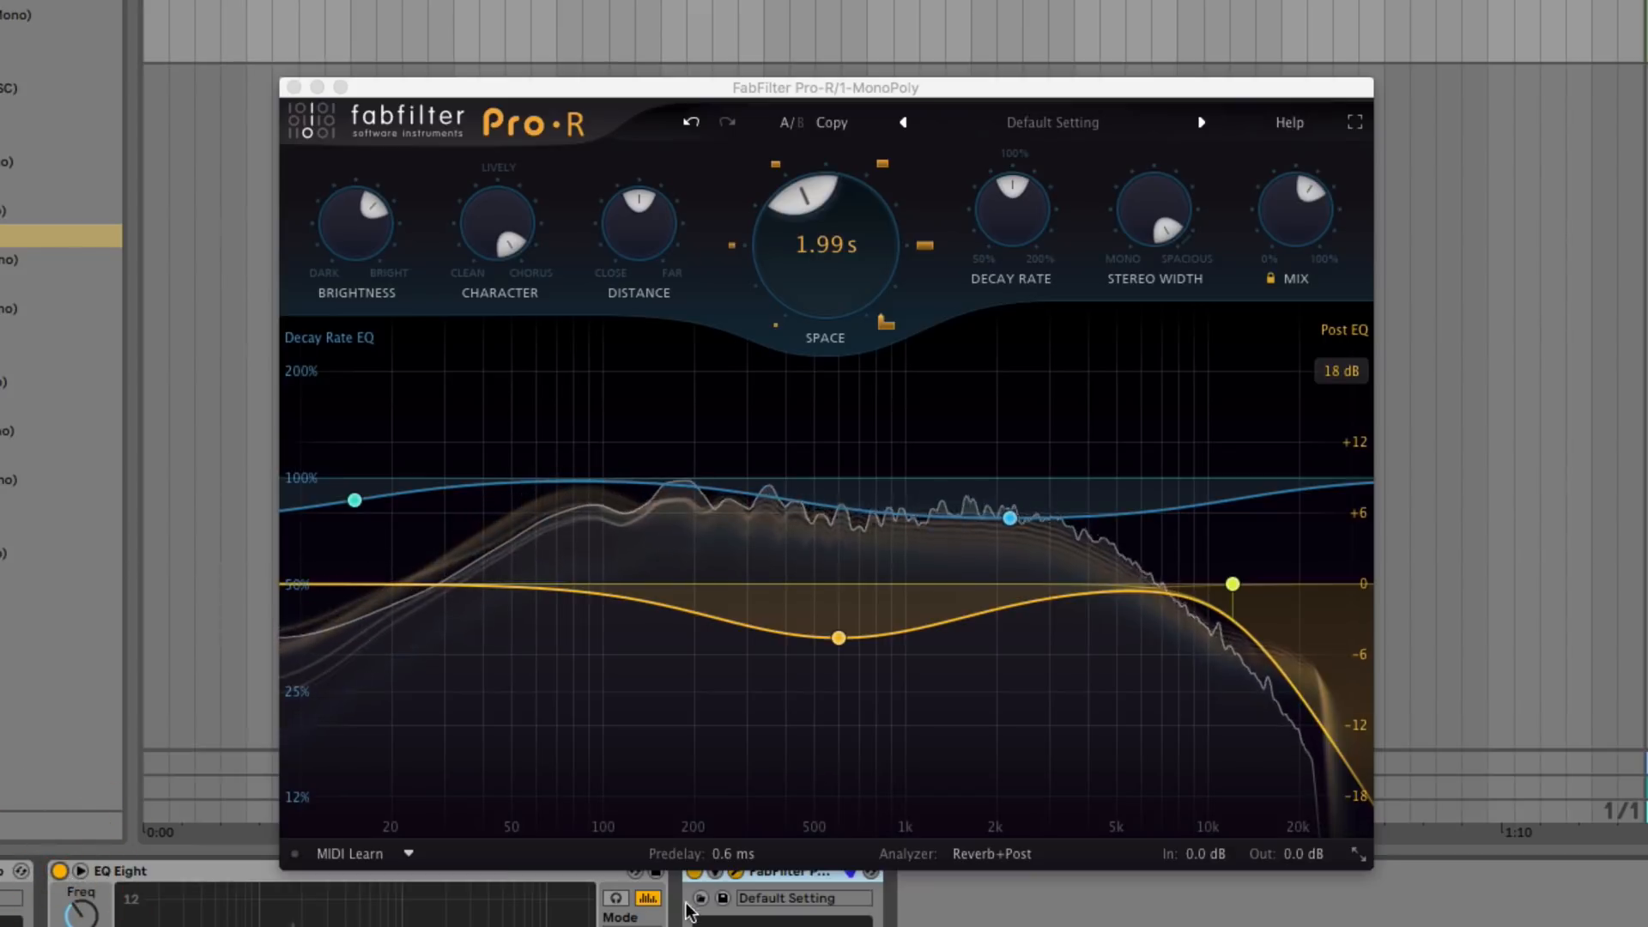
click(695, 873)
click(695, 873)
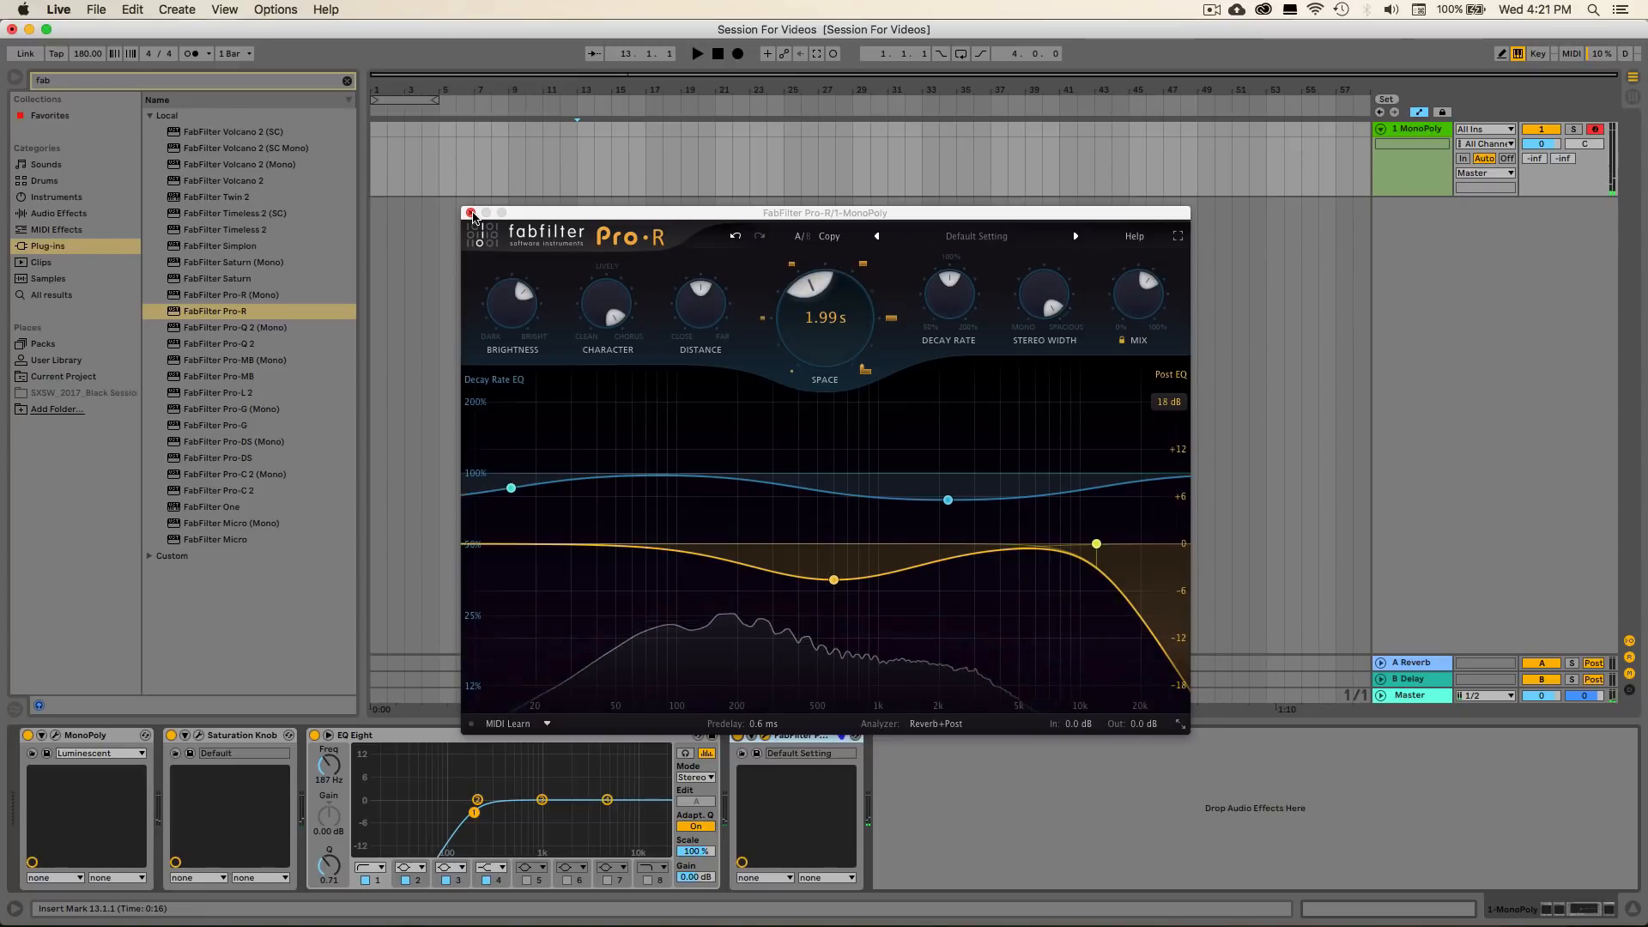
click(471, 213)
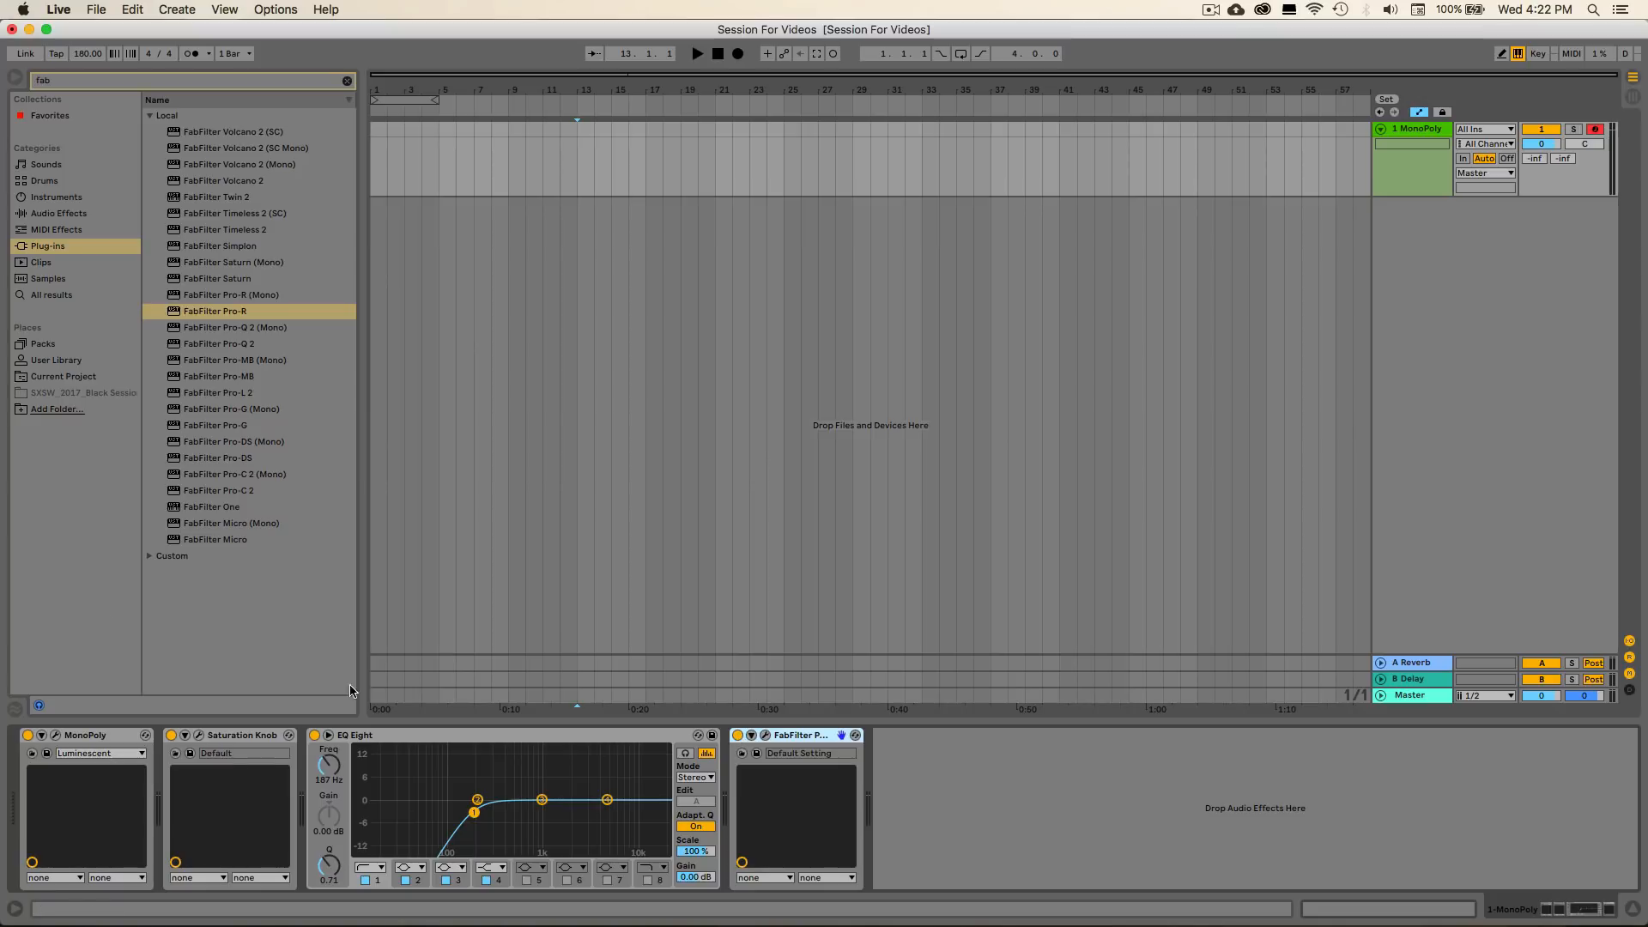
Add a Utility audio effect after Pro-R and show its Gain automation in a new lane
click(65, 214)
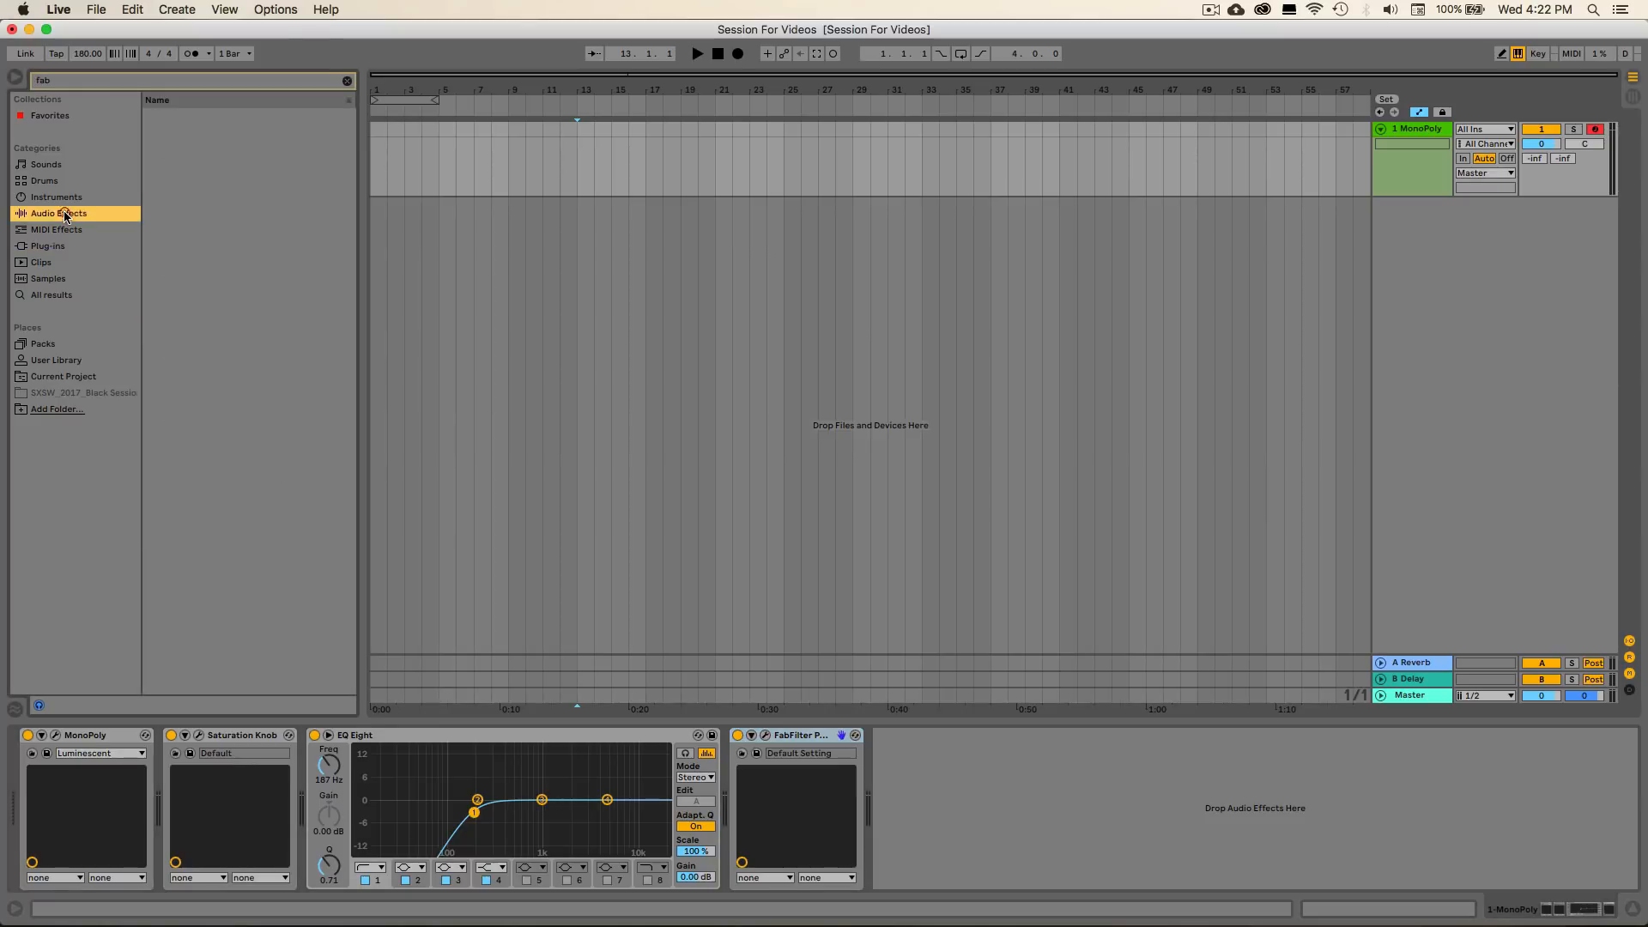
click(65, 79)
key(BackSpace)
key(BackSpace)
key(BackSpace)
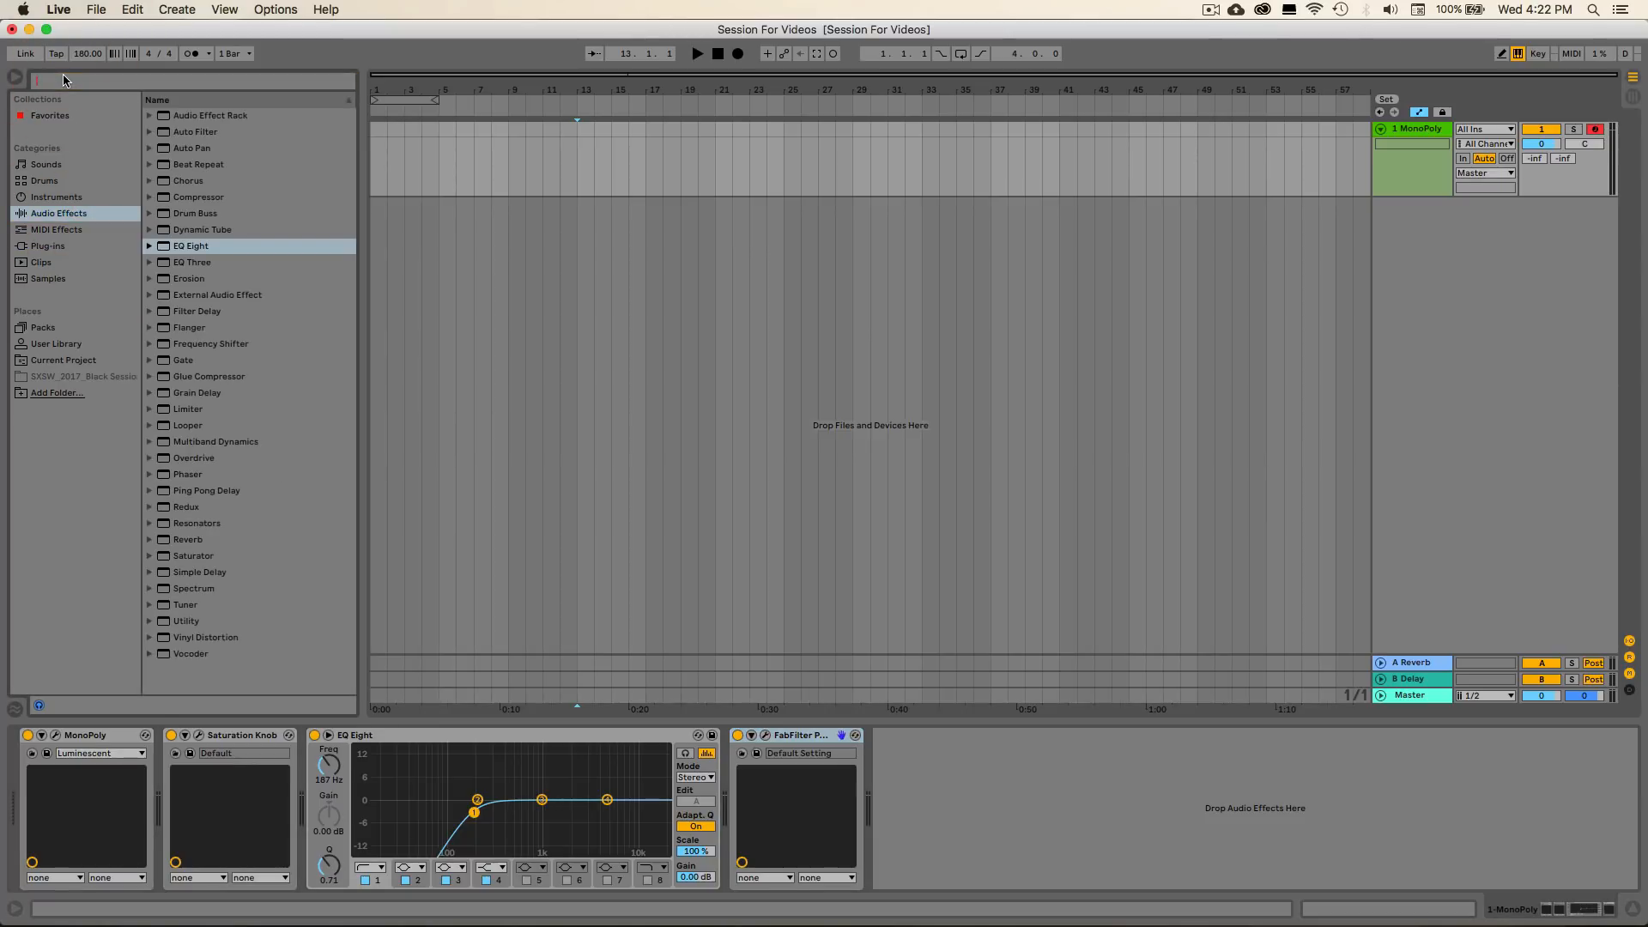
drag(182, 624, 989, 811)
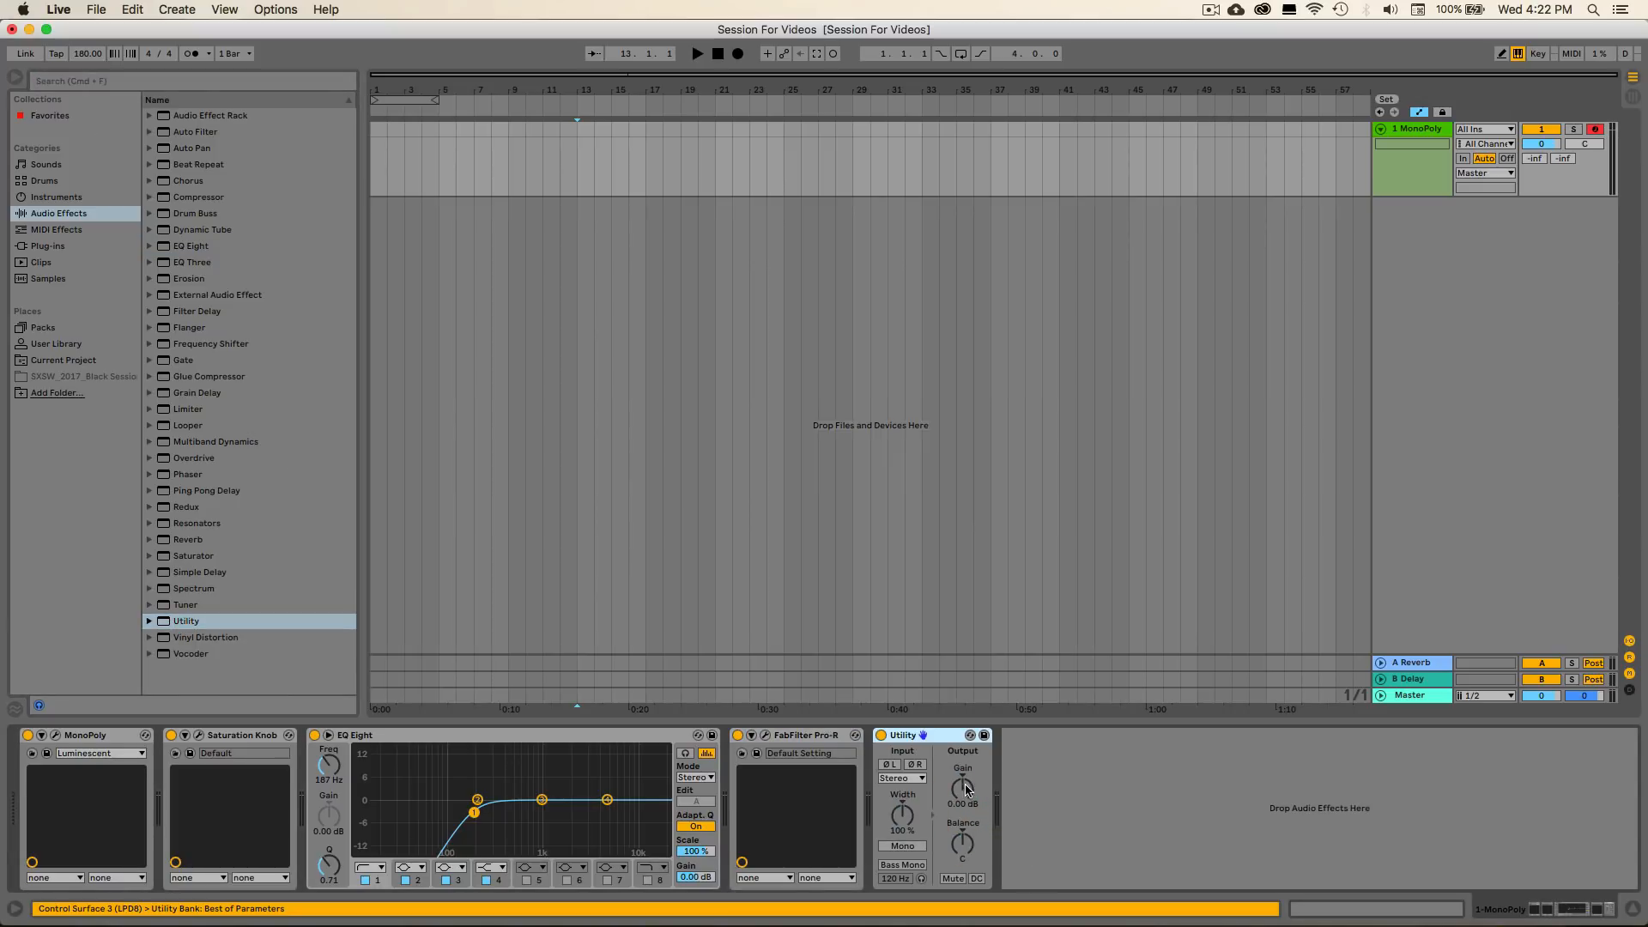
right_click(965, 788)
click(1013, 800)
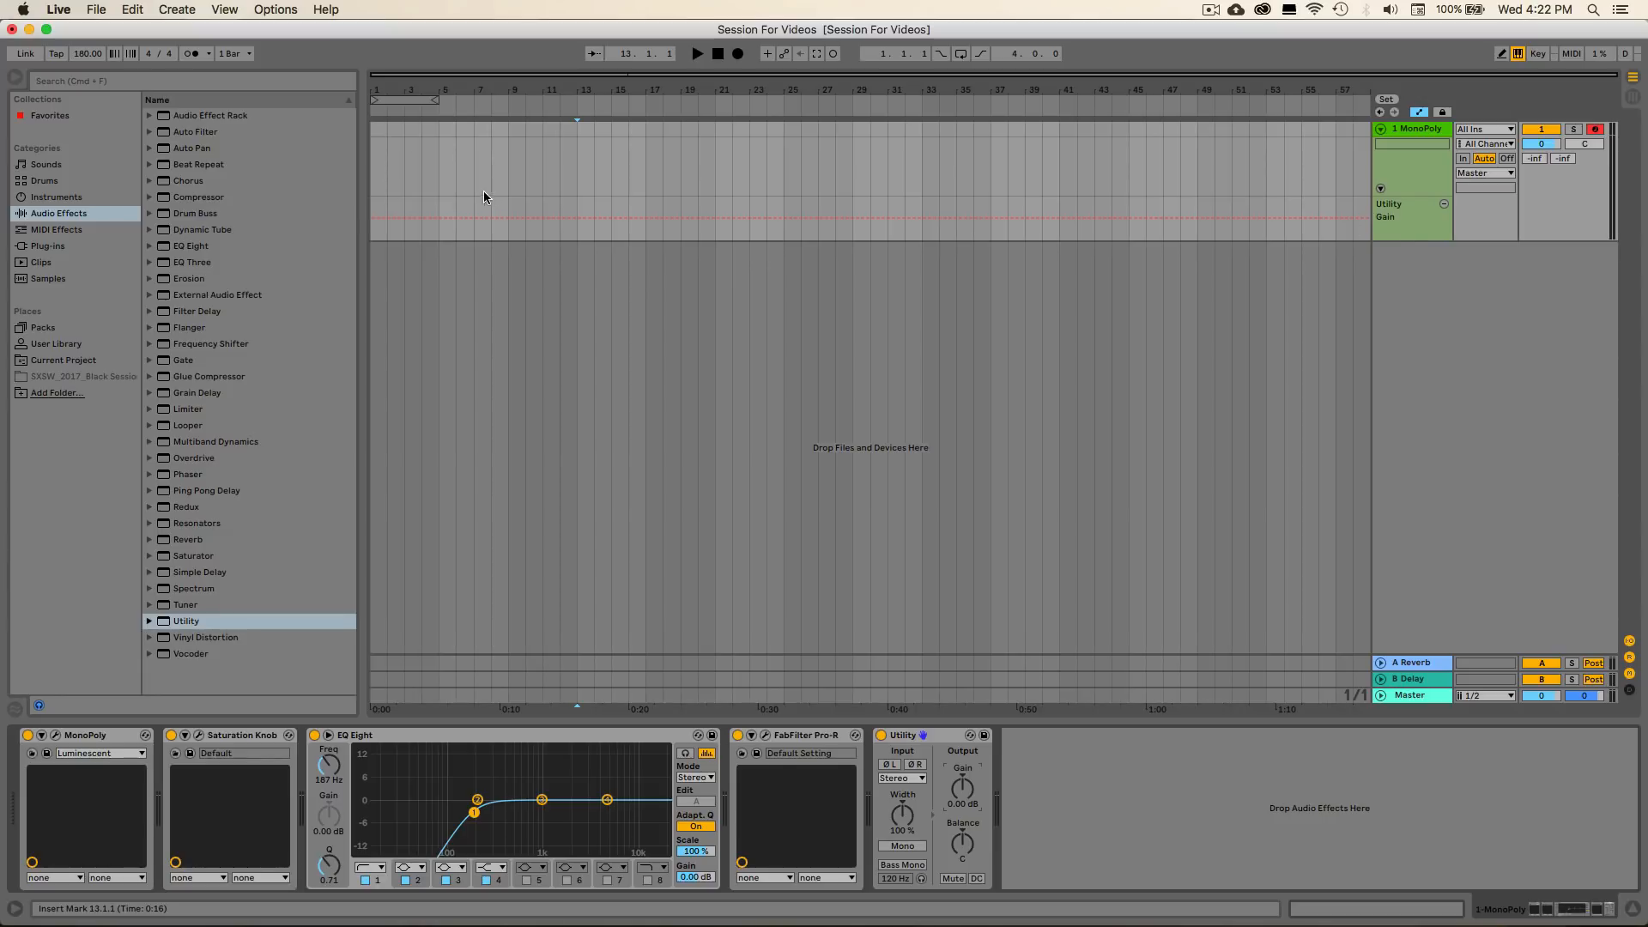
Create a one-bar MIDI clip at bar 1 of the MonoPoly track and set its loop length to 32 bars
double_click(374, 132)
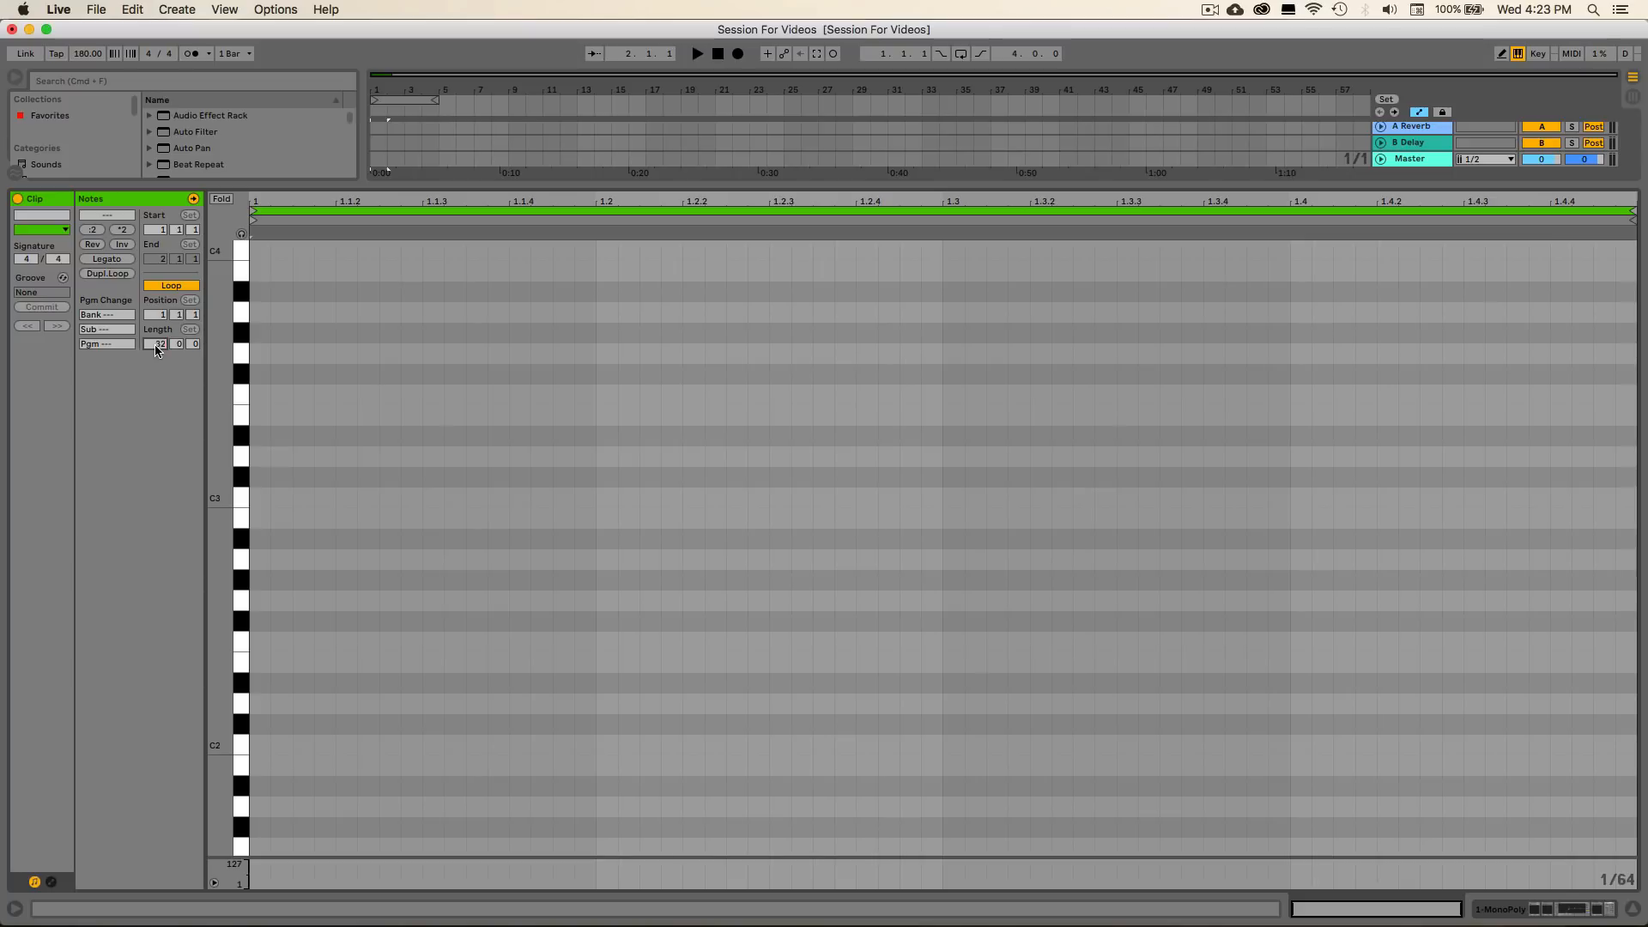
key(Return)
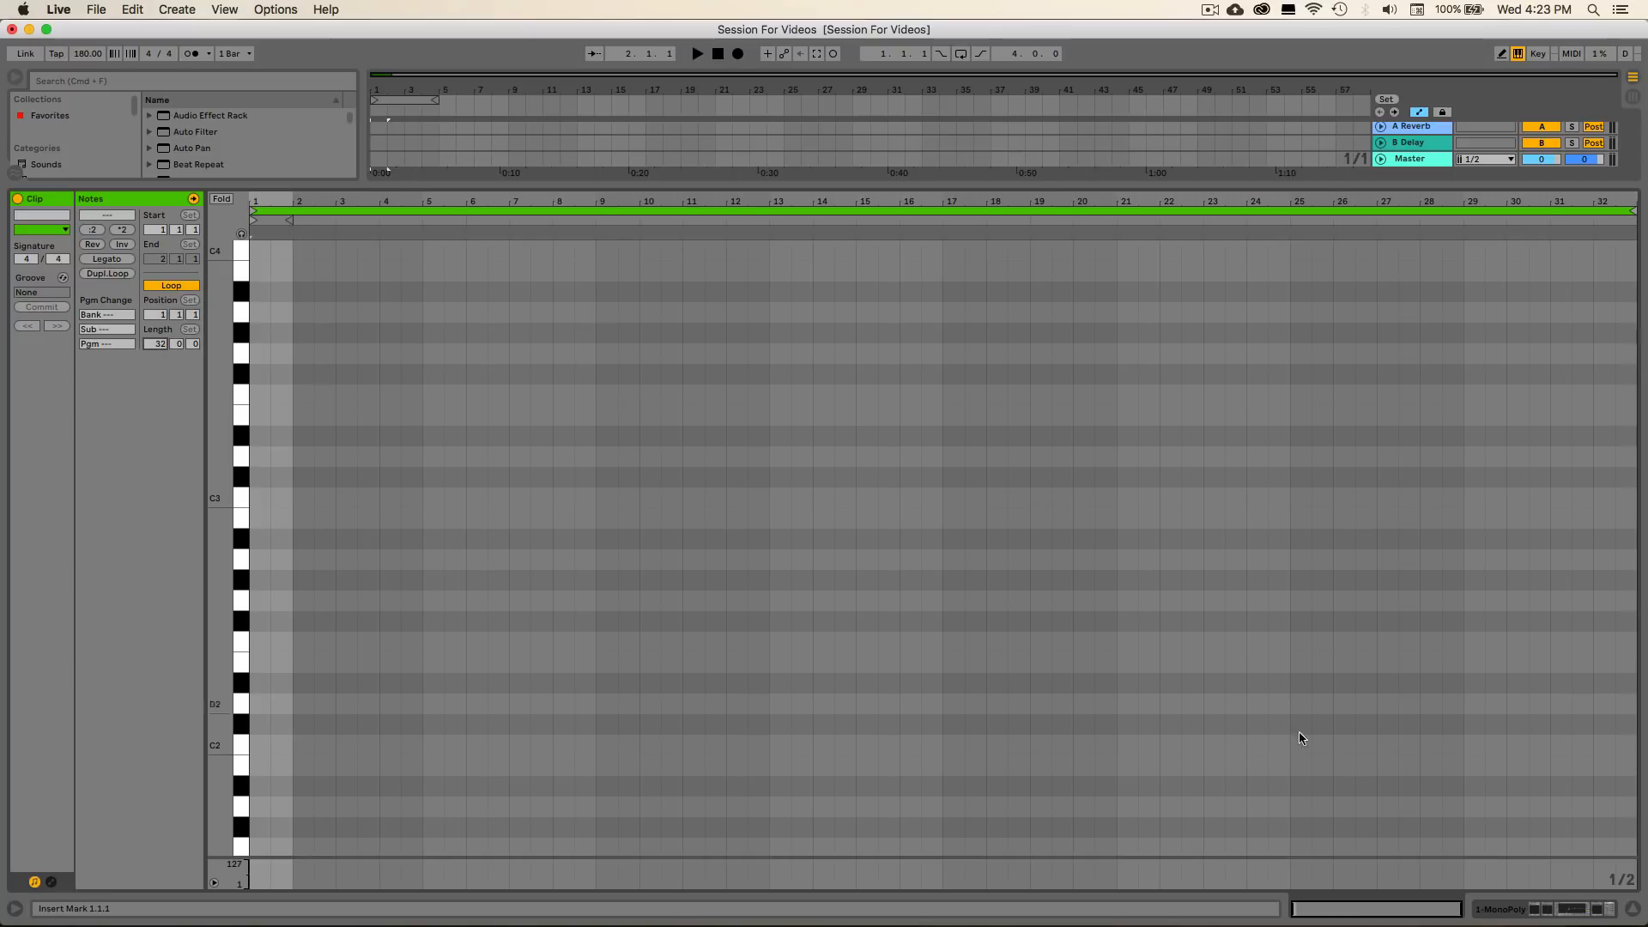
click(1633, 905)
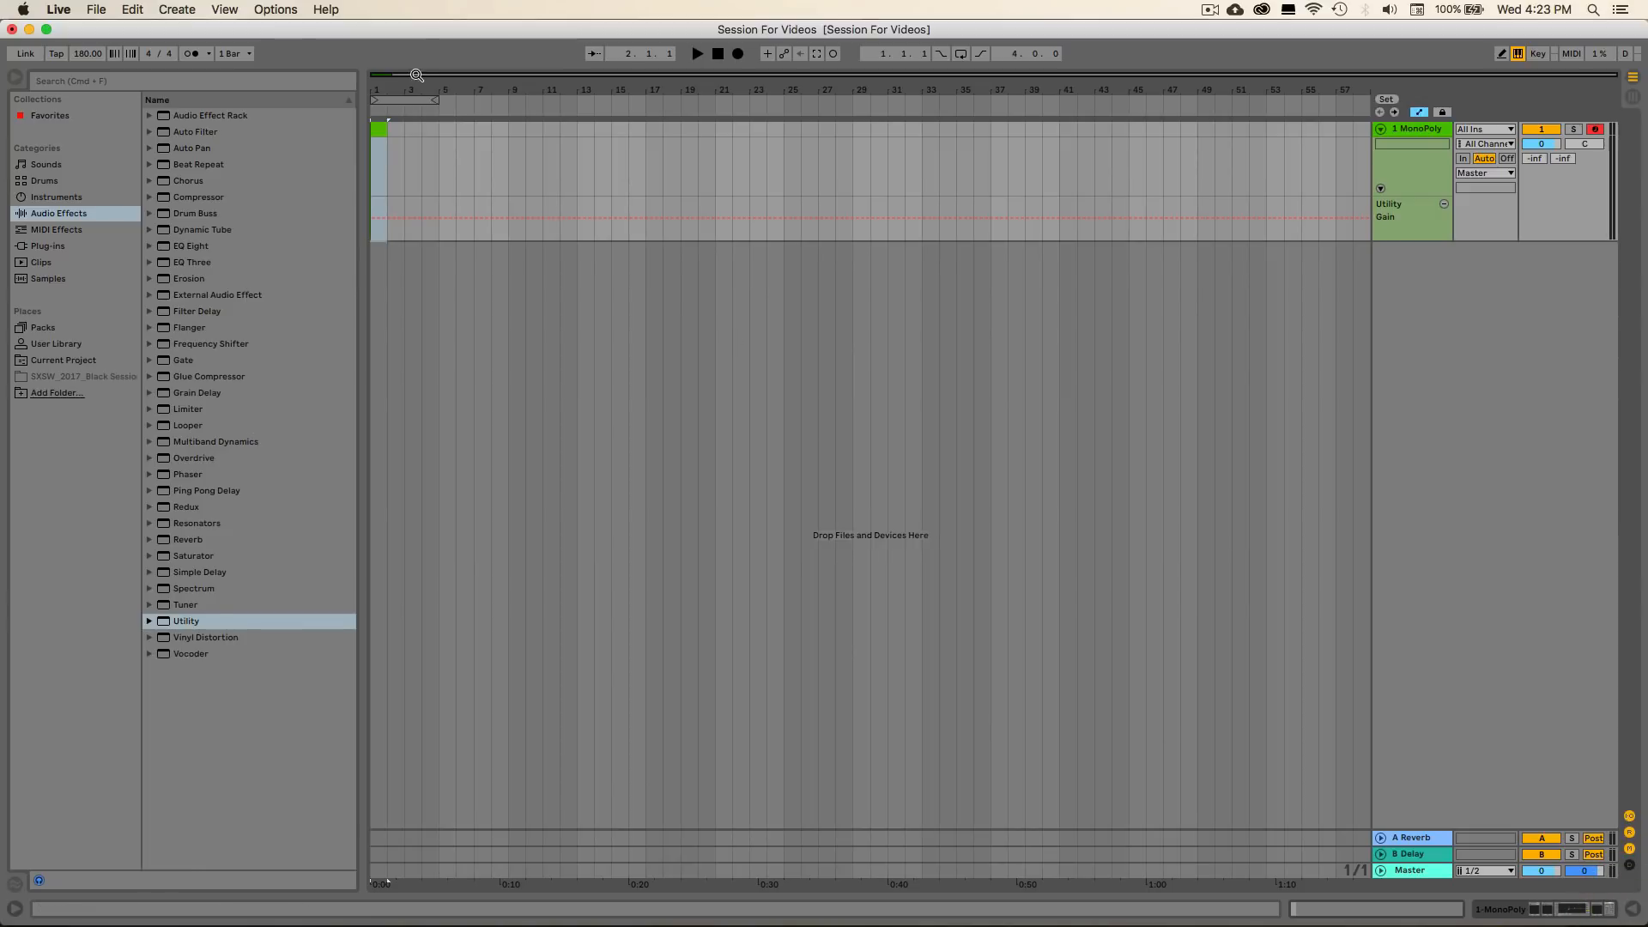
Extend the MIDI clip in the arrangement so that it ends at bar 33
click(444, 136)
drag(444, 136, 1234, 250)
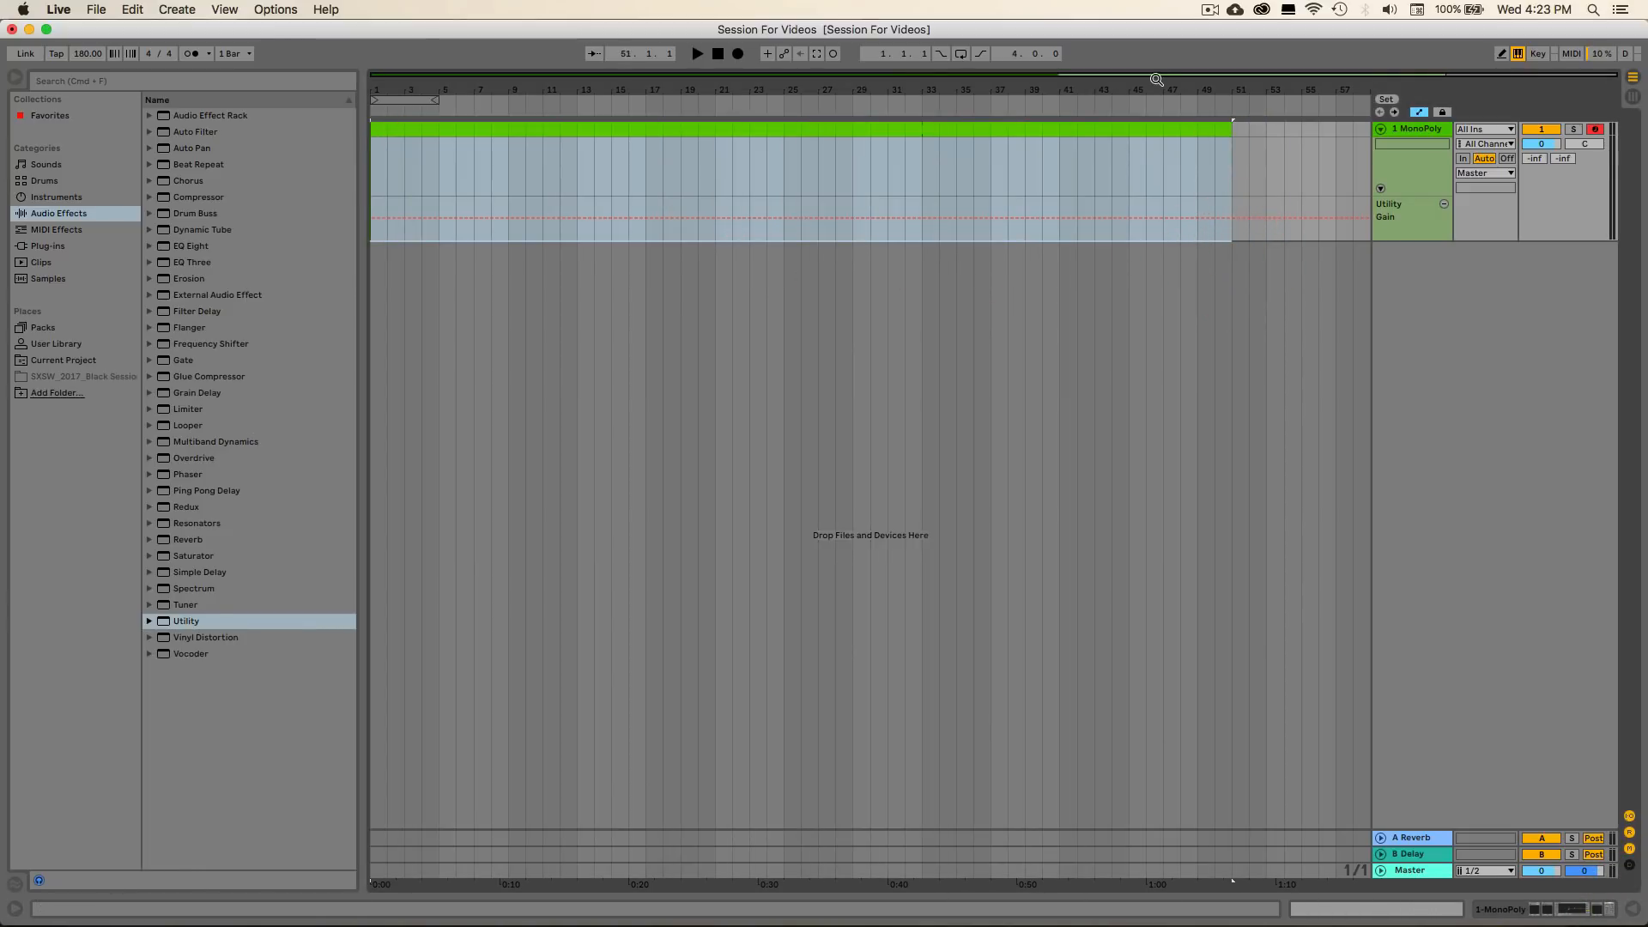
drag(1024, 90, 1024, 122)
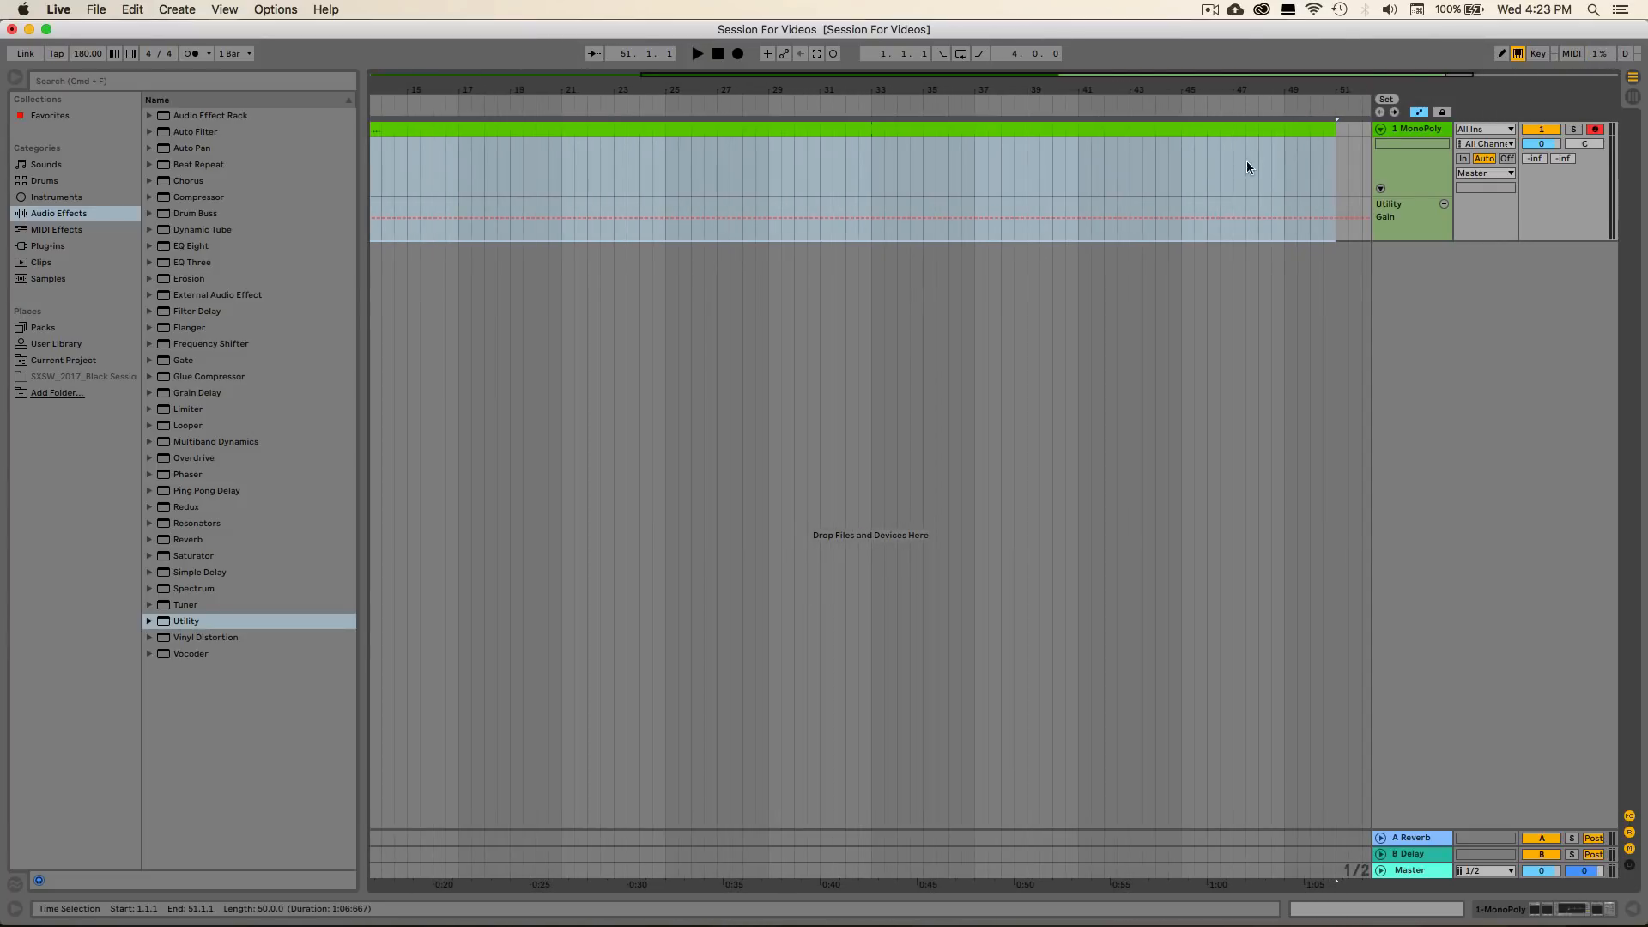
drag(1332, 128, 868, 191)
scroll(868, 192, left, 5)
Add a G1 note at bar 1 of the clip, turn on note preview and lengthen the note to 8 bars
double_click(807, 139)
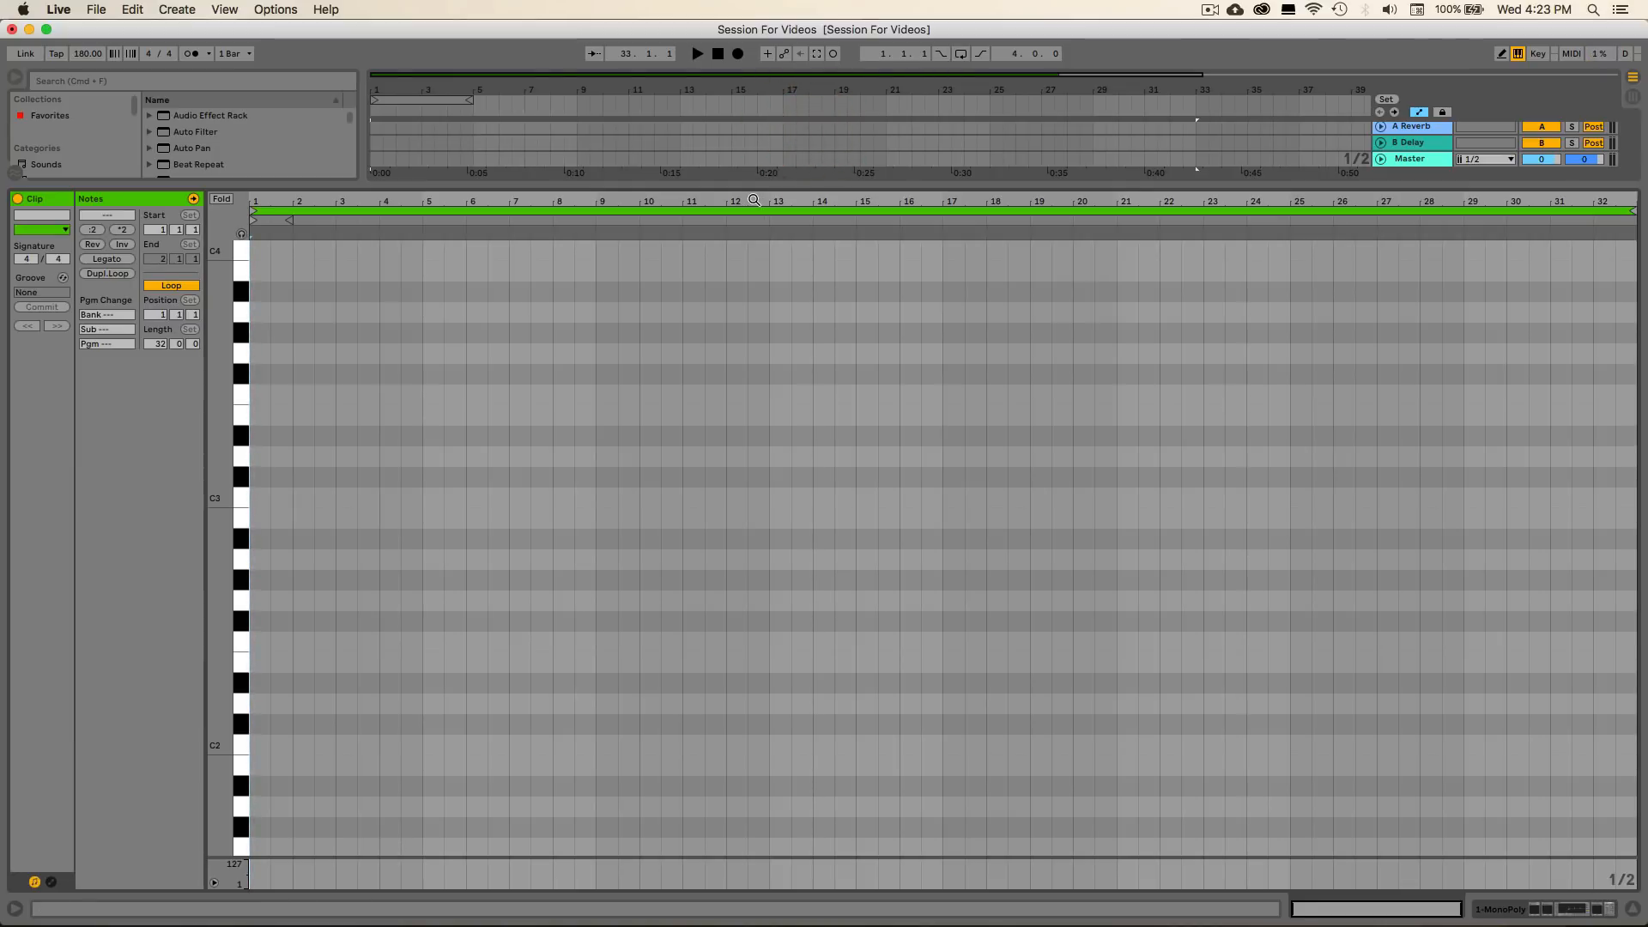
scroll(519, 605, down, 4)
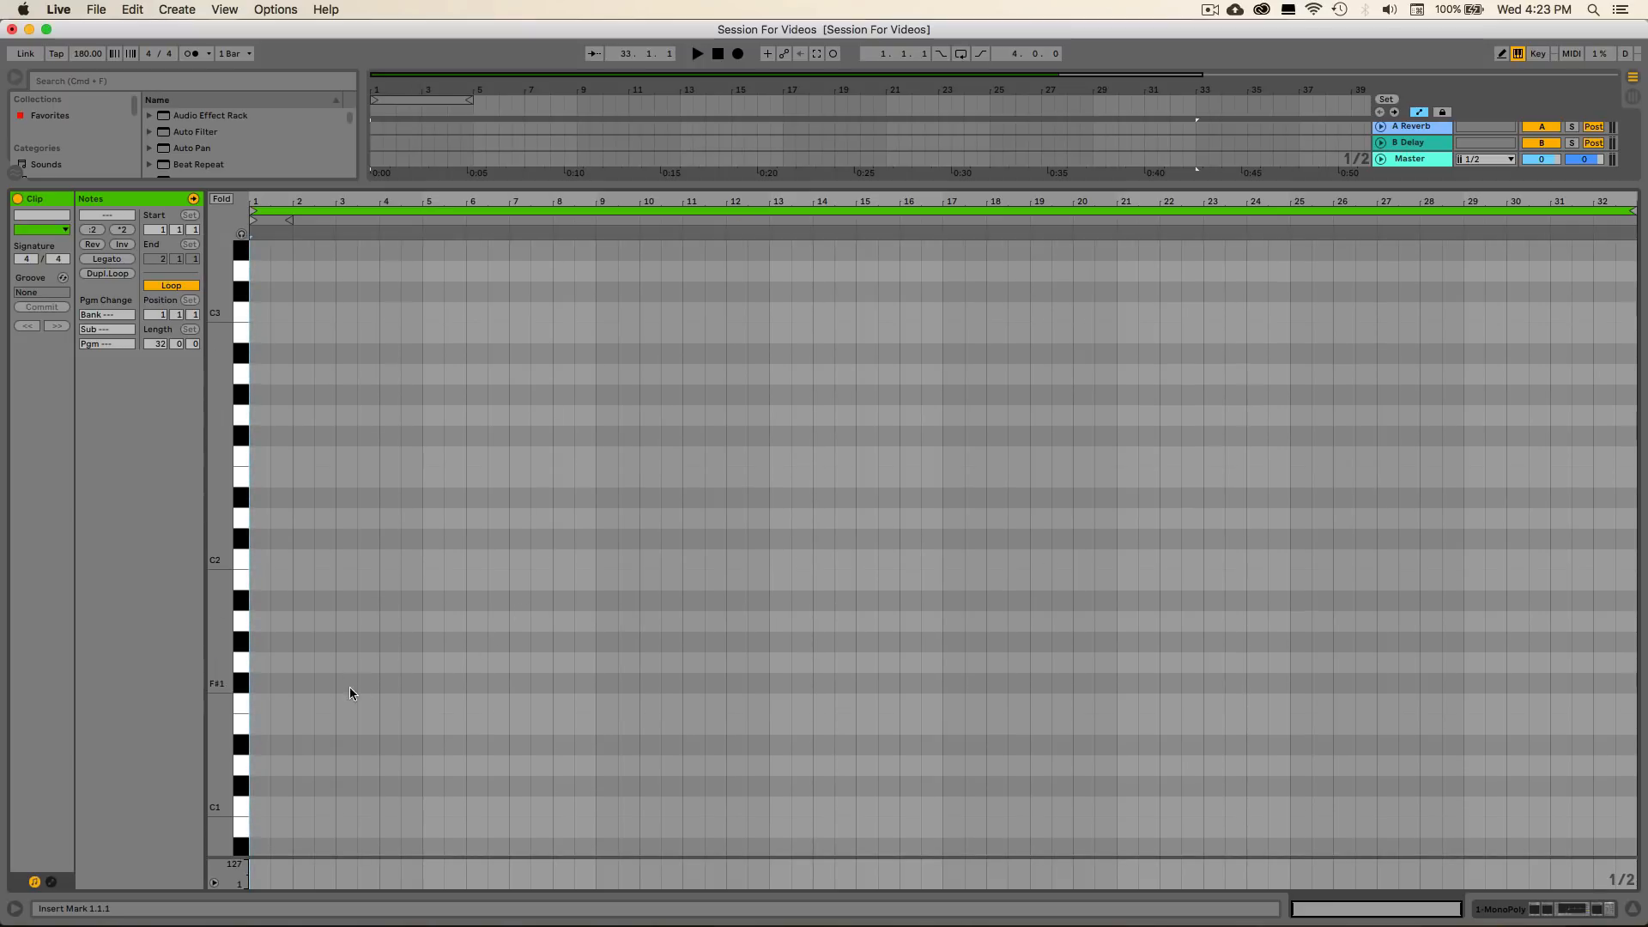
double_click(260, 662)
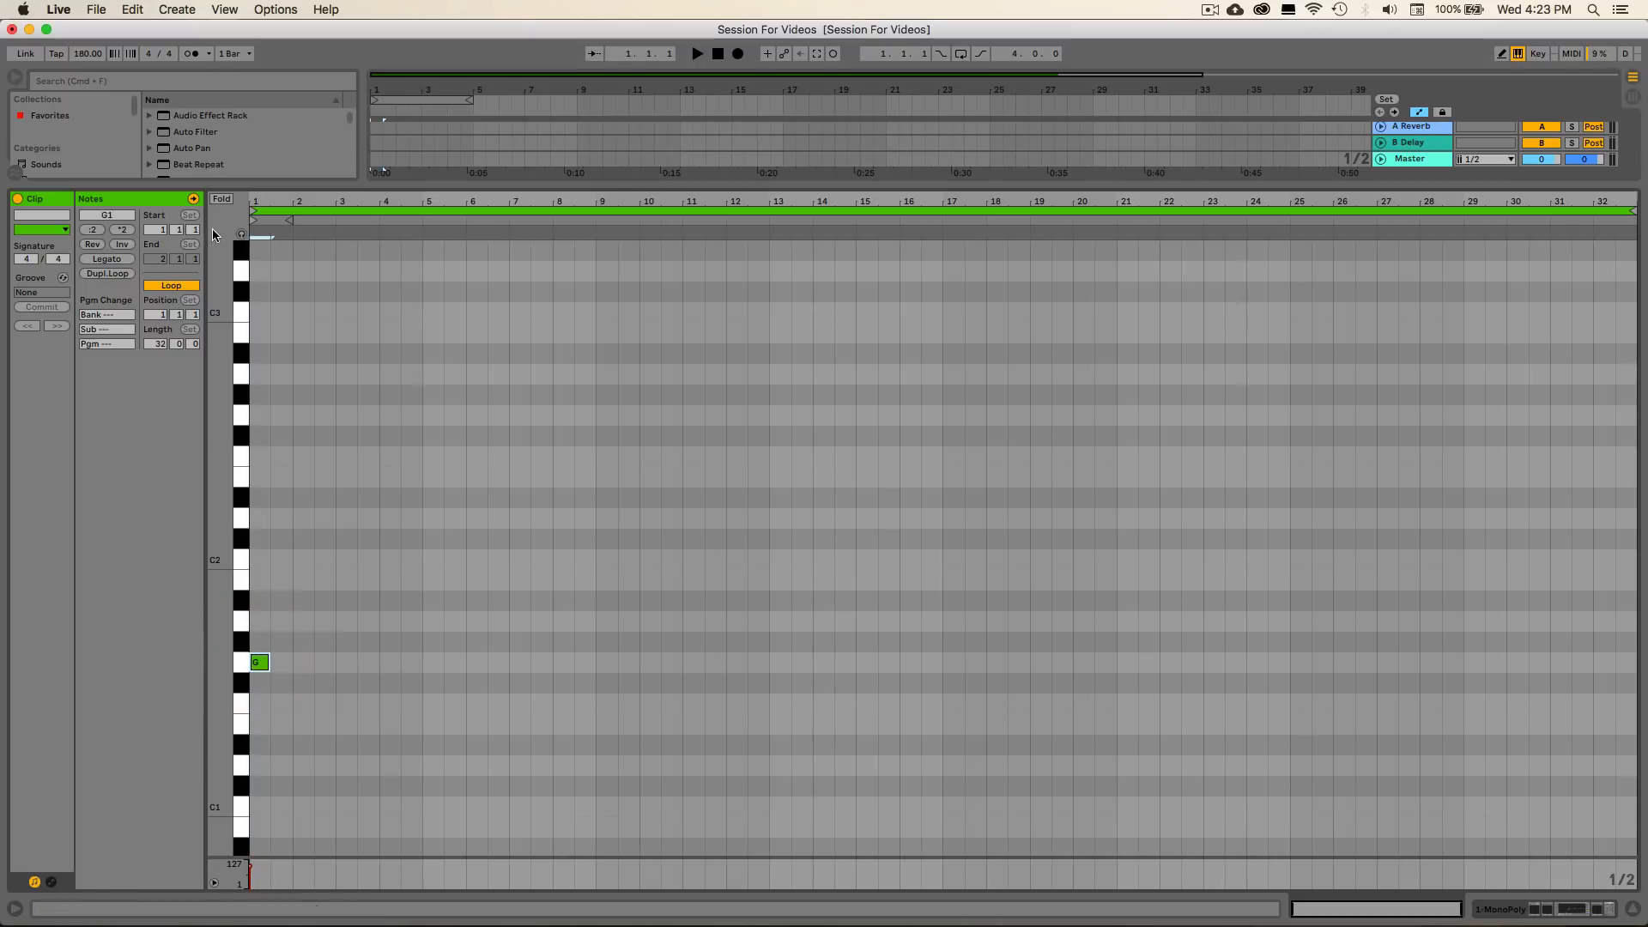
click(242, 234)
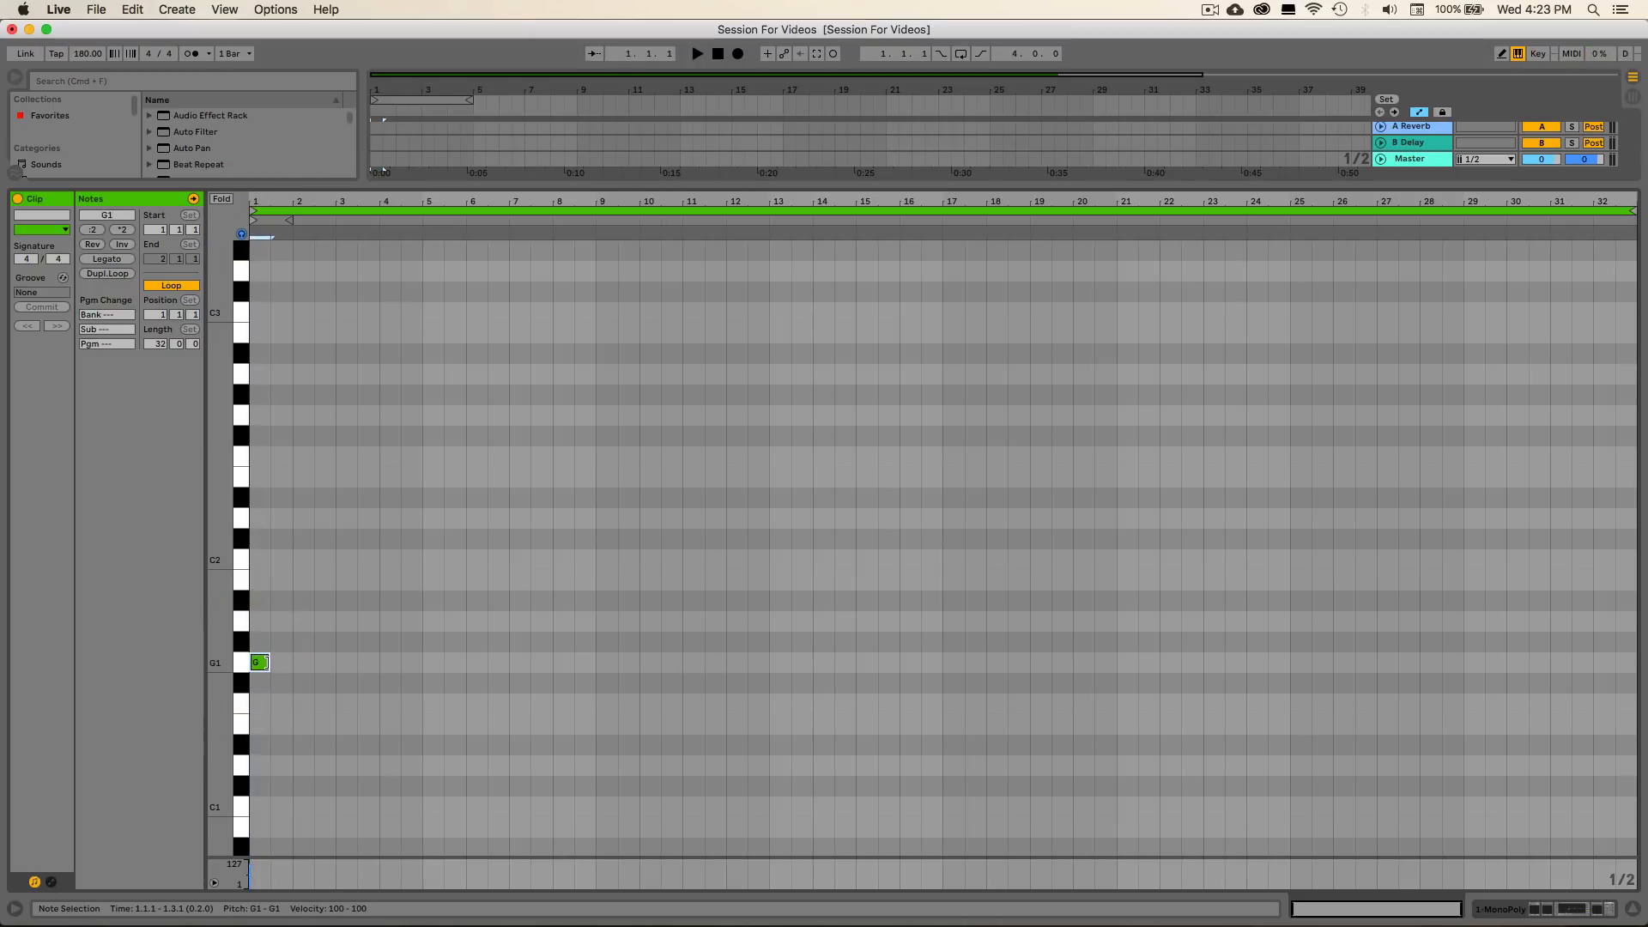
drag(266, 663, 601, 718)
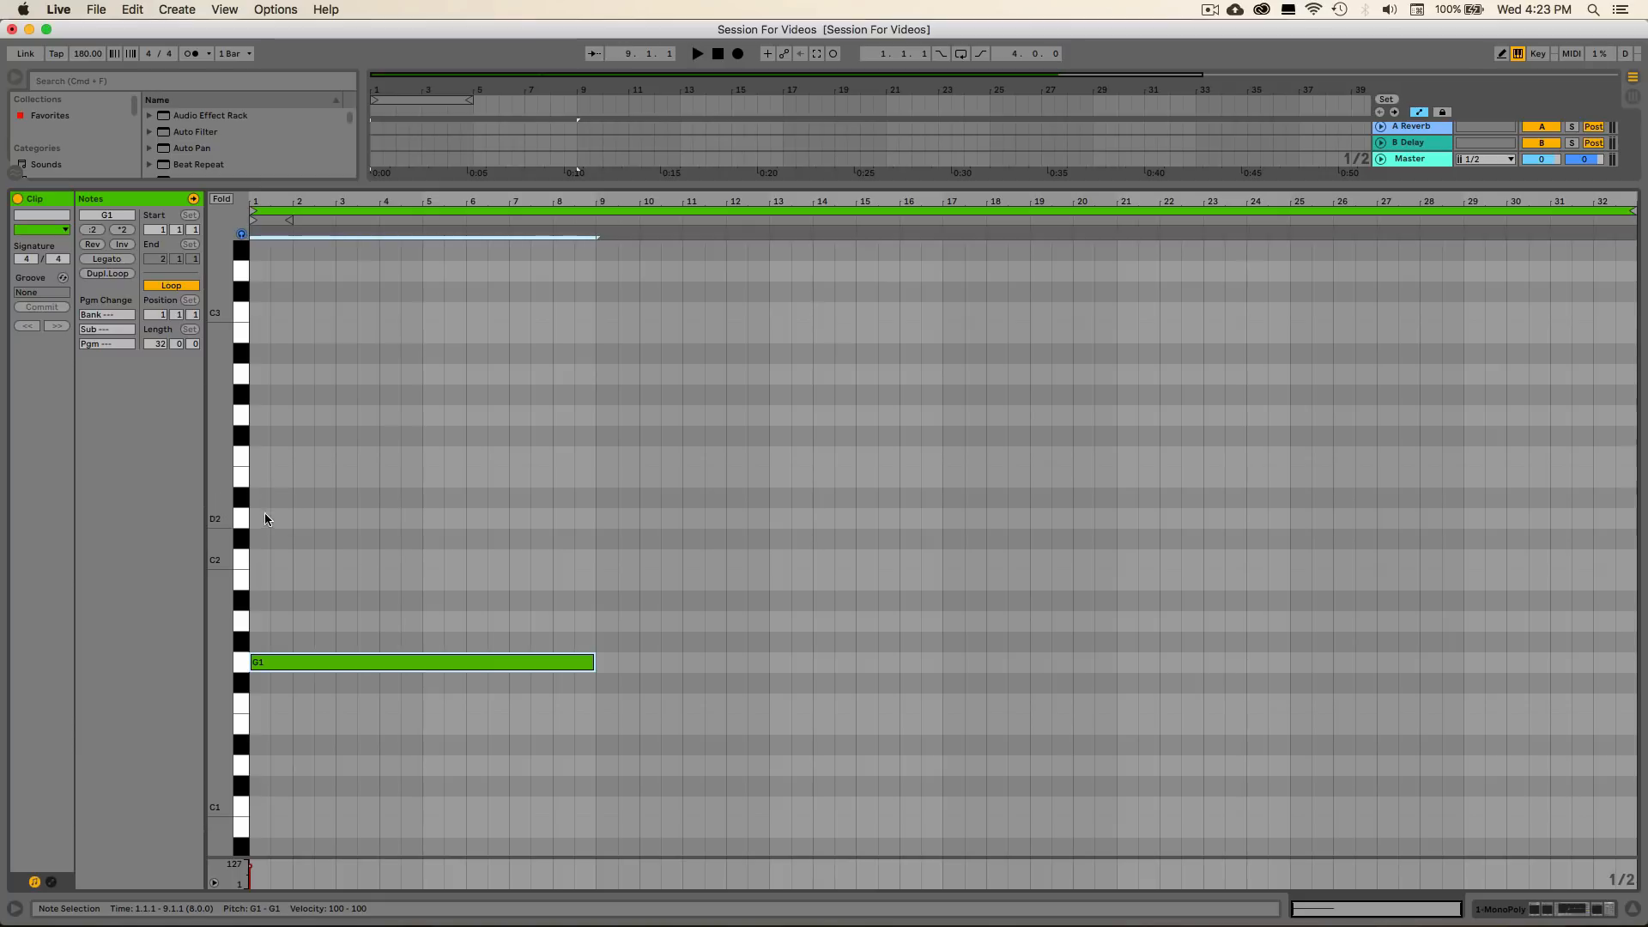
Add G2 and D3 notes at bar 1 above the G1 note, lengthen each to 8 bars and play the chord
double_click(260, 416)
drag(269, 417, 592, 447)
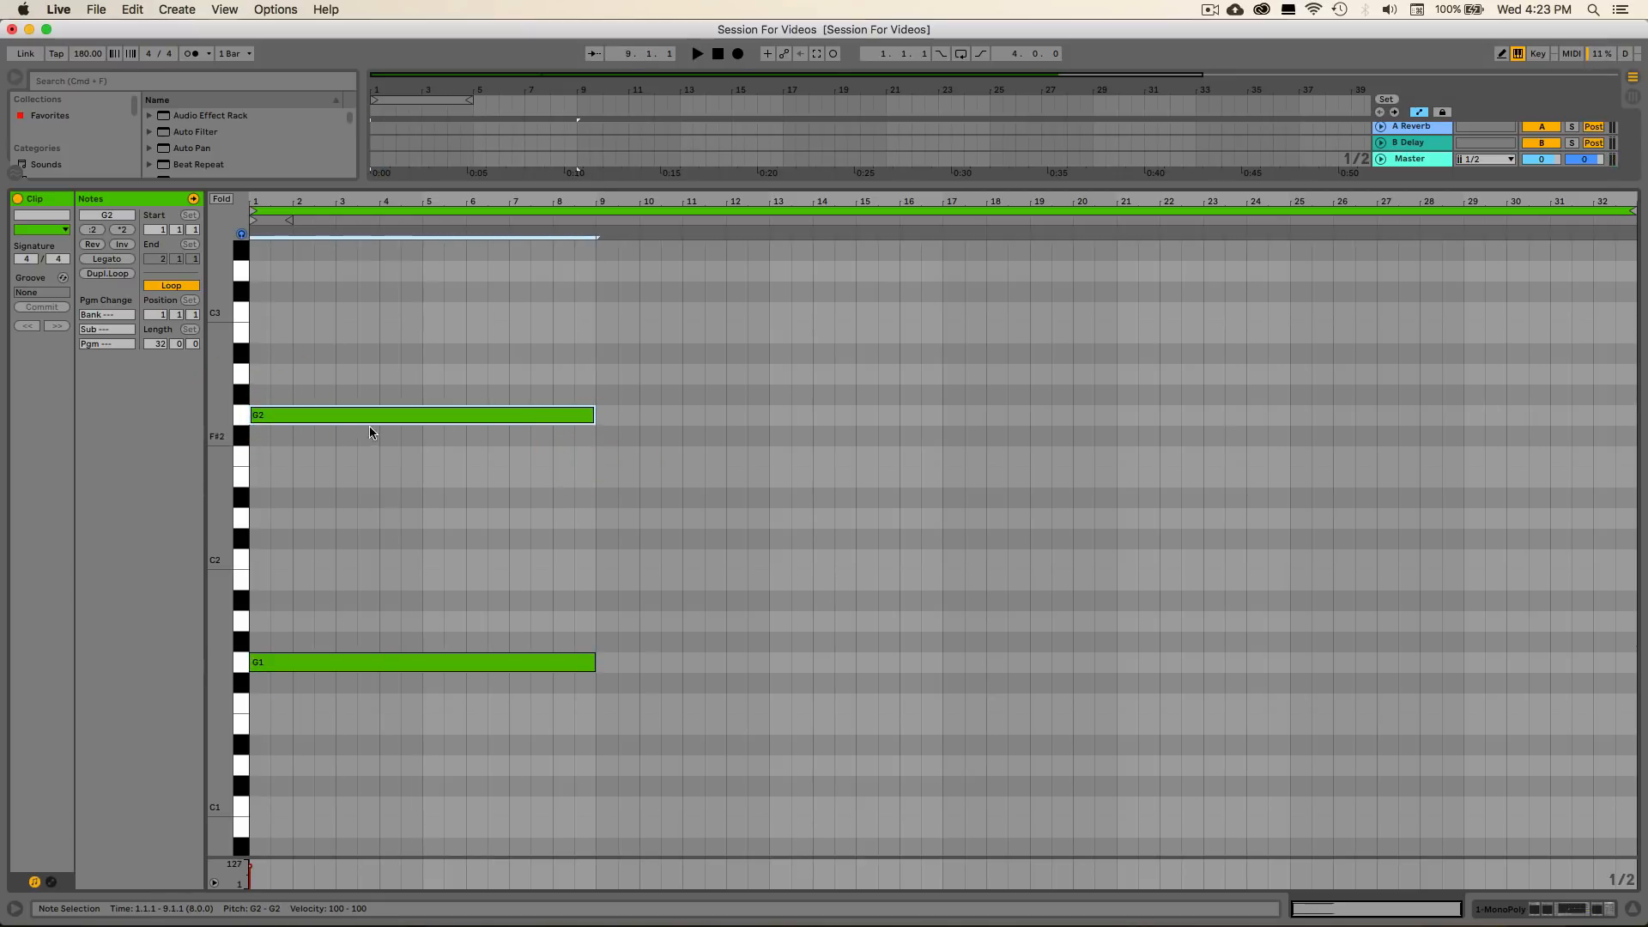
scroll(368, 576, up, 4)
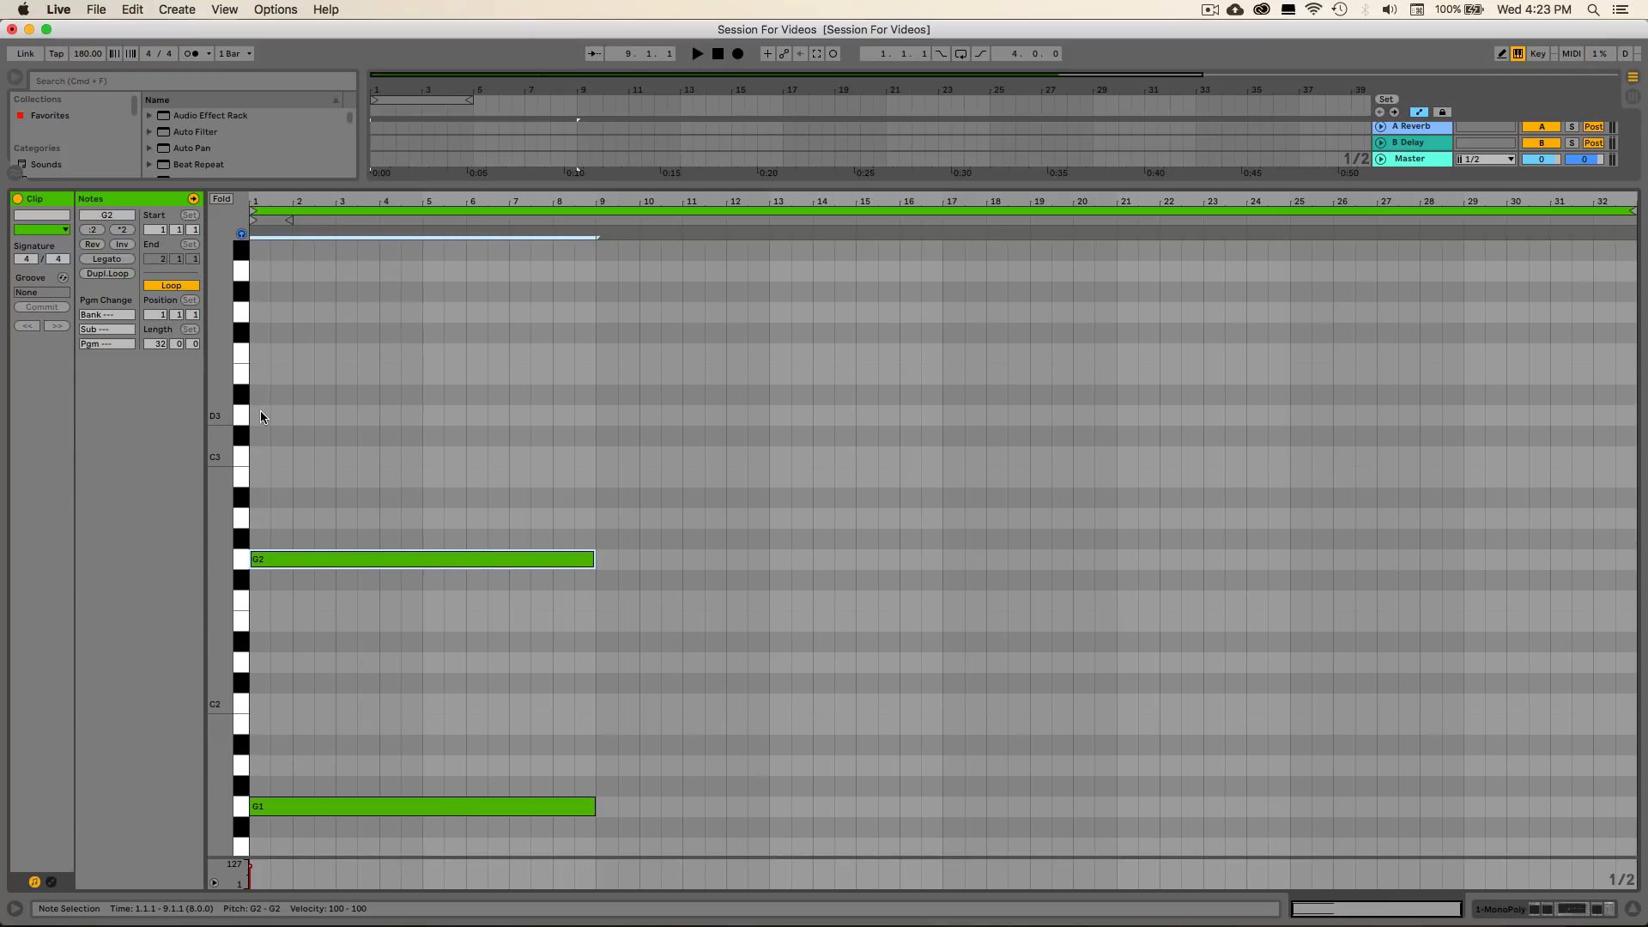
double_click(260, 416)
drag(270, 416, 581, 456)
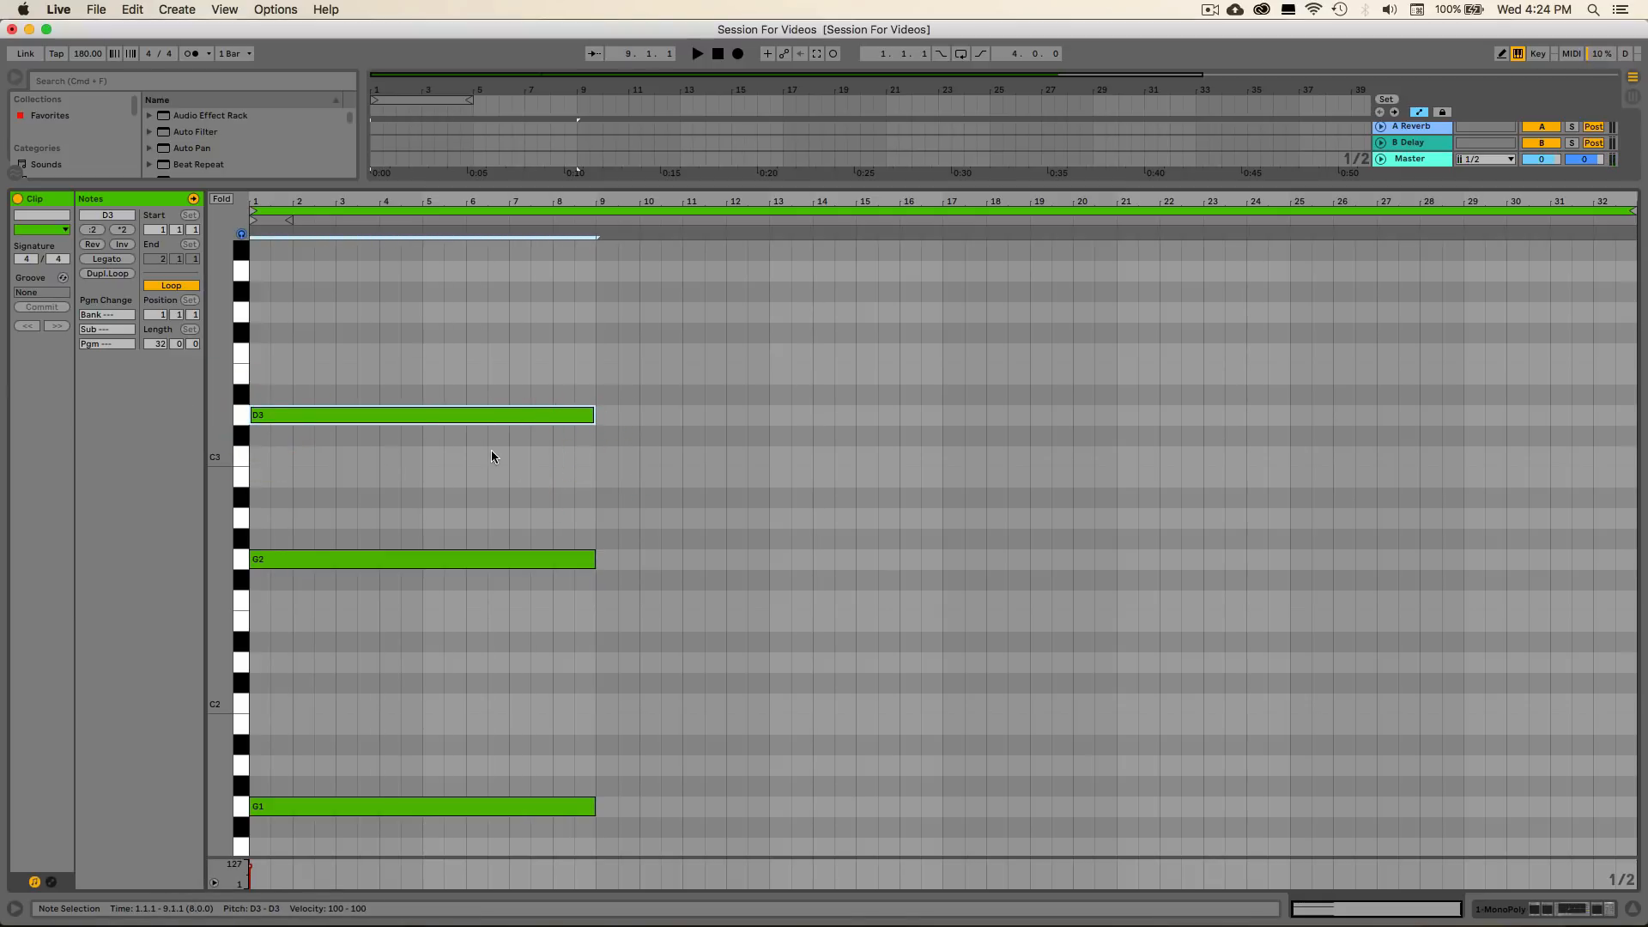
key(space)
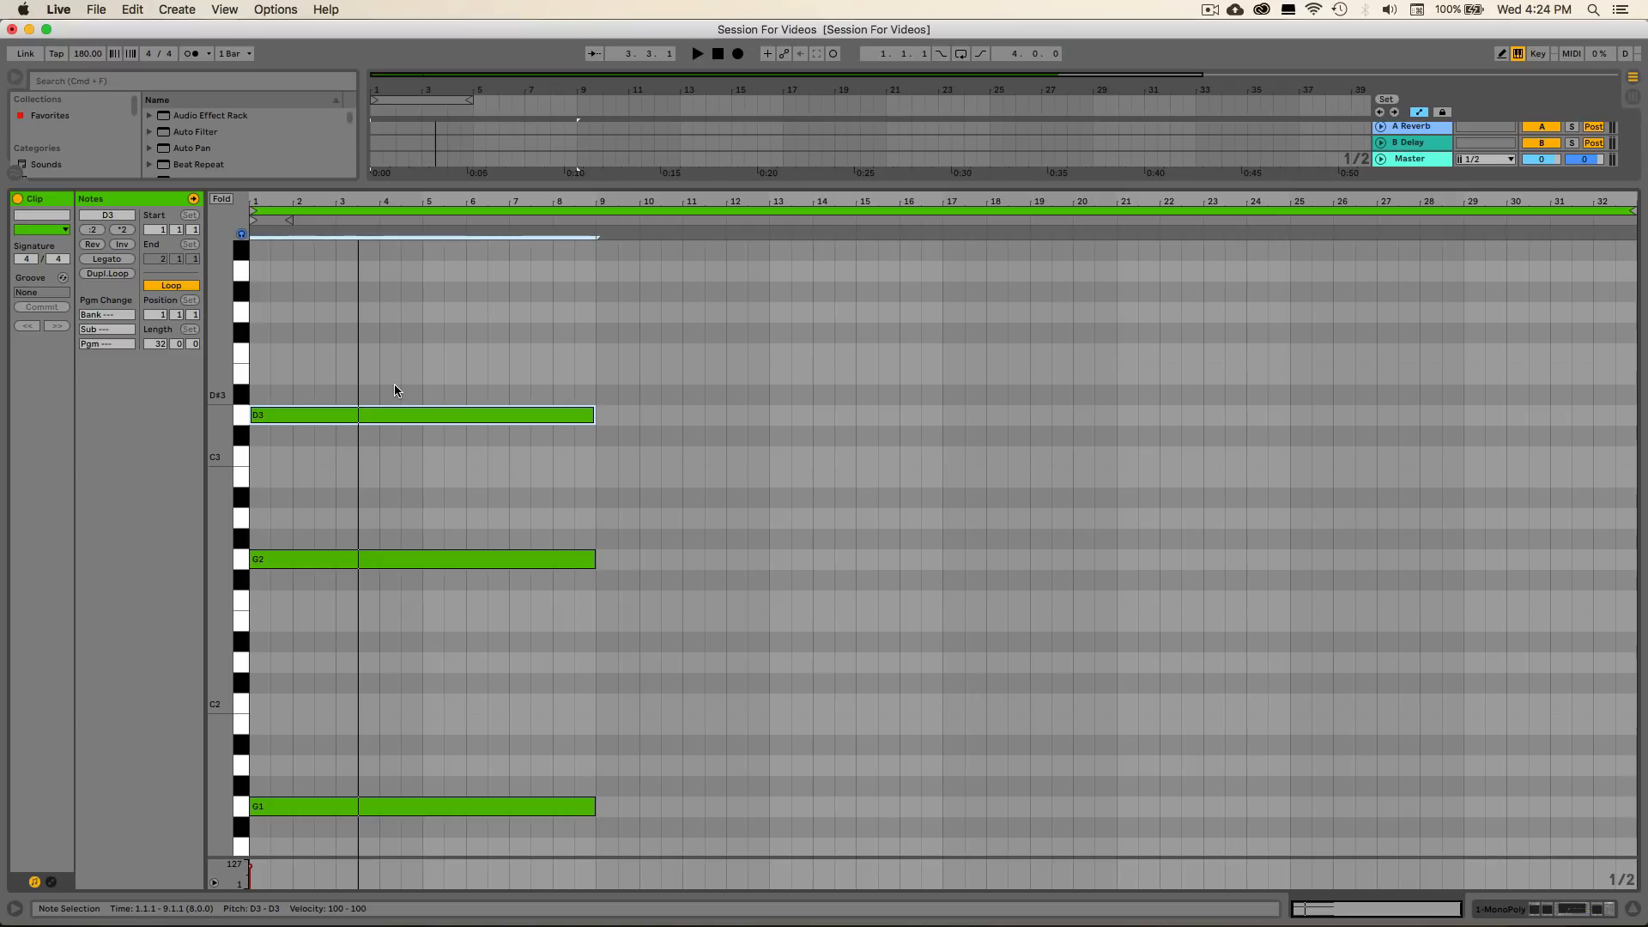
Add a B3 note at bar 1, lengthen it to 8 bars and play the fuller chord
scroll(311, 357, up, 4)
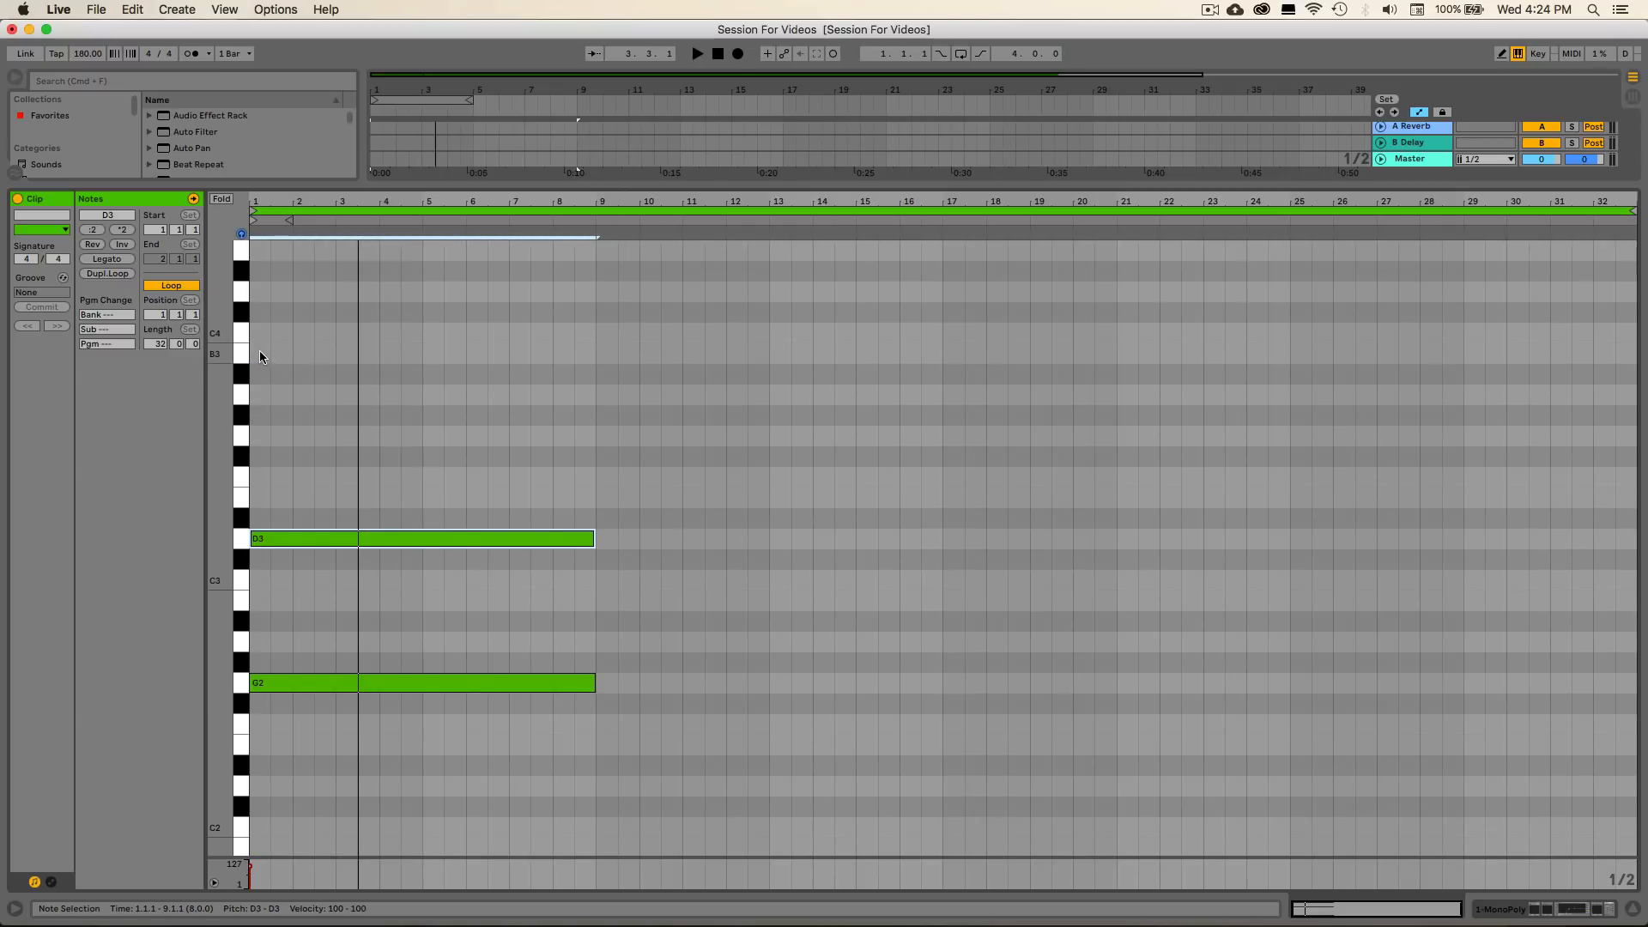
double_click(259, 353)
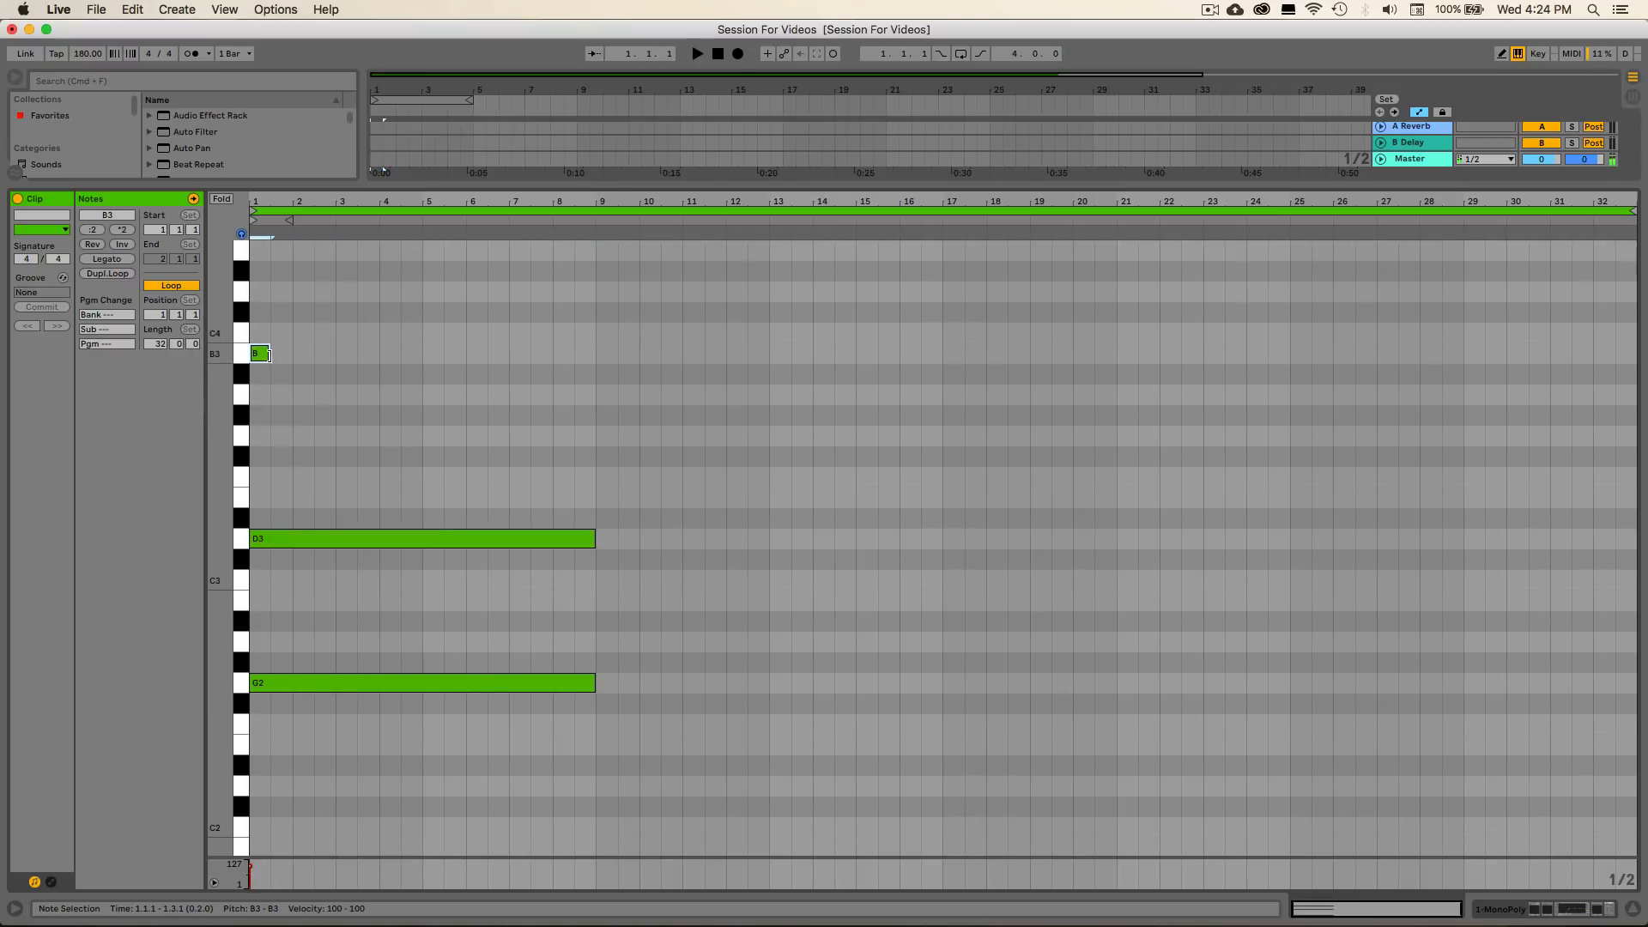
drag(314, 357, 595, 356)
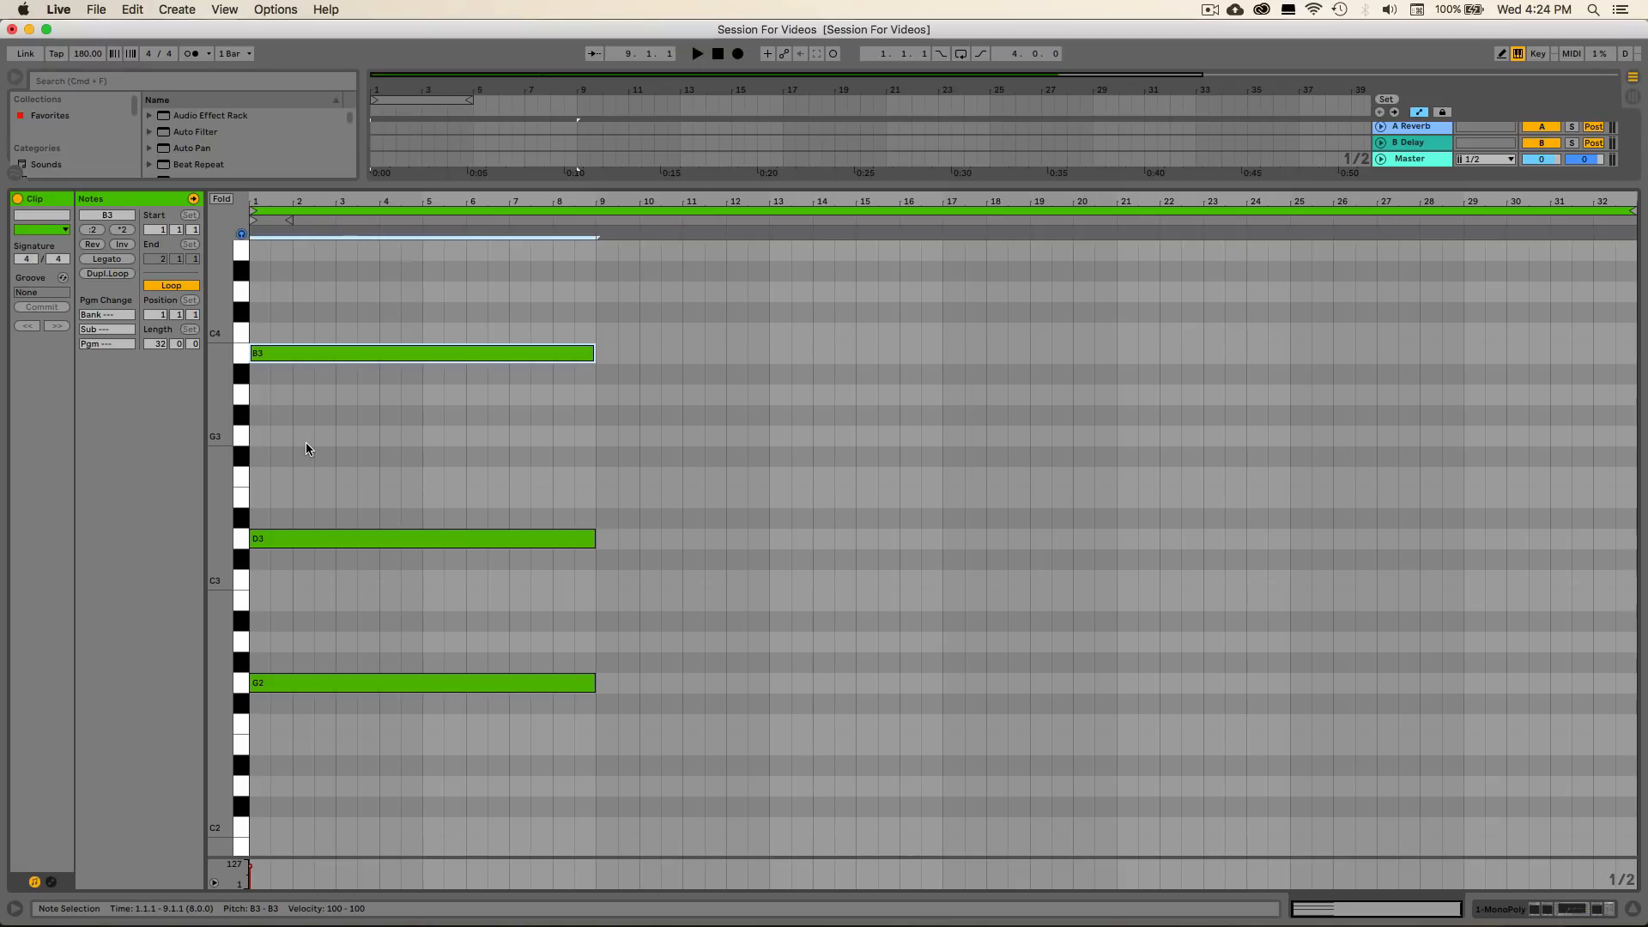
key(space)
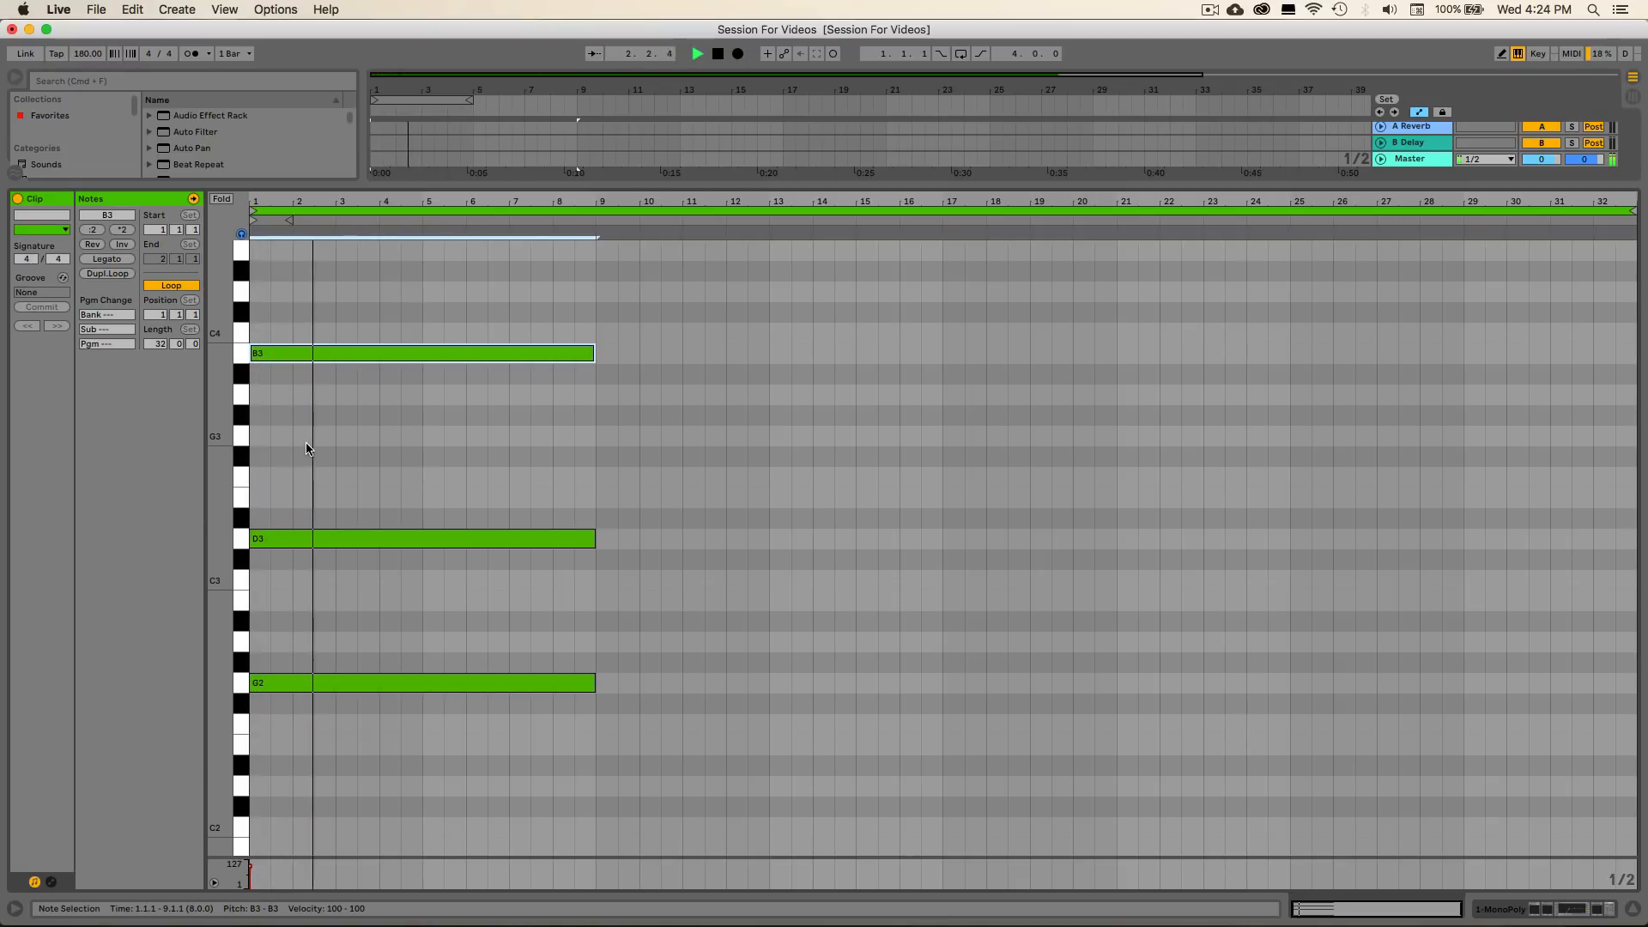
Try the chord without its B3 note, and restore the note
double_click(368, 352)
key(space)
key(super+z)
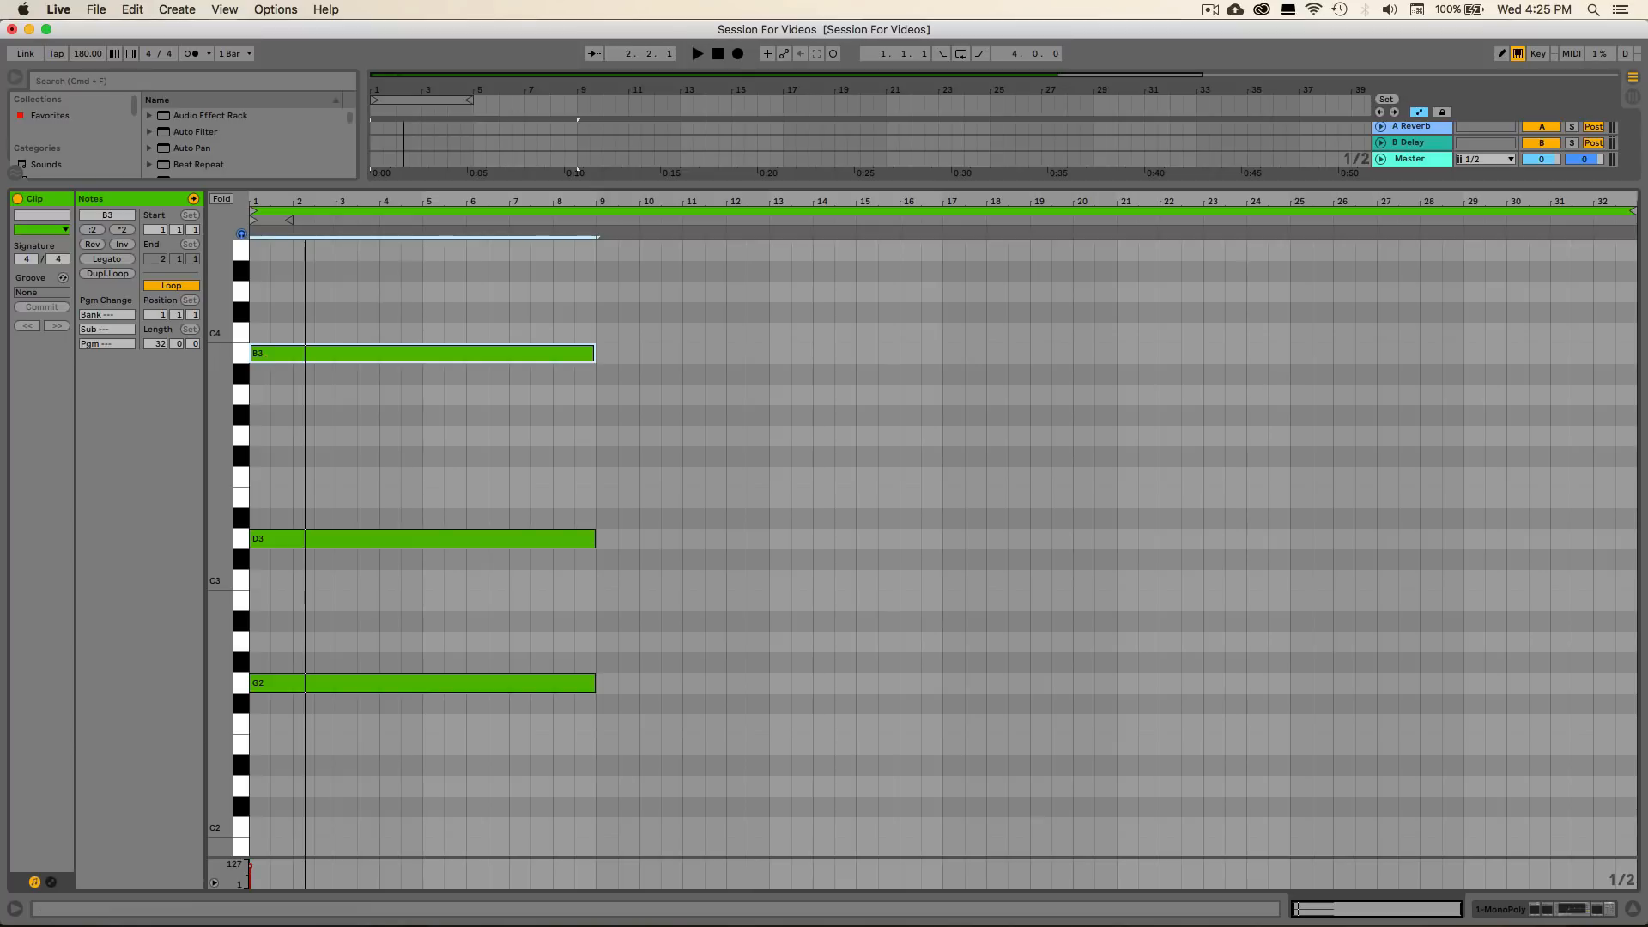
Turn off note preview and copy the whole four-note chord, including G1, to start at bar 9
scroll(650, 319, up, 5)
scroll(649, 319, down, 8)
scroll(649, 315, down, 5)
scroll(649, 316, up, 8)
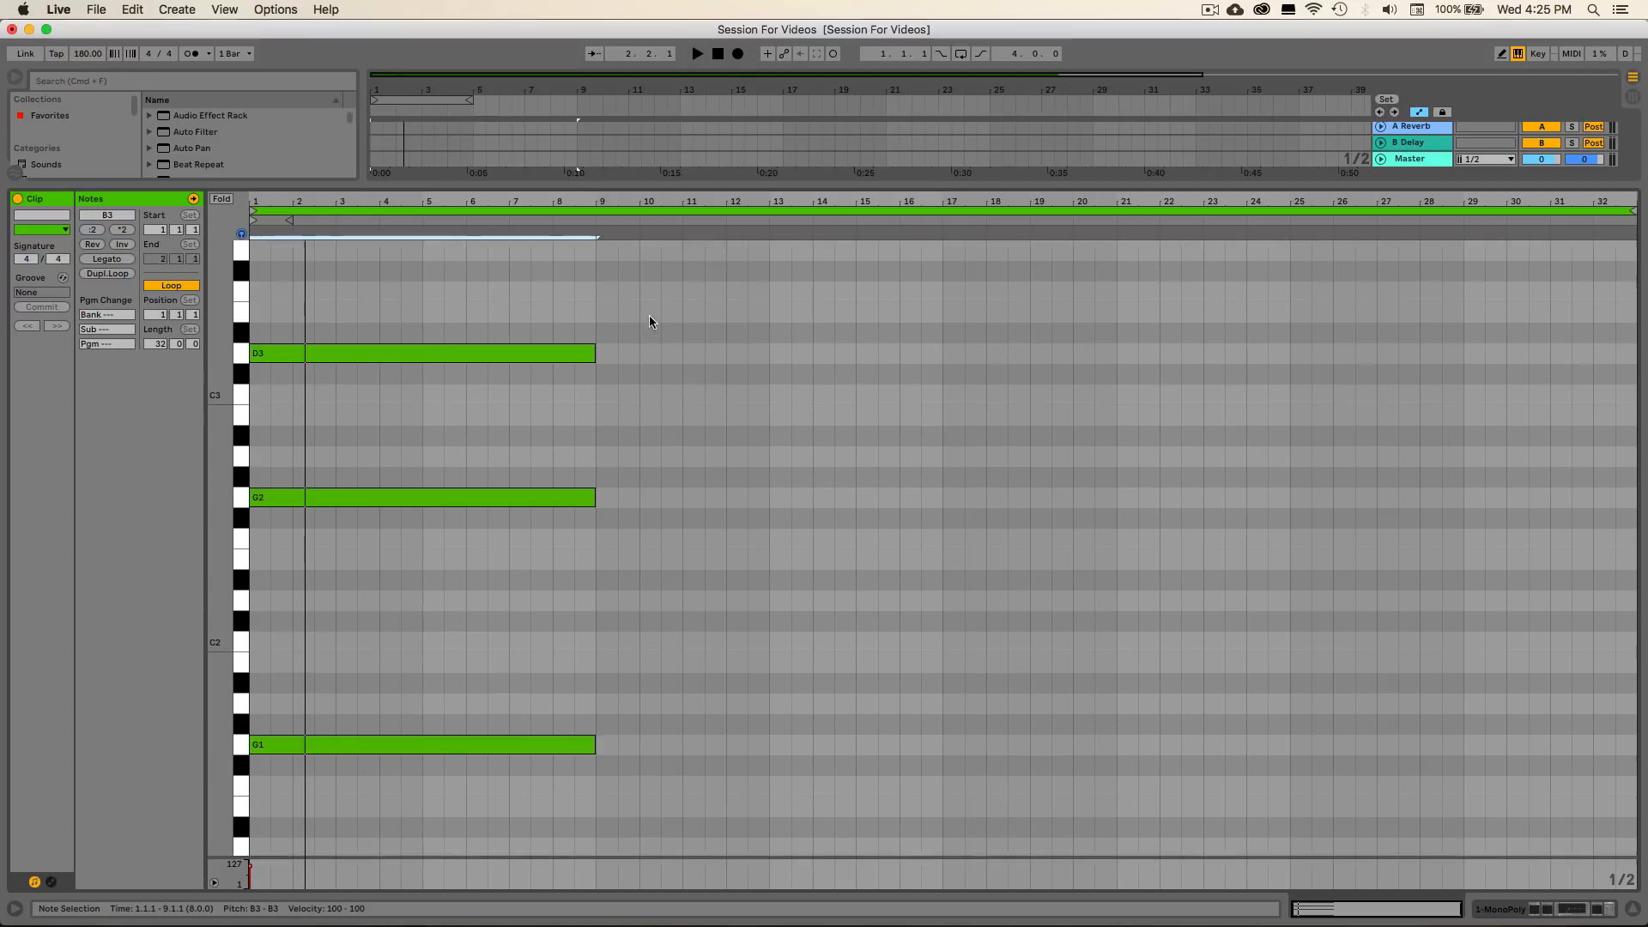
scroll(649, 316, down, 1)
mouse_move(632, 302)
mouse_down()
mouse_move(562, 367)
mouse_move(365, 854)
mouse_move(432, 744)
mouse_up()
click(241, 233)
click(702, 383)
drag(641, 300, 421, 684)
scroll(421, 684, down, 8)
scroll(419, 683, down, 1)
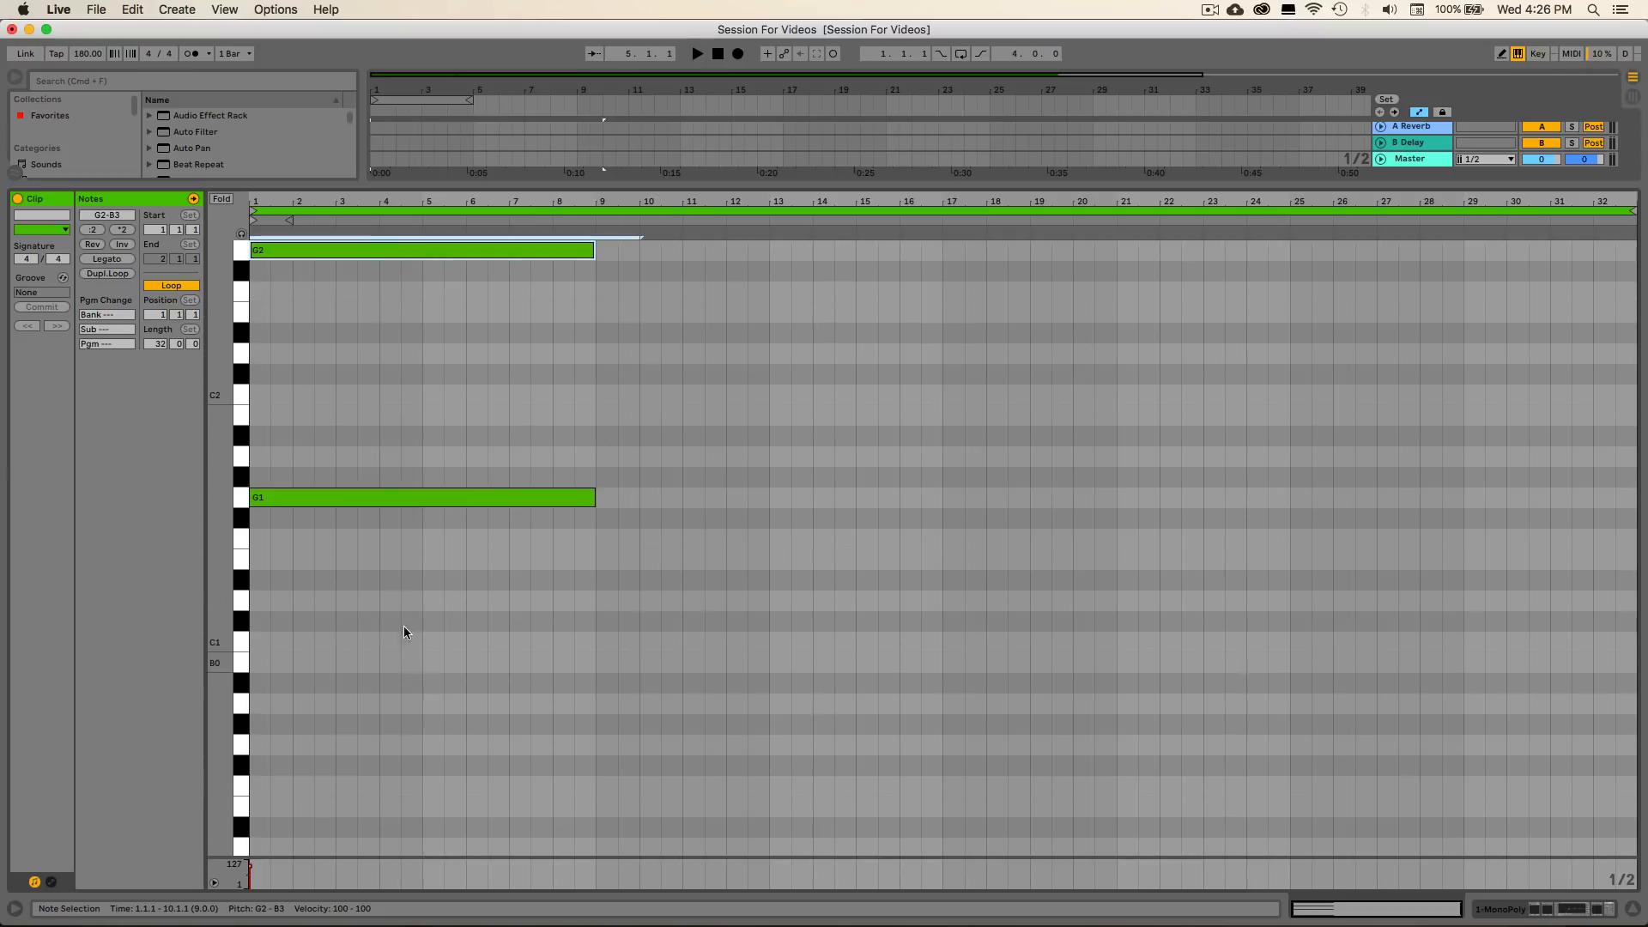
shift+click(364, 496)
drag(306, 500, 659, 496)
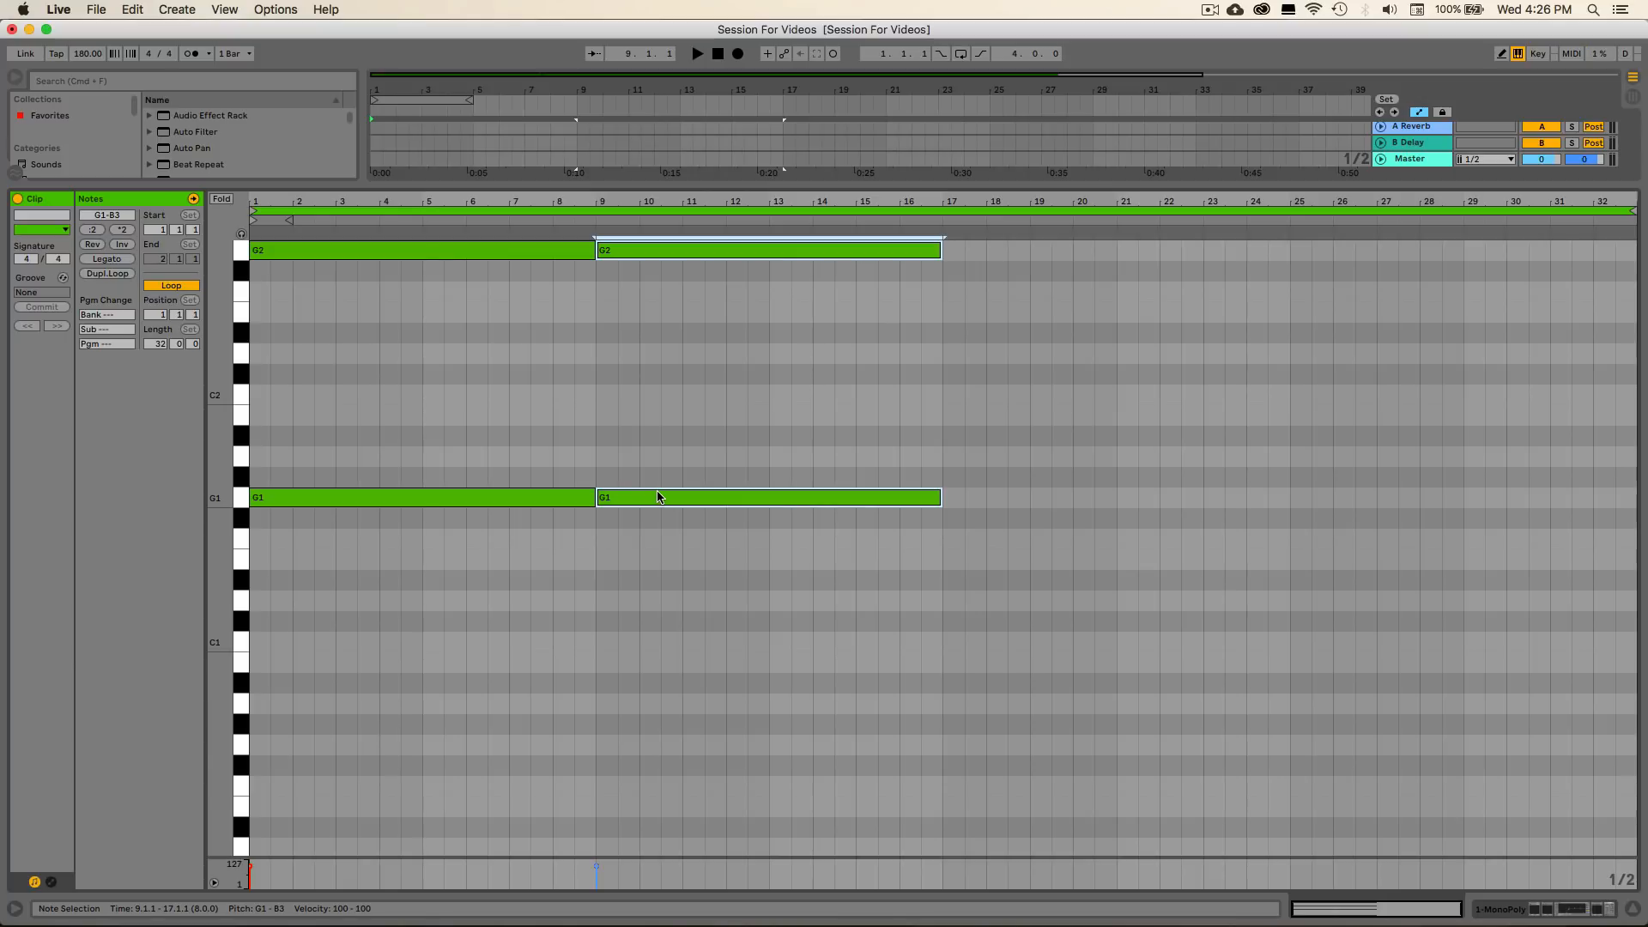
Transpose the copied chord at bar 9 up 12 semitones
key(Up)
key(Up)
key(Up)
key(Up)
key(Up)
key(Up)
key(Up)
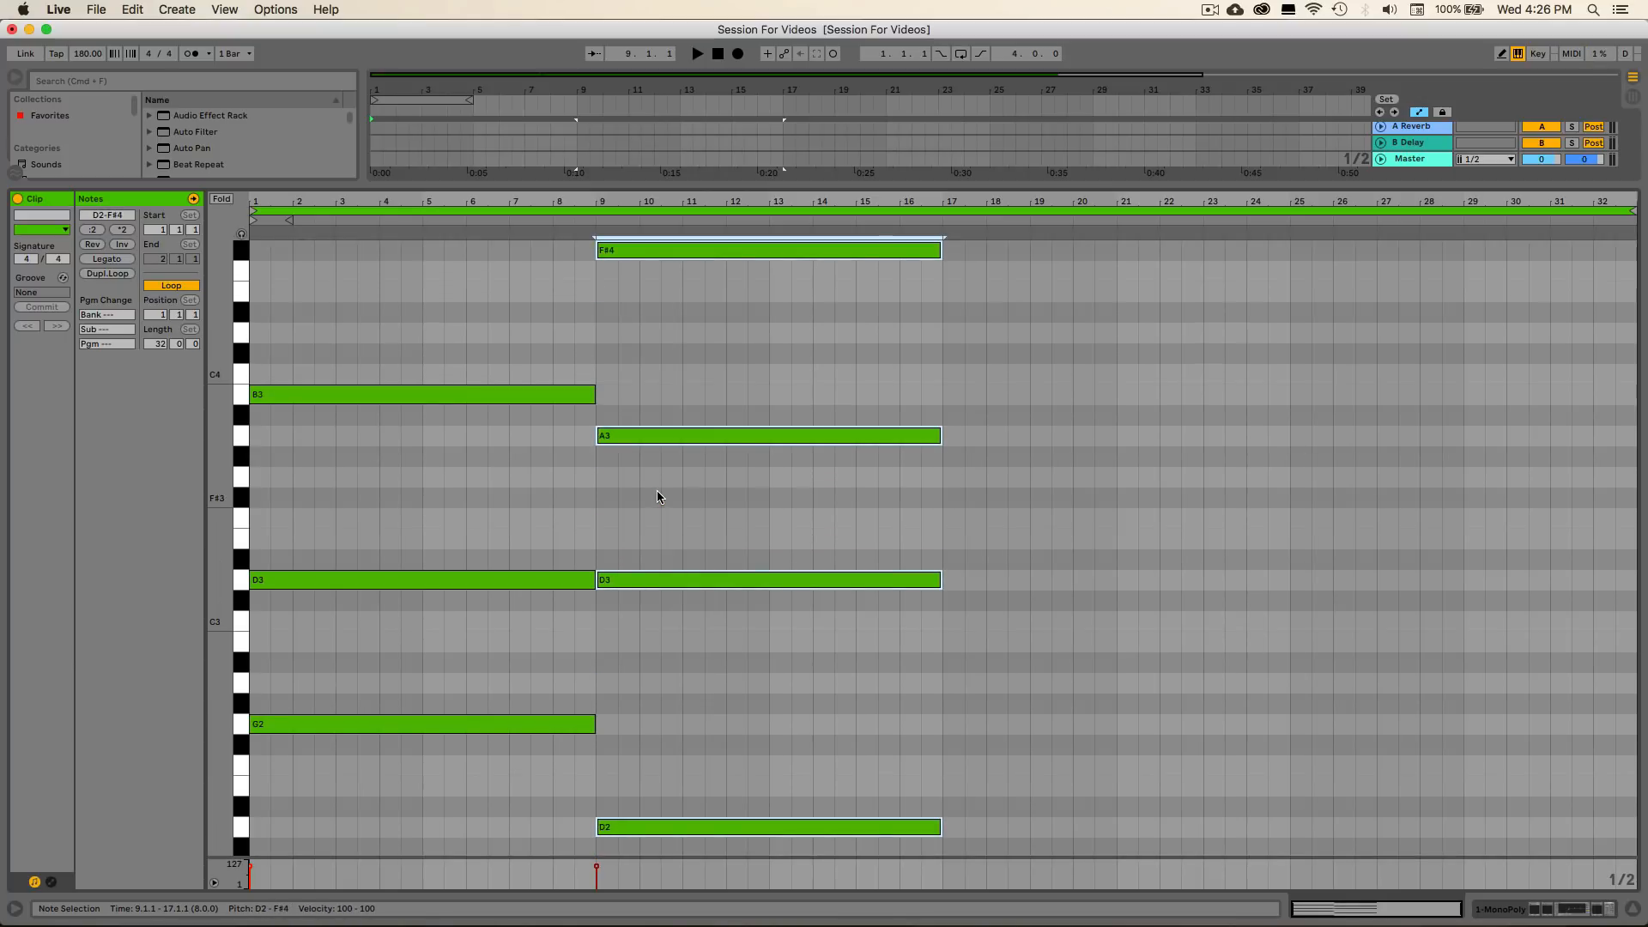
key(Up)
key(Up)
key(Up)
key(Up)
key(Up)
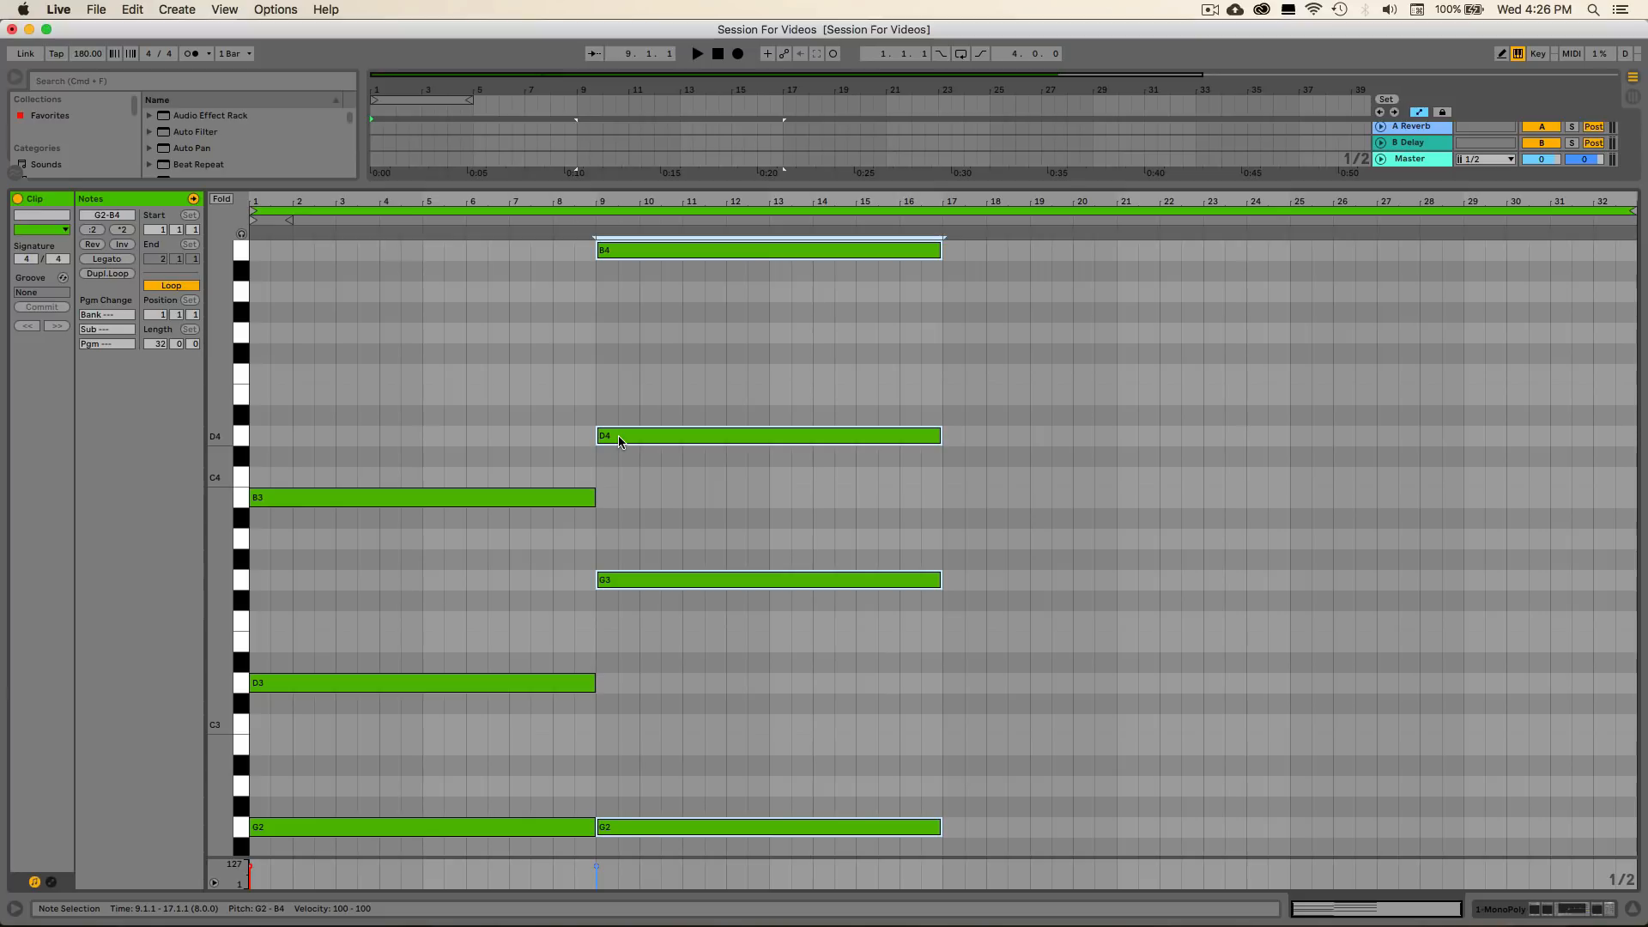
Copy the bar 9 chord to bars 17 and 25, and transpose the bar 17 copy down 12 semitones
drag(619, 435, 986, 443)
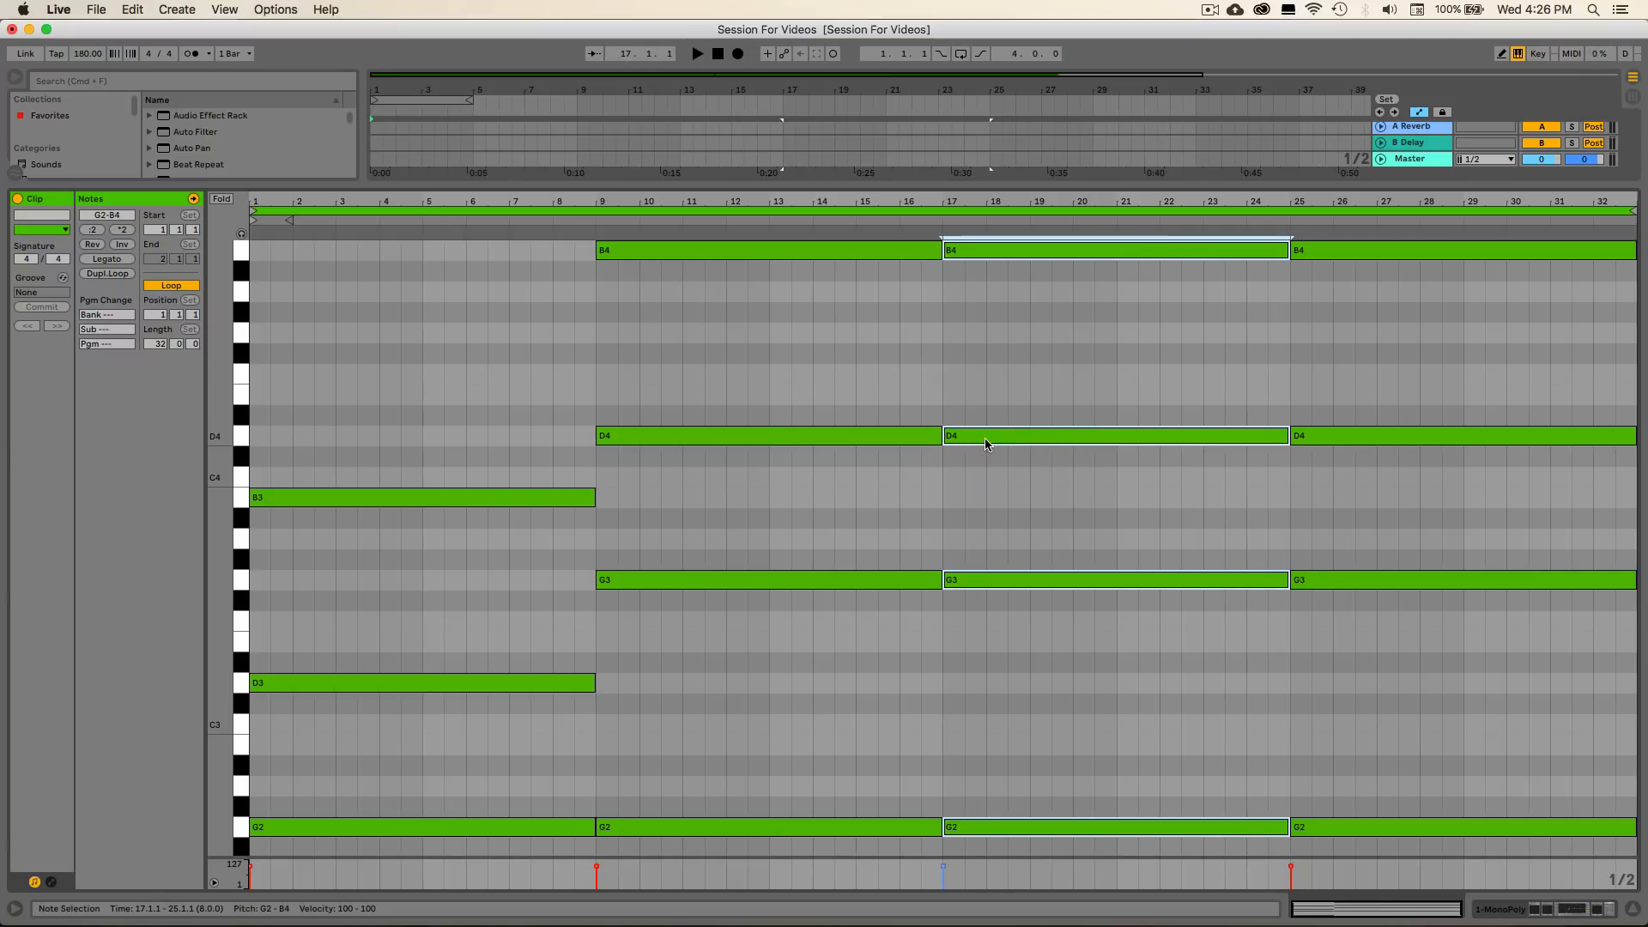
key(Down)
key(Down)
key(Down)
key(Down)
key(Down)
key(Down)
key(Down)
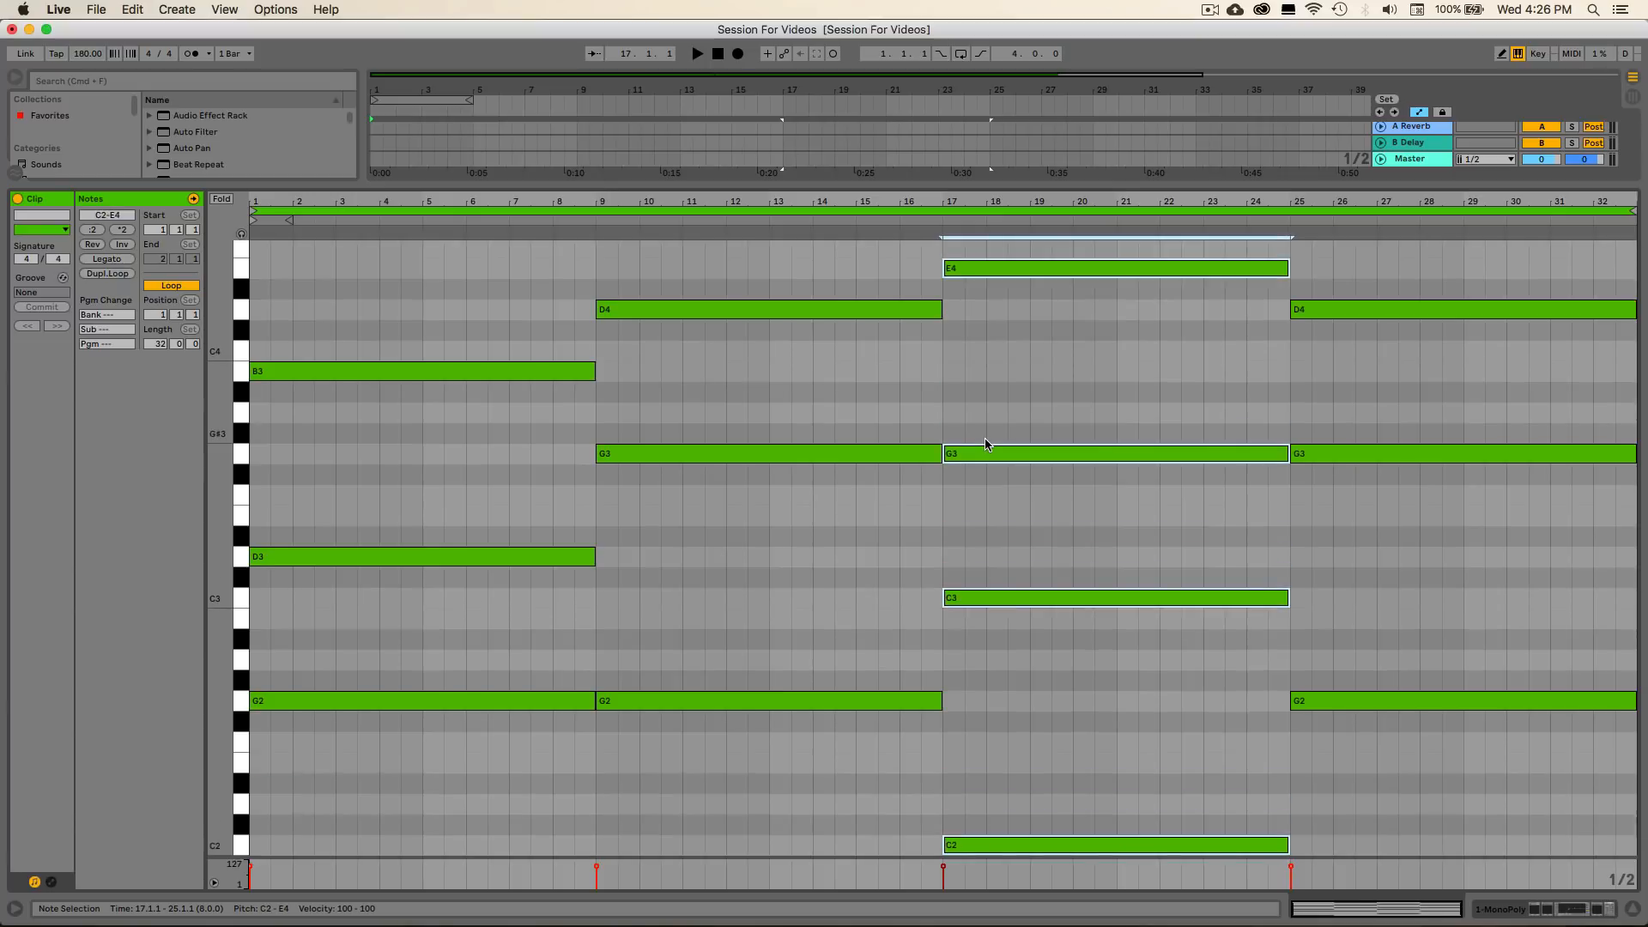
key(Down)
key(Down)
key(Down)
key(Down)
key(Down)
click(1044, 526)
Delete the D4 and B4 notes from the chord at bar 25
scroll(1067, 530, up, 10)
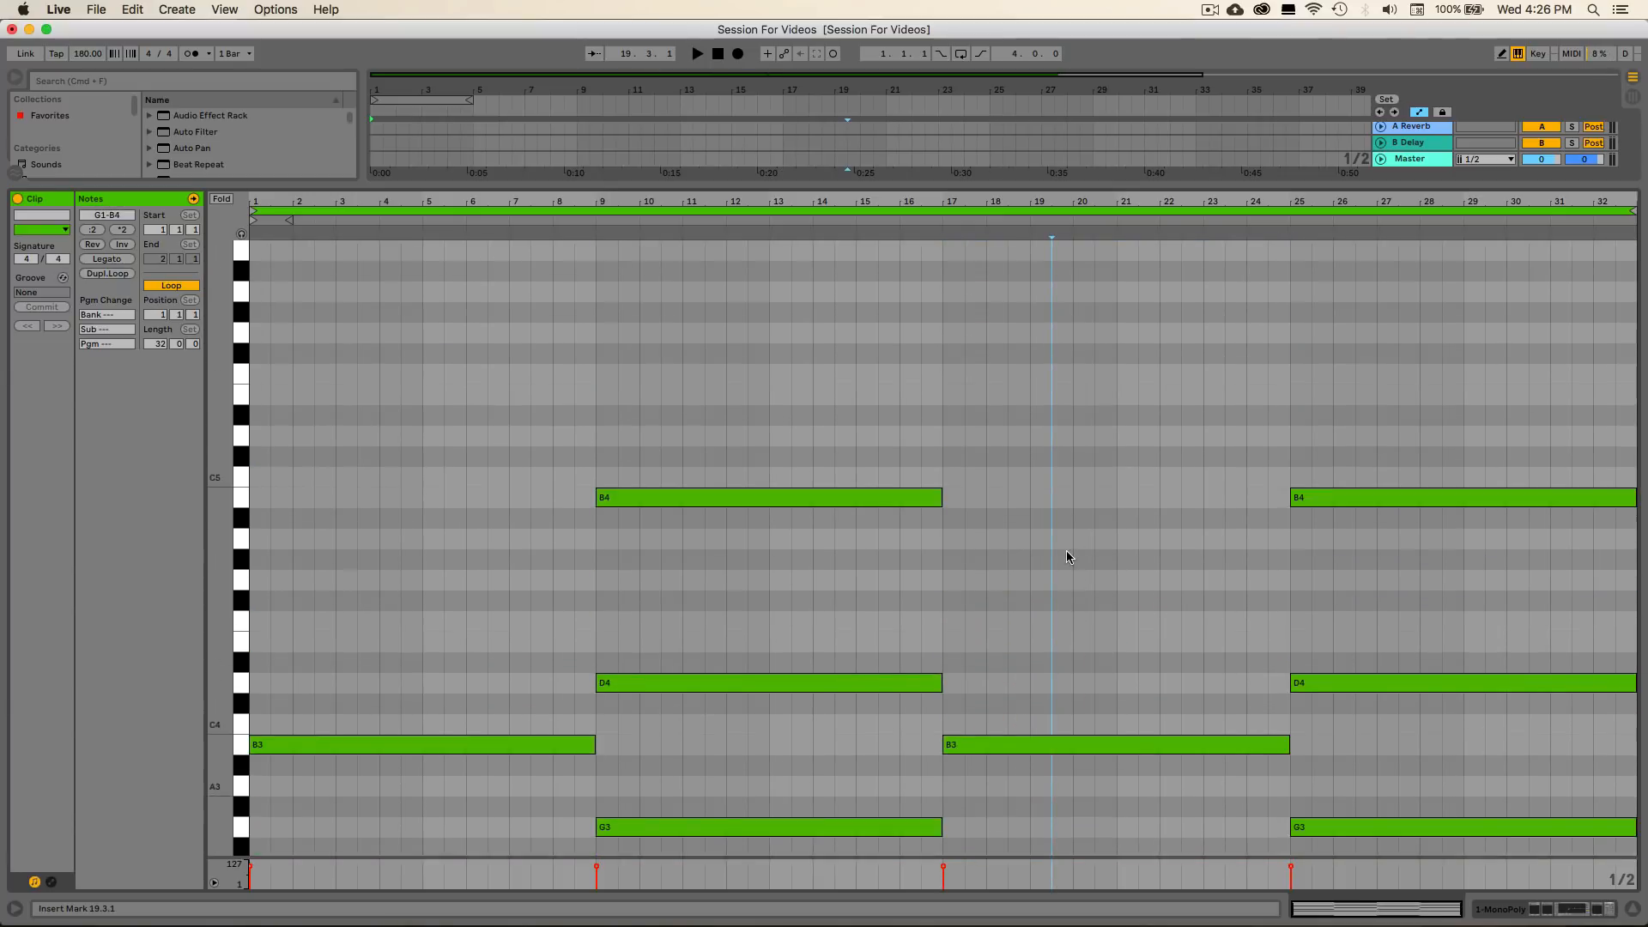
scroll(1202, 532, up, 2)
scroll(1372, 518, down, 2)
drag(1365, 436, 1340, 712)
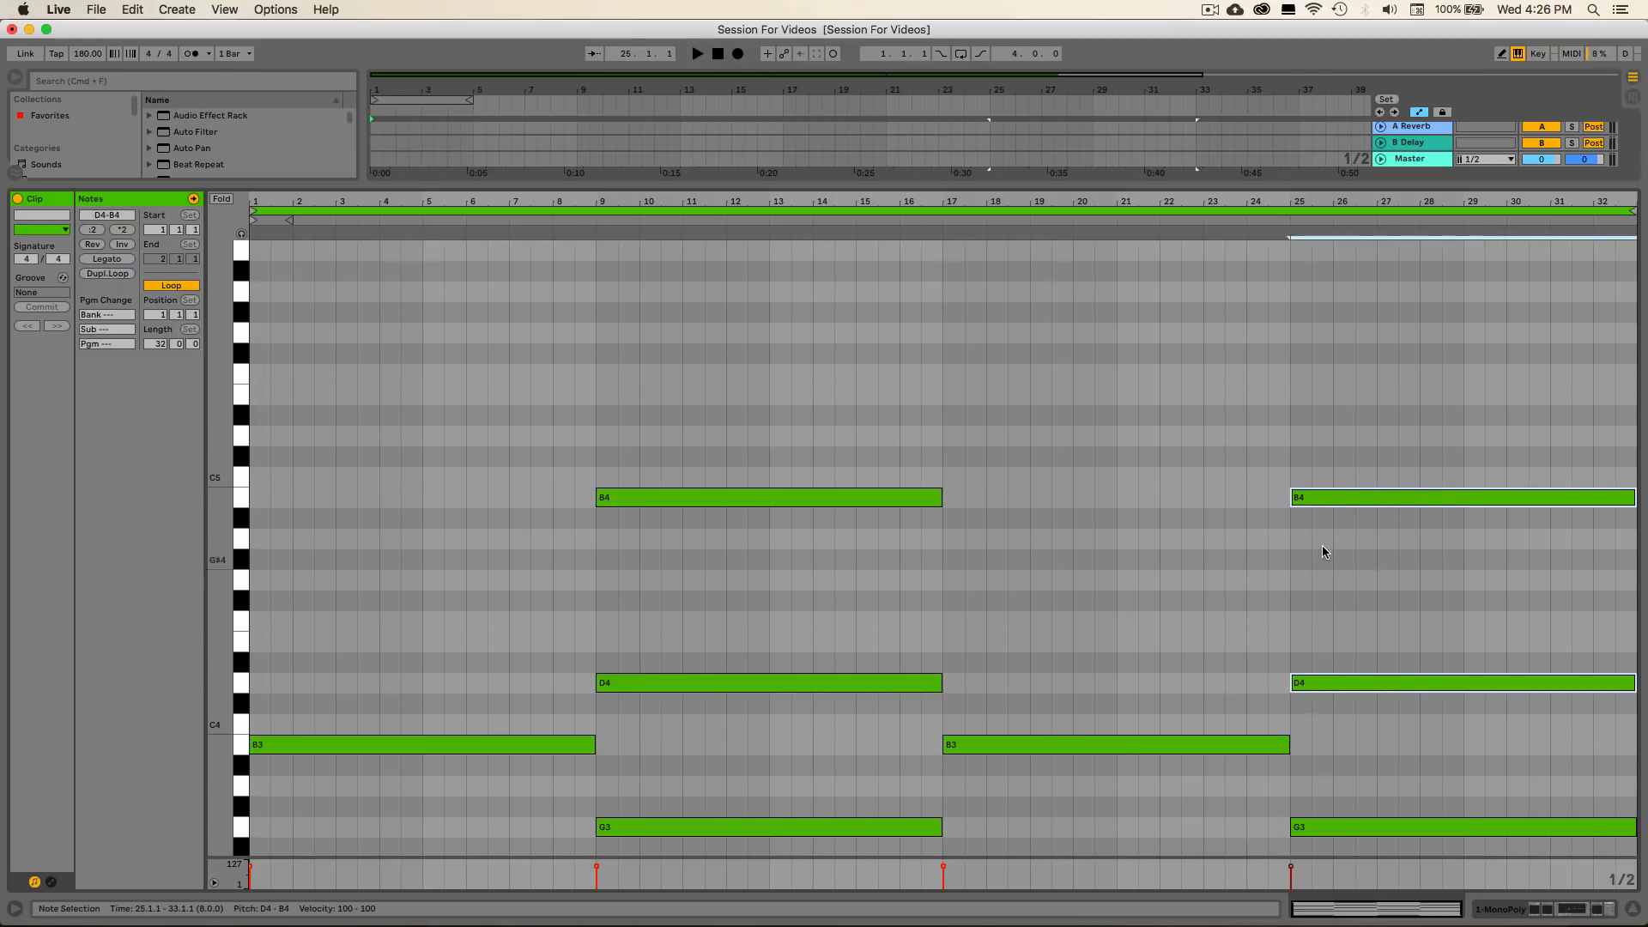
key(Delete)
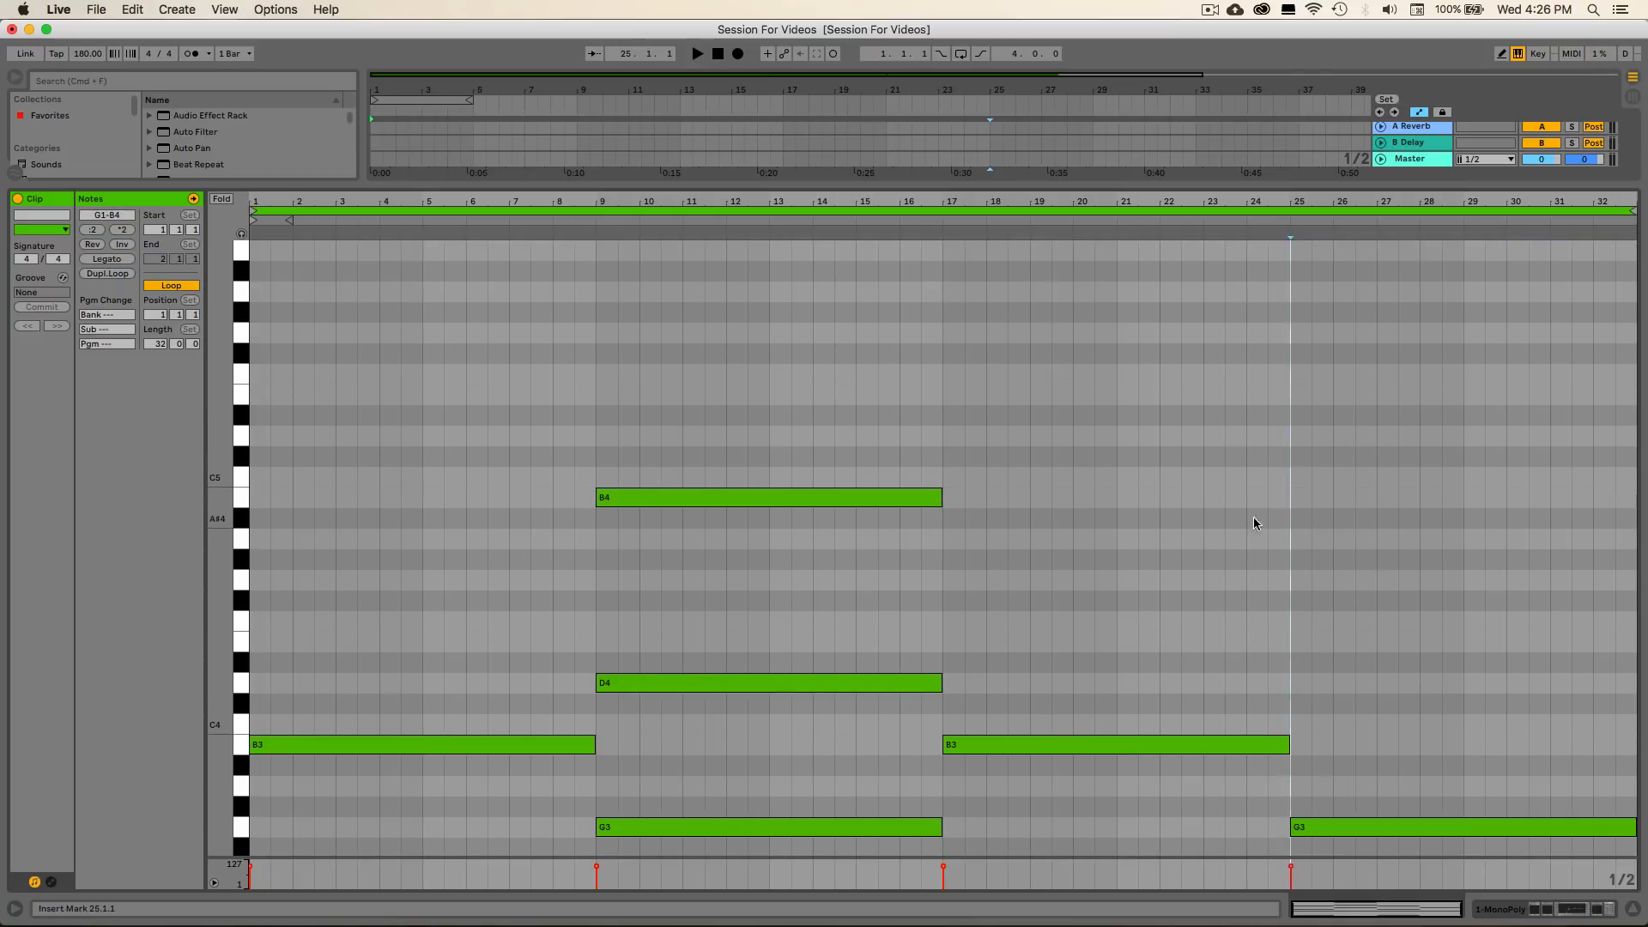
Play the clip from bars 9, 17 and 25, and look over the notes of each chord
scroll(1080, 480, down, 3)
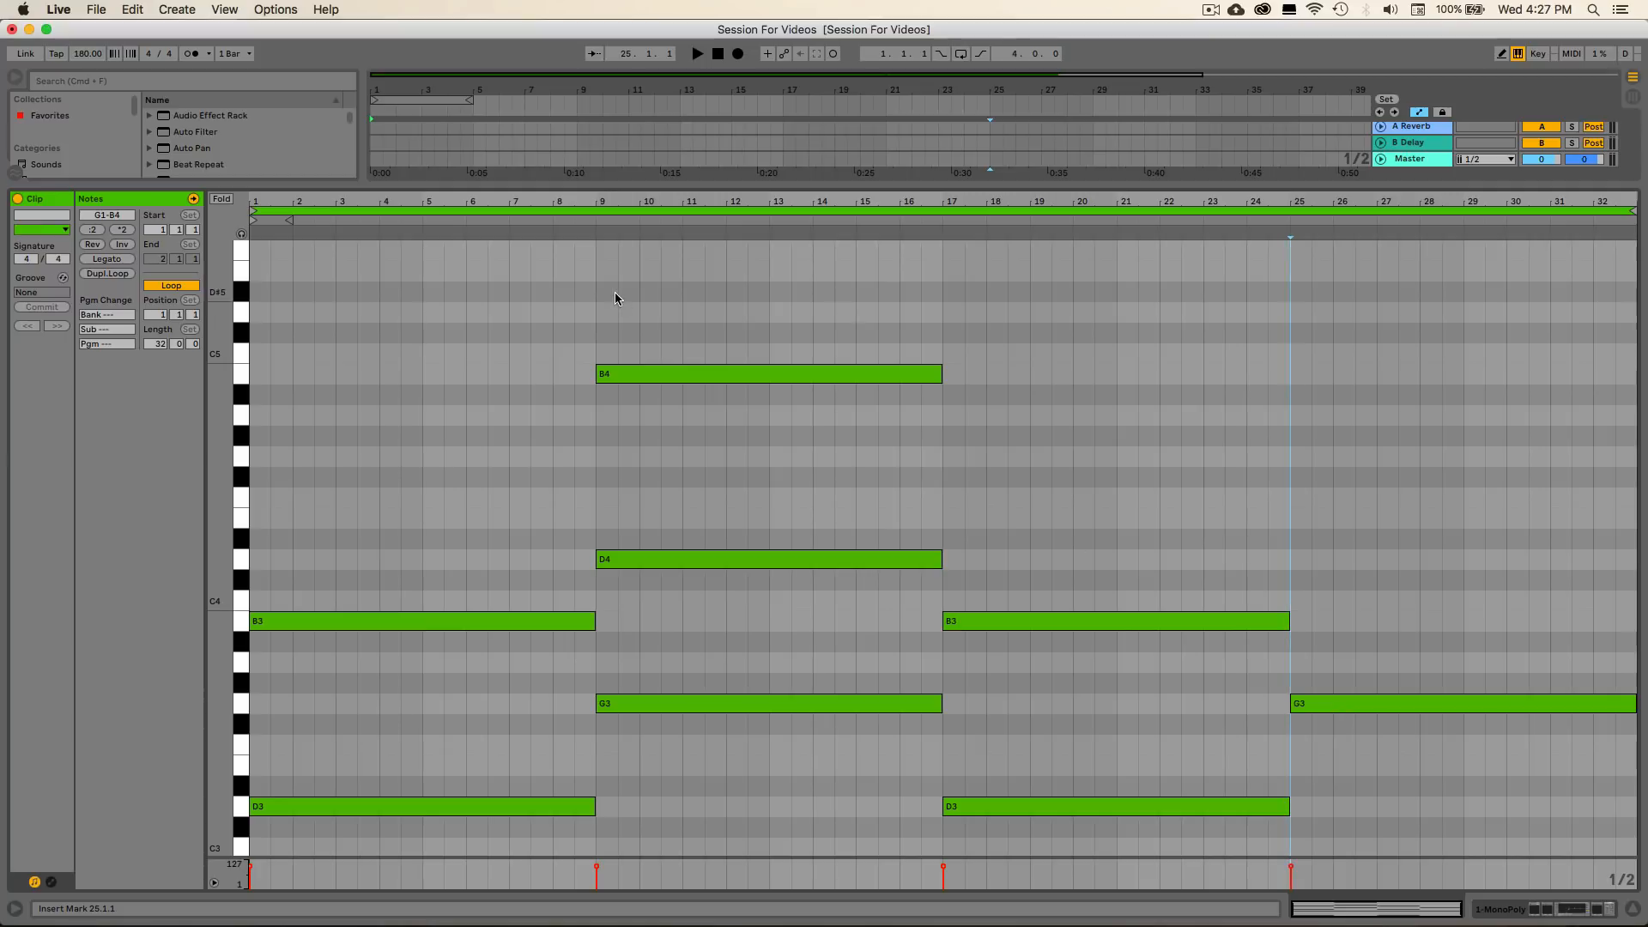
click(589, 257)
click(594, 222)
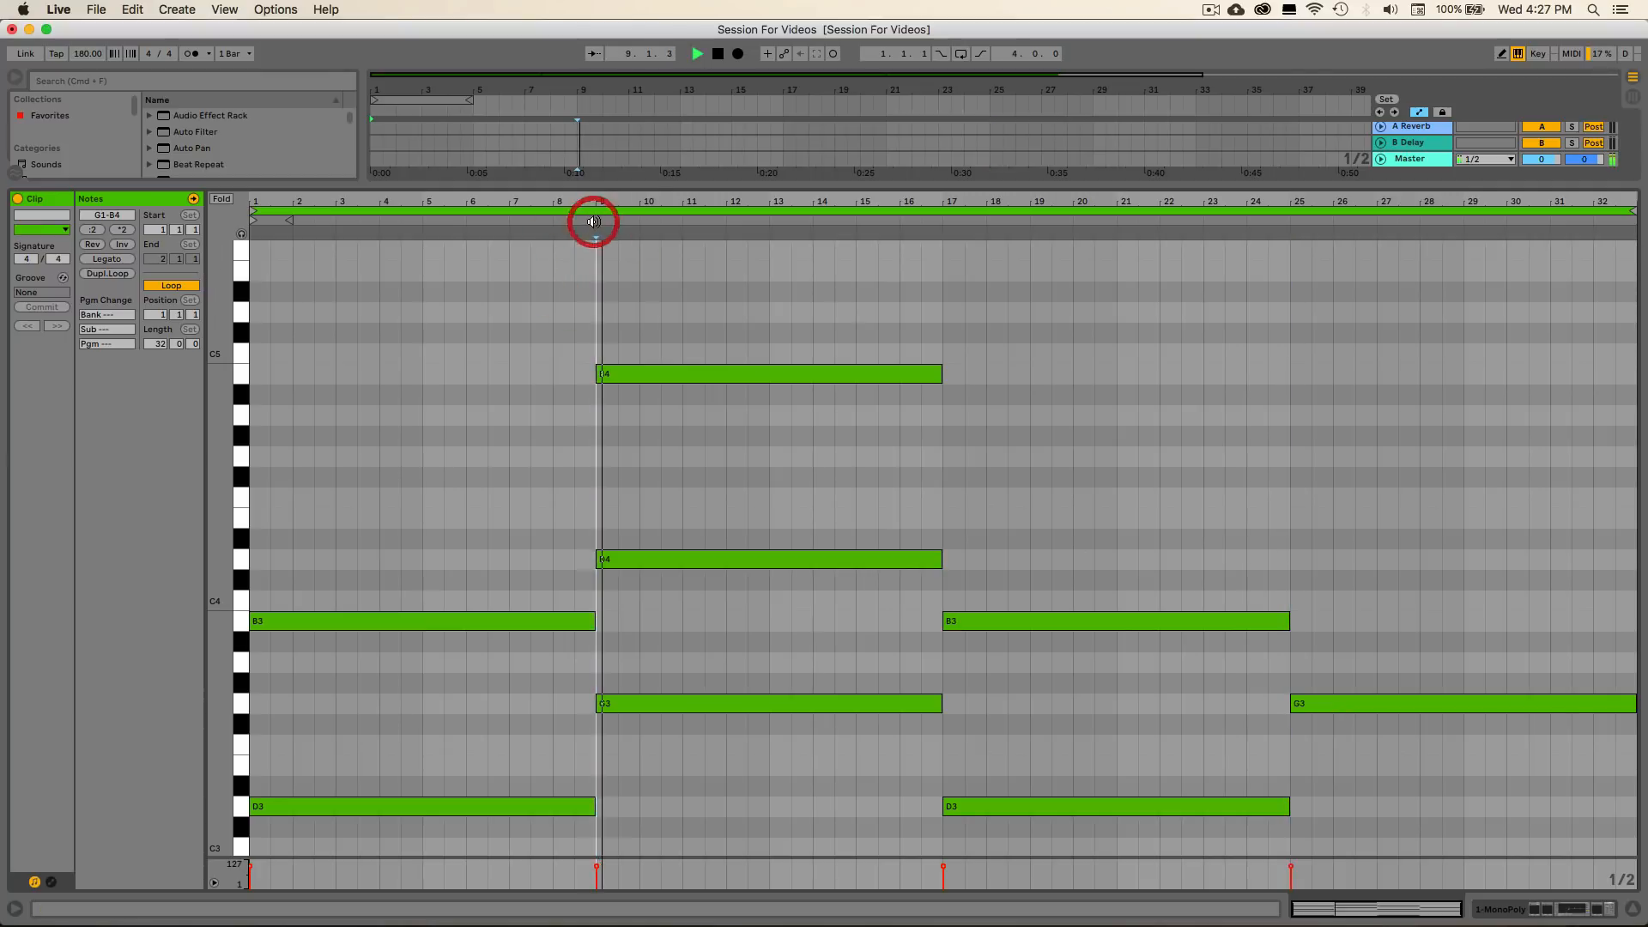
click(941, 222)
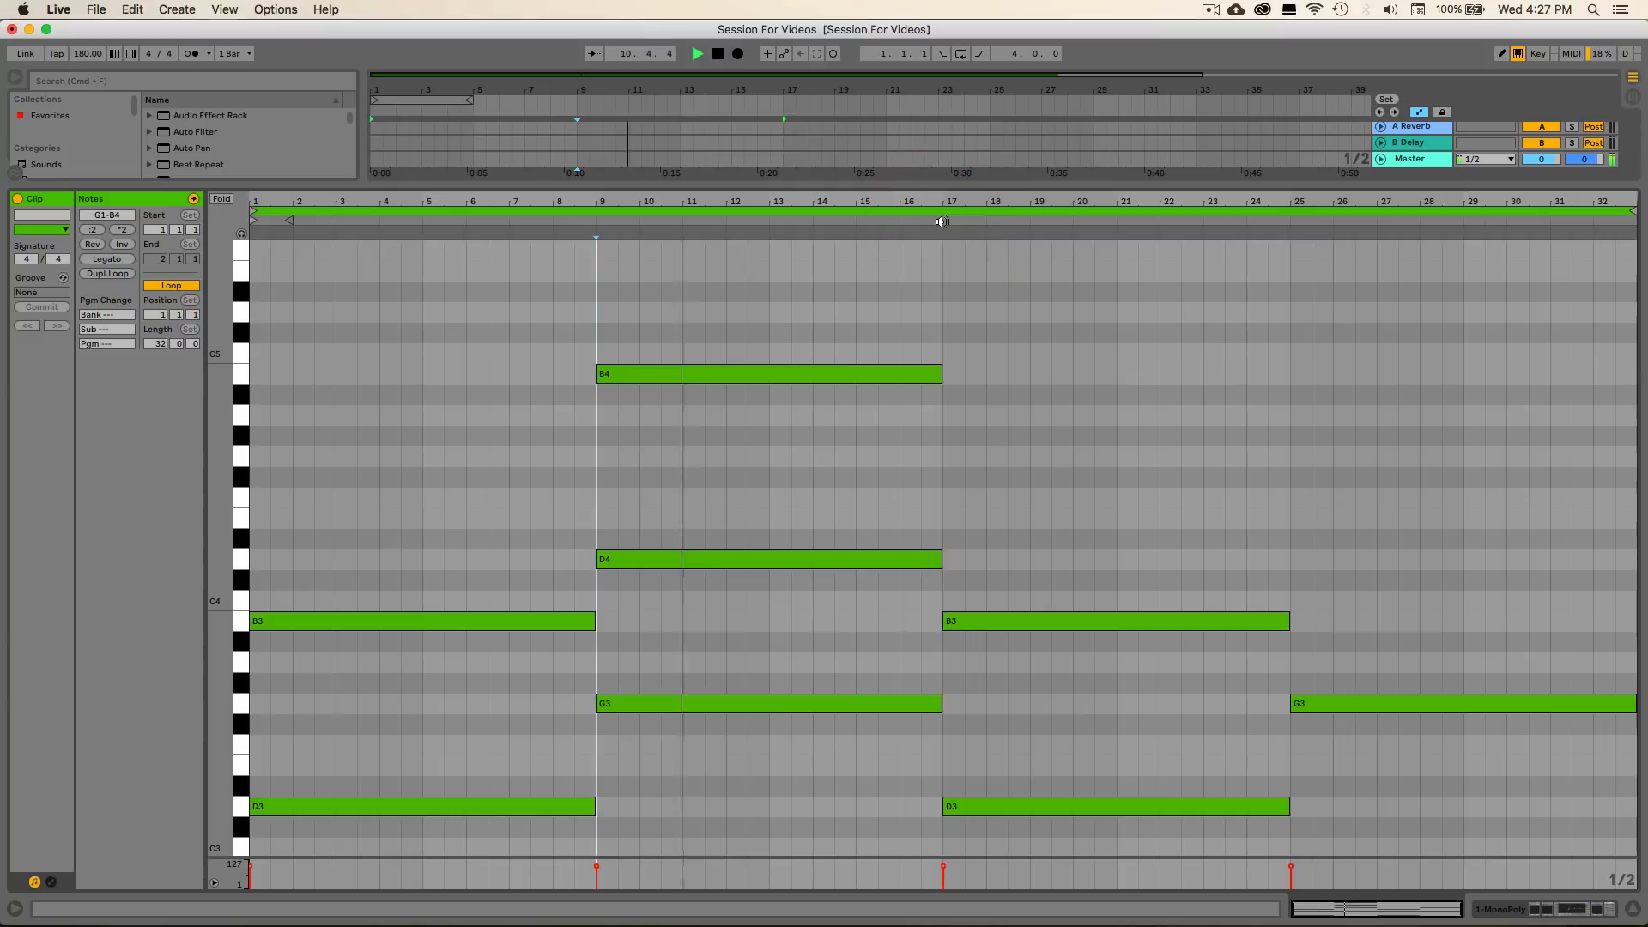
click(1292, 222)
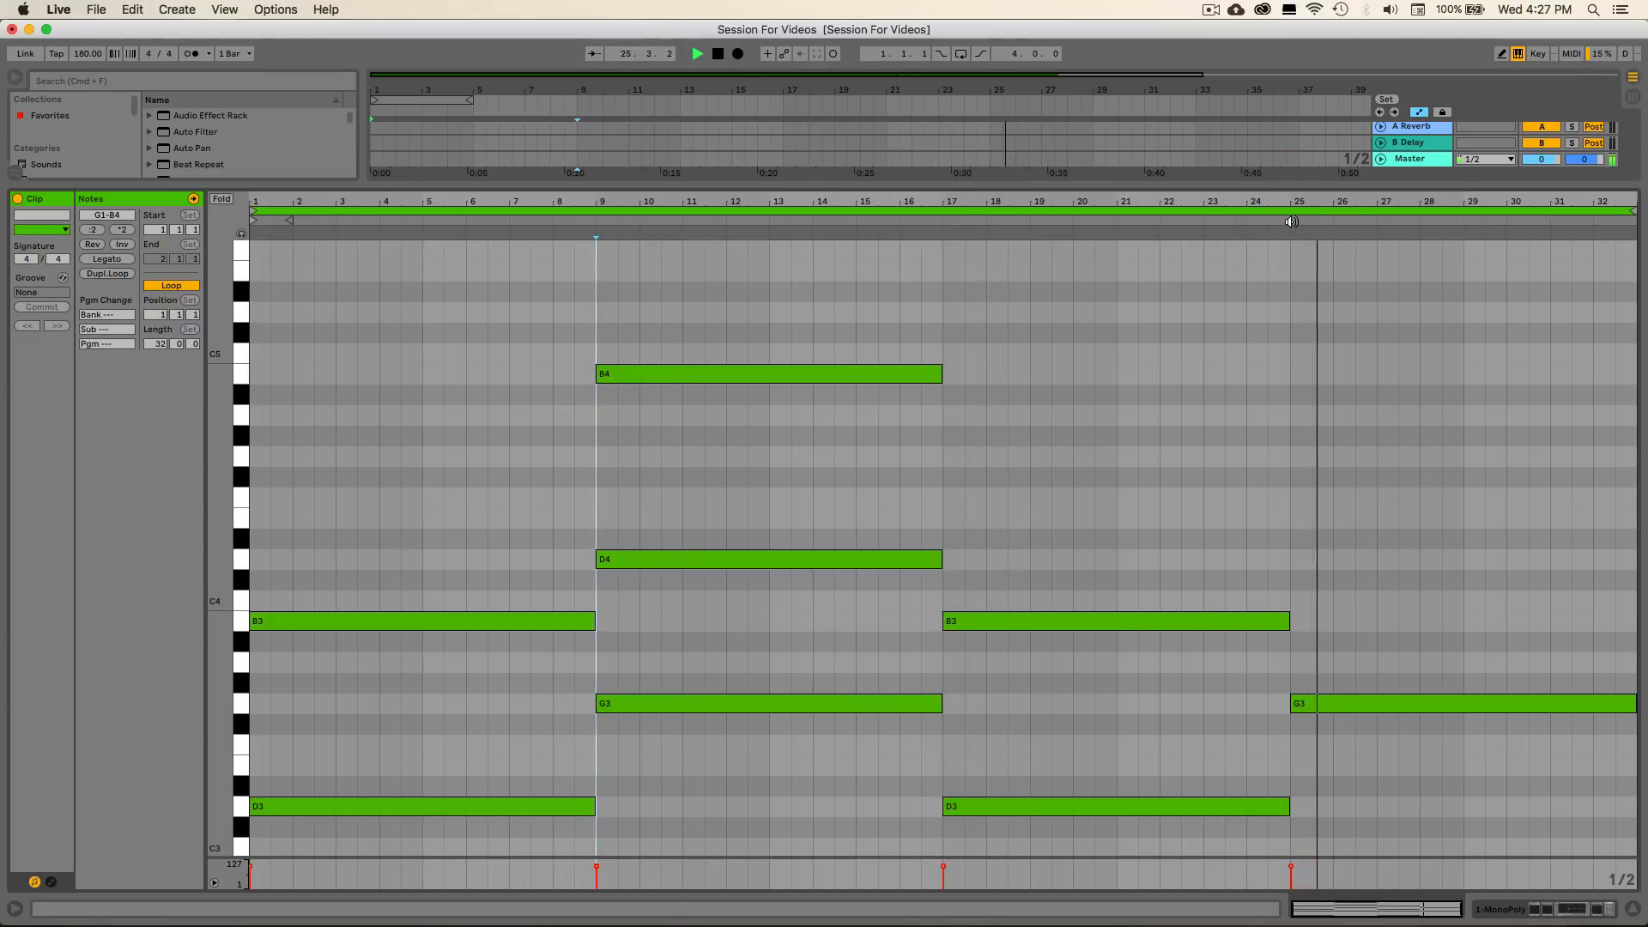
key(space)
scroll(1255, 390, down, 6)
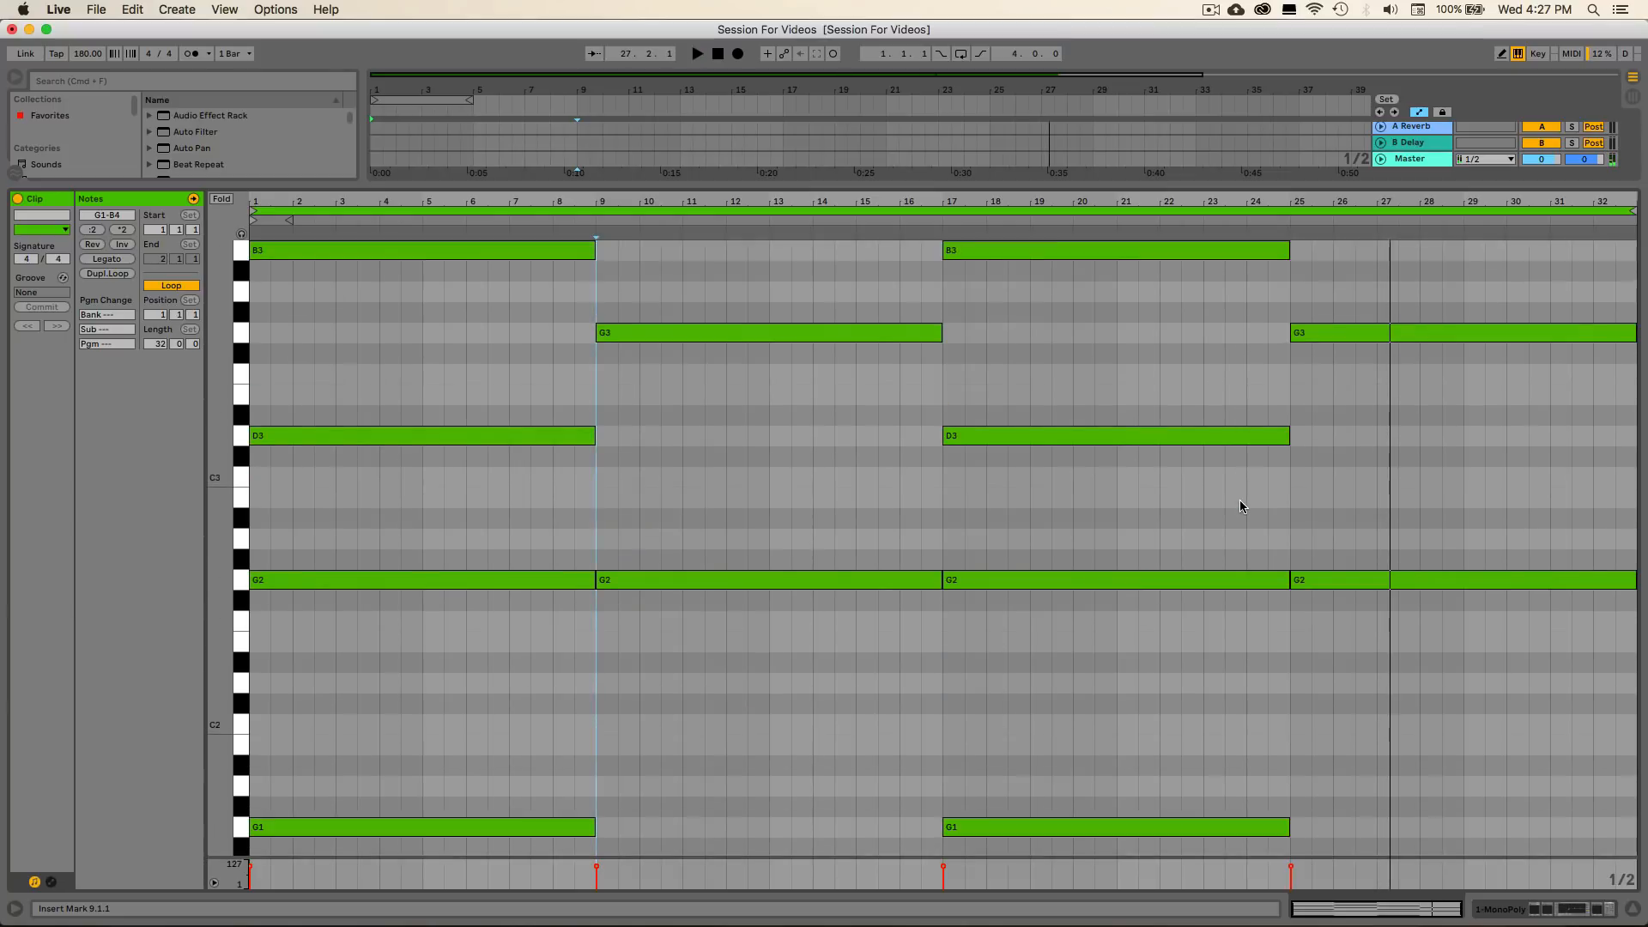
scroll(1239, 502, down, 5)
scroll(1239, 503, up, 9)
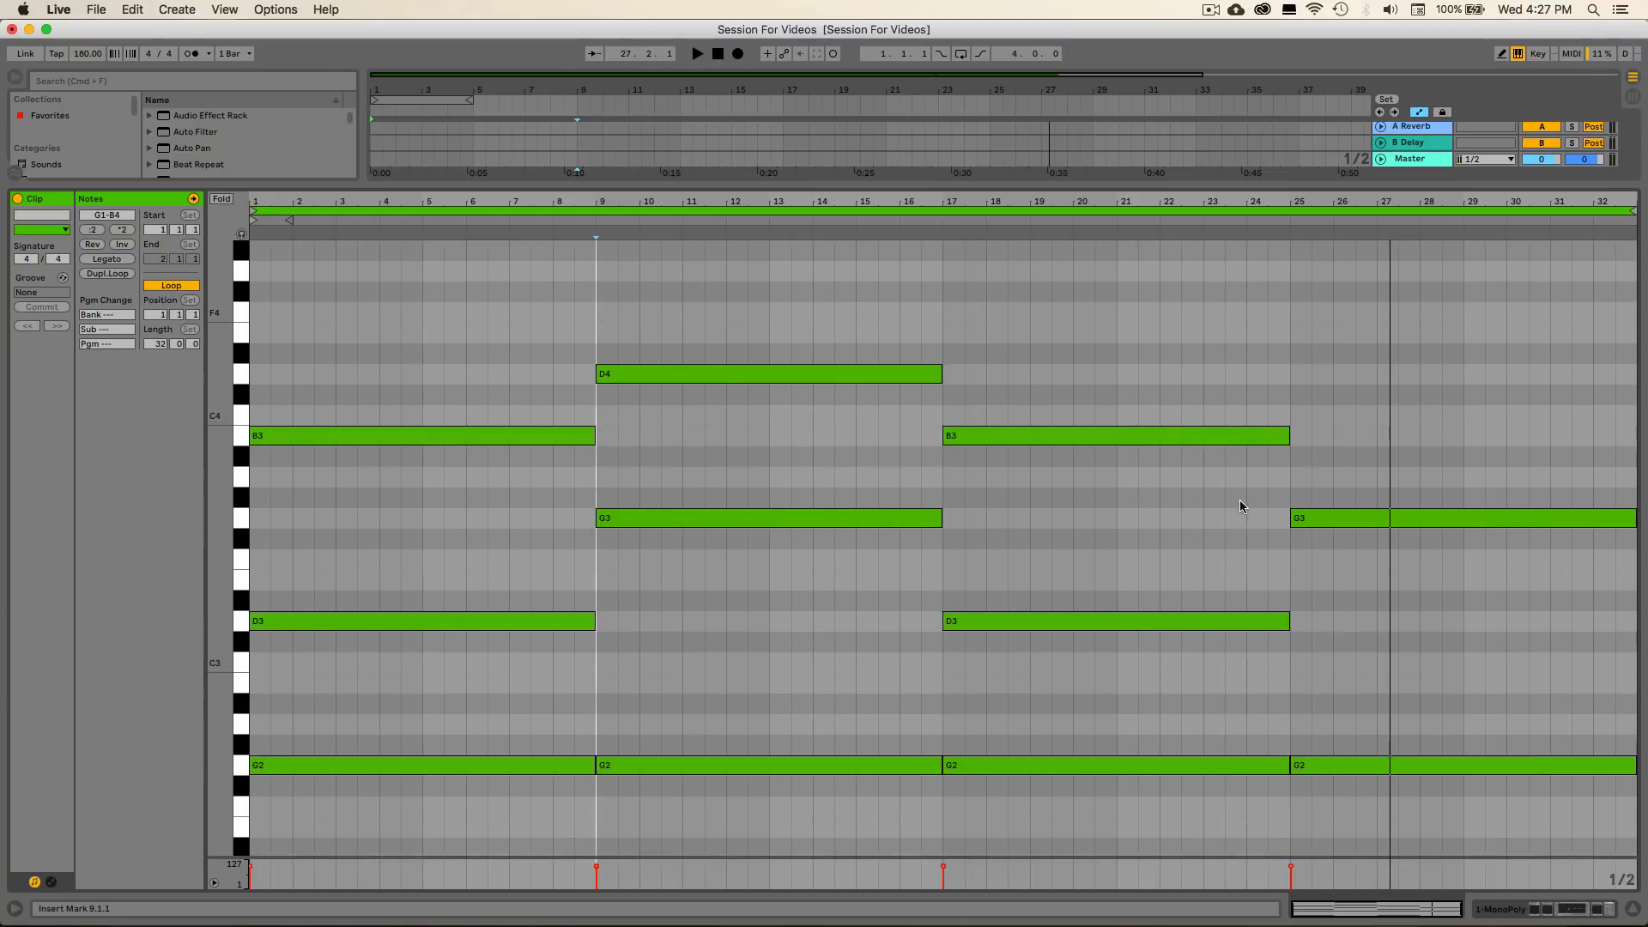
scroll(1239, 502, down, 2)
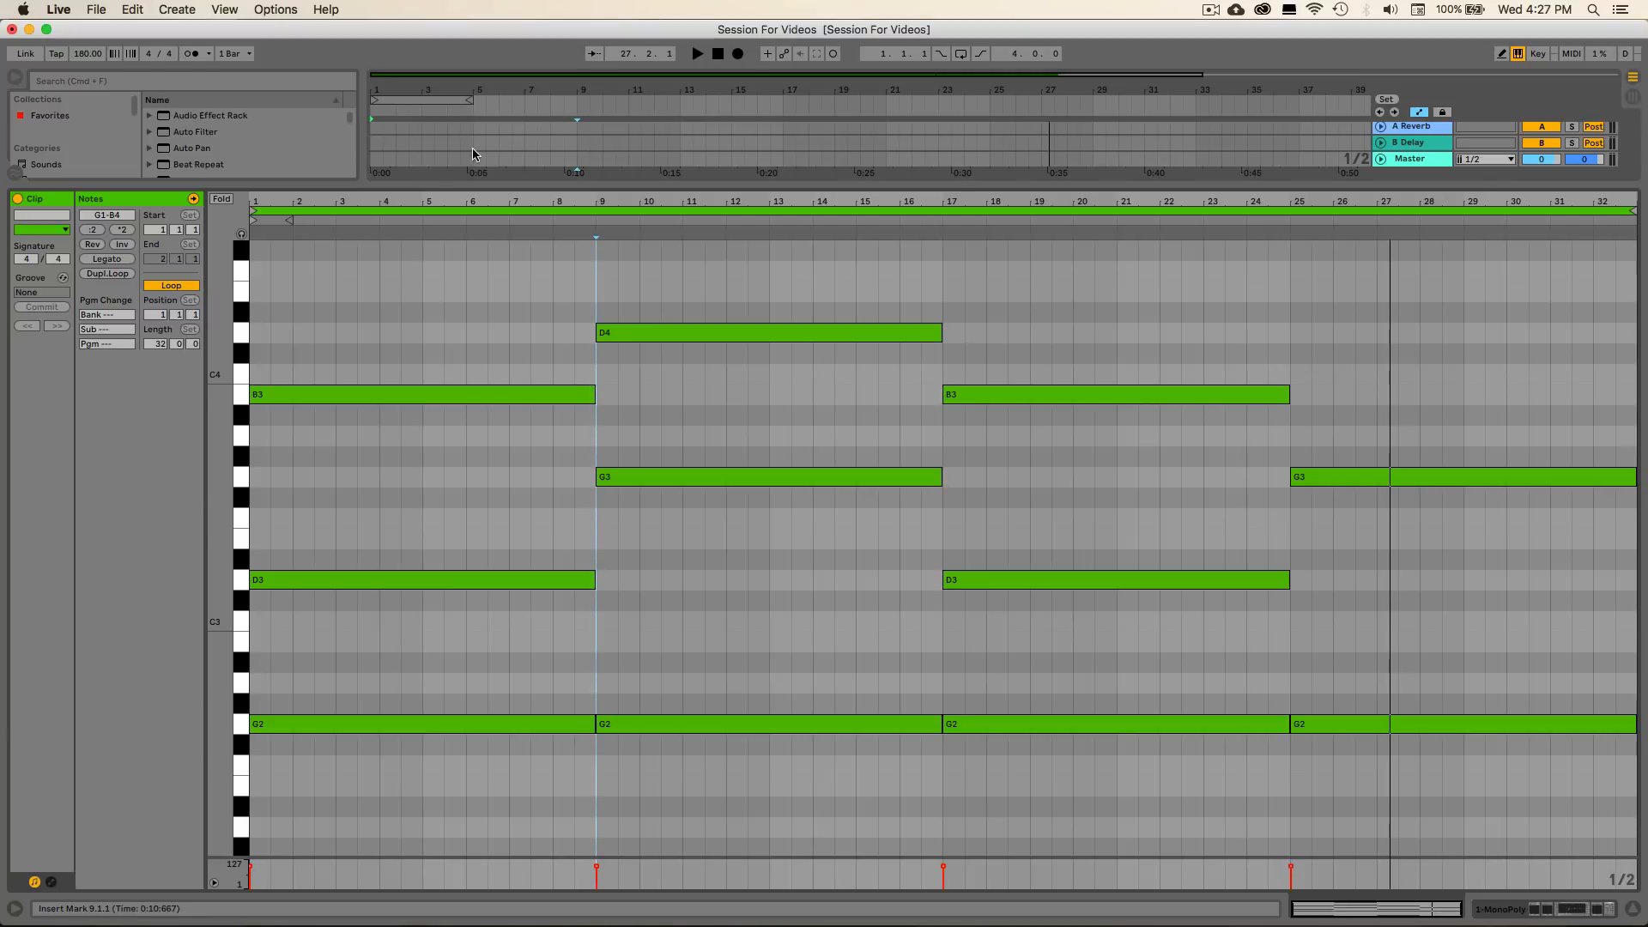
Add a D4 note at the start of bar 1 on the 1/64 grid and lengthen it to three grid steps
key(plus)
key(plus)
key(plus)
key(plus)
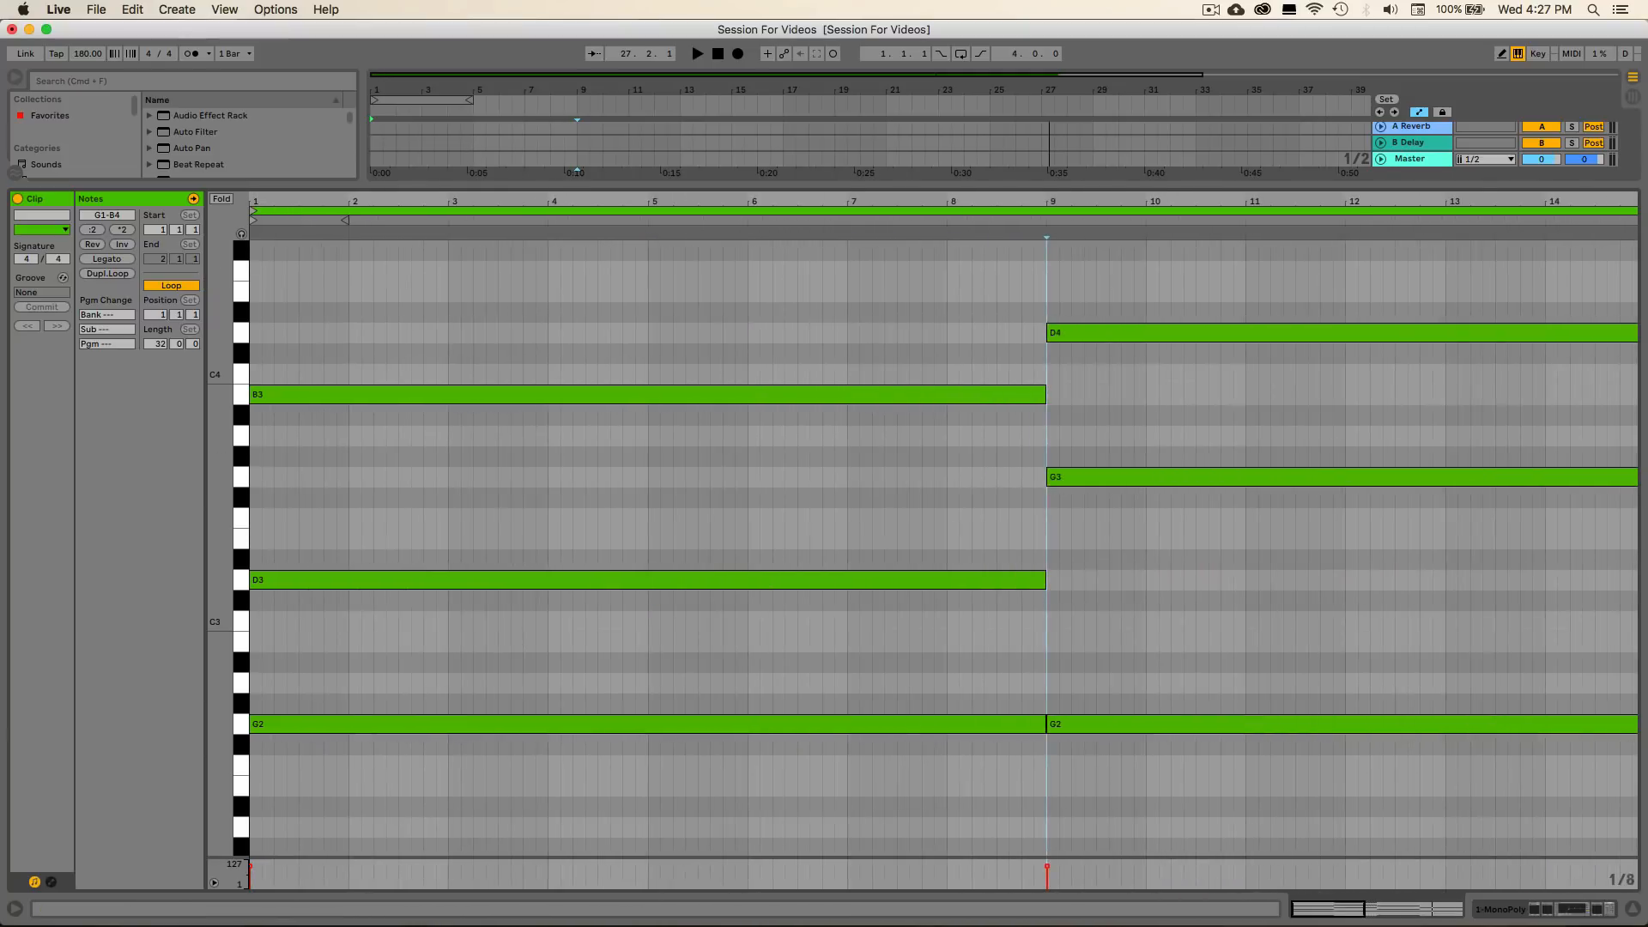
key(plus)
key(plus)
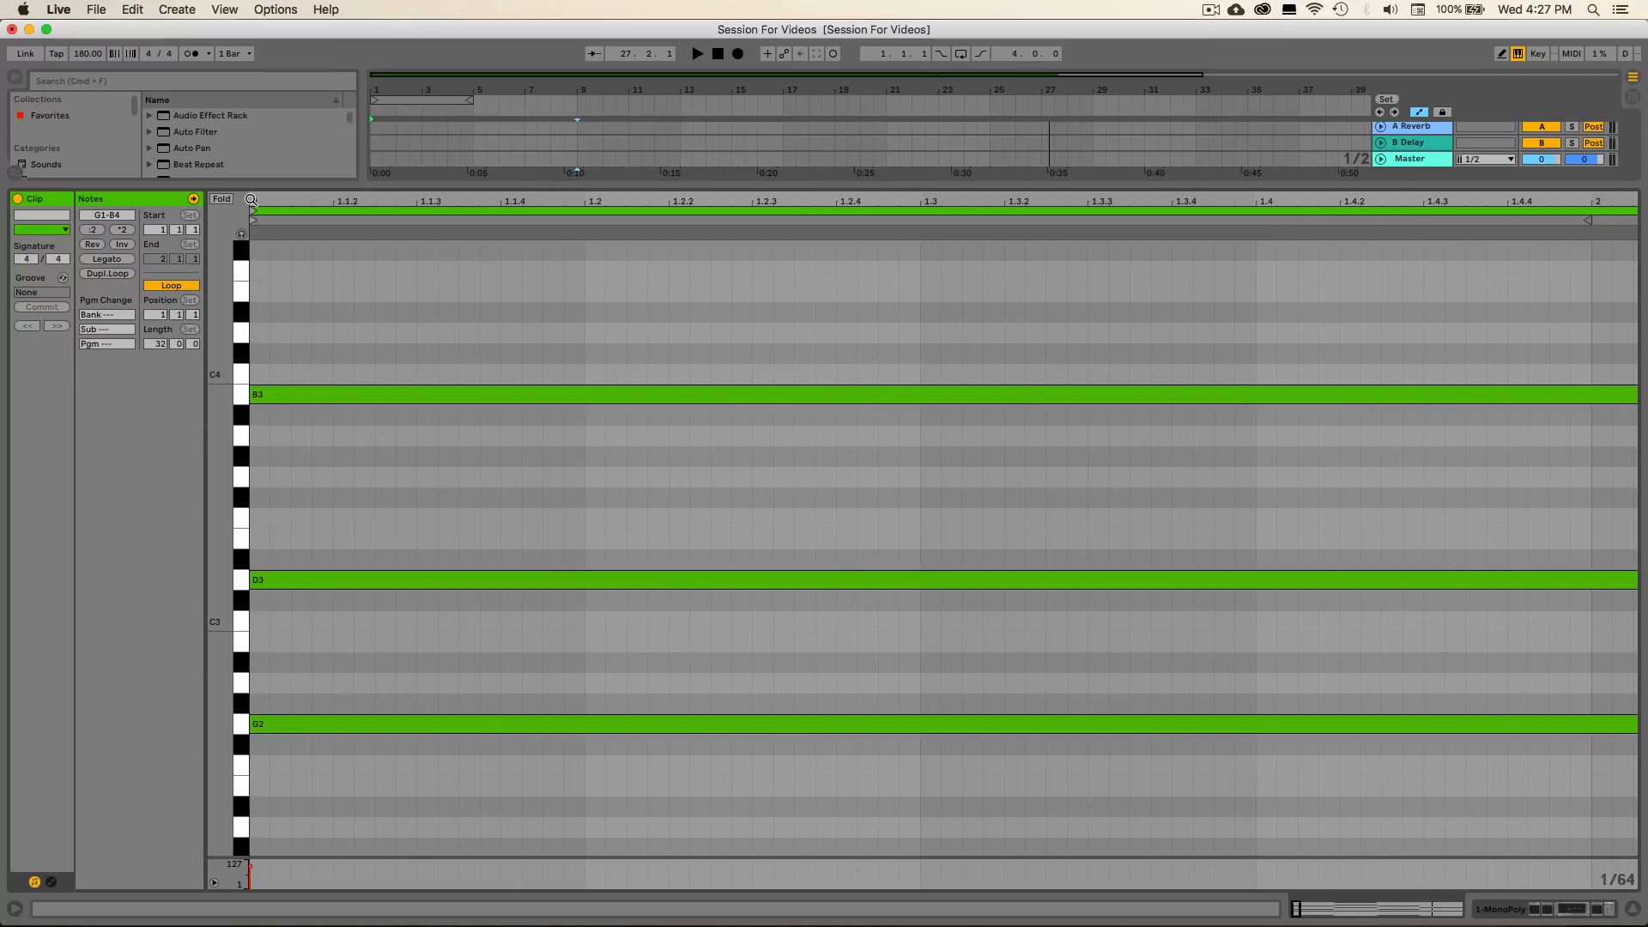
scroll(1106, 465, up, 10)
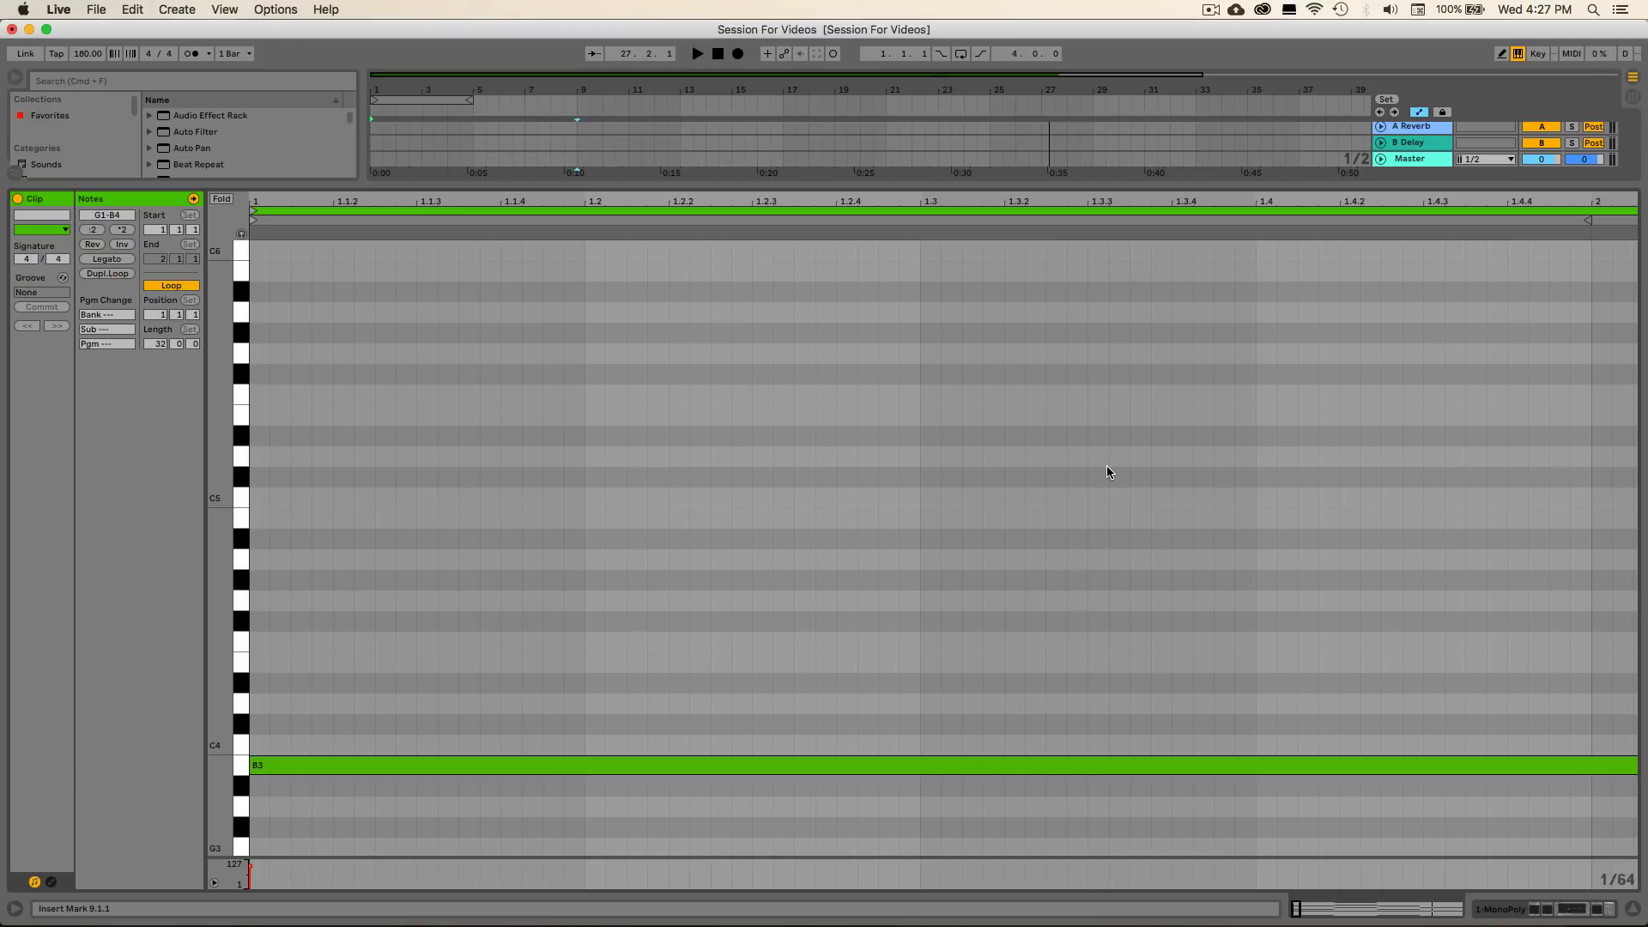
double_click(255, 702)
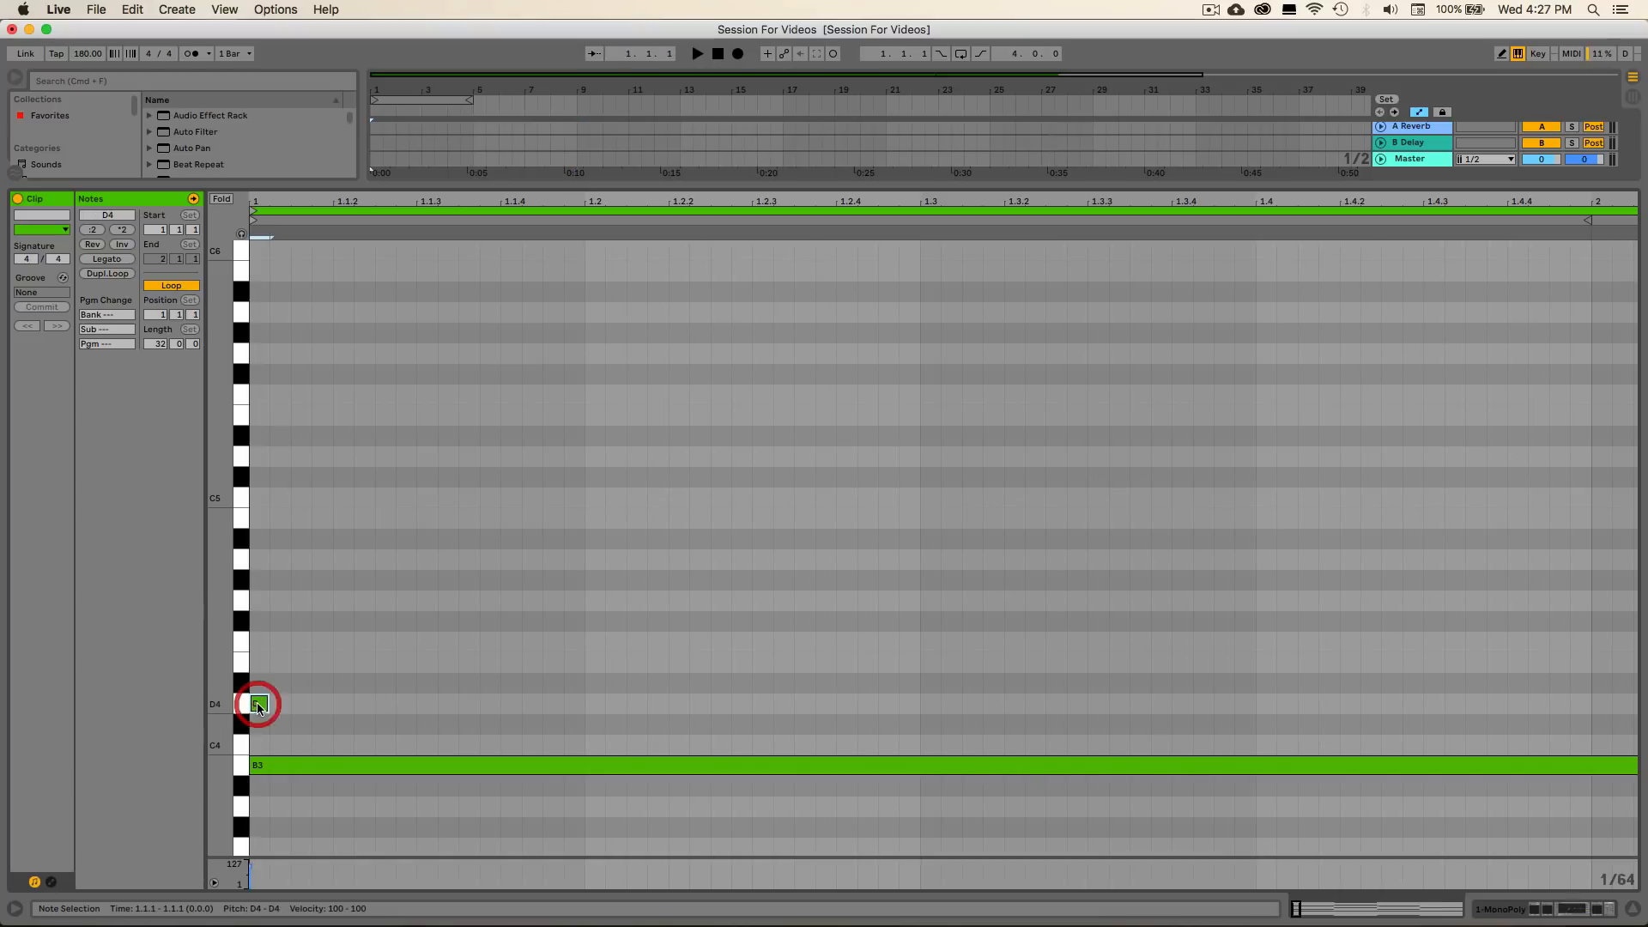
drag(267, 705, 296, 706)
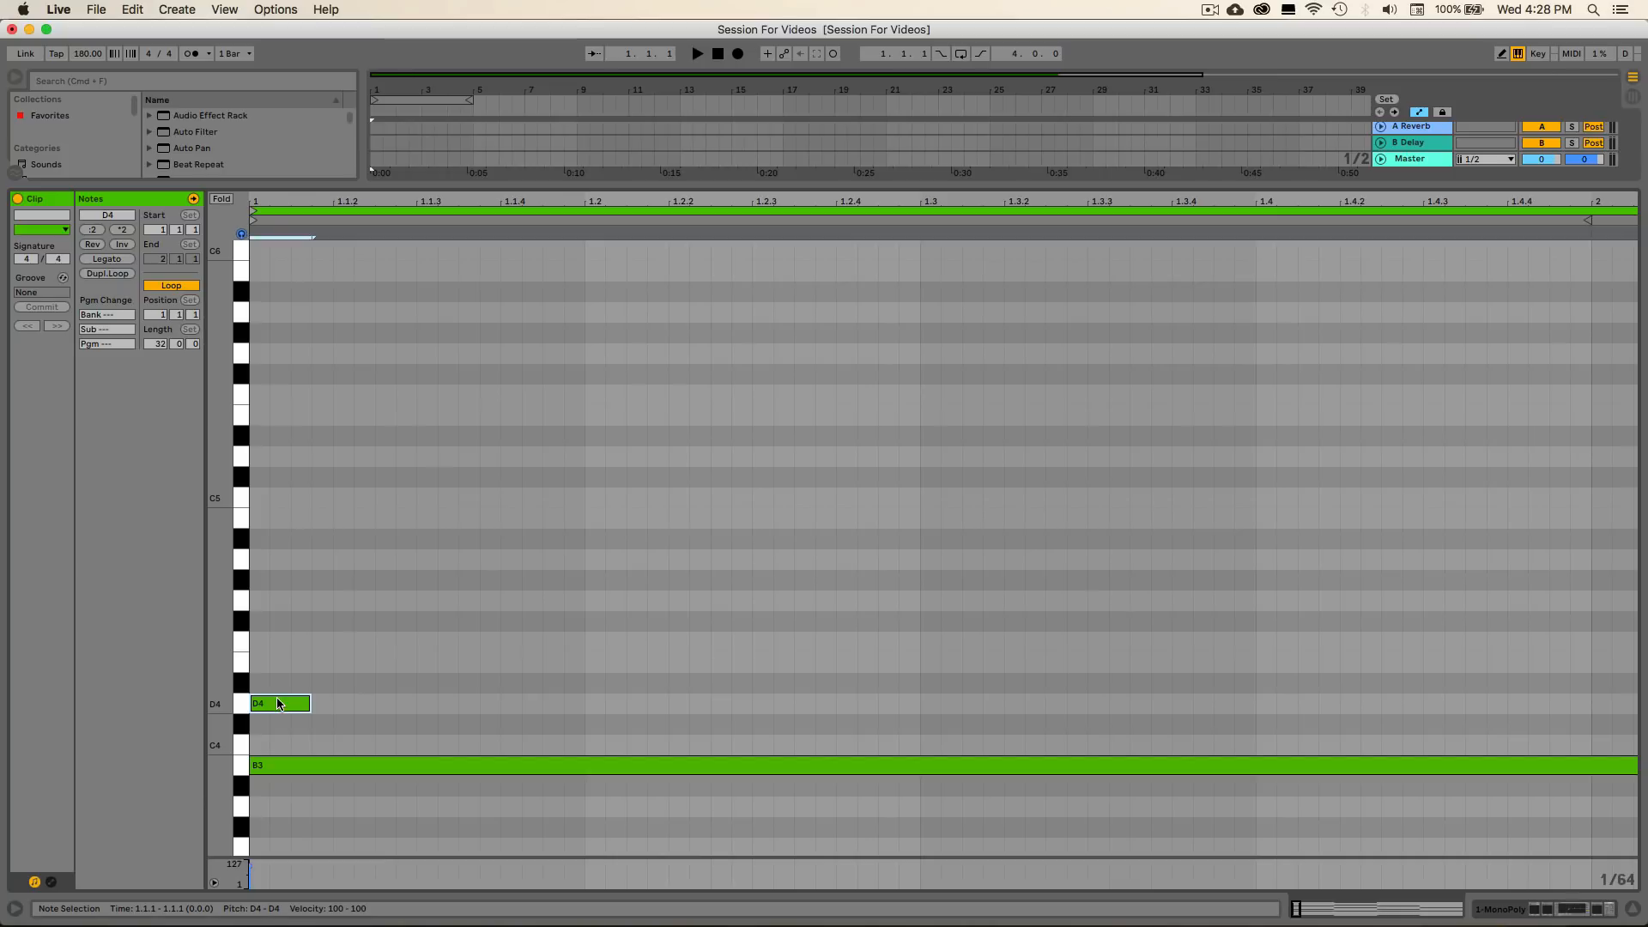
Copy the short D4 note right after itself as E4, add another copy after that raised to G4, and audition the D4 and E4 notes
drag(277, 702, 344, 673)
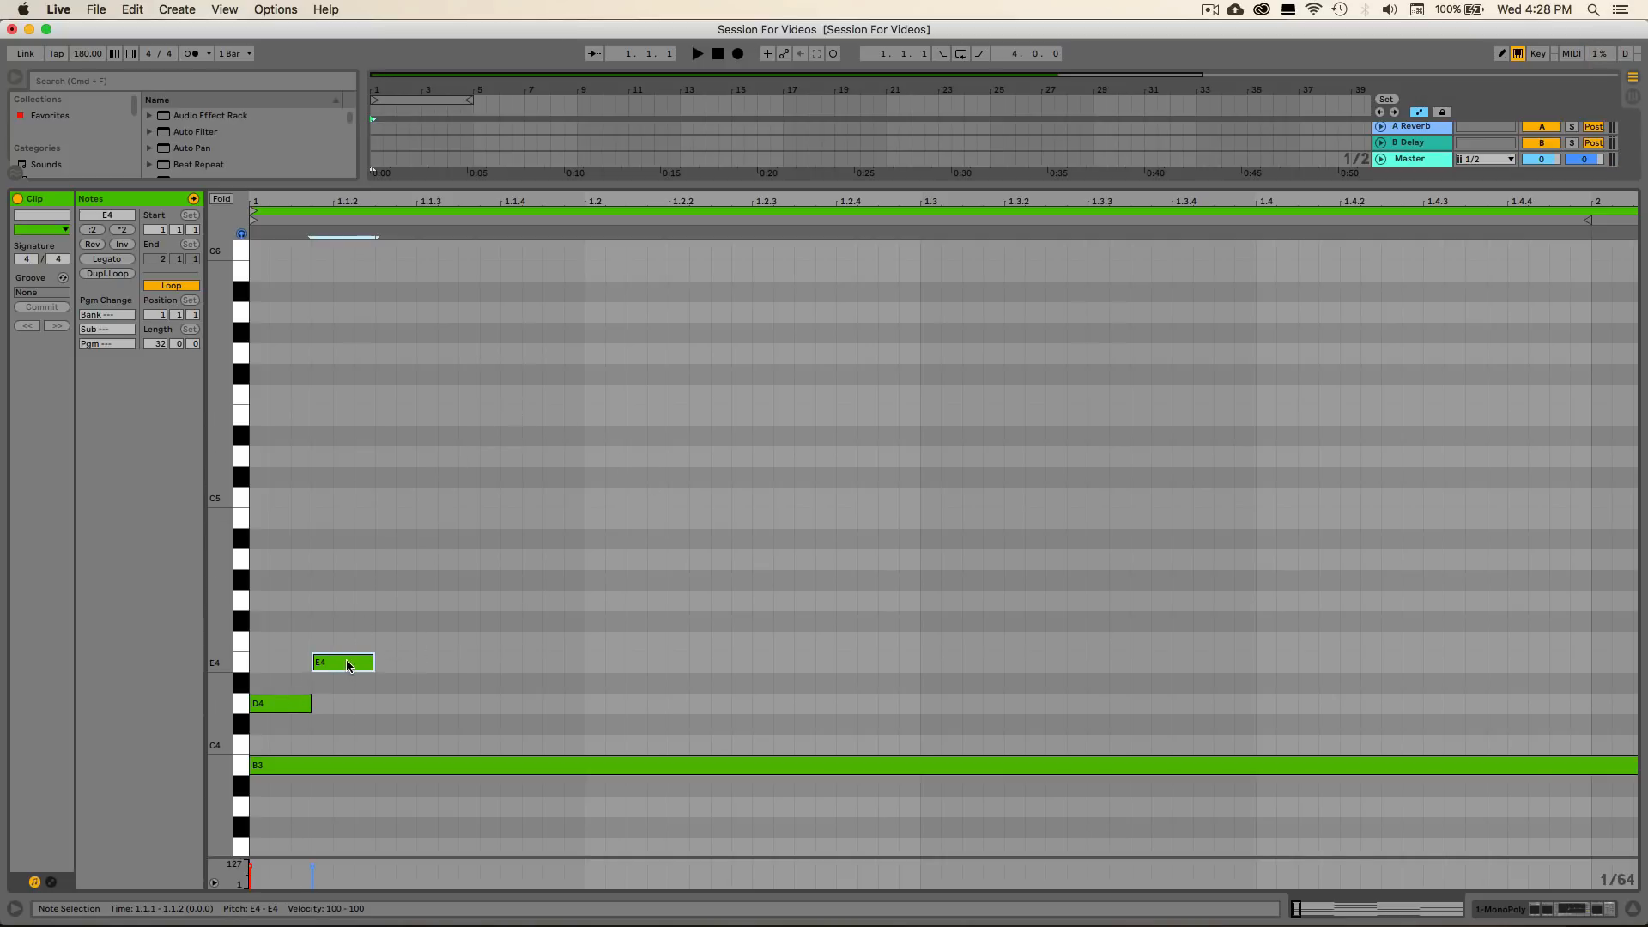
drag(349, 665, 412, 667)
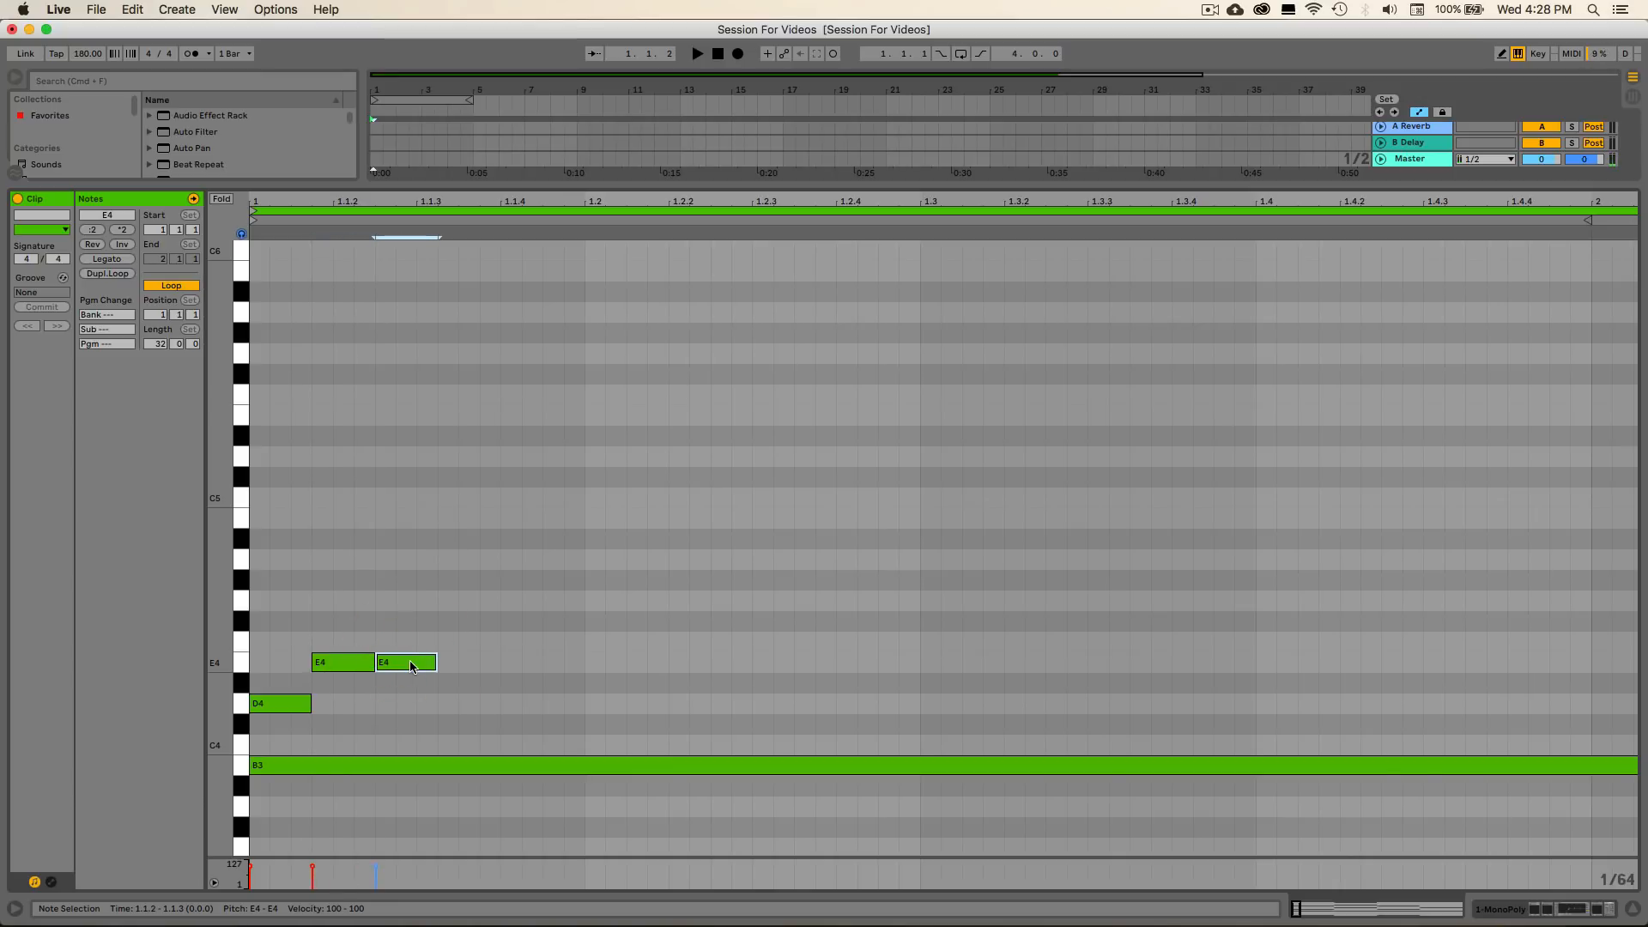
key(Up)
key(Up)
key(Up)
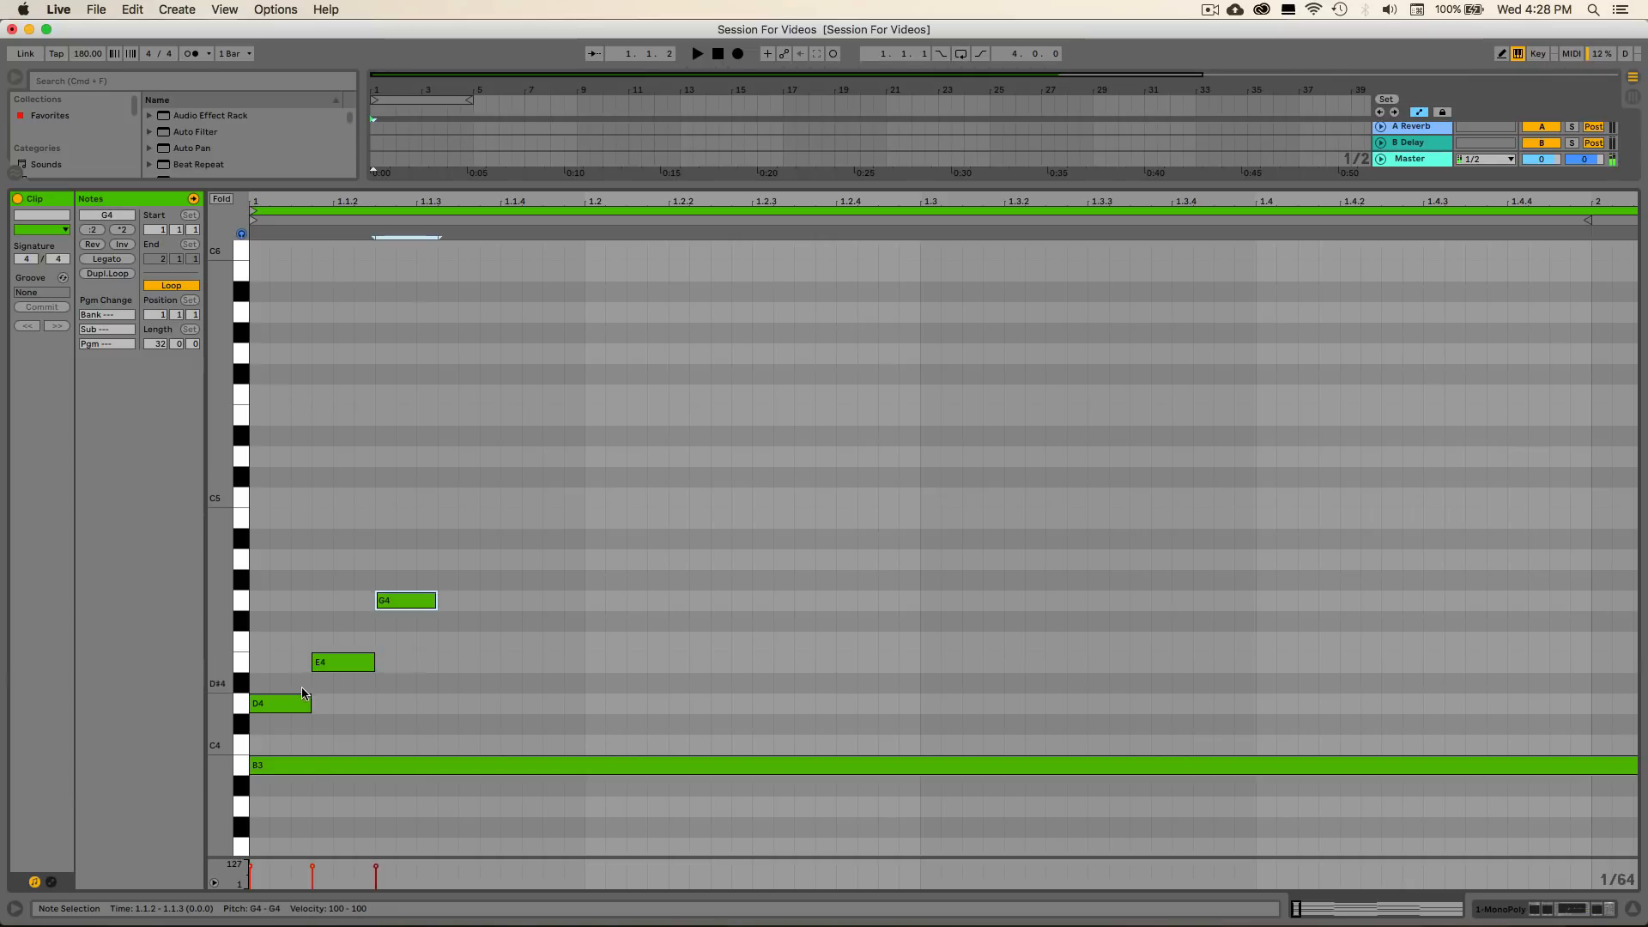
click(283, 704)
click(322, 666)
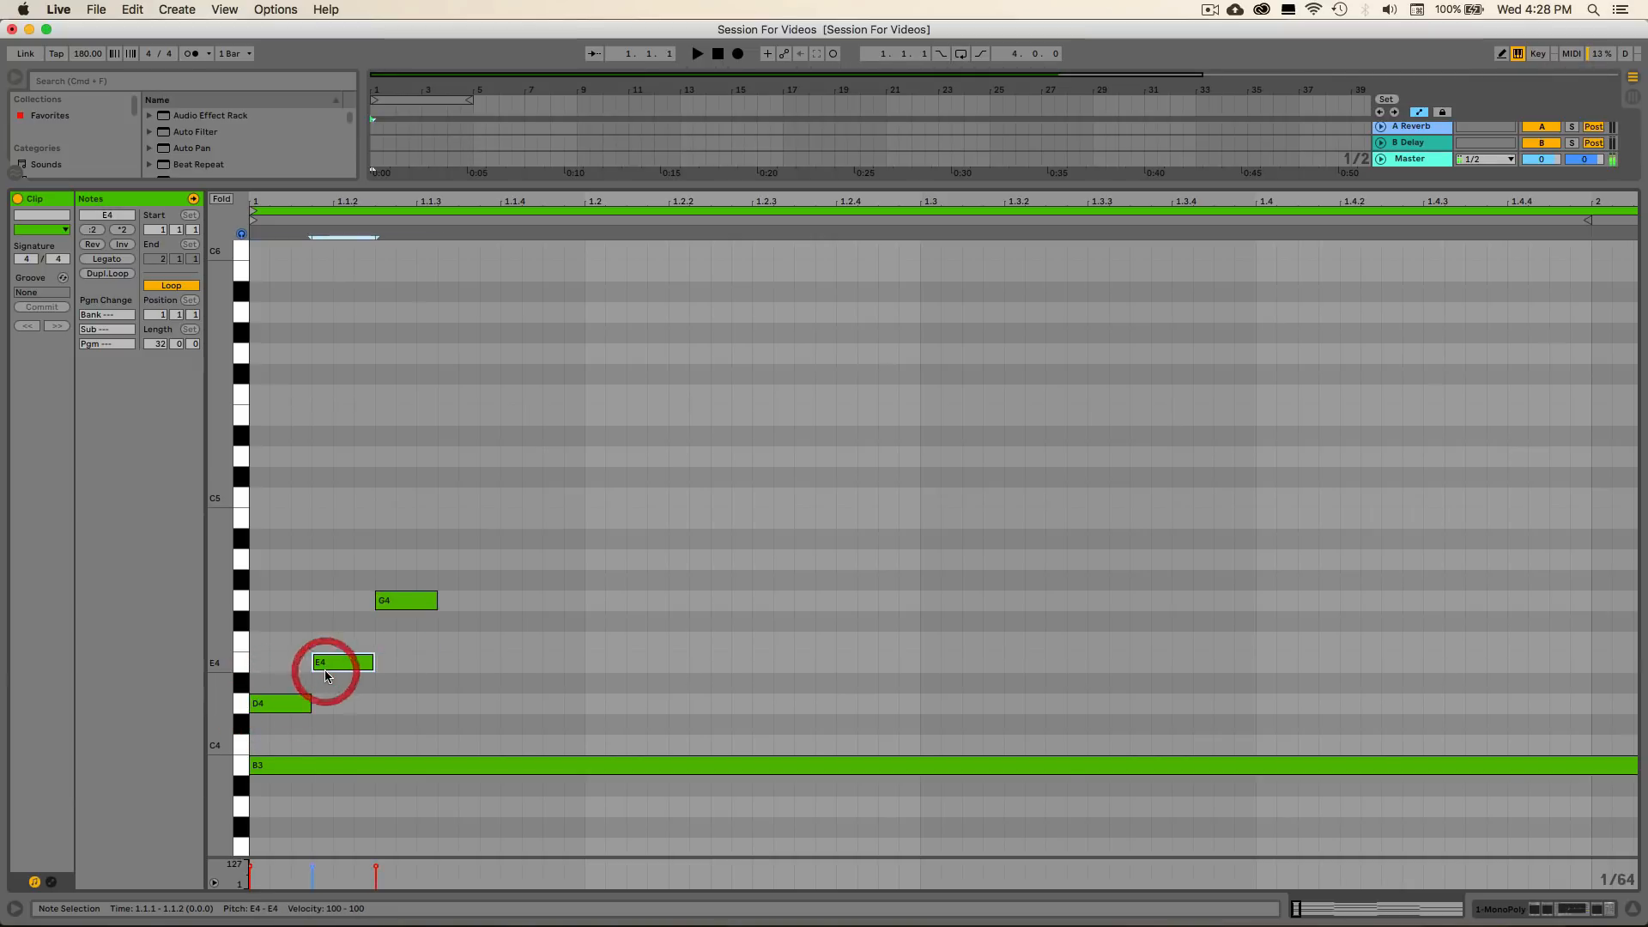
Copy the short G4 note into consecutive A4, B4 and D5 notes on the 1/64 grid, and play the rising phrase
click(400, 606)
drag(414, 600, 594, 464)
click(478, 556)
click(532, 526)
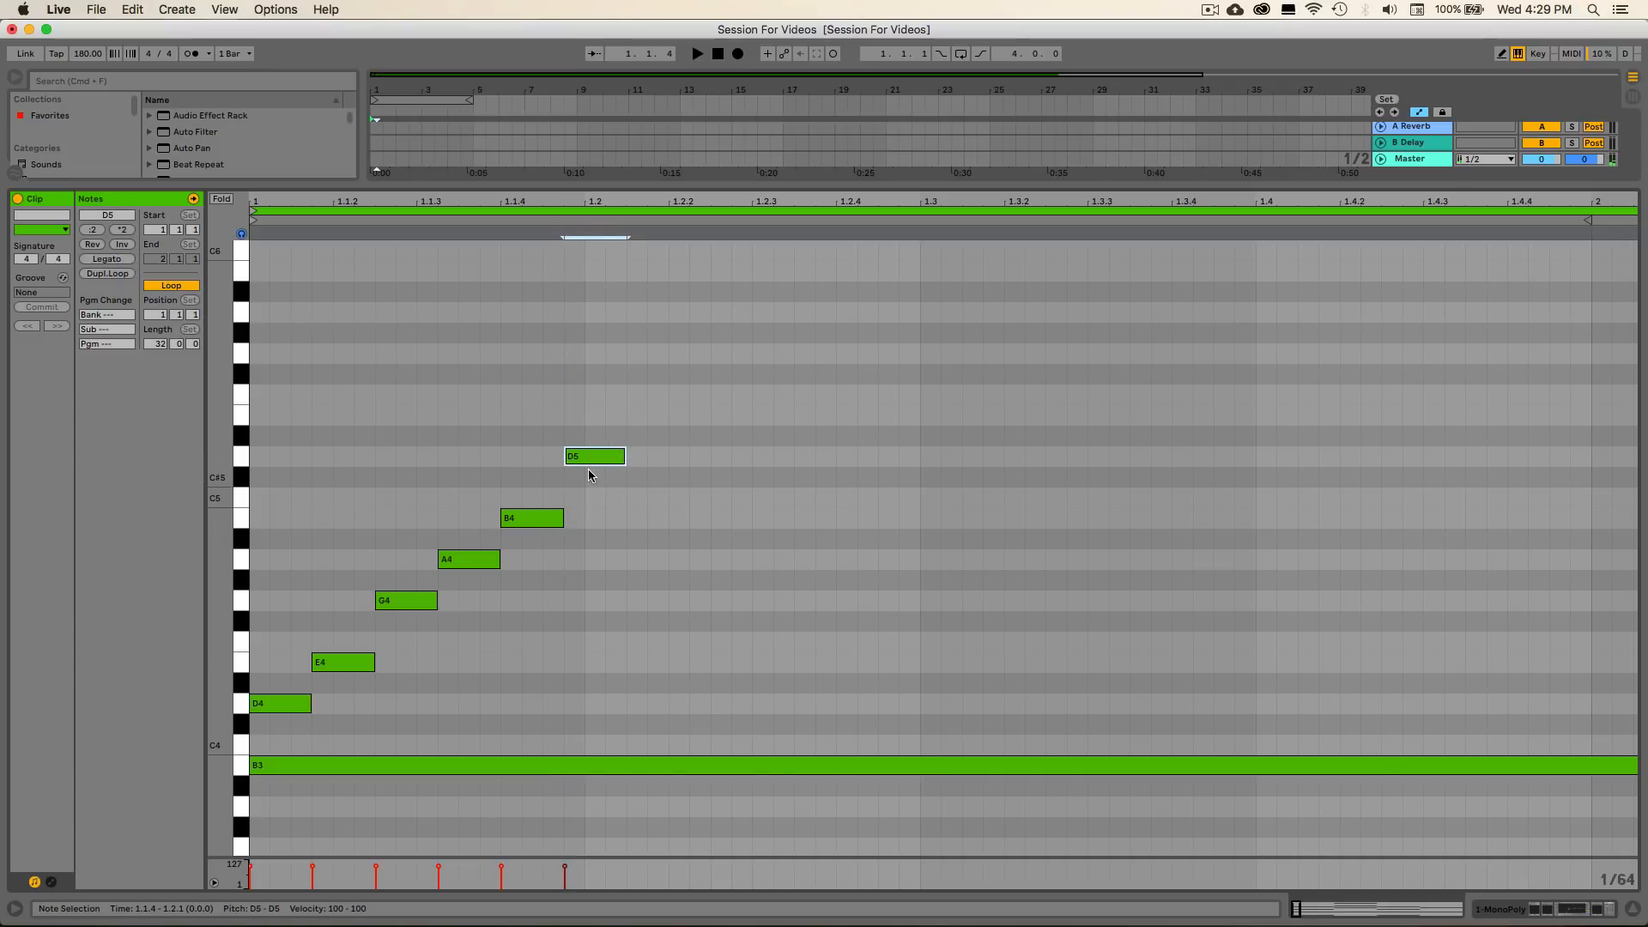
key(space)
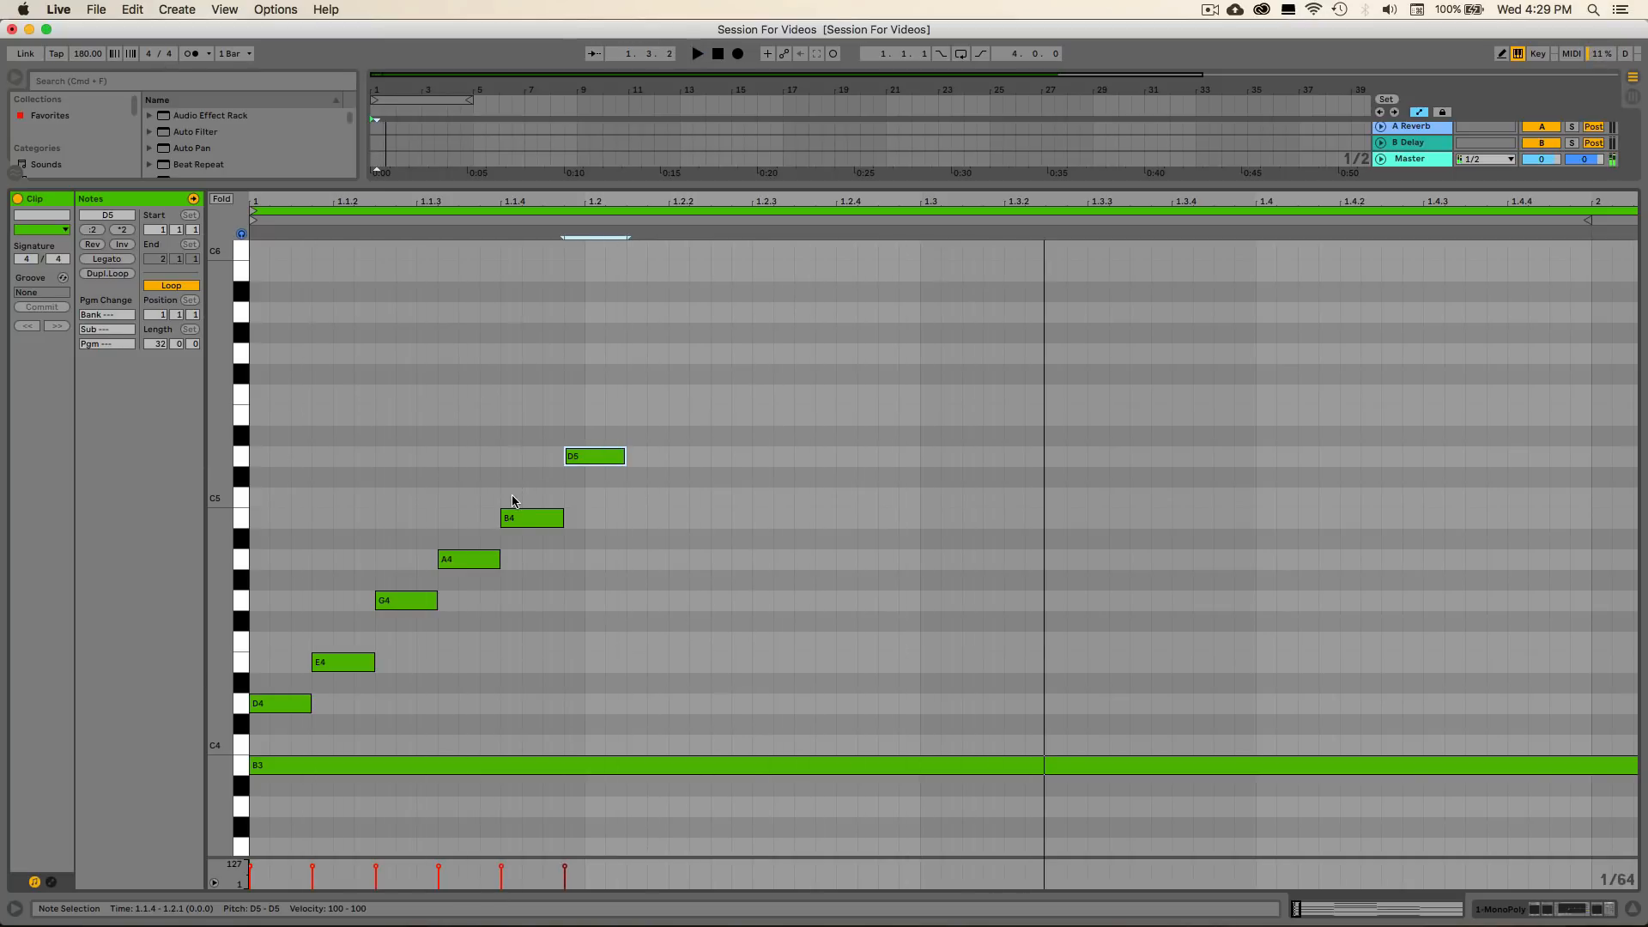
Extend the rising phrase with another B4 and D5, each directly following the previous short note
double_click(666, 504)
drag(666, 506, 722, 462)
double_click(725, 486)
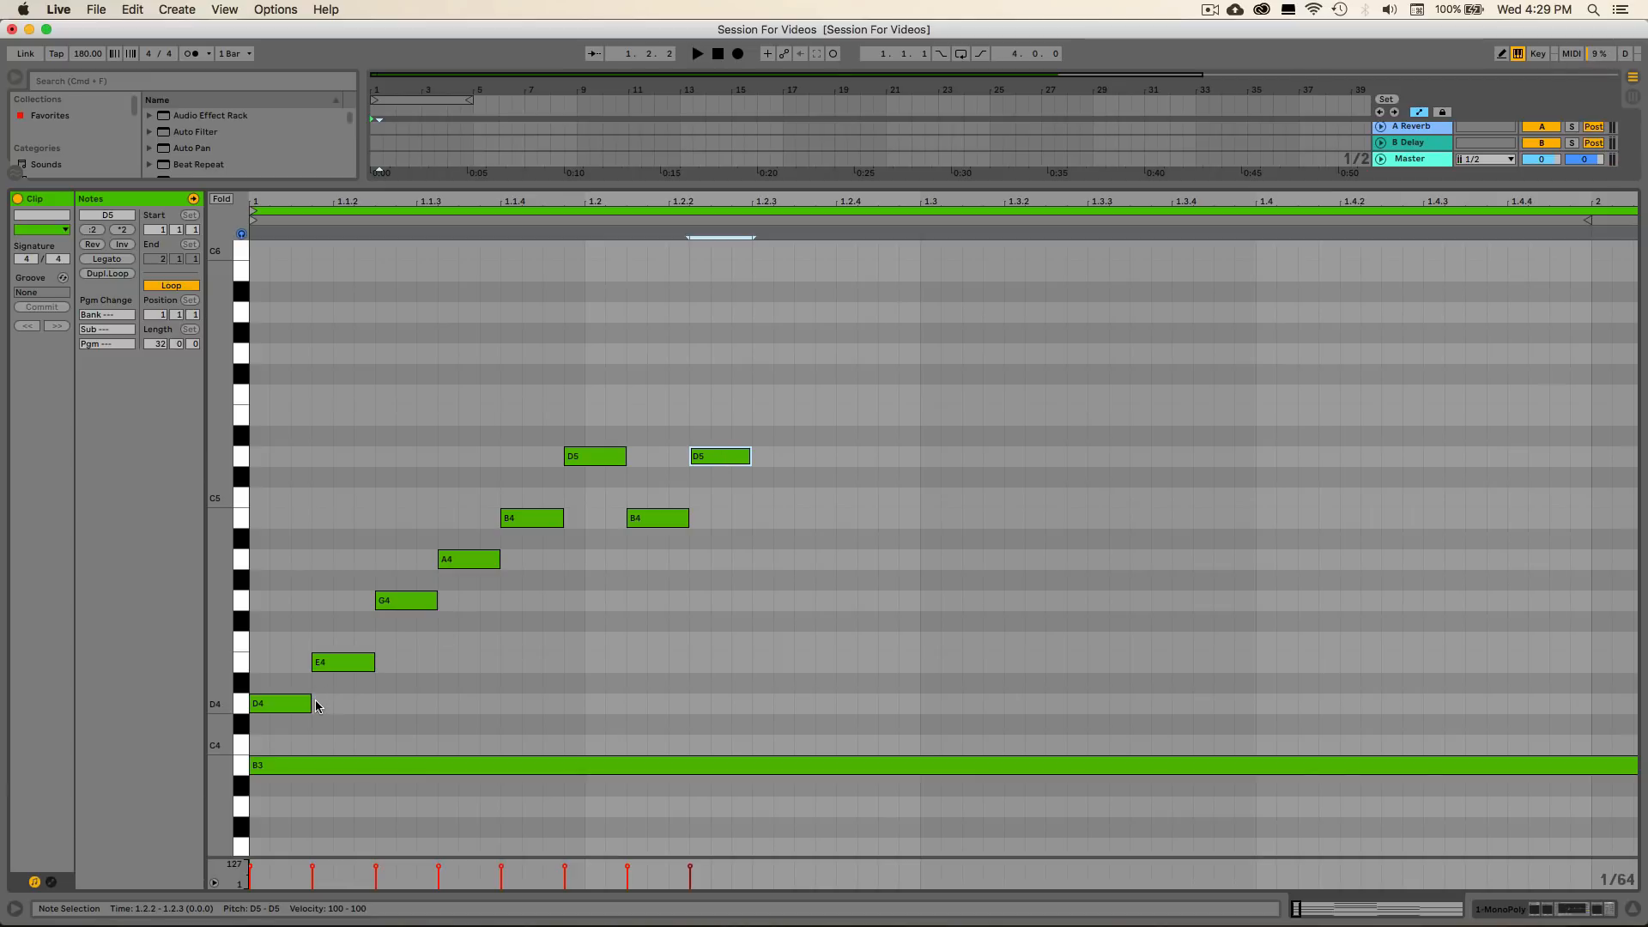
Lengthen the opening D4 to a sixteenth note and rebuild E4, G4, A4 and B4 after it as consecutive sixteenths, removing the shorter notes
drag(308, 702, 357, 672)
right_click(396, 665)
click(391, 644)
key(Delete)
drag(291, 700, 643, 524)
double_click(388, 605)
double_click(457, 565)
double_click(529, 529)
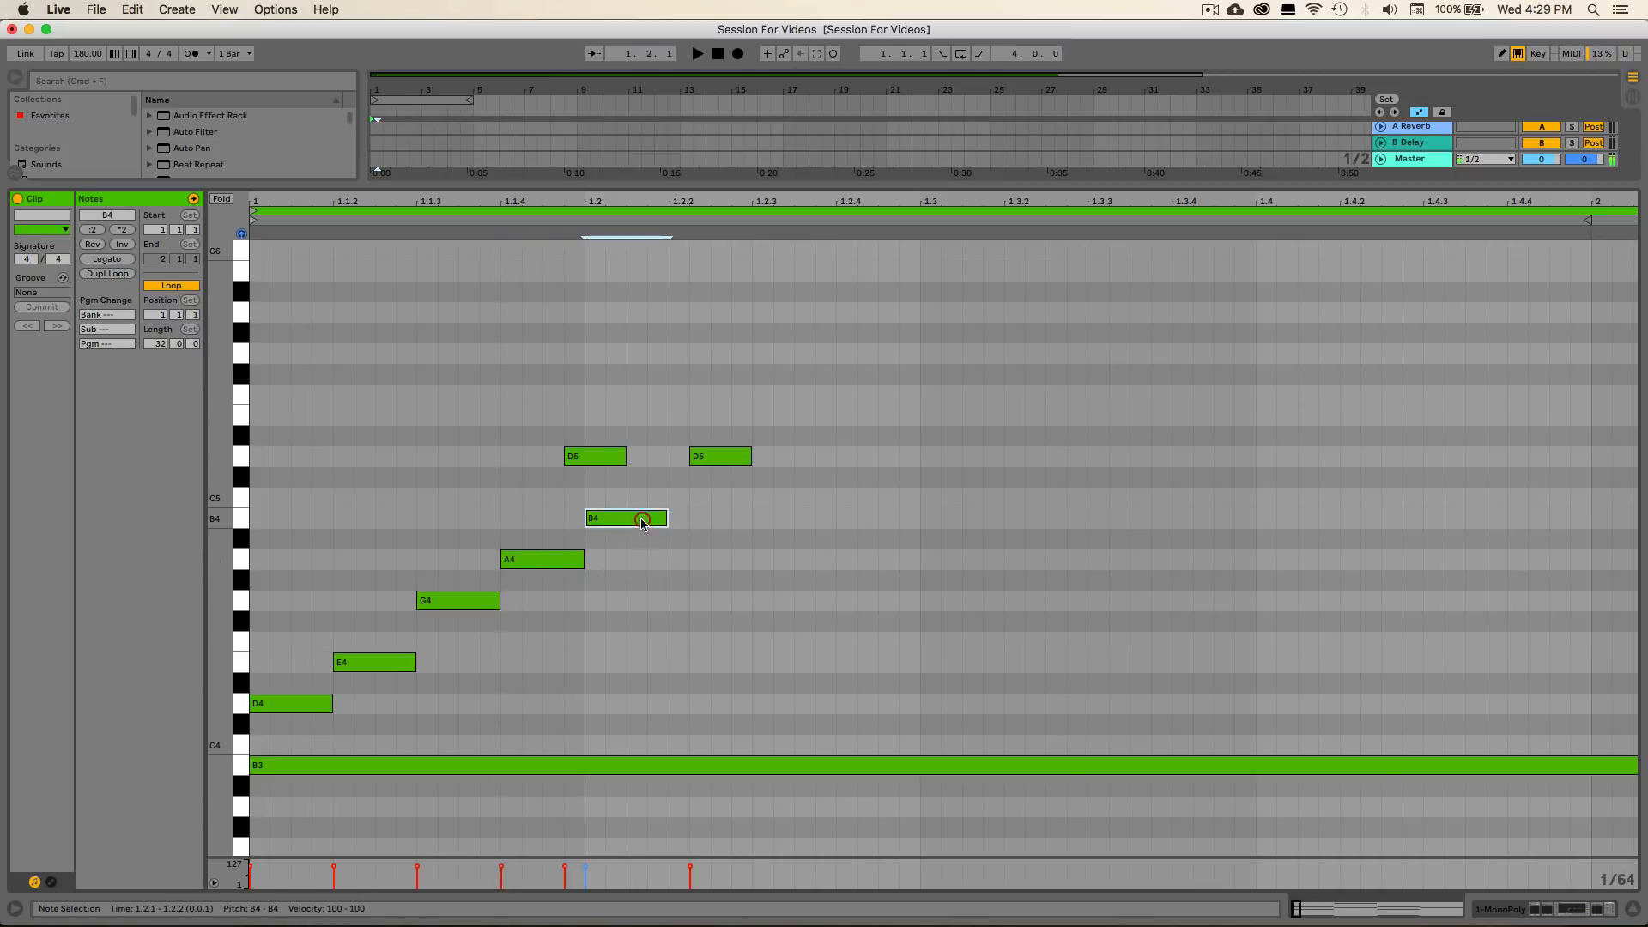
Delete the two short D5 notes, copy the B4 note into sixteenth notes D5, B4 and D5 up to beat 1.3, and play the phrase
double_click(597, 461)
double_click(709, 464)
click(649, 517)
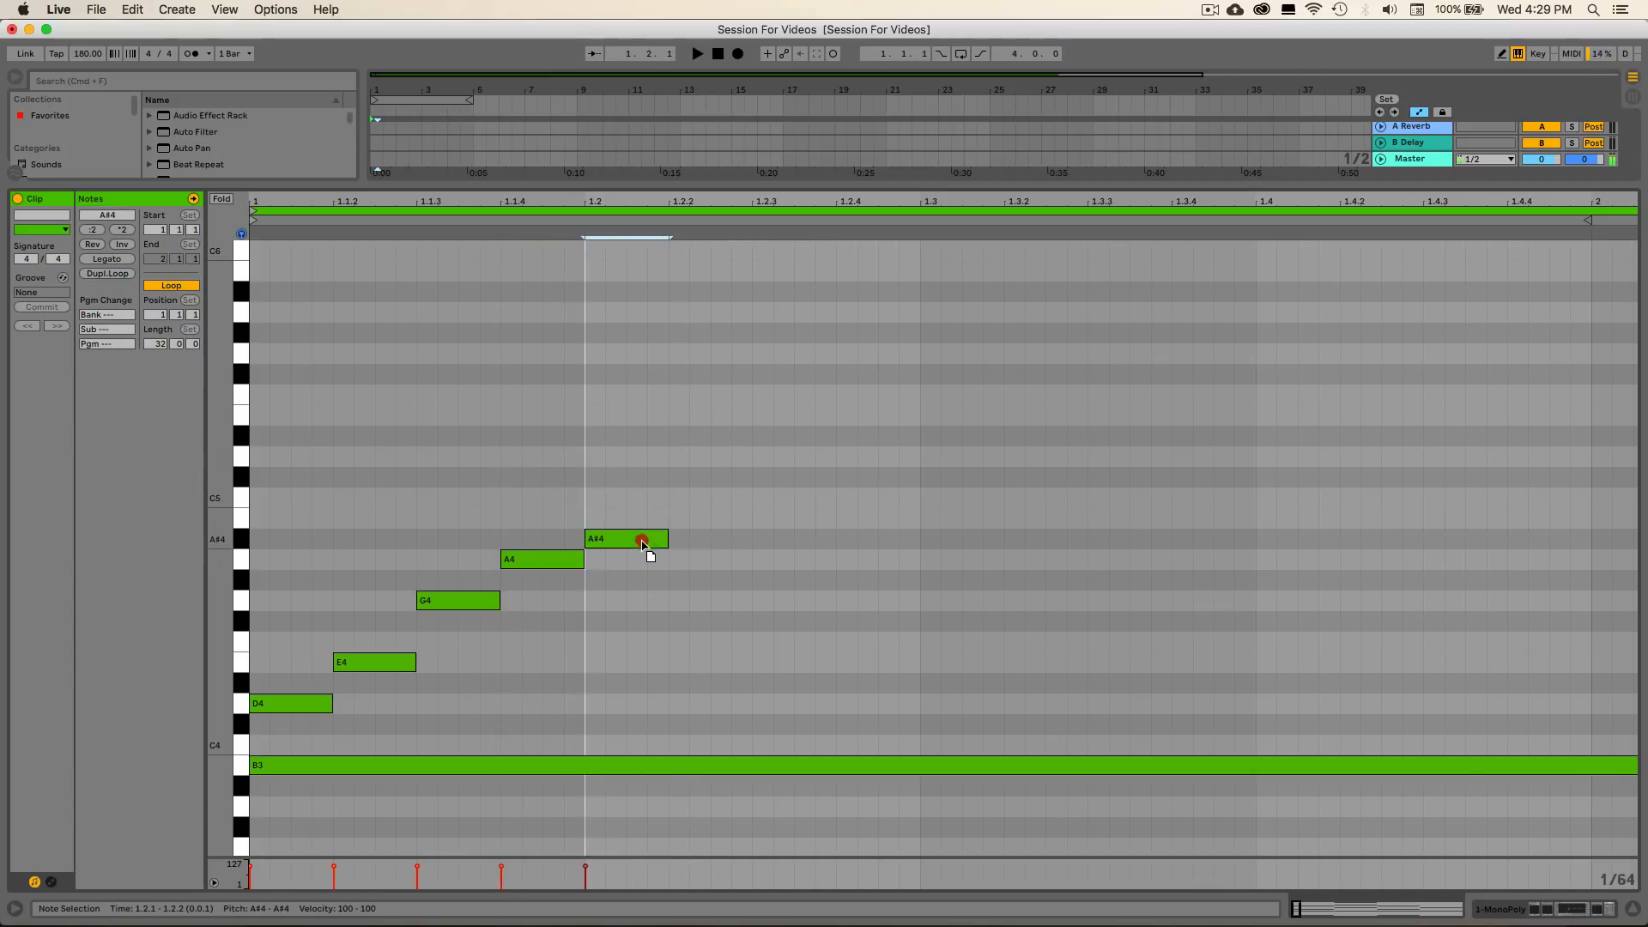
double_click(718, 501)
drag(717, 500, 783, 515)
double_click(771, 505)
double_click(876, 456)
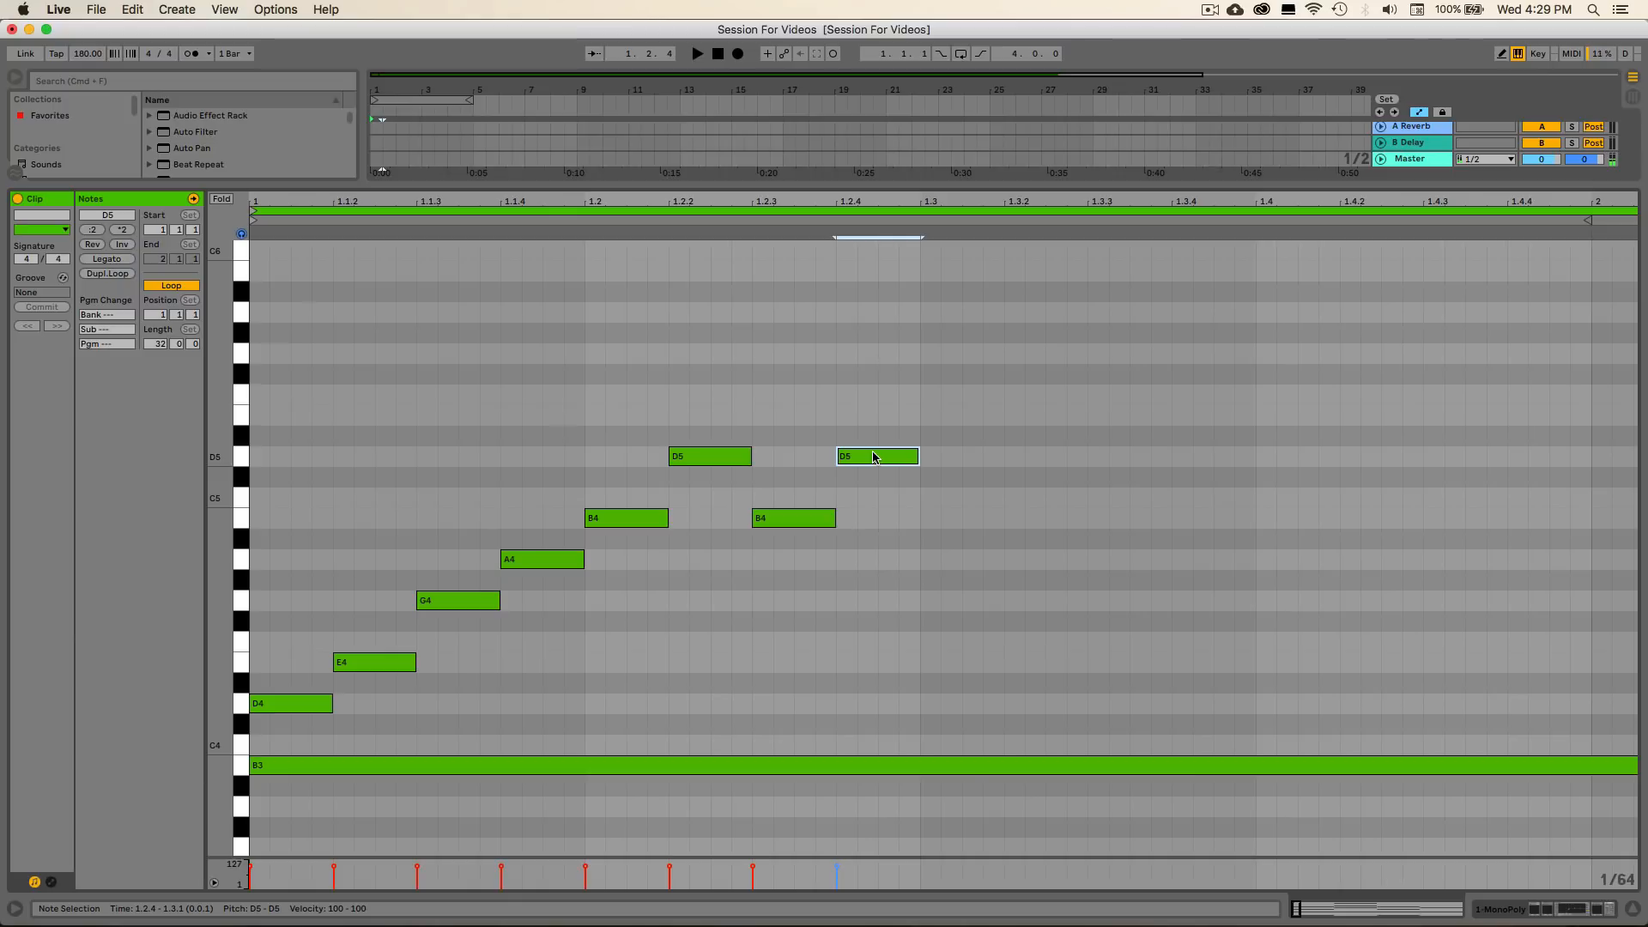
key(space)
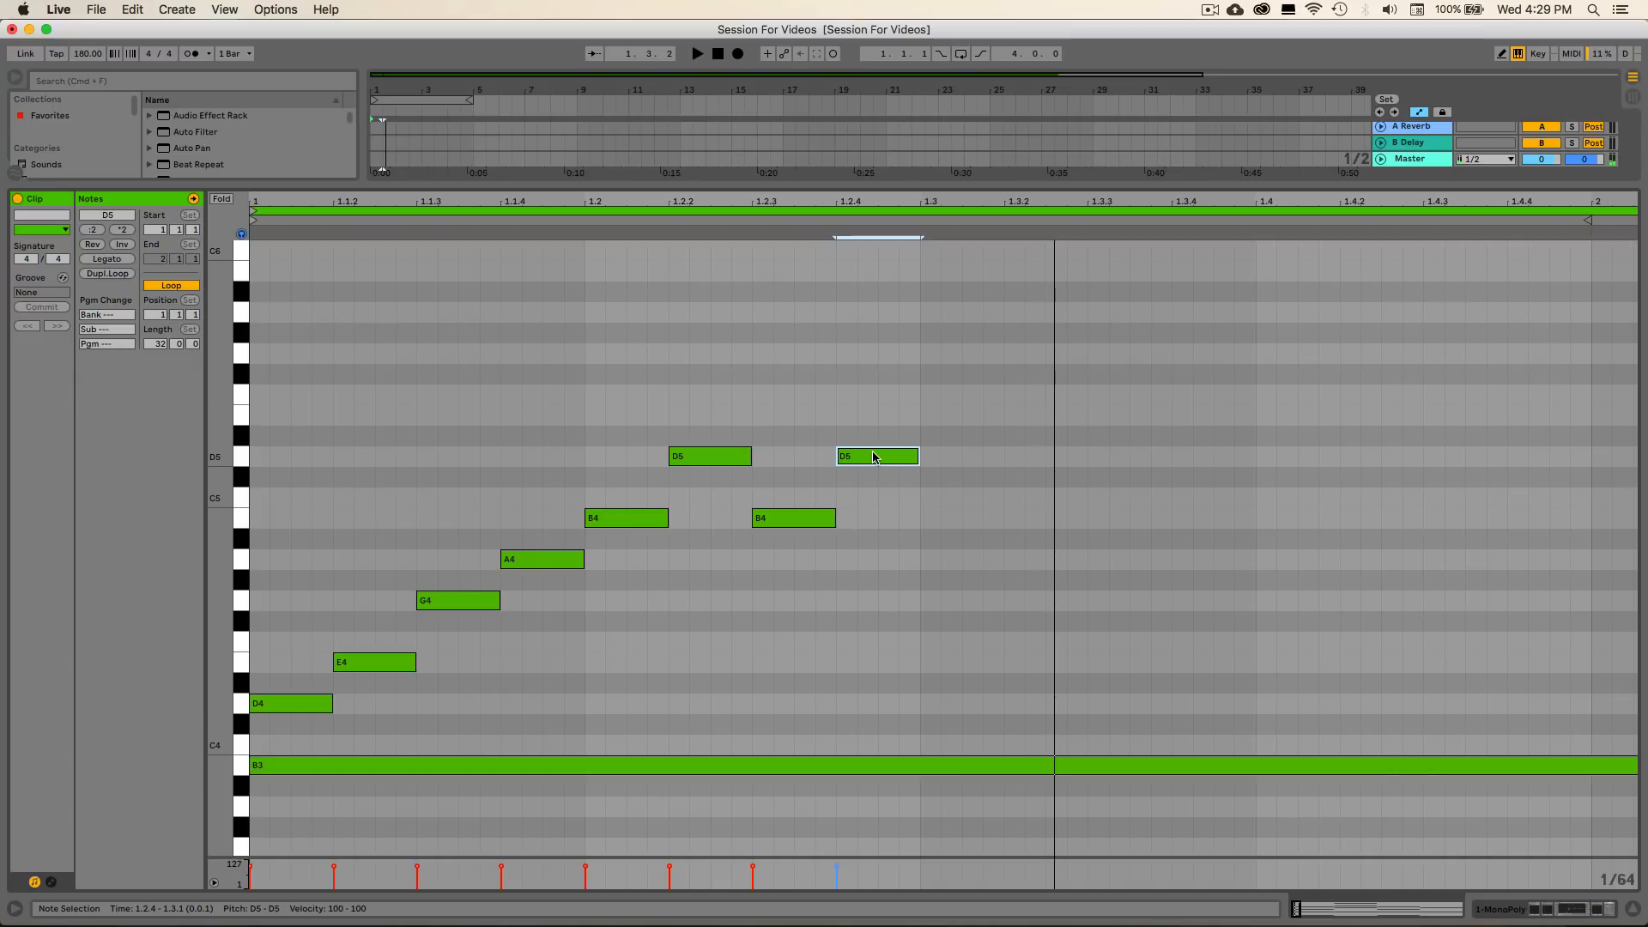
Continue the arpeggio through beat 1.3 with sixteenth-note copies on A4, B4, D5 and E5
scroll(842, 444, down, 1)
scroll(843, 444, right, 1)
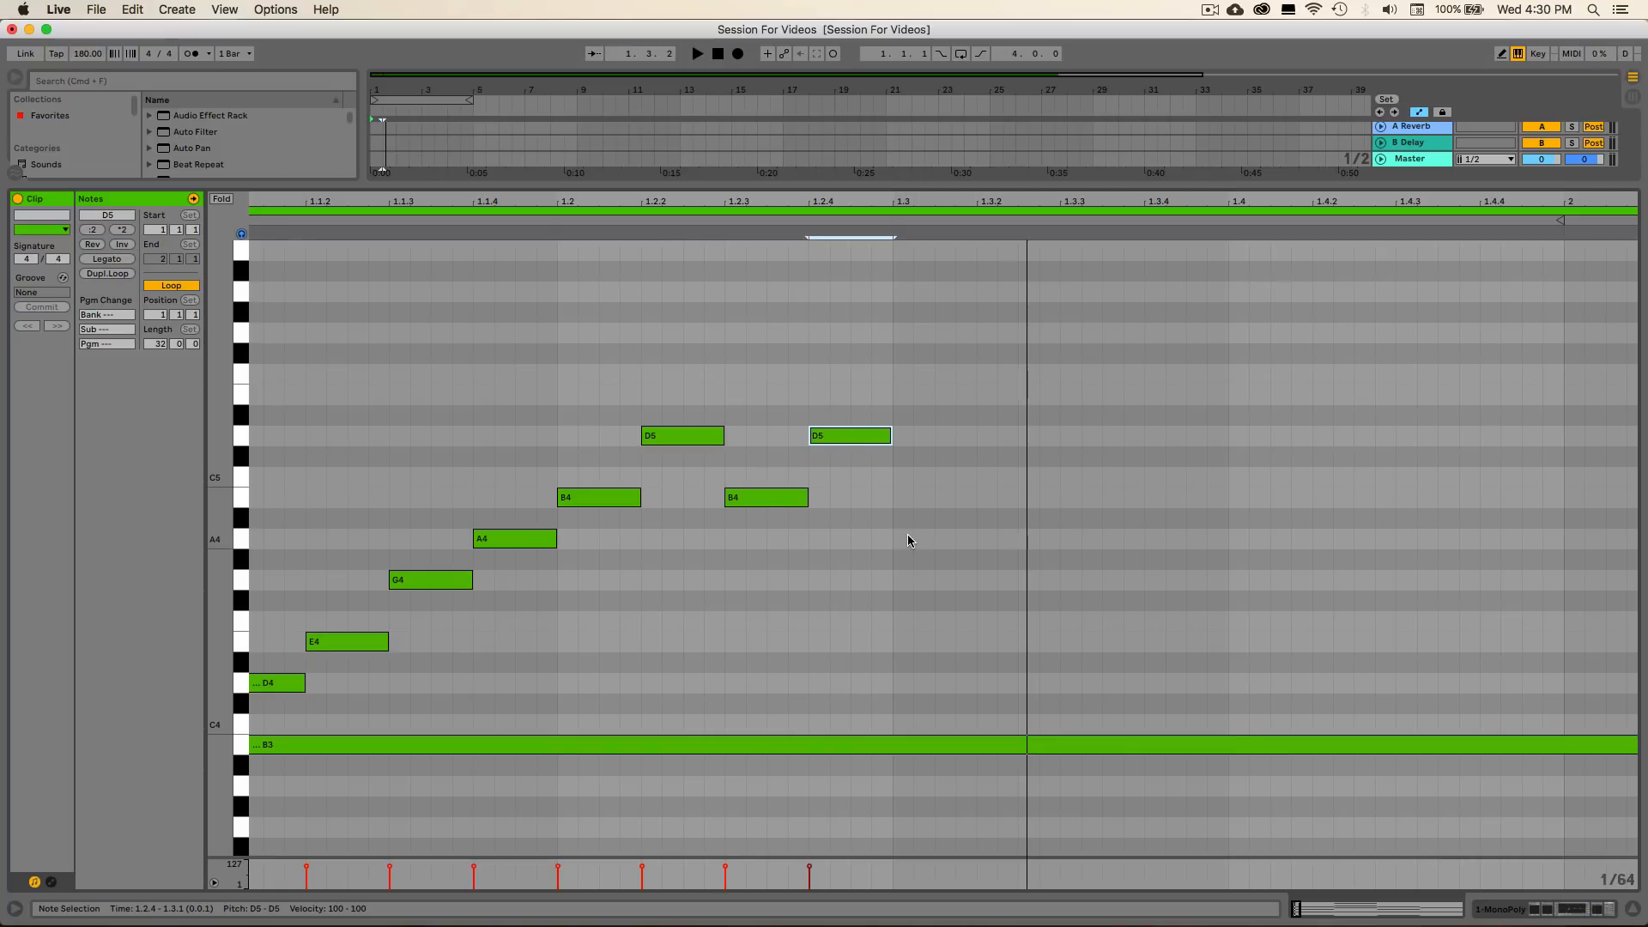
drag(838, 436, 929, 546)
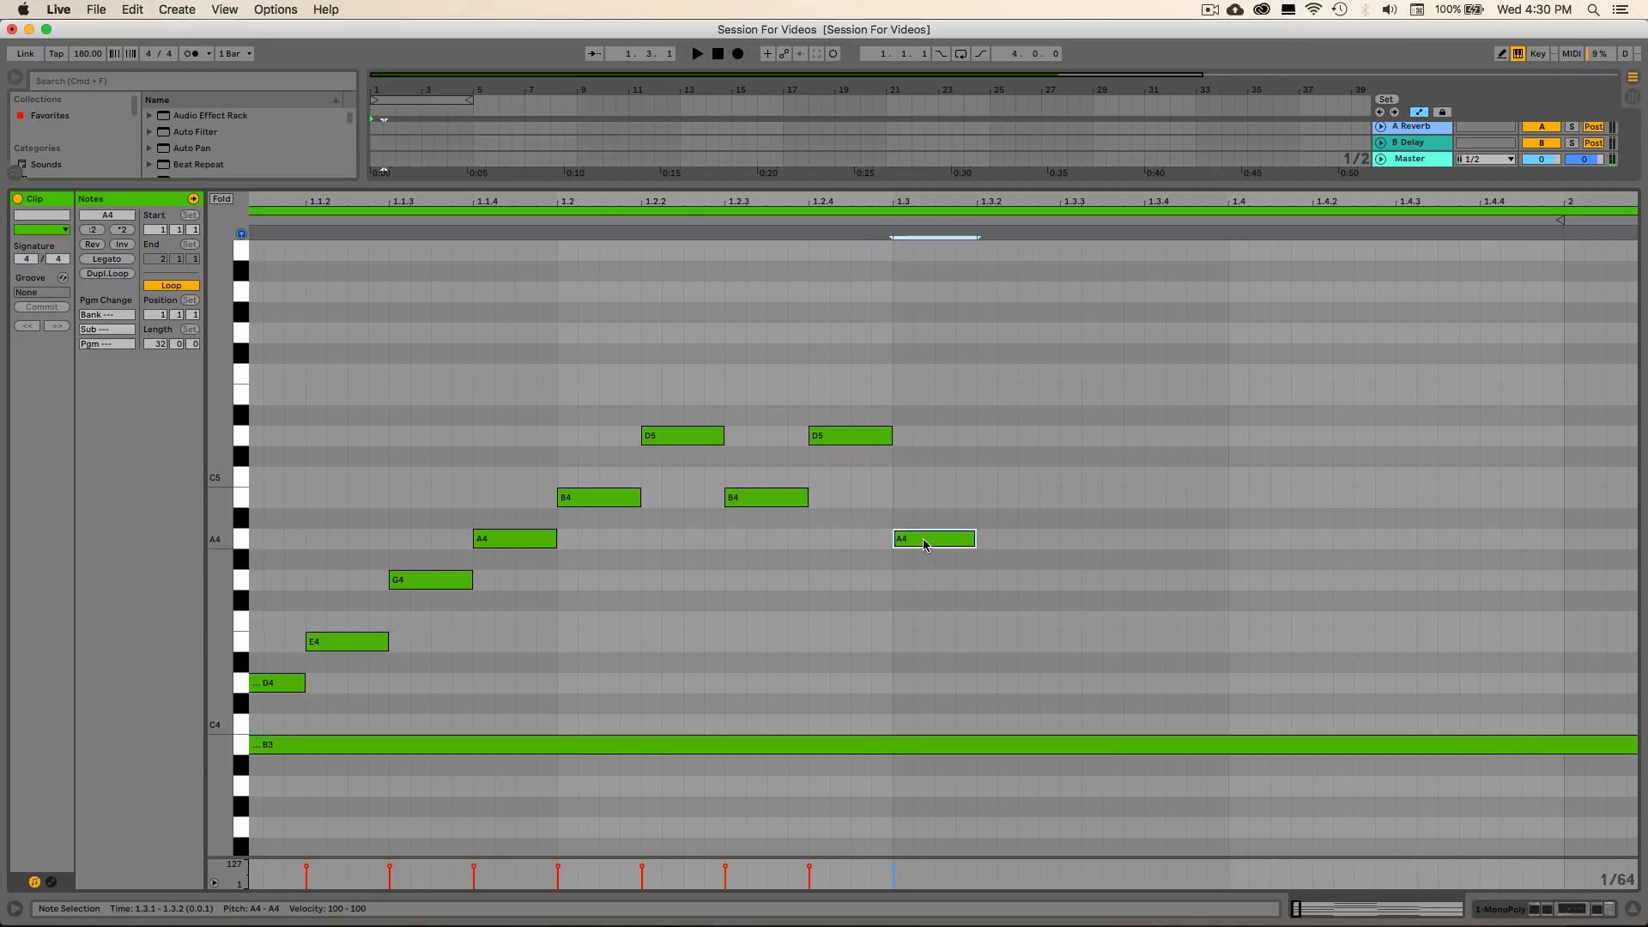
mouse_move(925, 544)
mouse_down()
mouse_move(987, 545)
mouse_move(994, 492)
mouse_move(1082, 482)
mouse_move(1091, 441)
mouse_move(1163, 441)
mouse_move(1166, 404)
mouse_up()
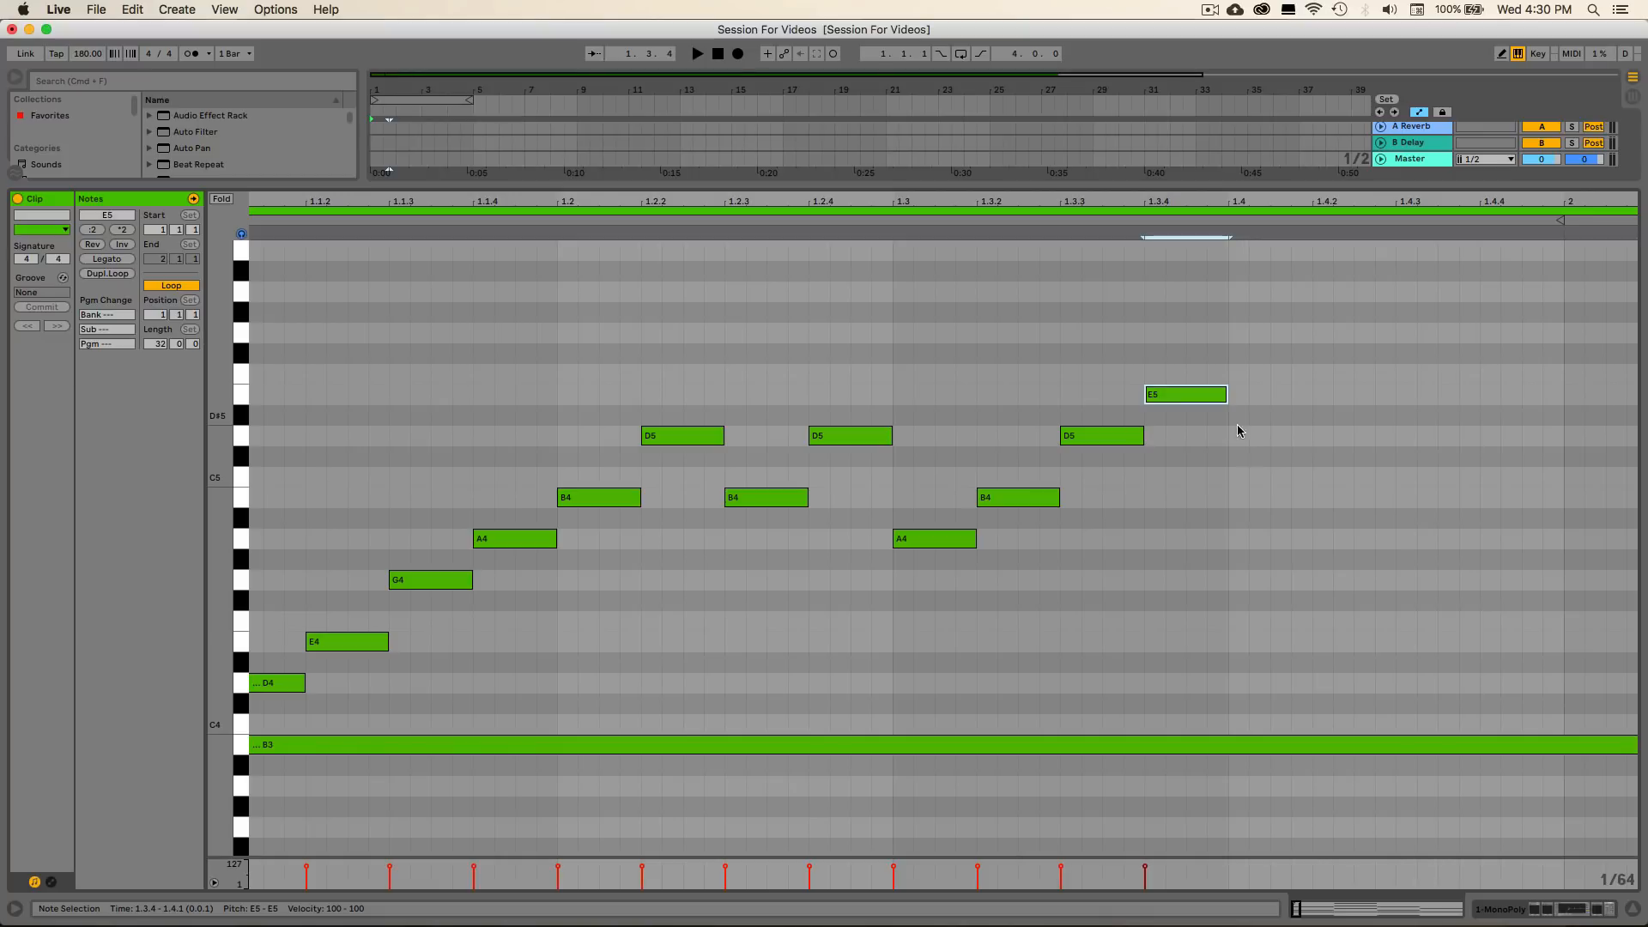
Complete beat 1.4 with sixteenth notes on G5, E5, D5 and B4, and play the full one-bar arpeggio
scroll(1245, 429, right, 2)
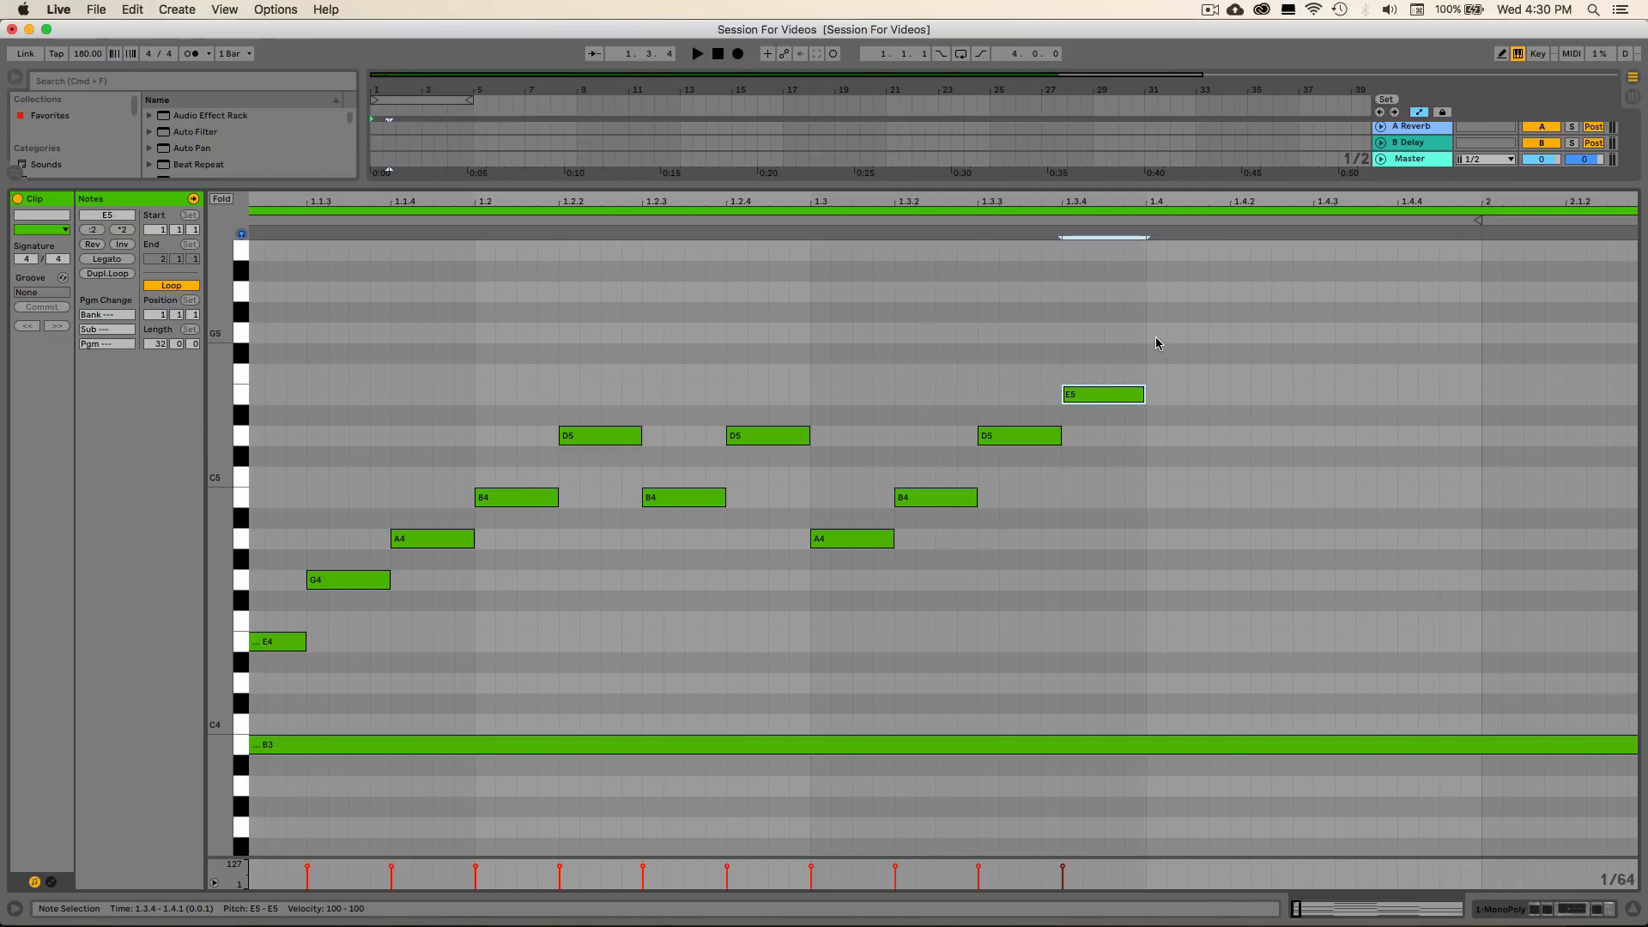
drag(1101, 400, 1254, 390)
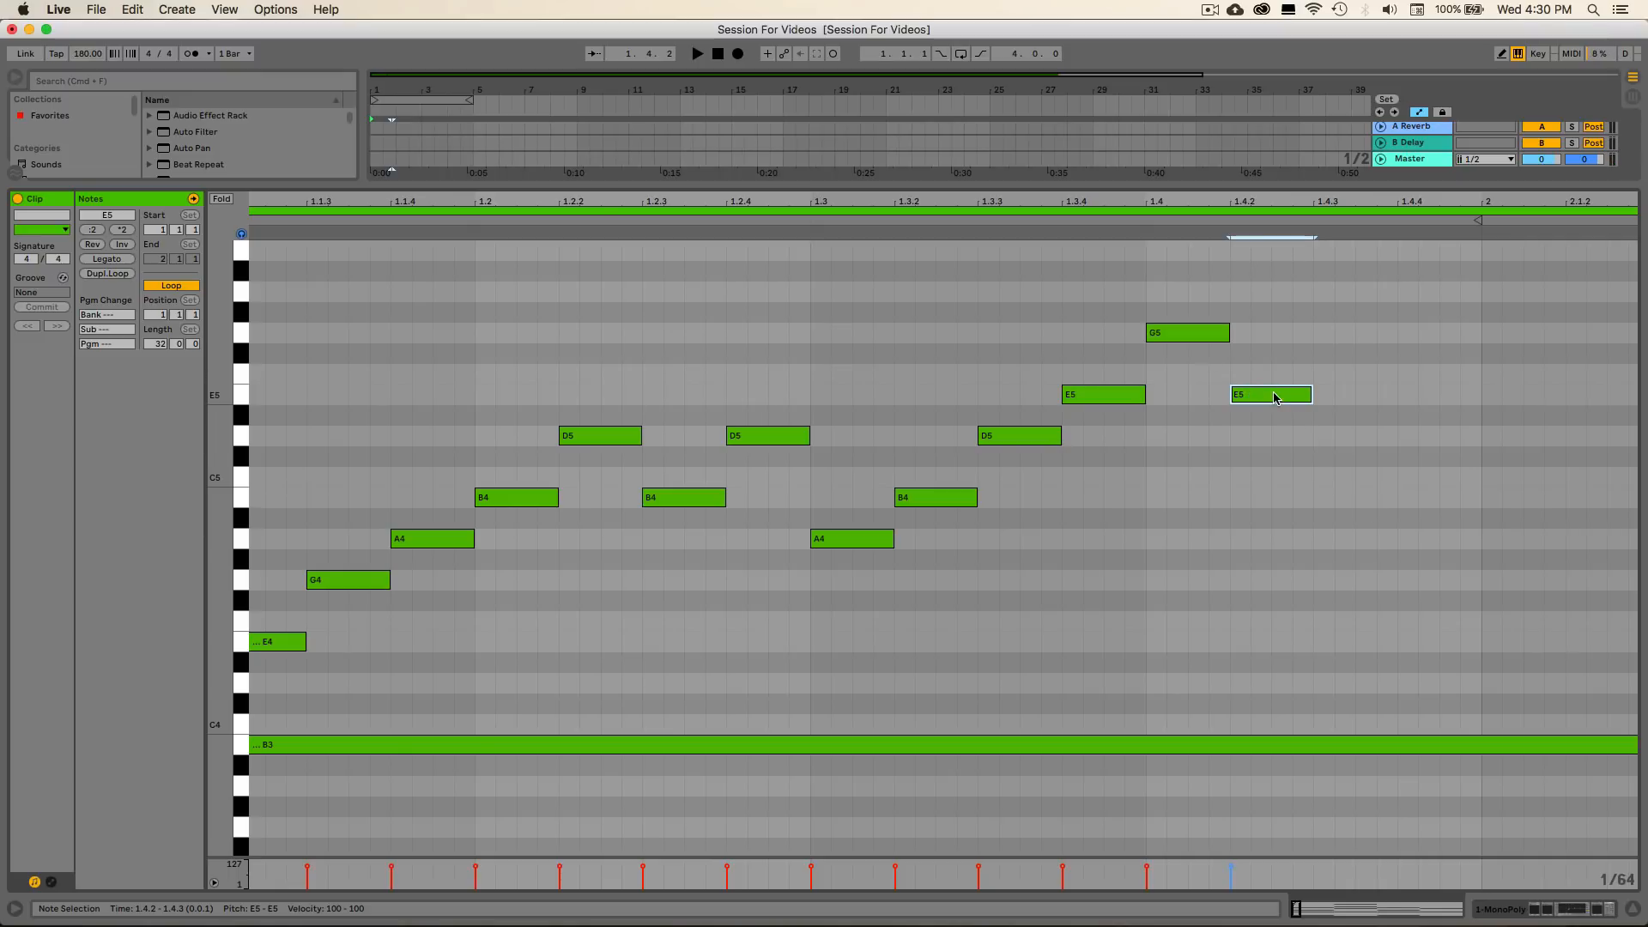
drag(1274, 397, 1434, 495)
key(space)
key(space)
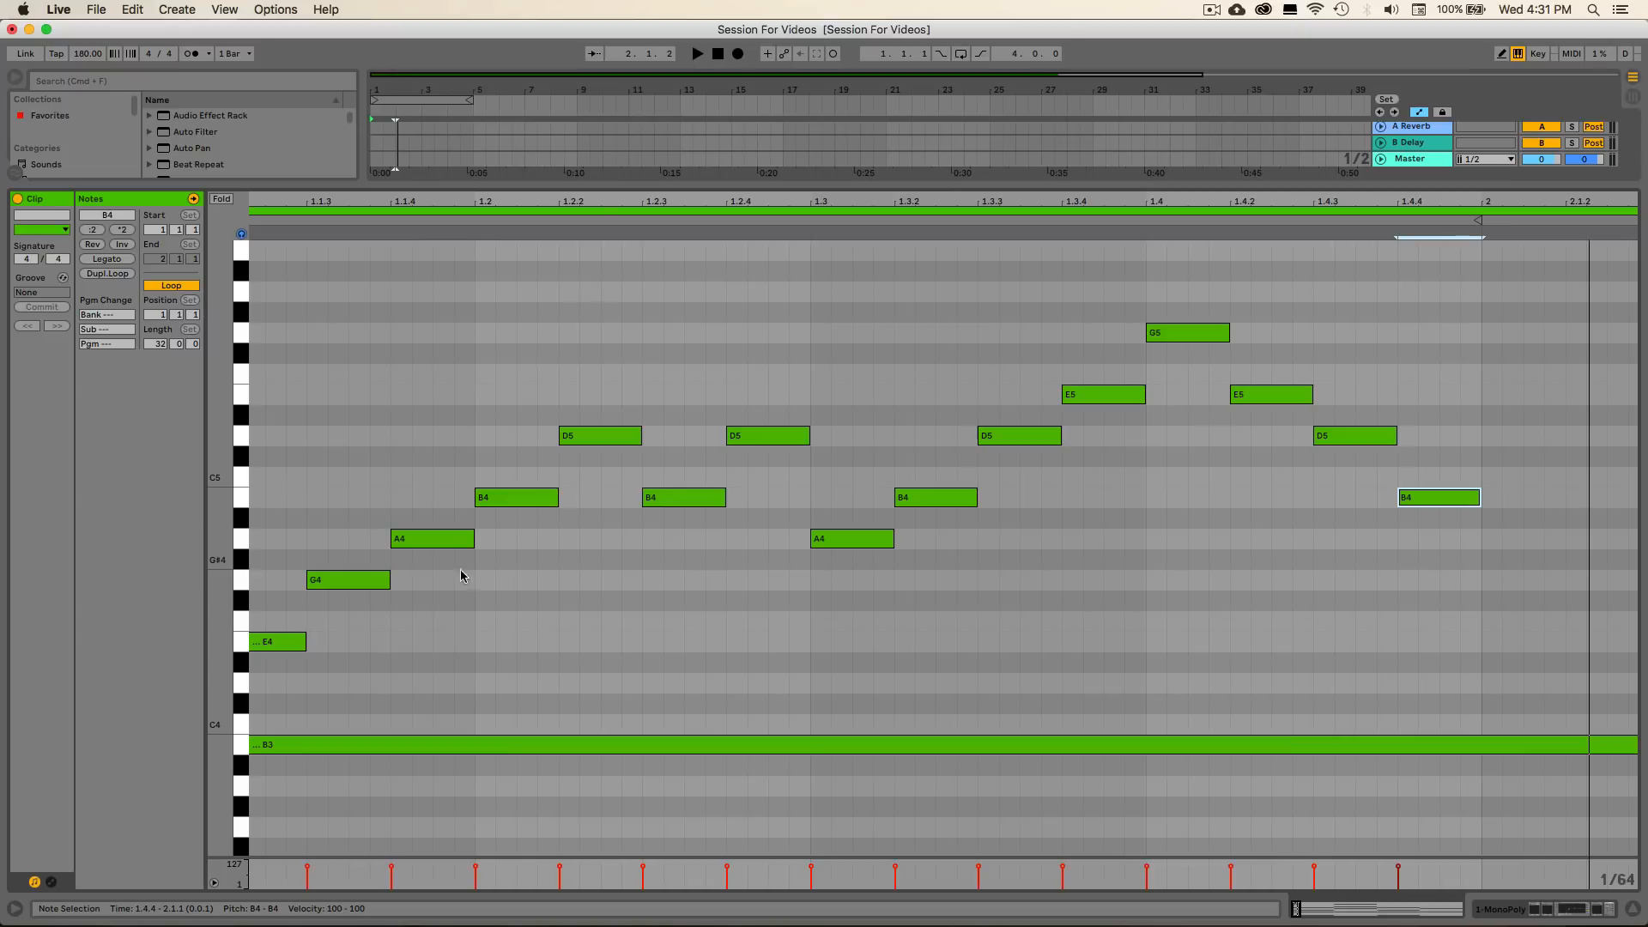
Select all arpeggio notes in bar 1, turn off the note preview, and copy them to bar 2
scroll(329, 625, up, 1)
scroll(329, 625, left, 3)
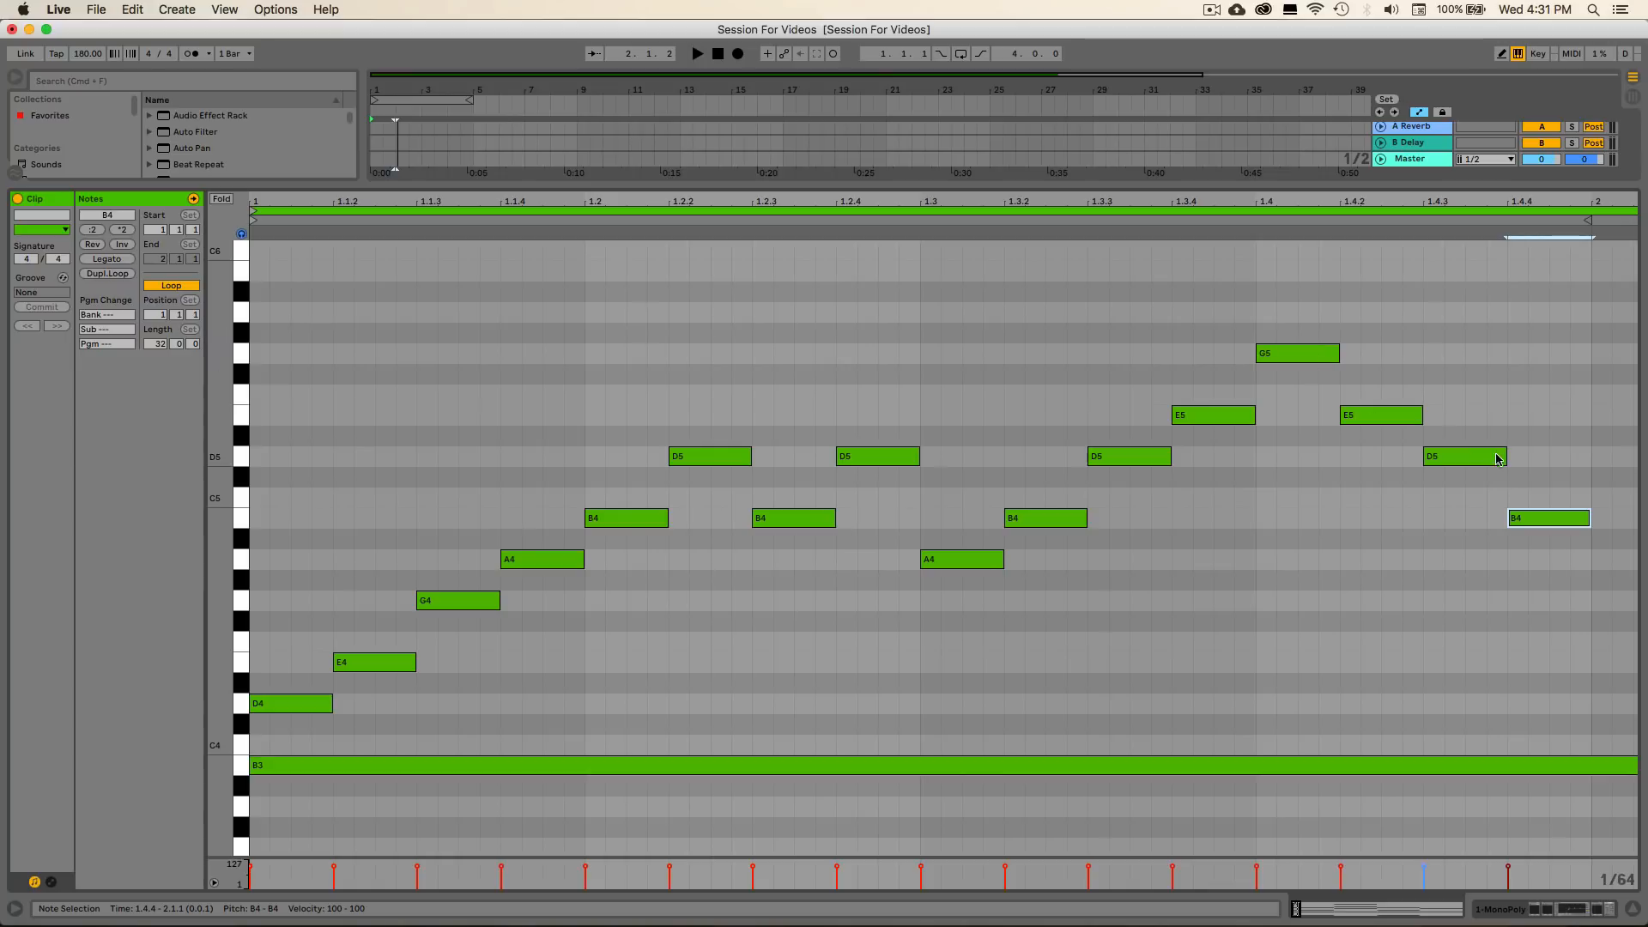
drag(894, 200, 893, 127)
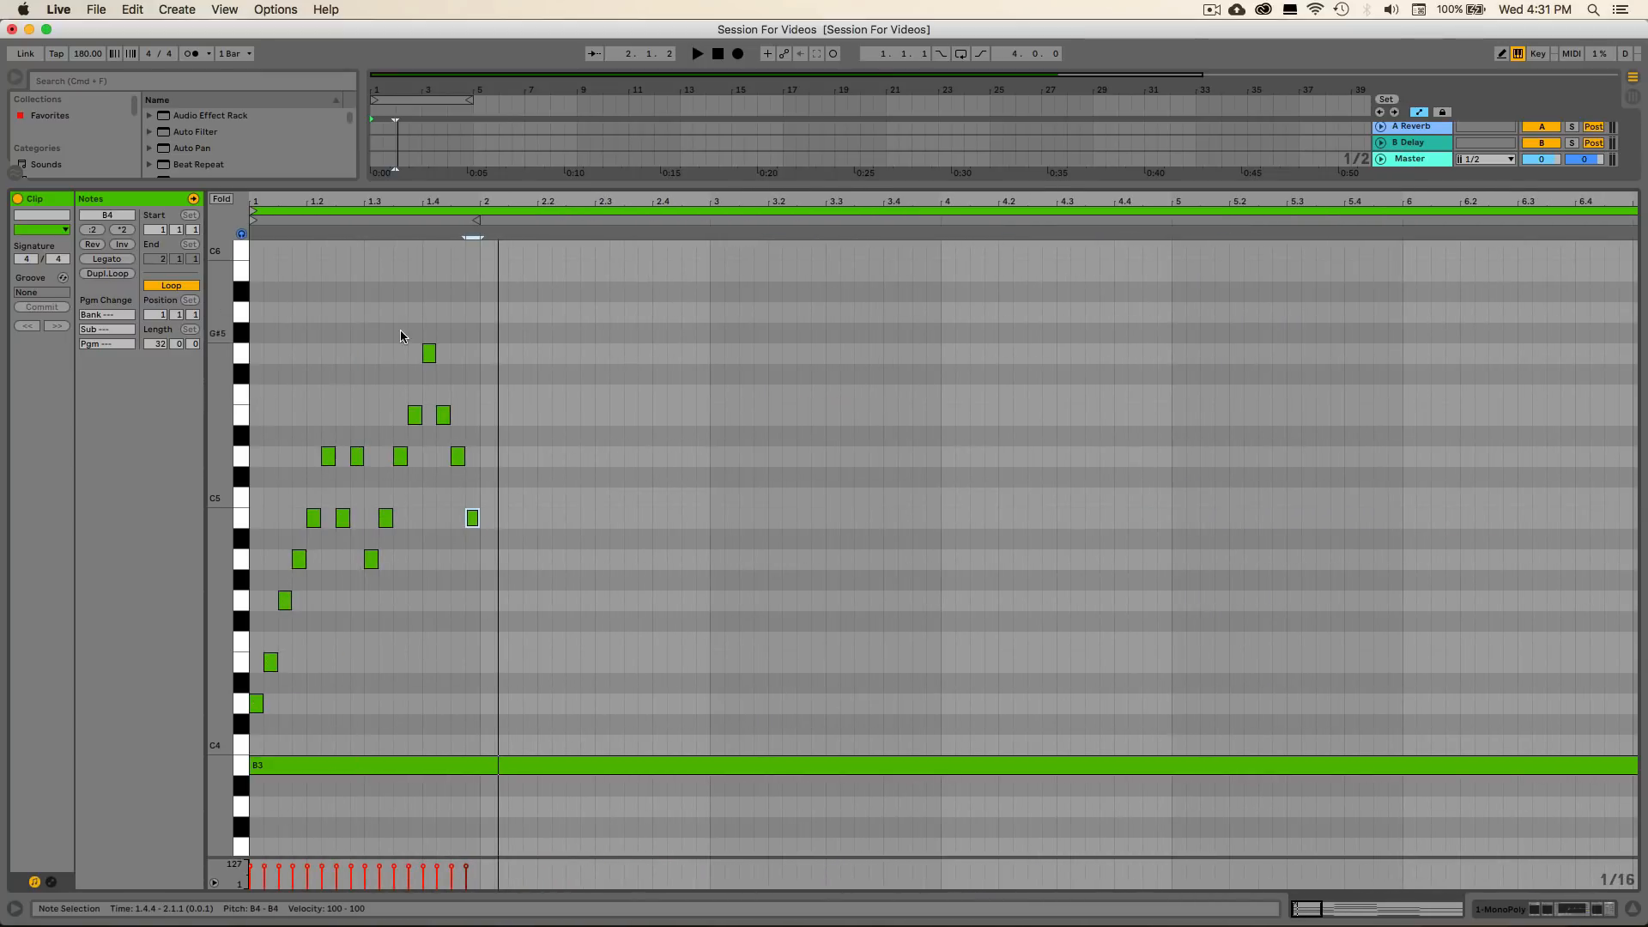
drag(523, 330, 260, 712)
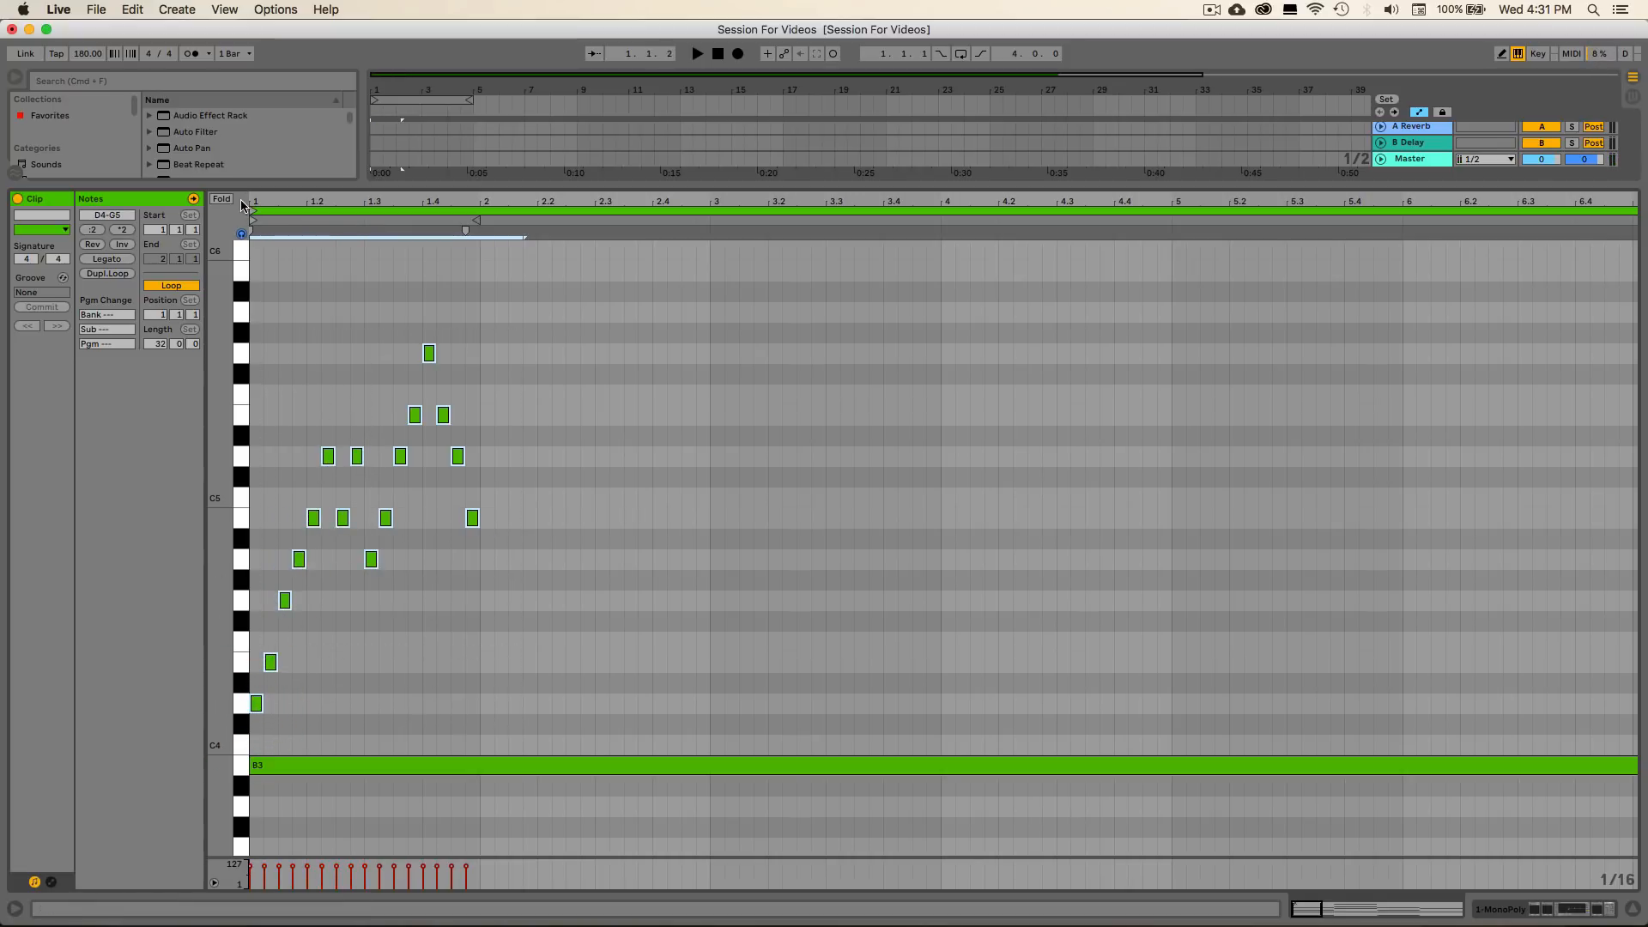
click(241, 233)
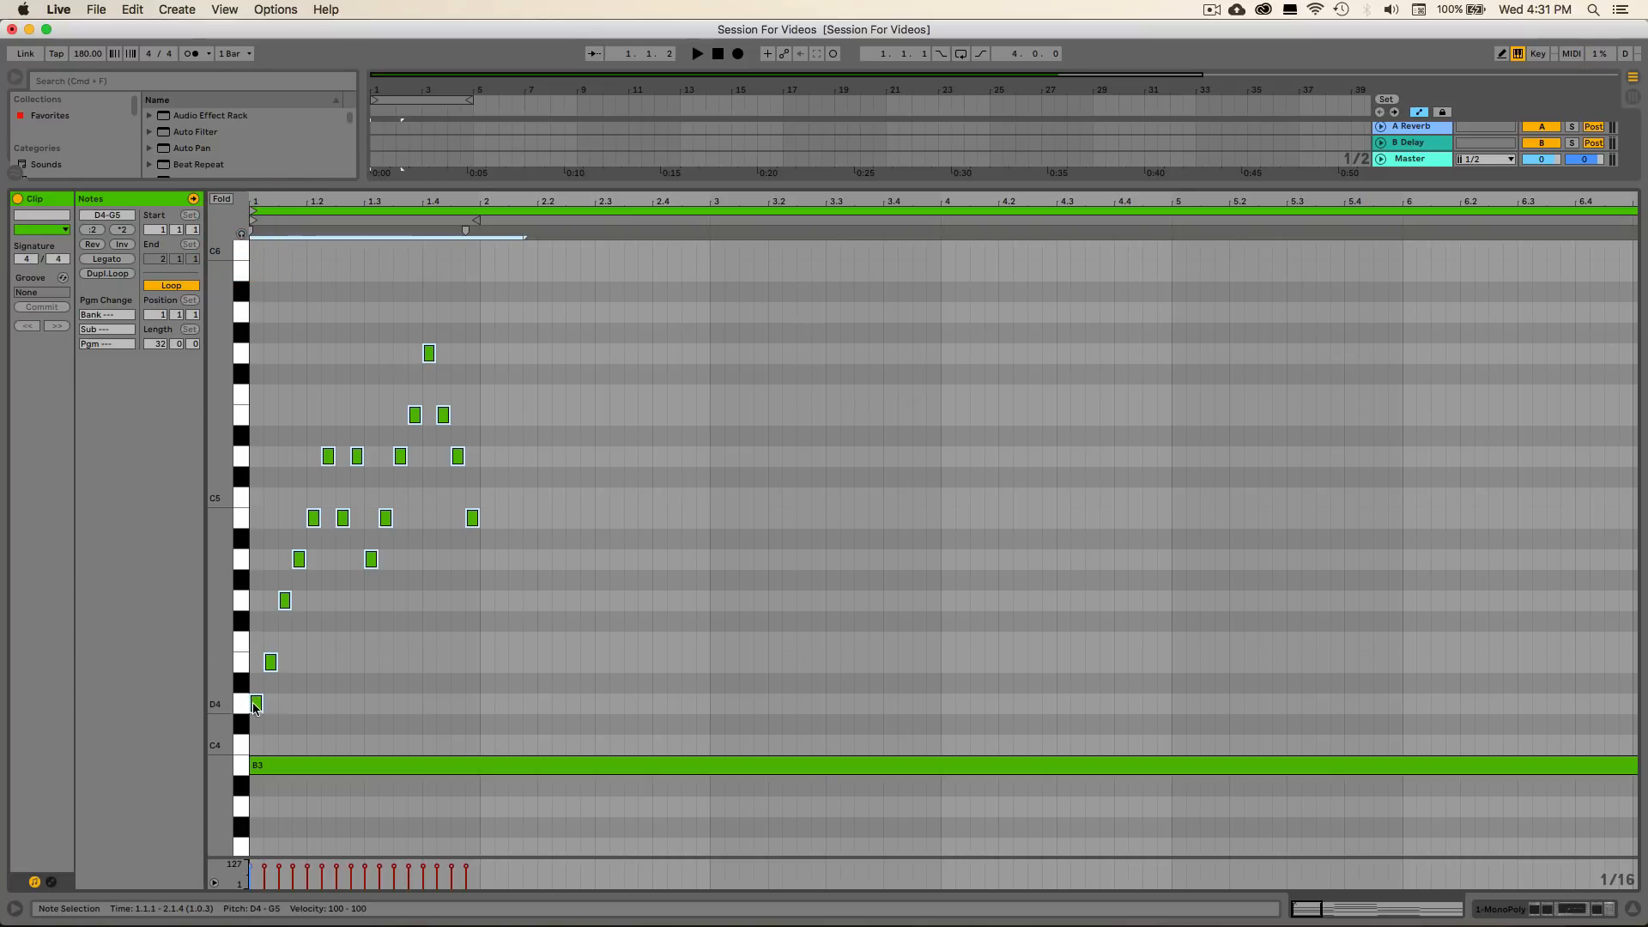
drag(253, 702, 486, 704)
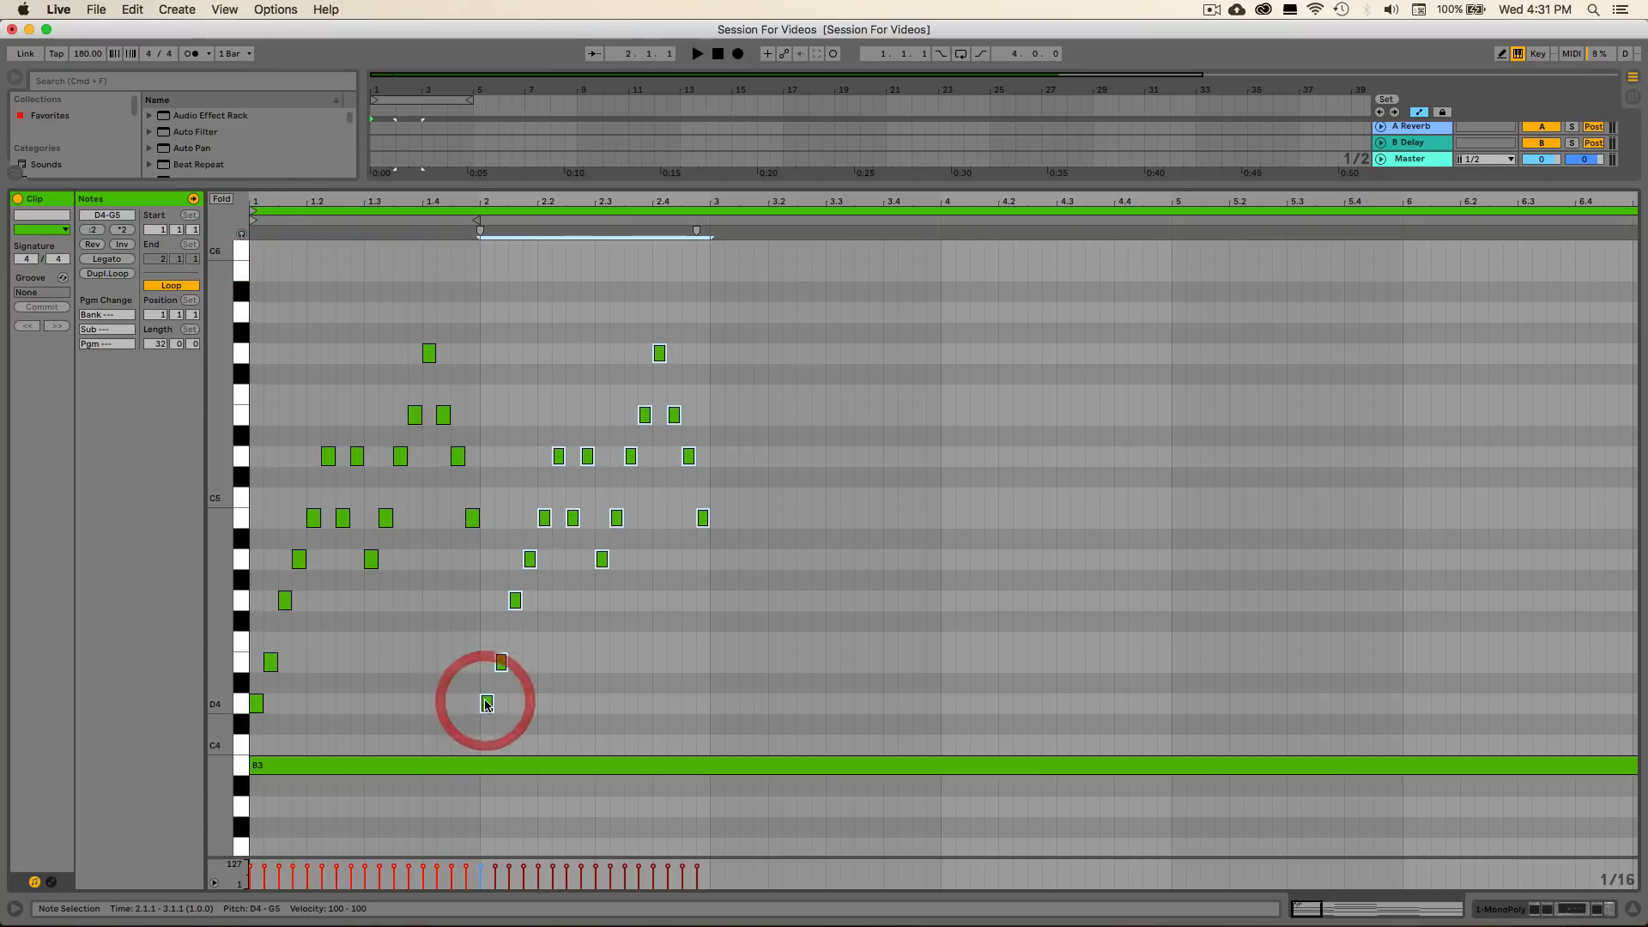
Duplicate the two-bar arpeggio and then the four-bar result until it fills bars 1 to 8
drag(723, 318, 718, 705)
drag(652, 202, 652, 151)
drag(692, 321, 650, 710)
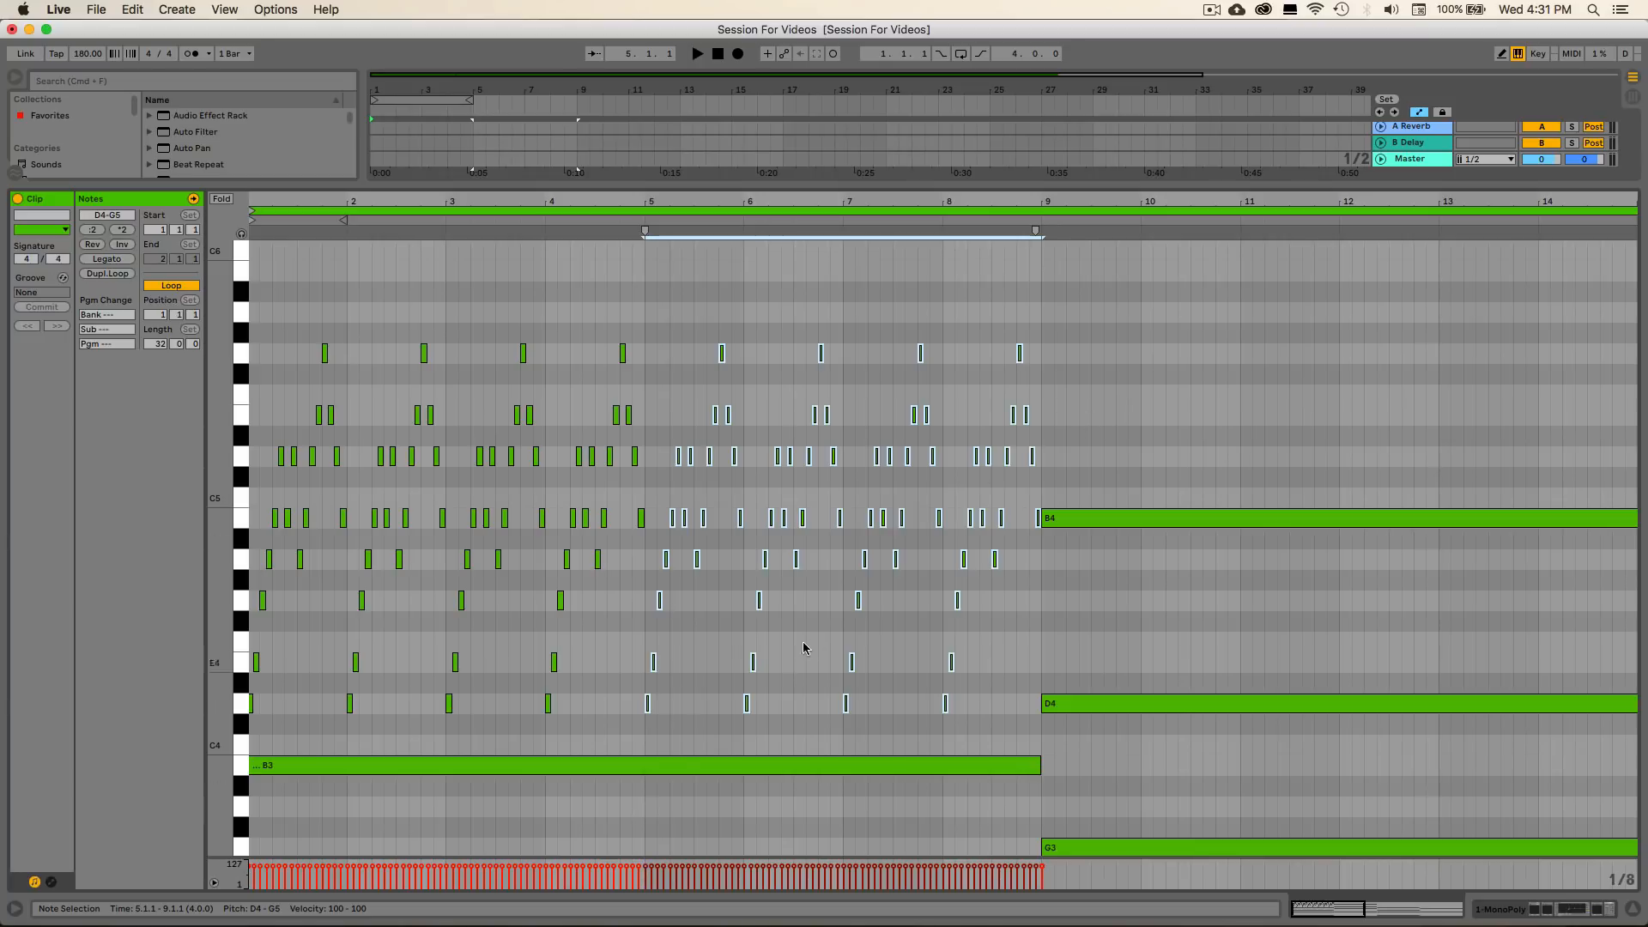
Copy the arpeggio from bars 5–8 to bar 9 one octave higher, starting on D5, and repeat it from bar 13
drag(648, 706, 1048, 452)
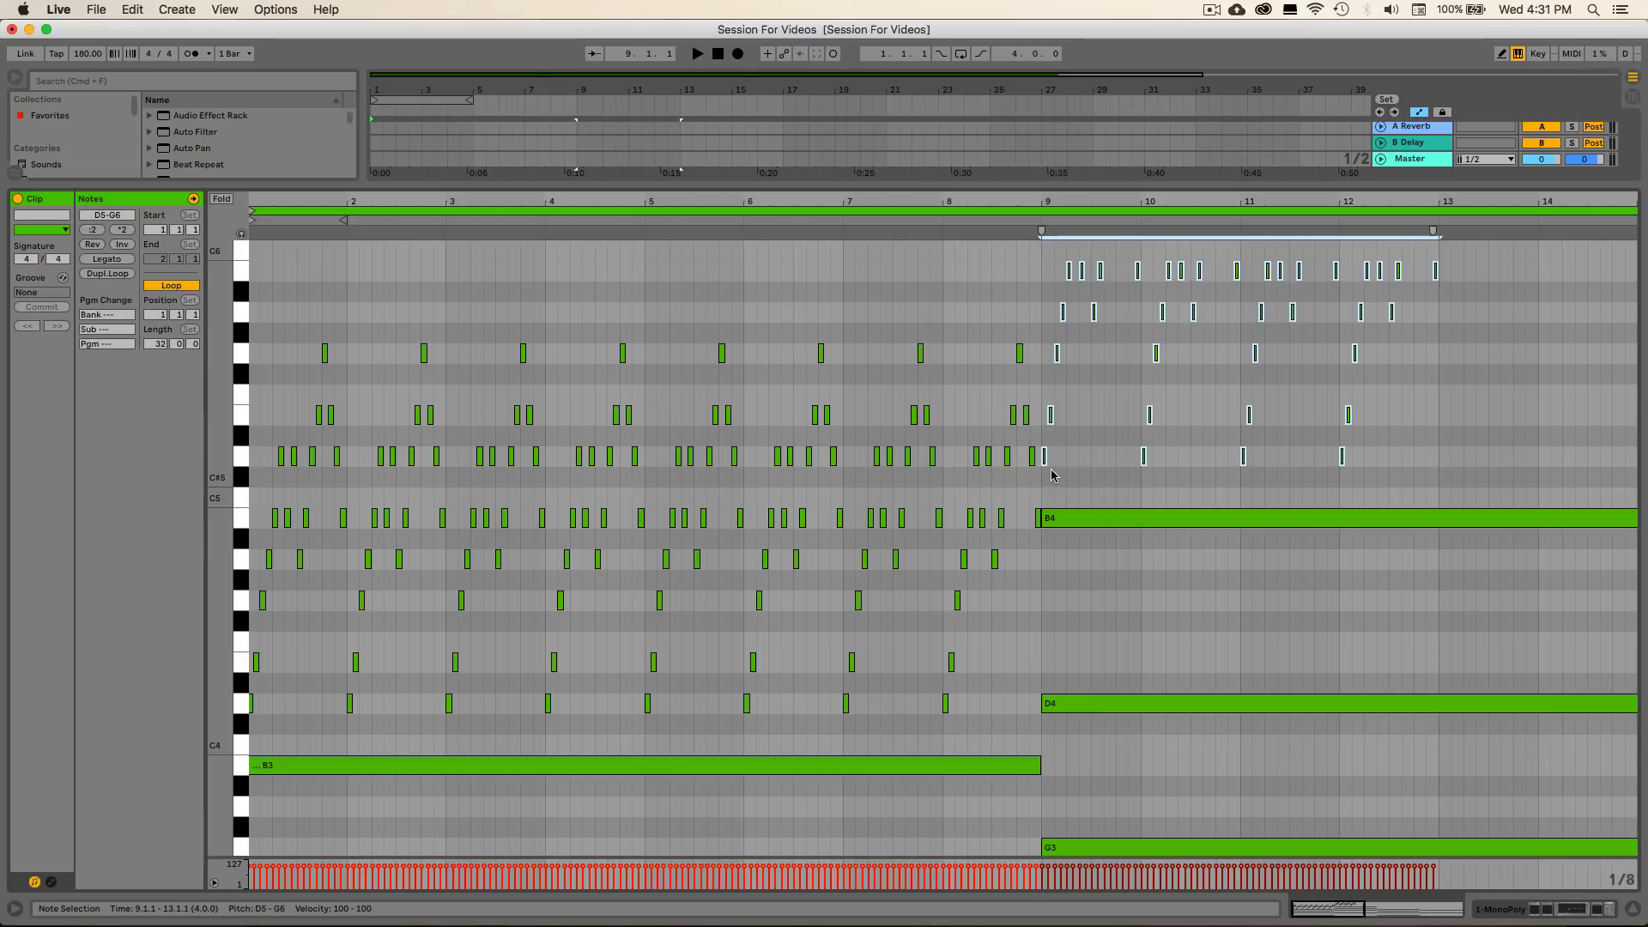
scroll(1054, 477, right, 5)
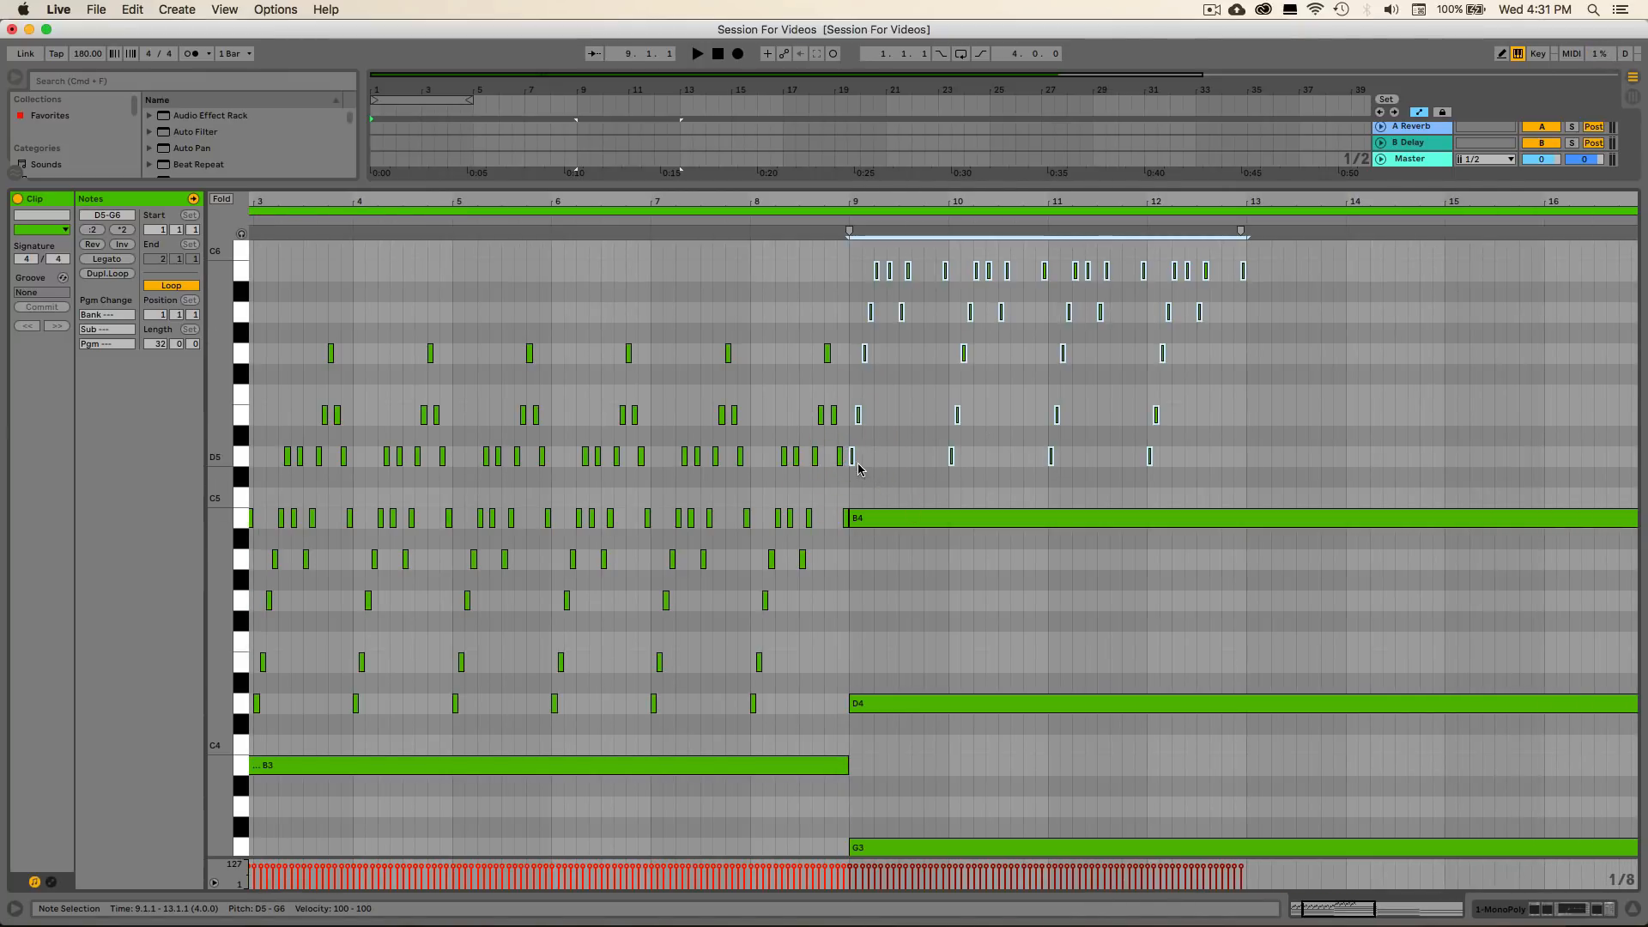
drag(853, 461, 1251, 460)
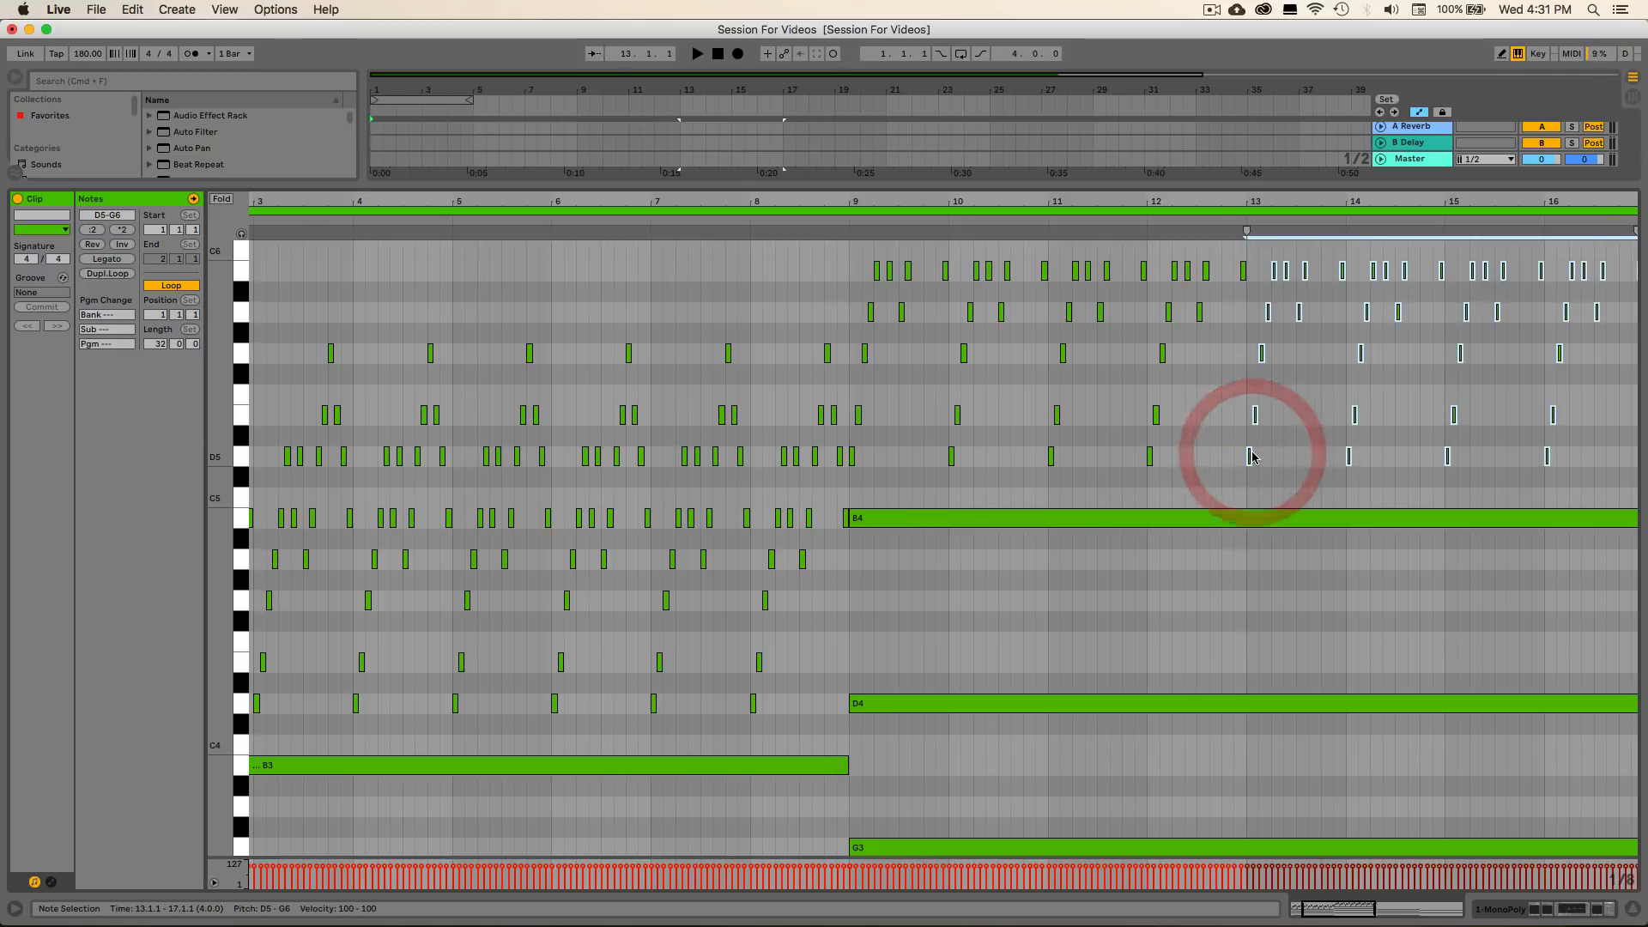
scroll(1248, 496, right, 1)
scroll(1249, 496, right, 5)
scroll(1245, 493, up, 5)
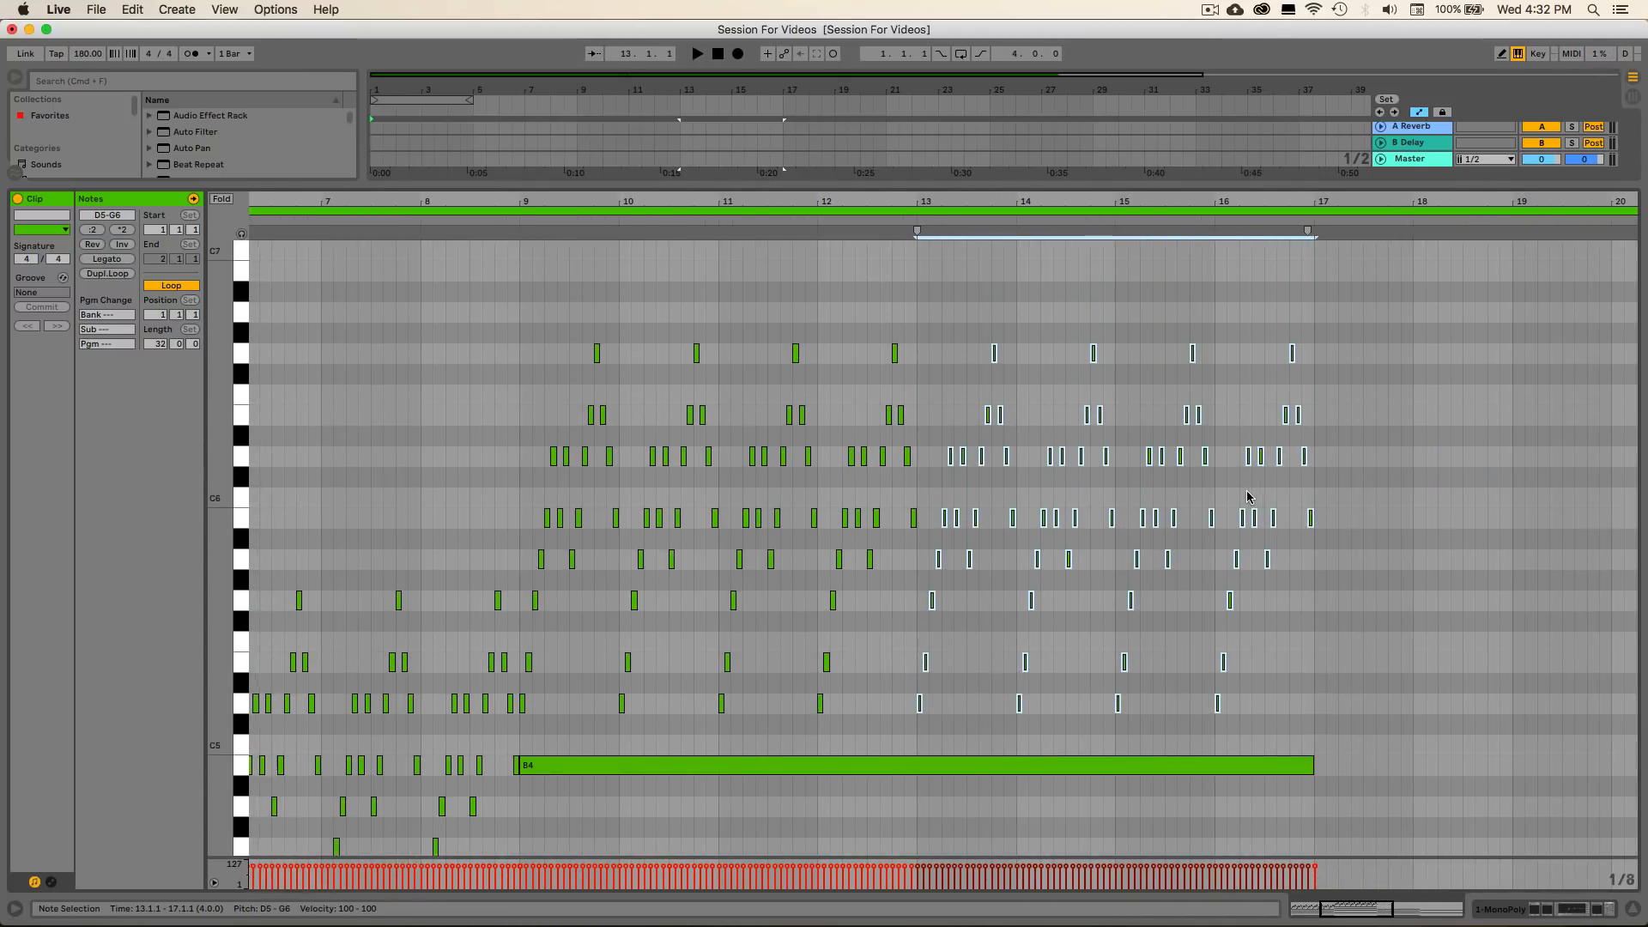
Play the clip from bar 9 to check the octave-higher arpeggio over the chord
key(space)
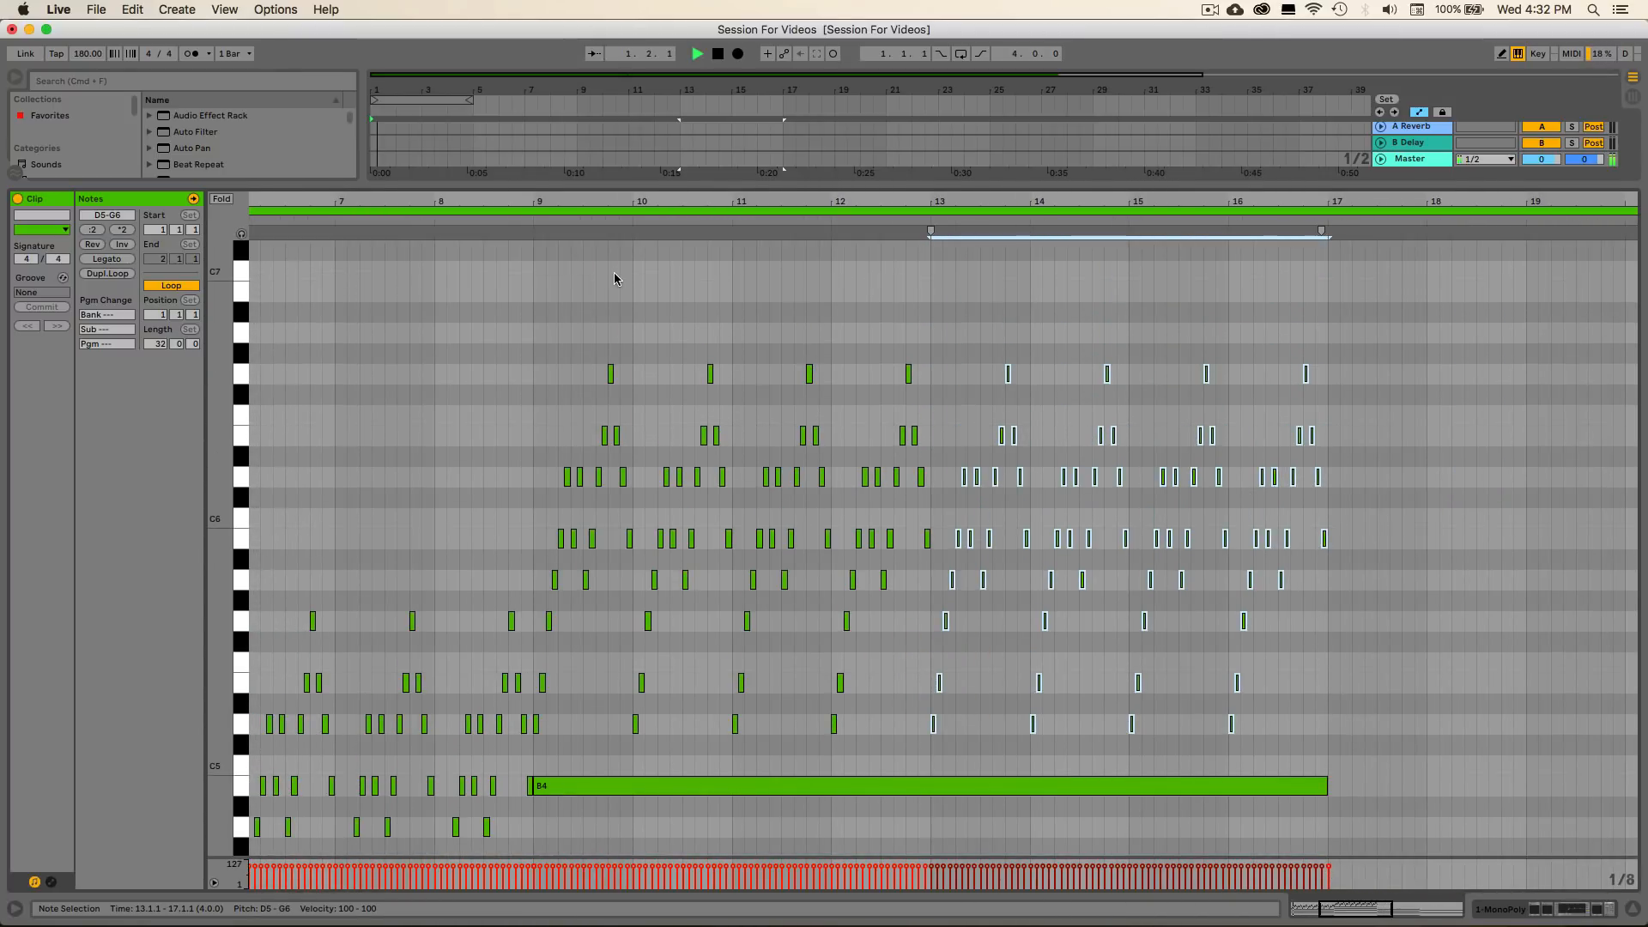
click(532, 222)
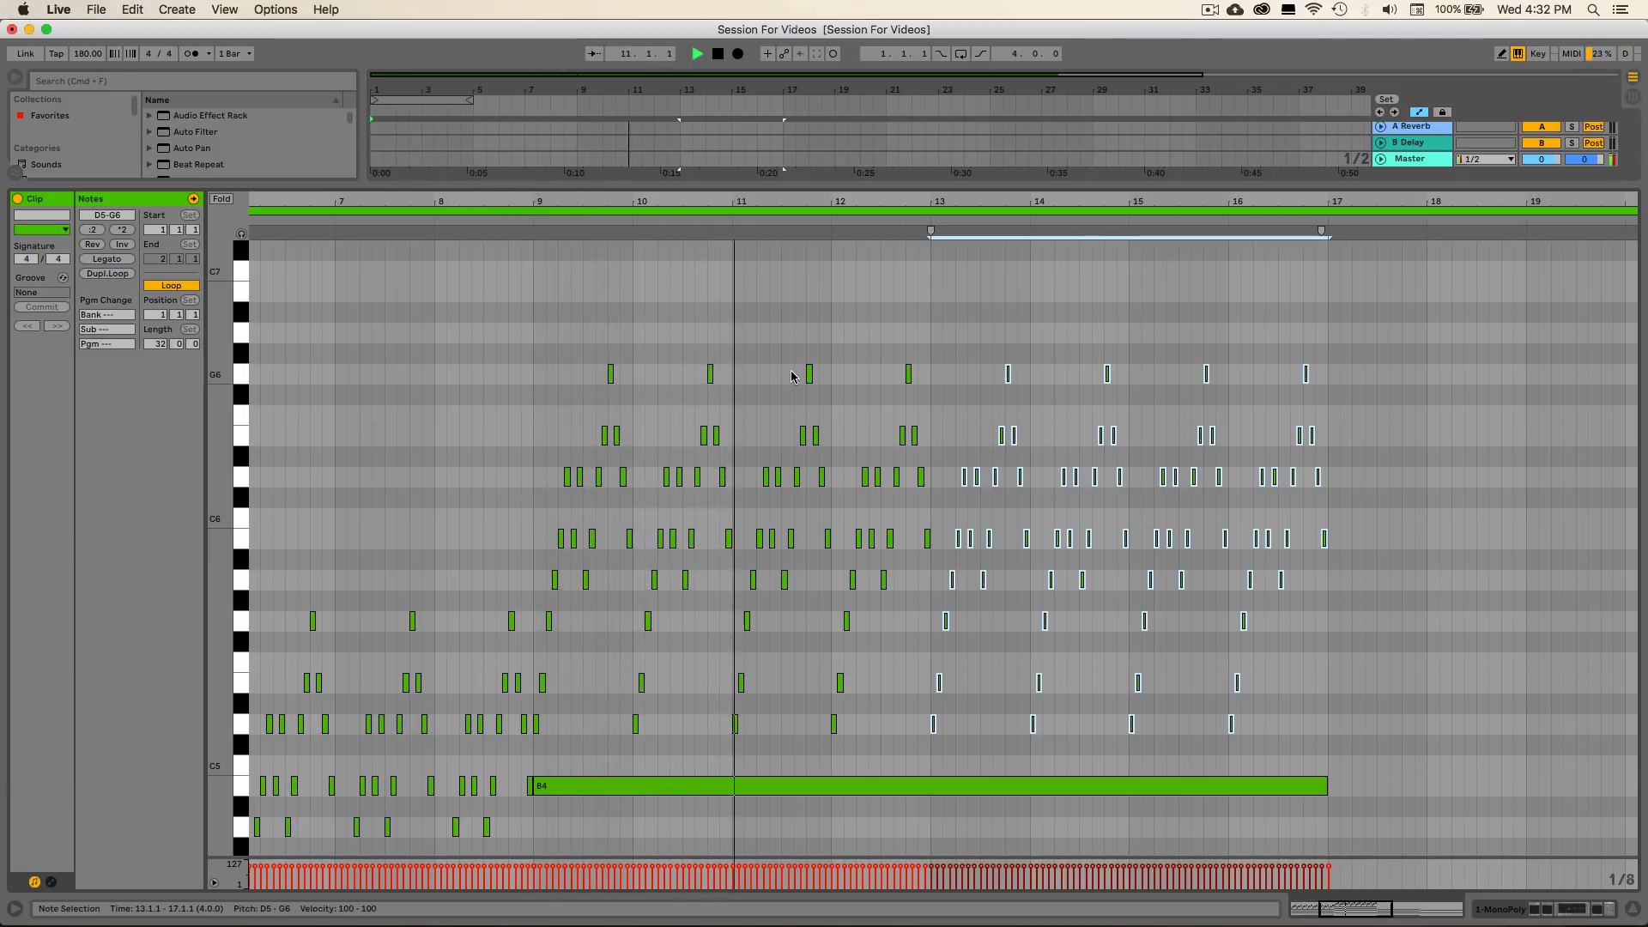
scroll(841, 417, right, 5)
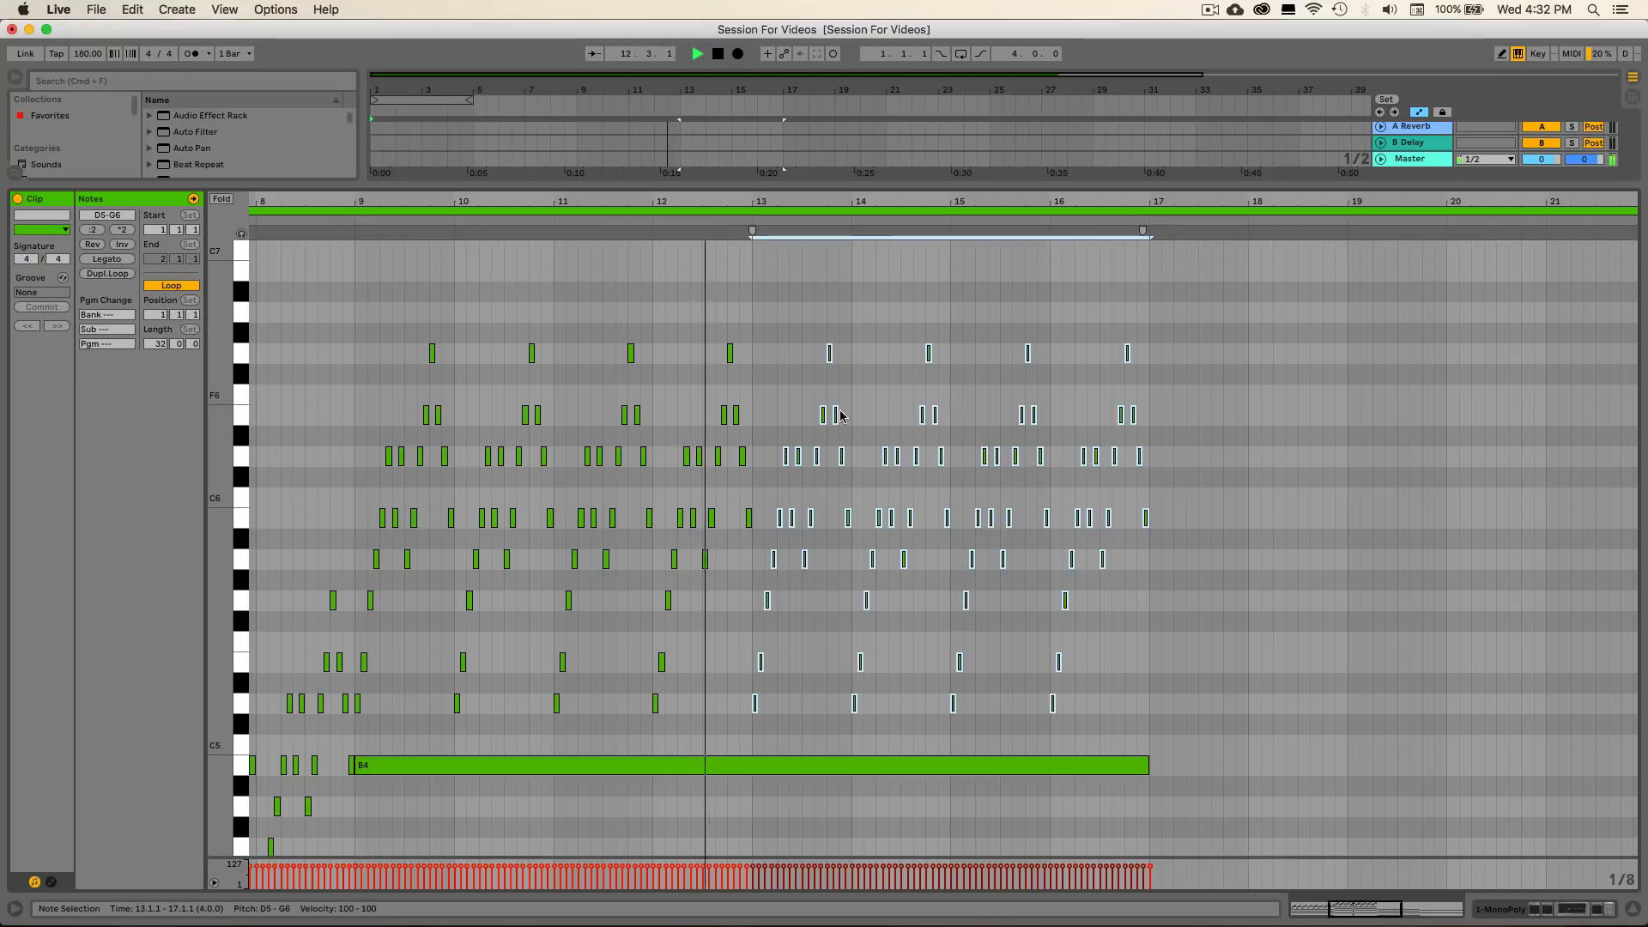
key(space)
Copy the arpeggio from bars 13–16 to bar 17 and transpose the copy down 12 semitones so it starts on D4
scroll(772, 703, right, 10)
scroll(773, 704, down, 5)
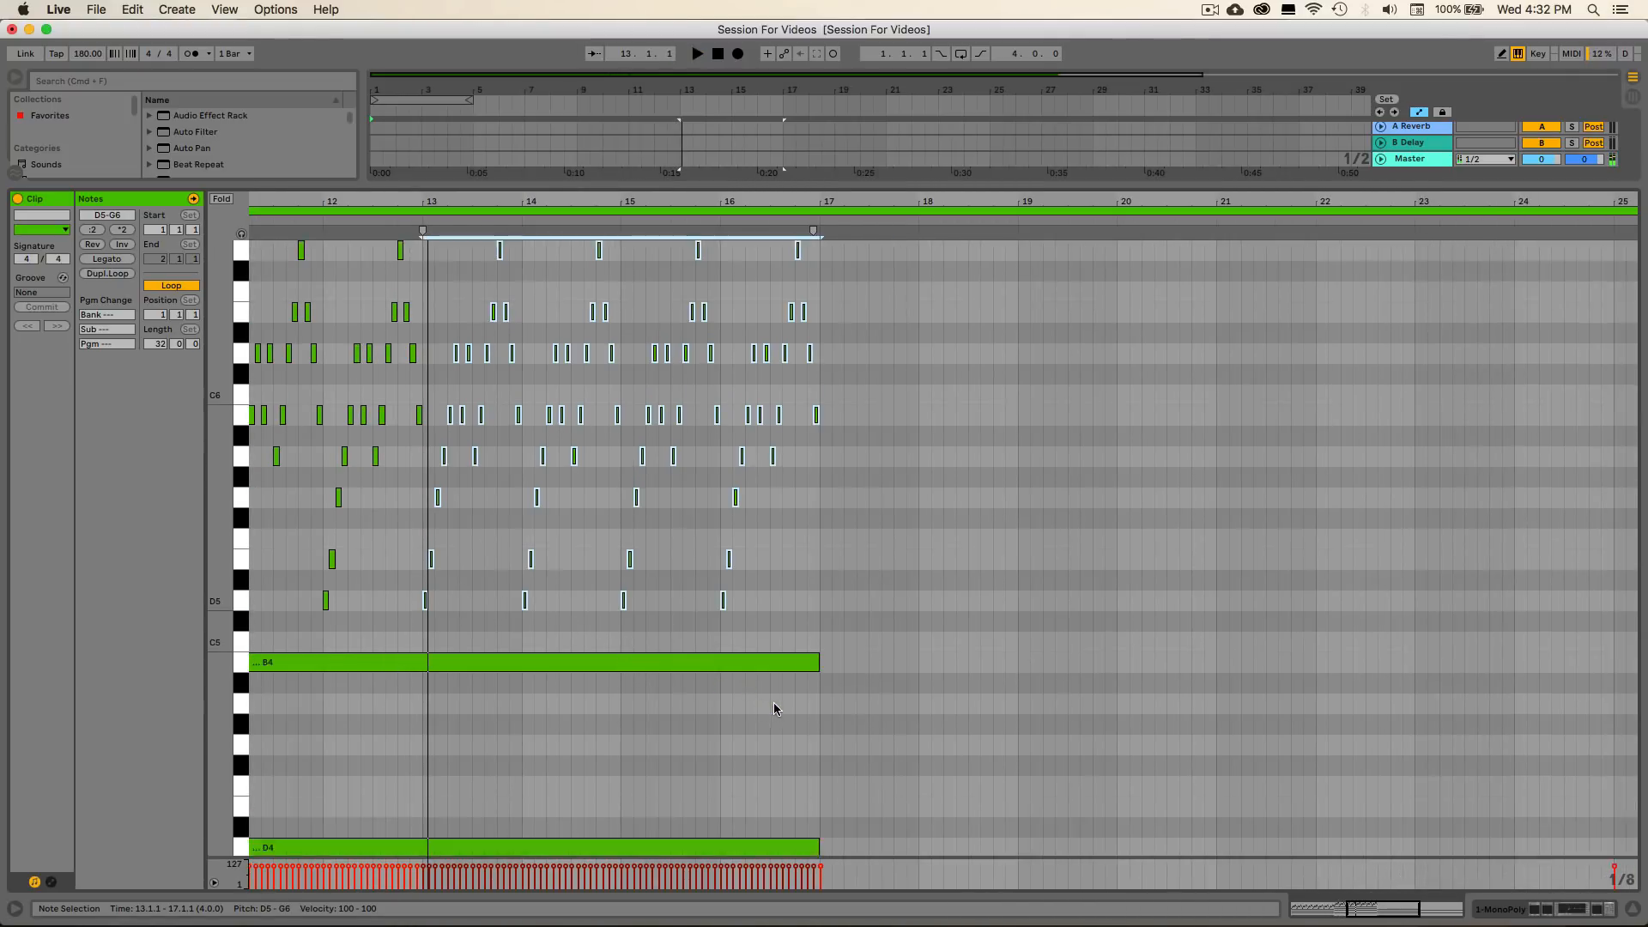
drag(427, 564, 821, 555)
scroll(830, 590, down, 5)
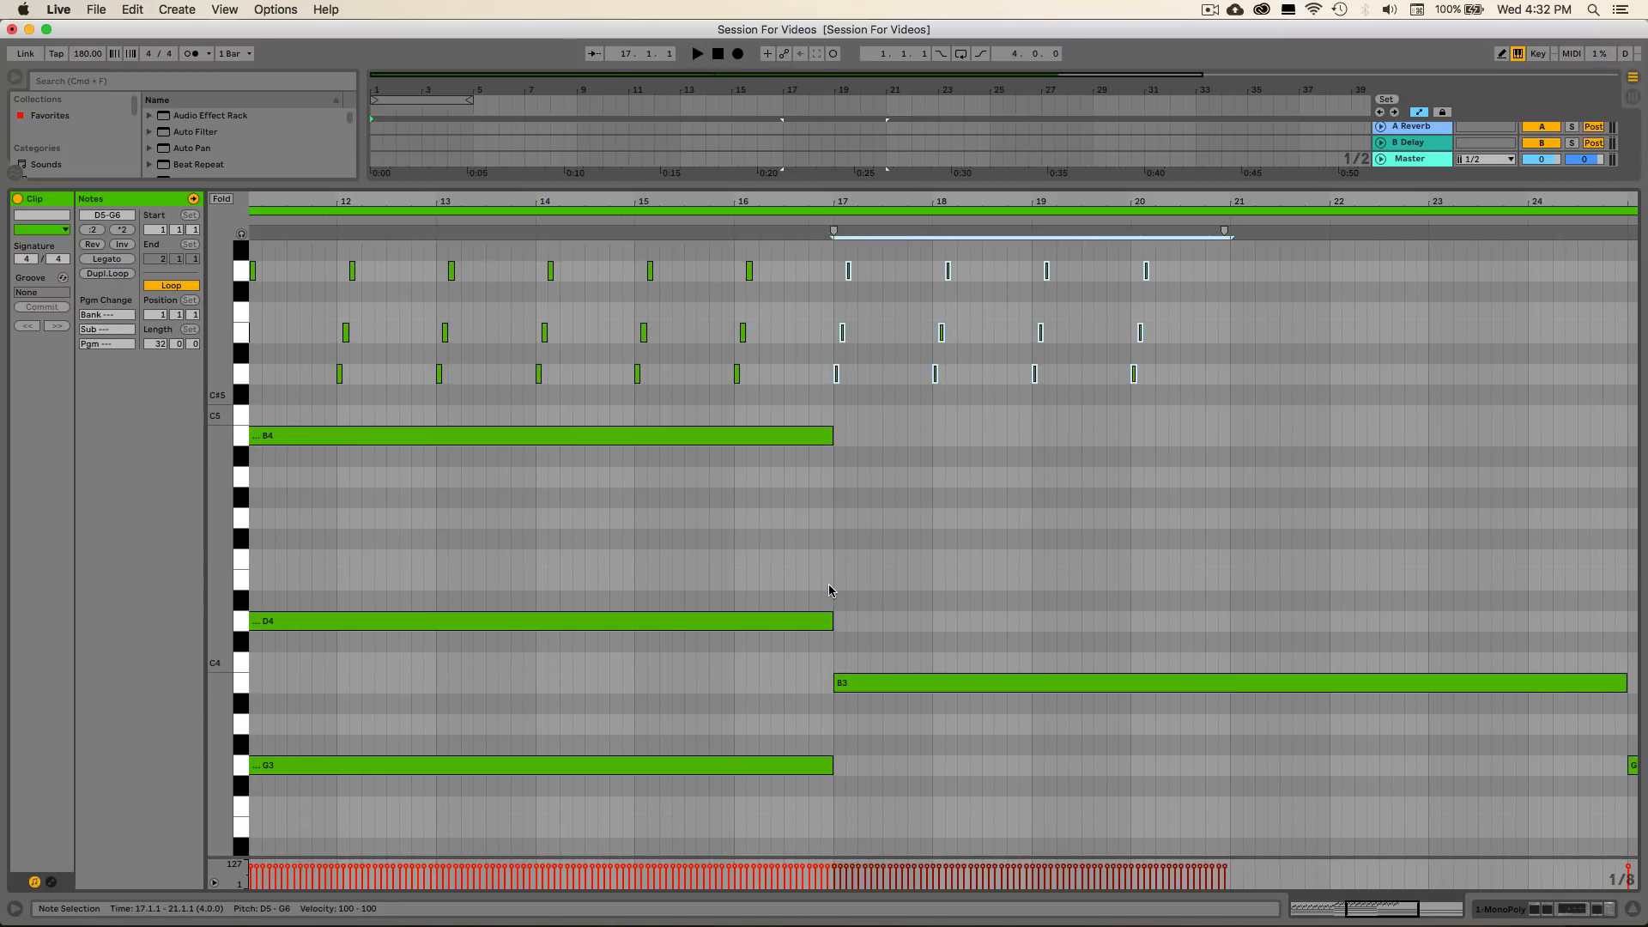
key(Down)
key(Down)
key(Down)
key(Down)
key(Down)
key(Down)
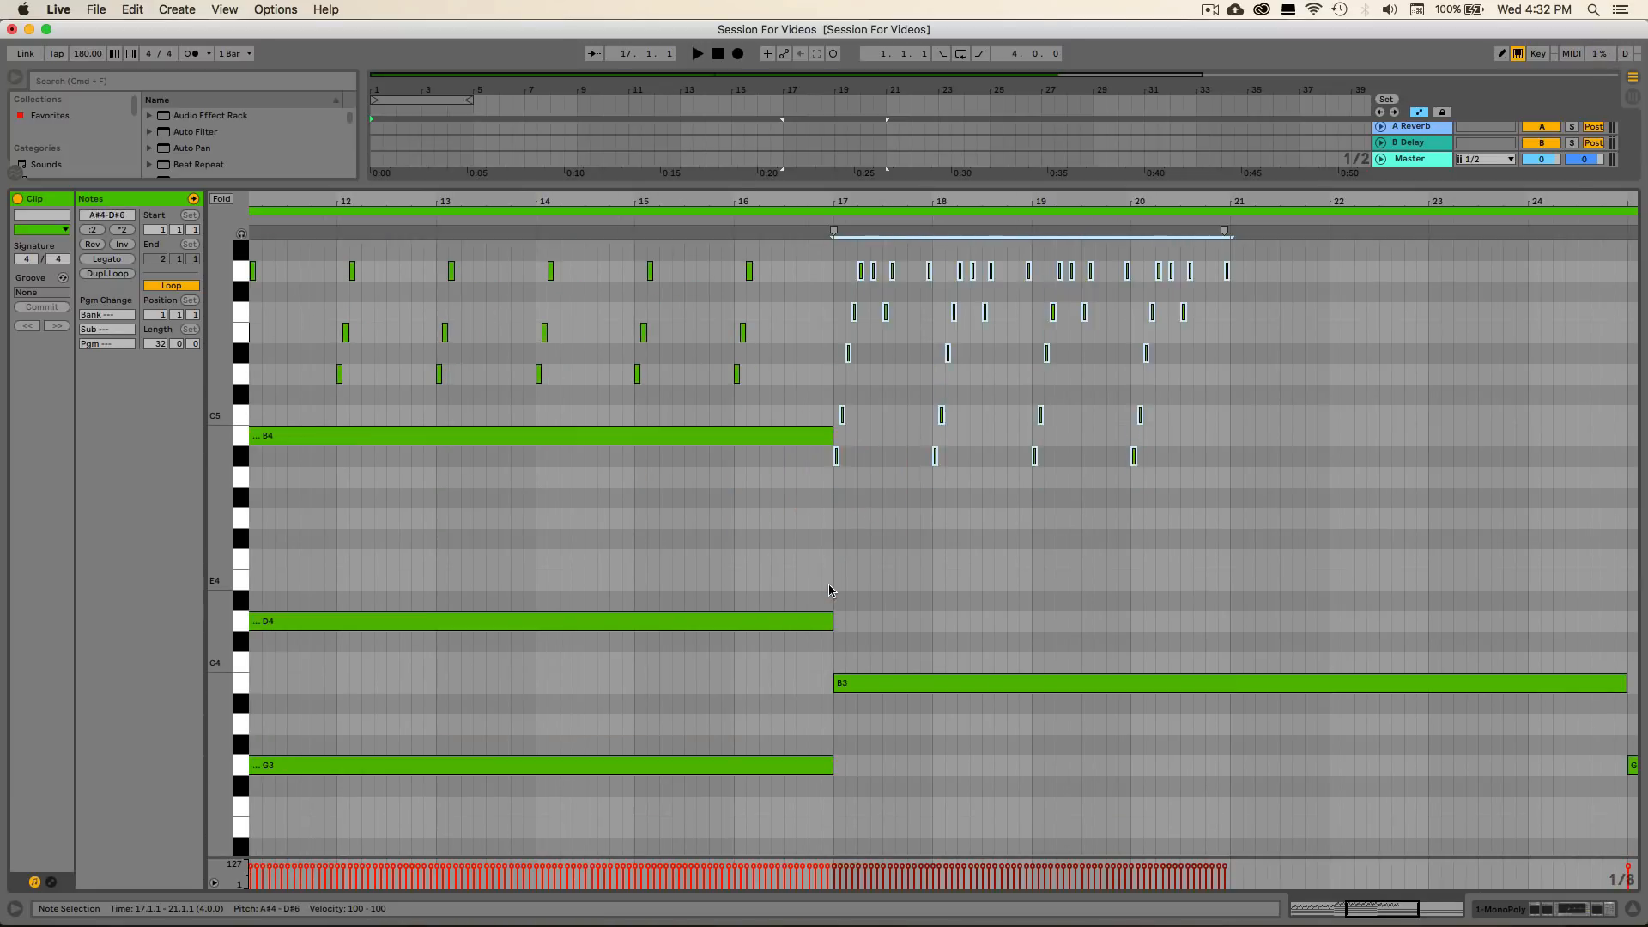
key(Down)
key(Down)
key(Down)
key(Down)
key(Down)
key(Down)
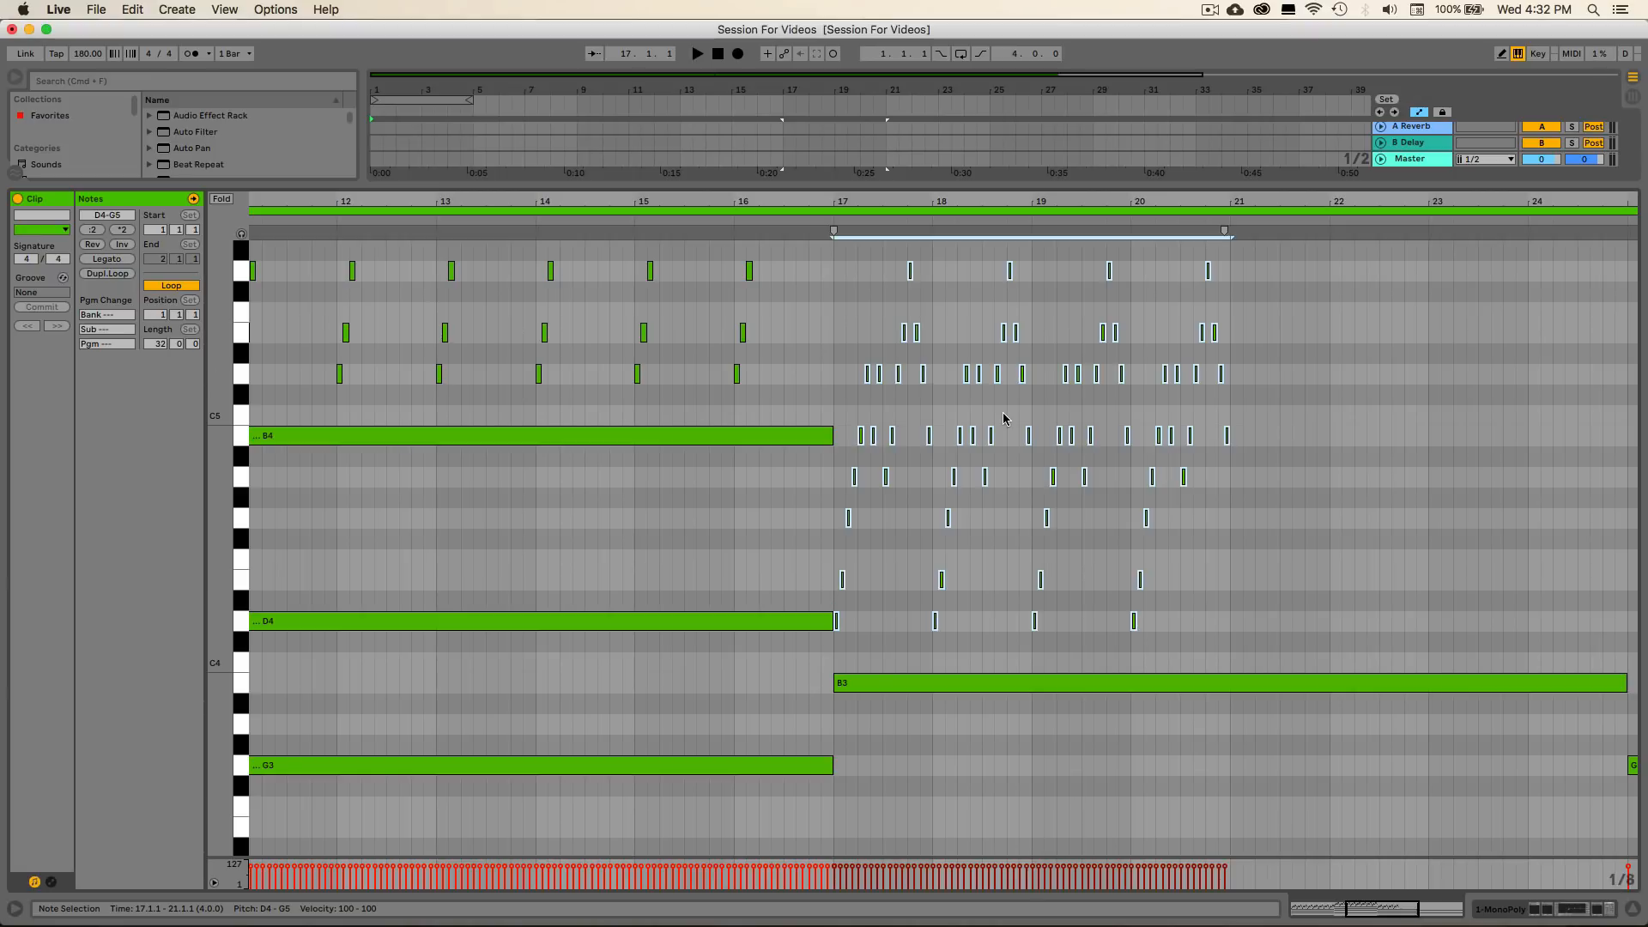
Halve the timing of the arpeggio starting at bar 17 to double its speed, and copy the two-bar result to bar 19
click(92, 230)
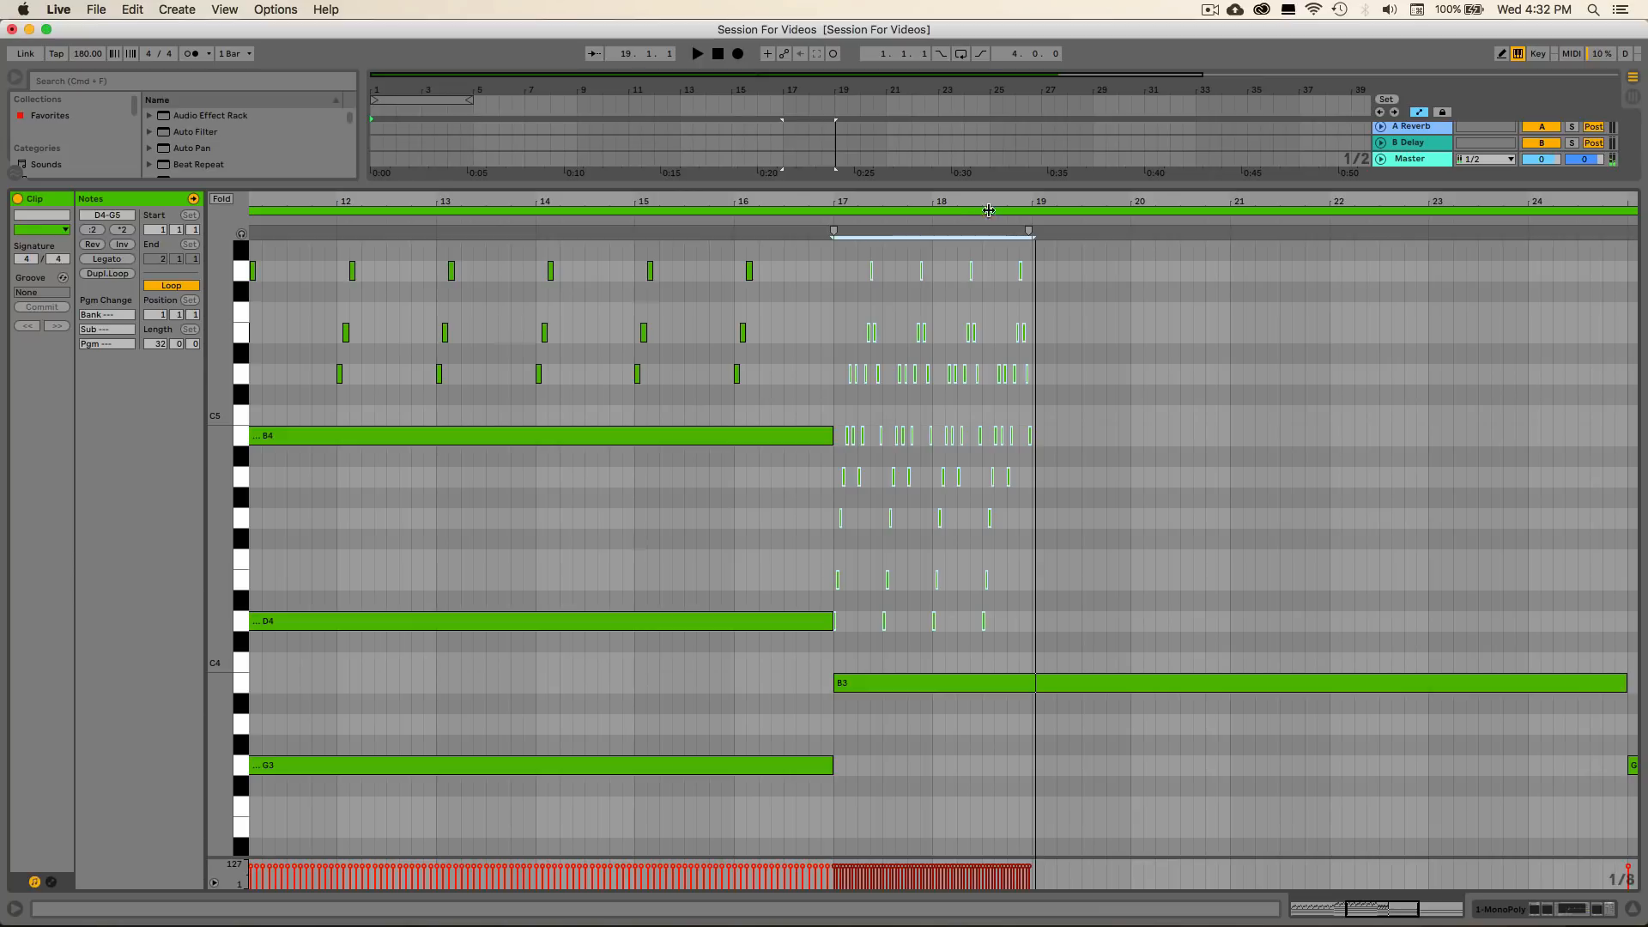
key(z)
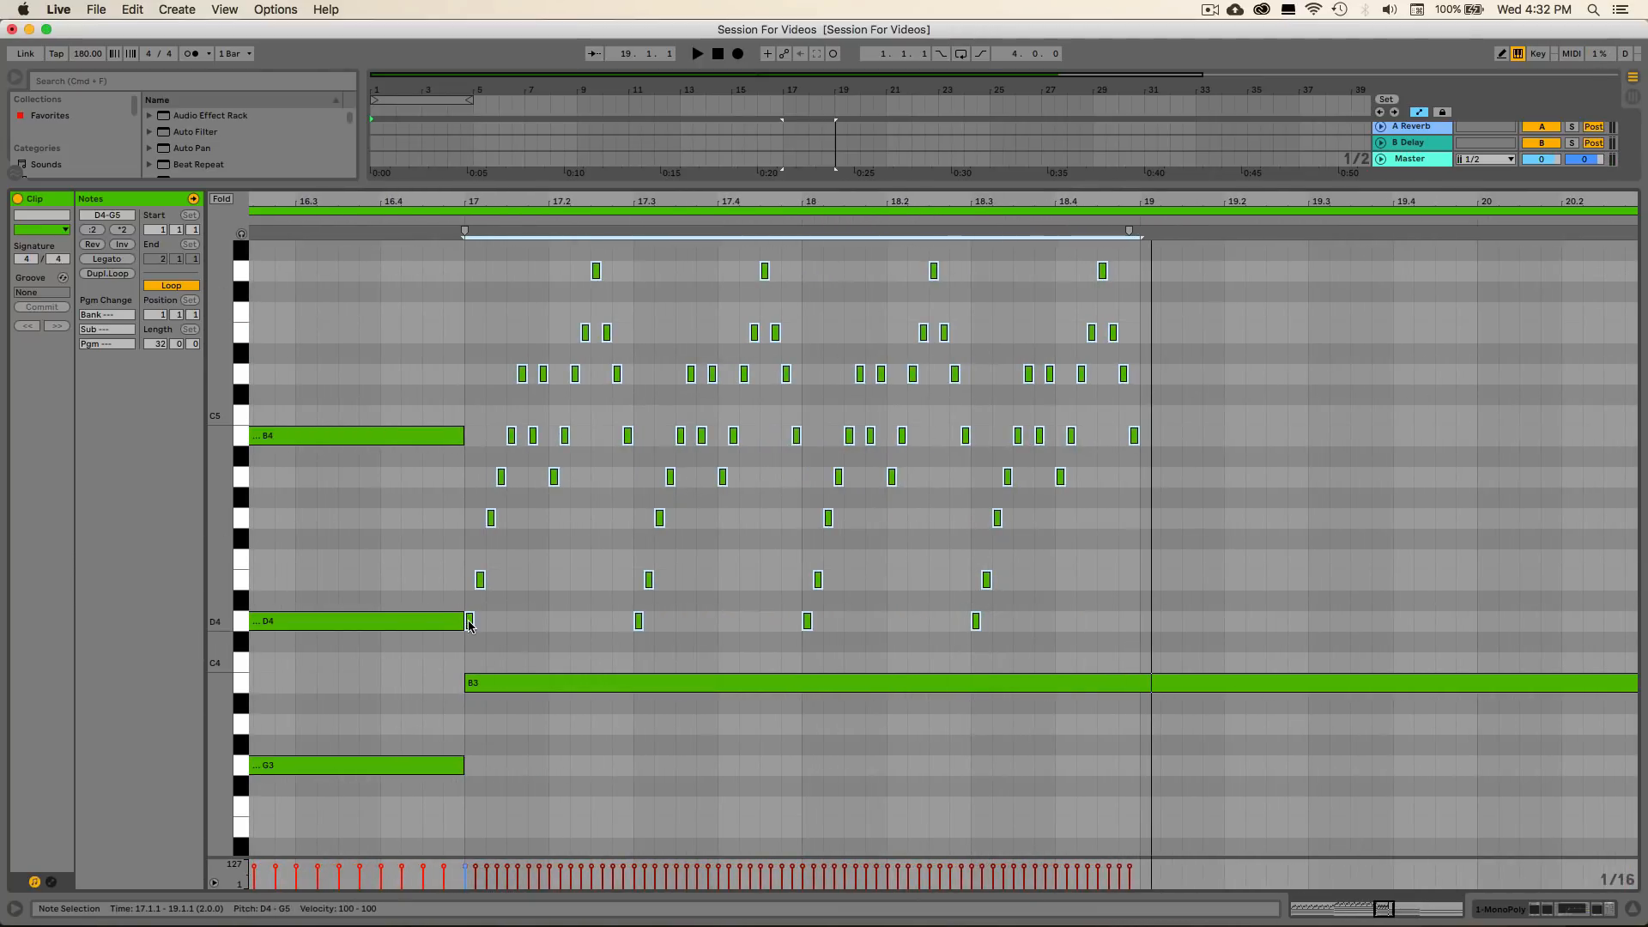
drag(471, 625, 1064, 628)
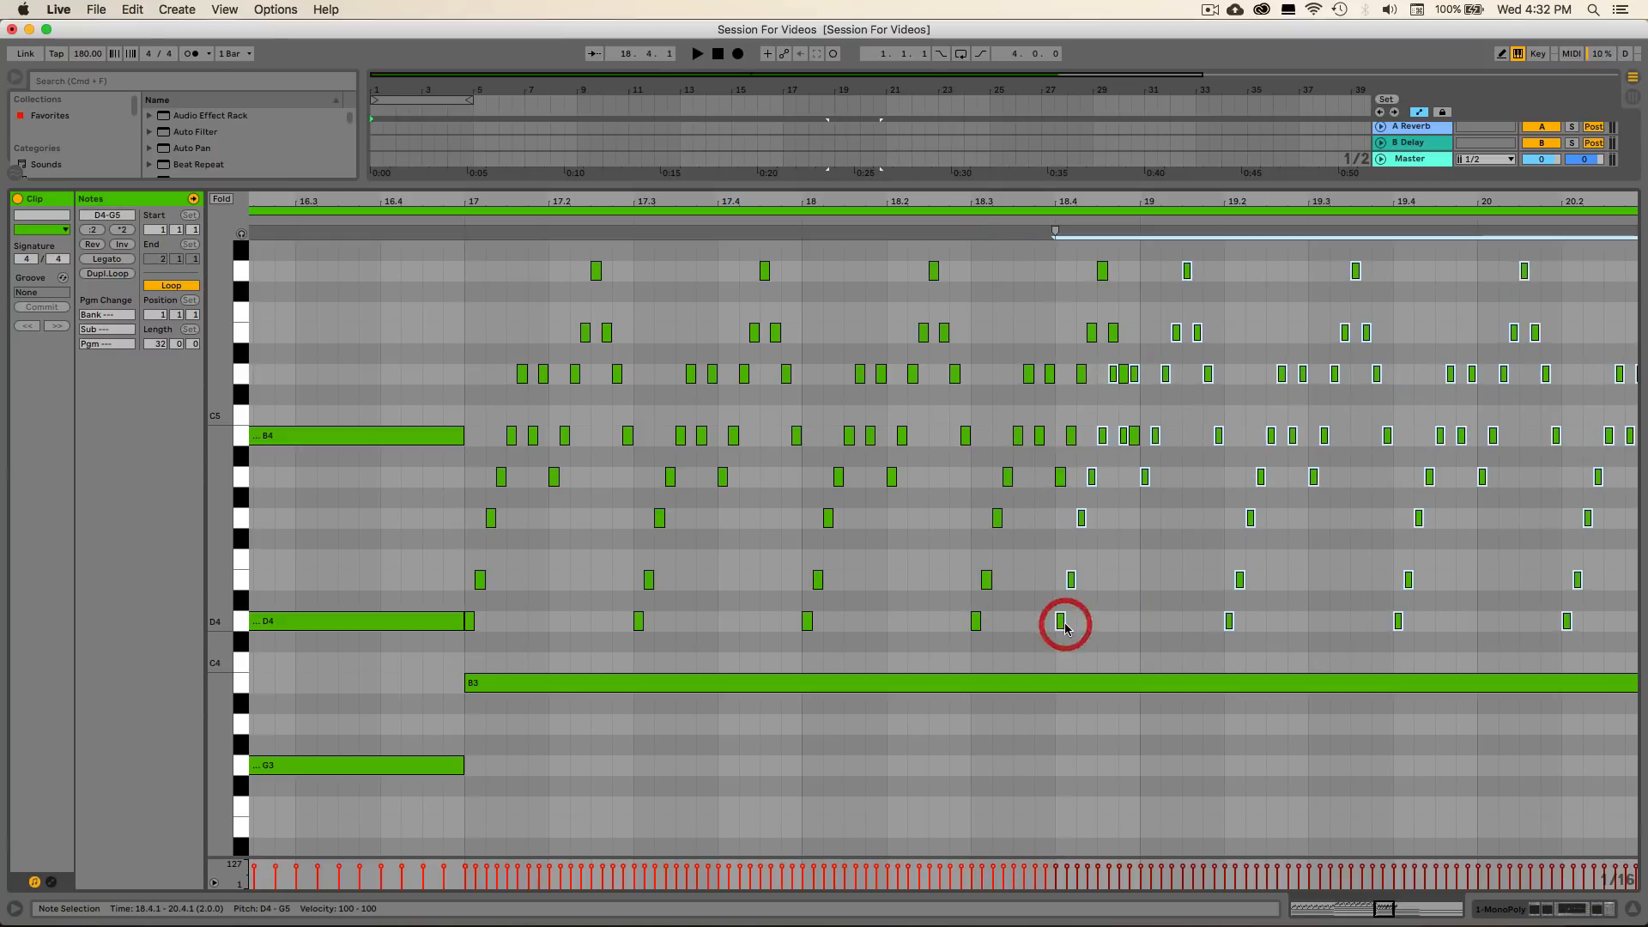
key(super+z)
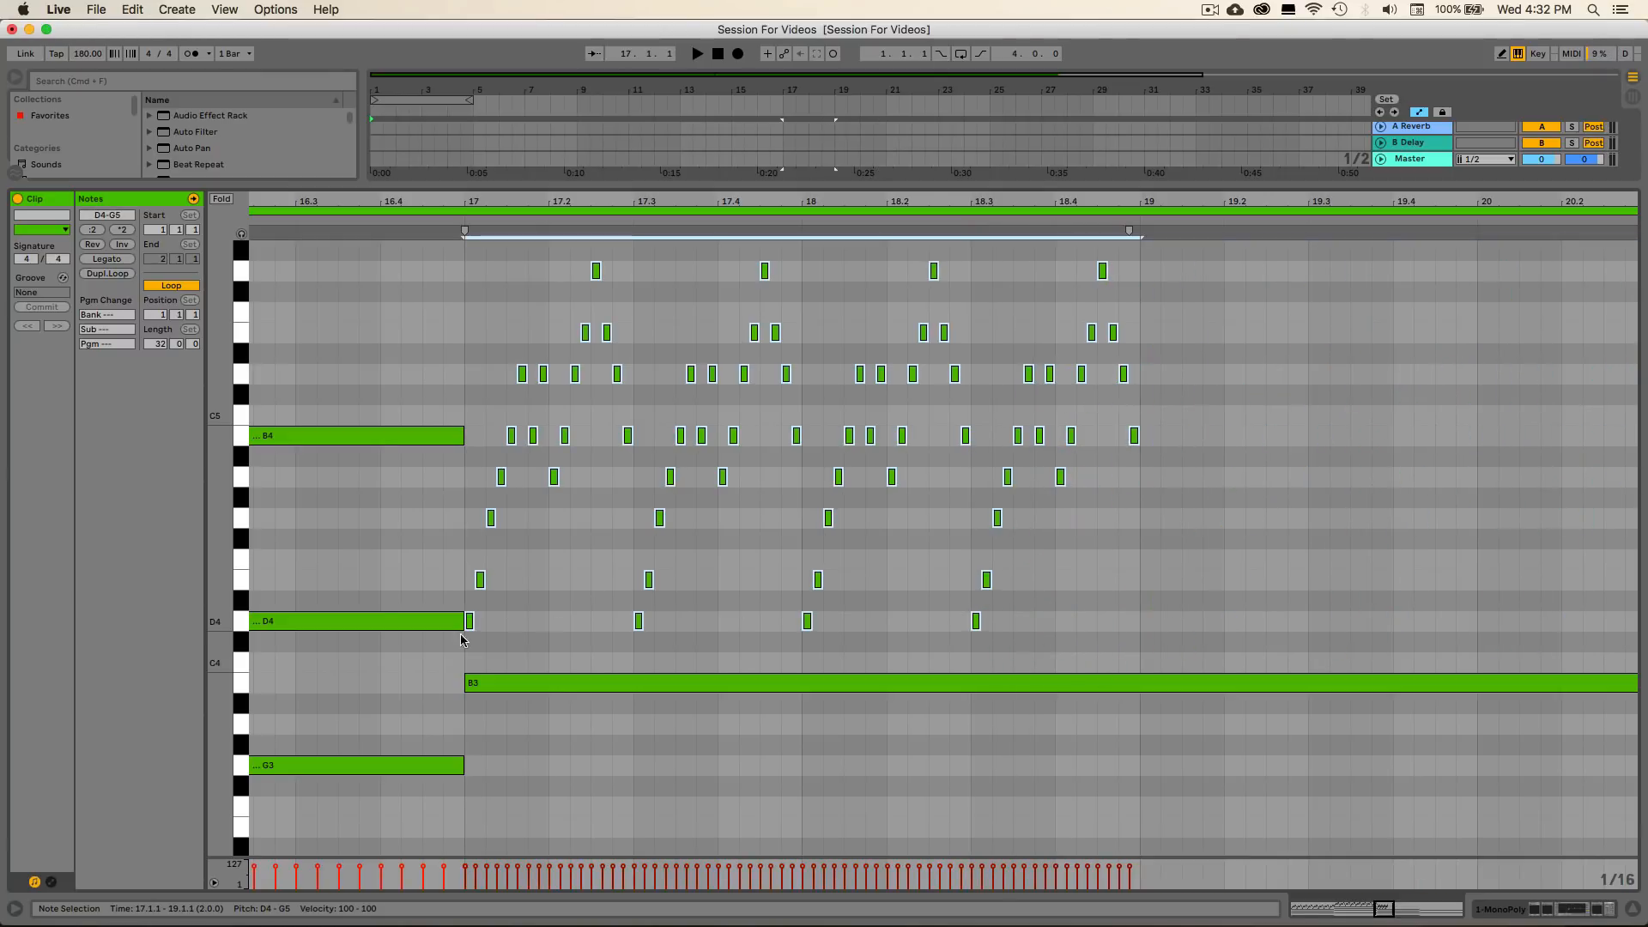
drag(470, 620, 1141, 626)
drag(1076, 200, 1075, 116)
scroll(1291, 366, right, 2)
scroll(1245, 378, up, 5)
click(1173, 375)
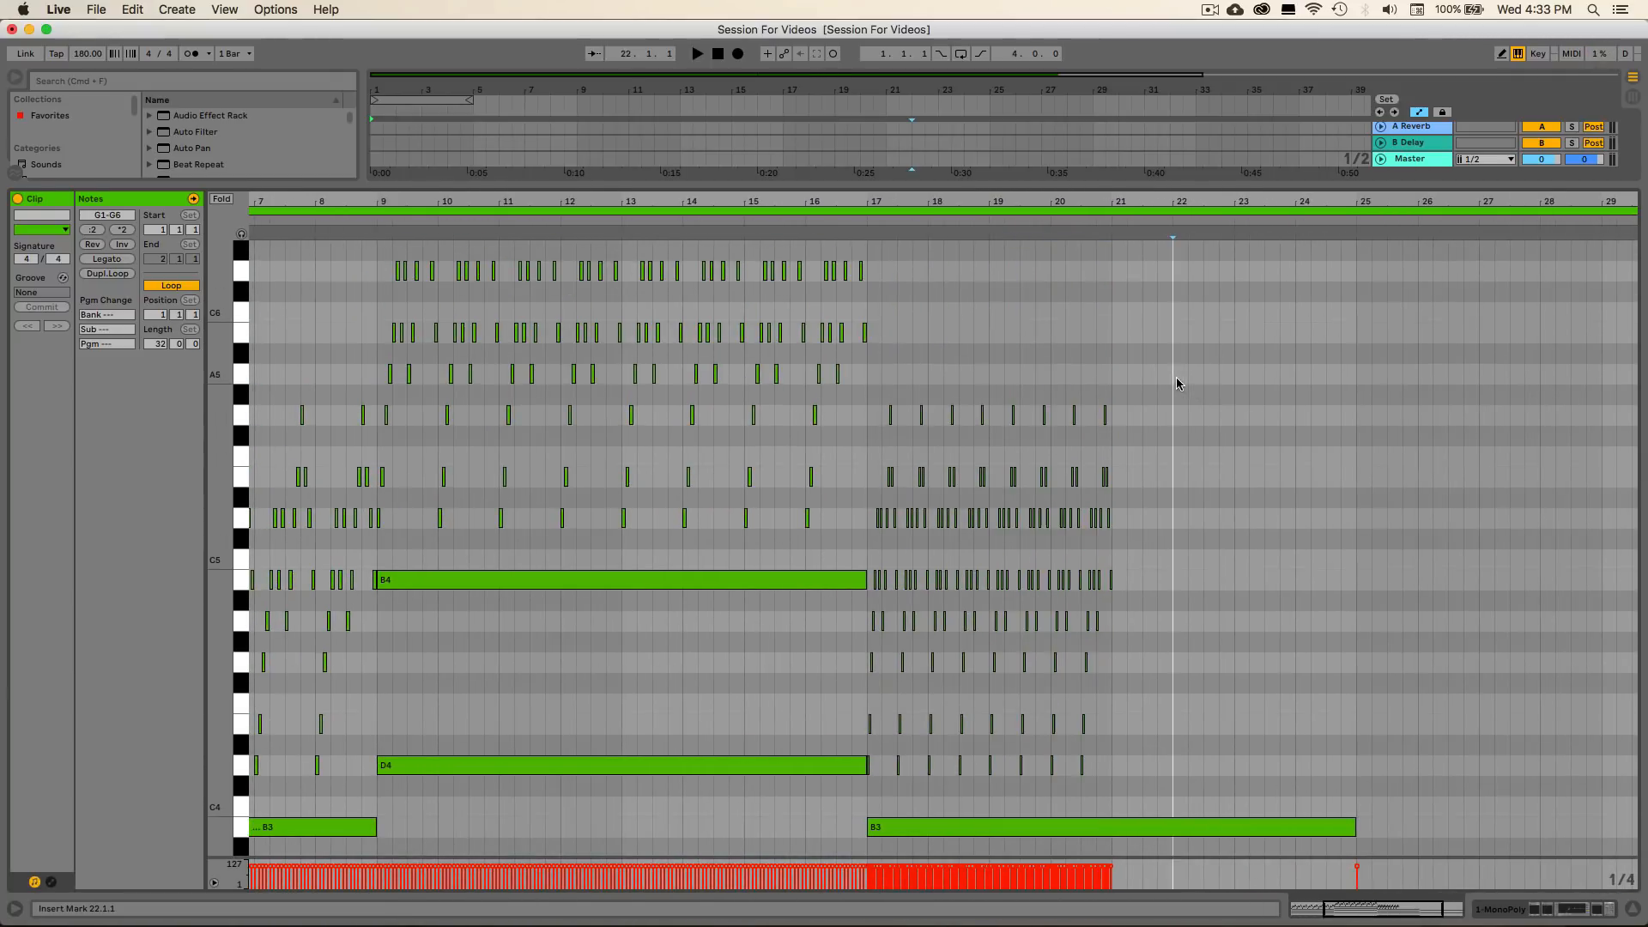
Copy the double-speed arpeggio from bars 17–20 to bar 21, starting on D4
drag(1120, 376, 868, 780)
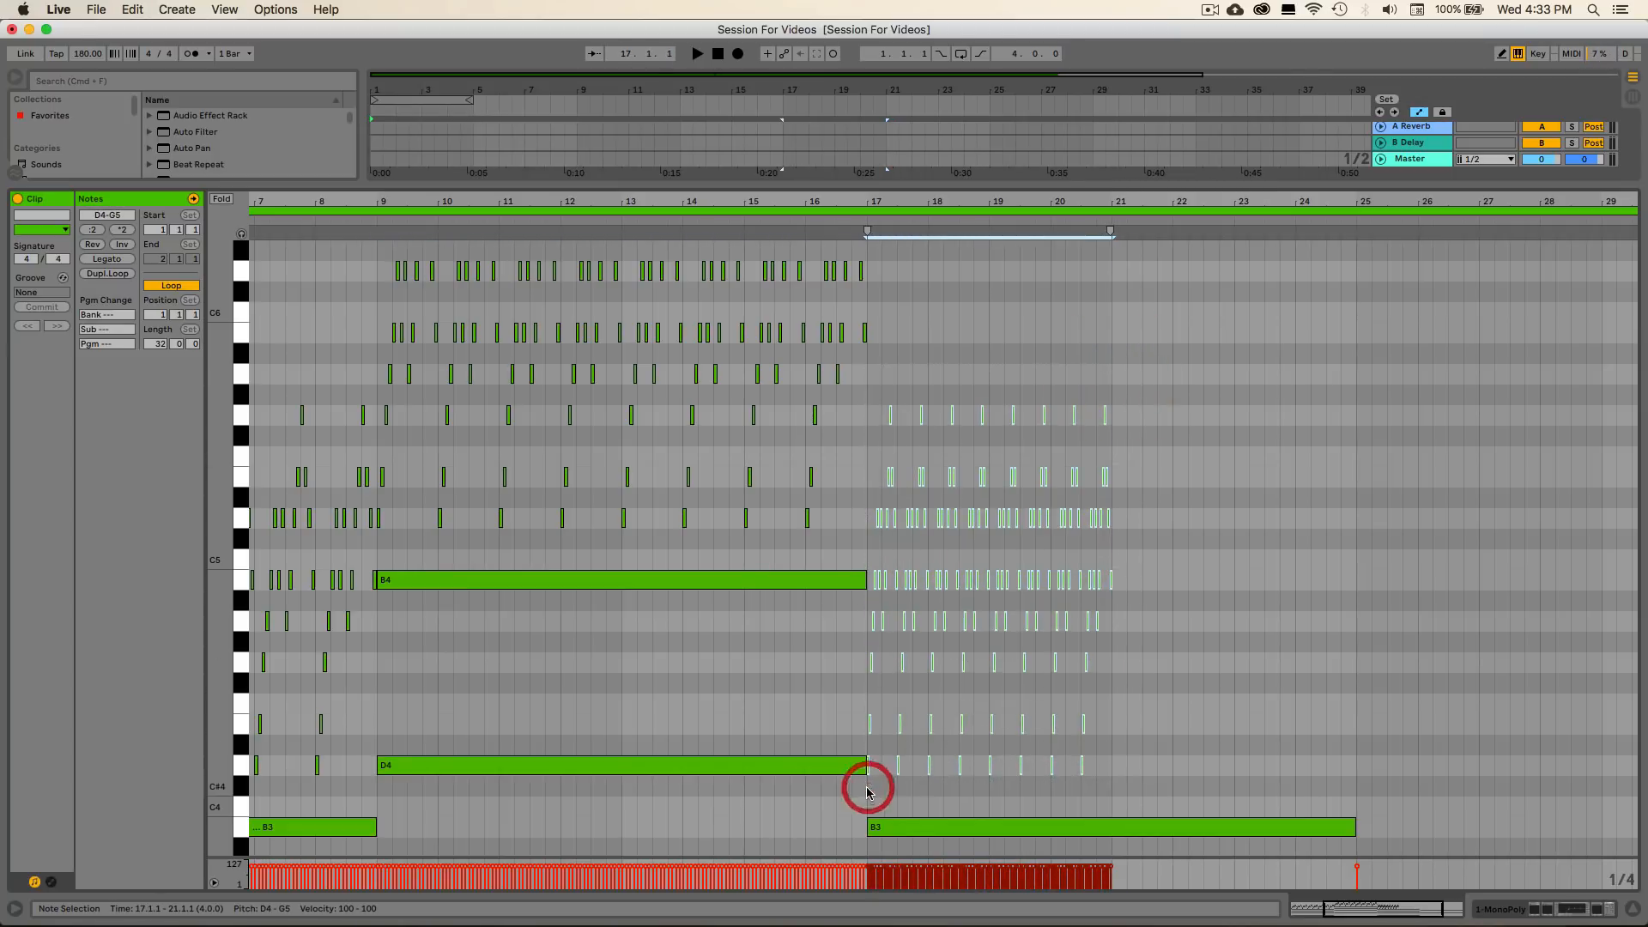
scroll(927, 761, down, 1)
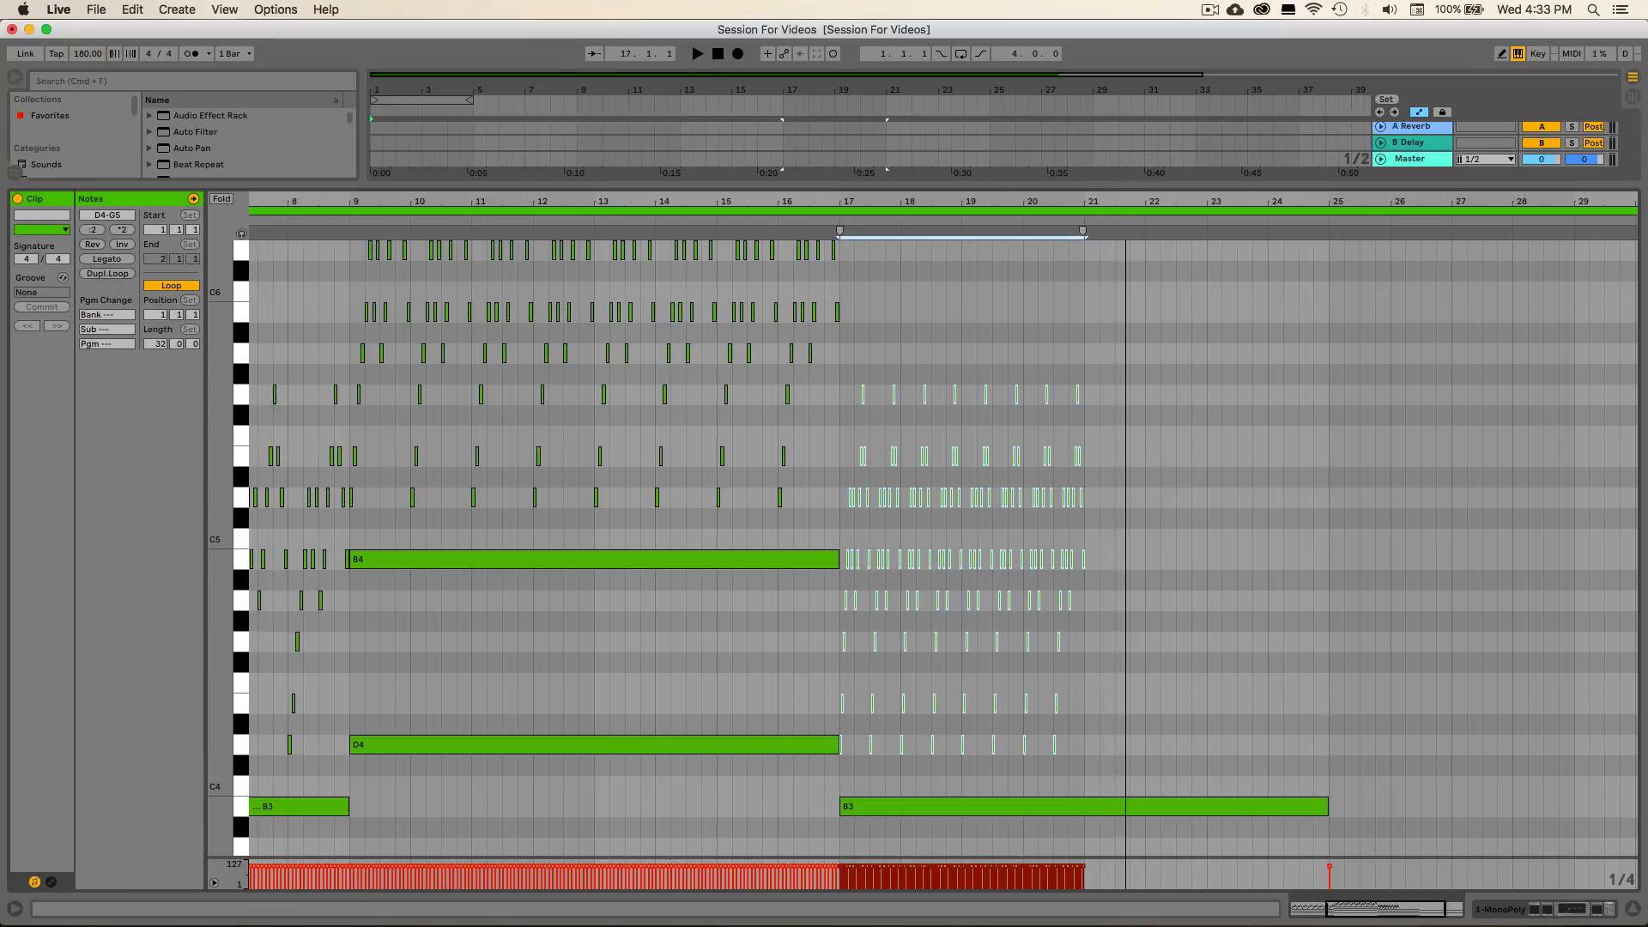
key(z)
scroll(527, 640, left, 3)
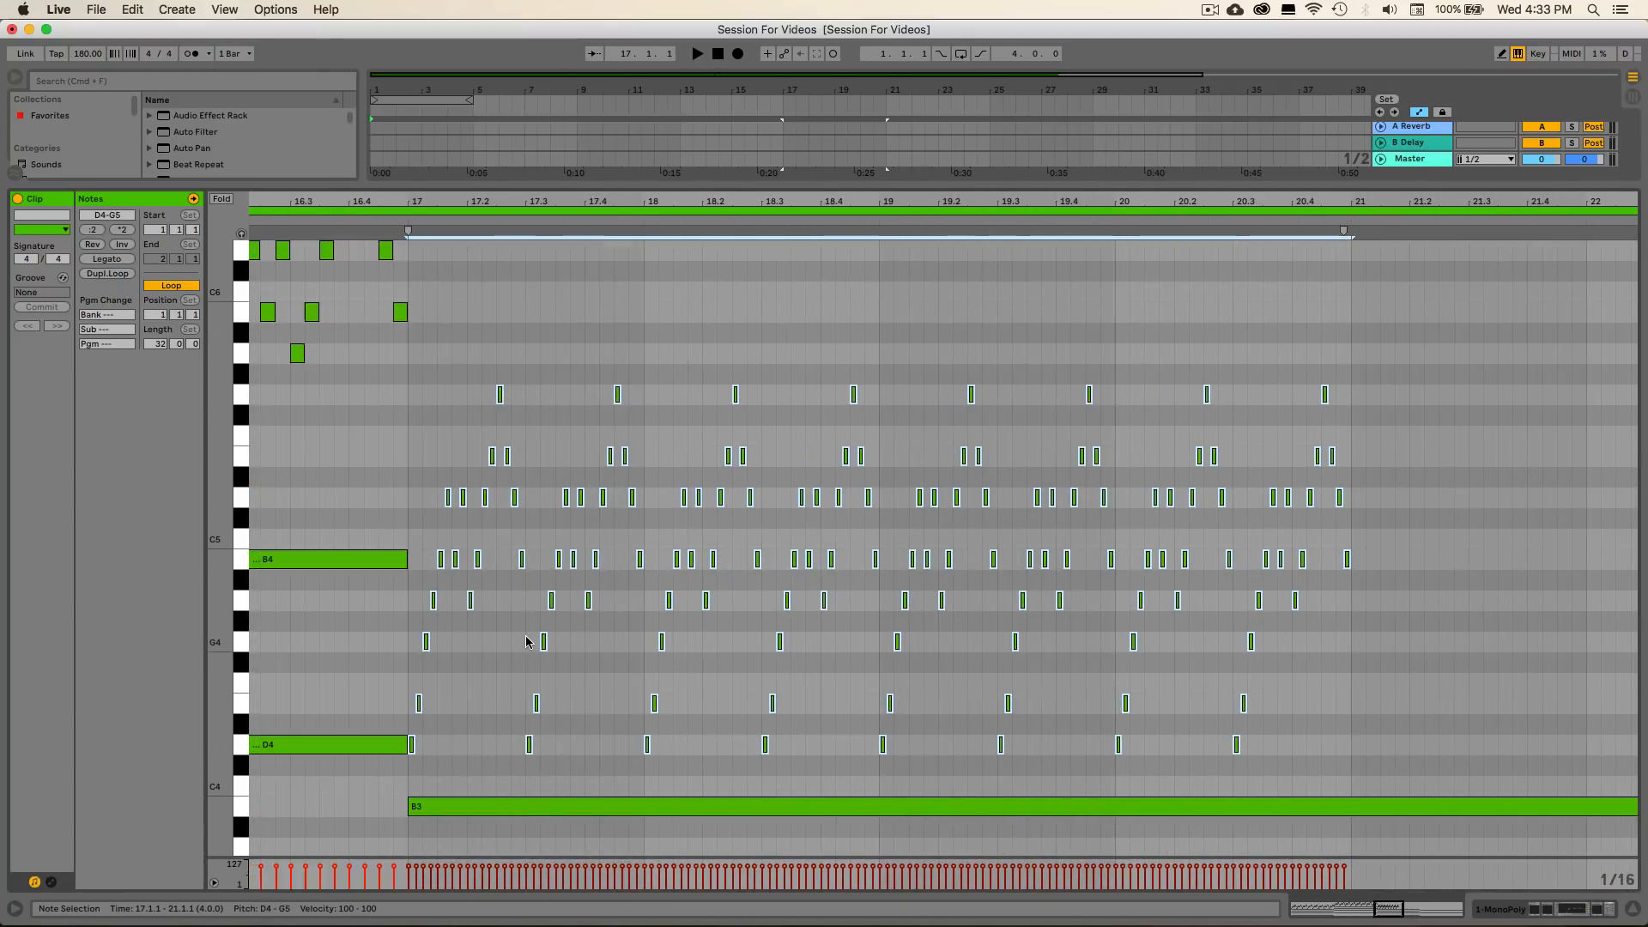
mouse_move(411, 744)
mouse_down()
mouse_move(1170, 736)
mouse_move(1394, 700)
mouse_move(1361, 745)
mouse_up()
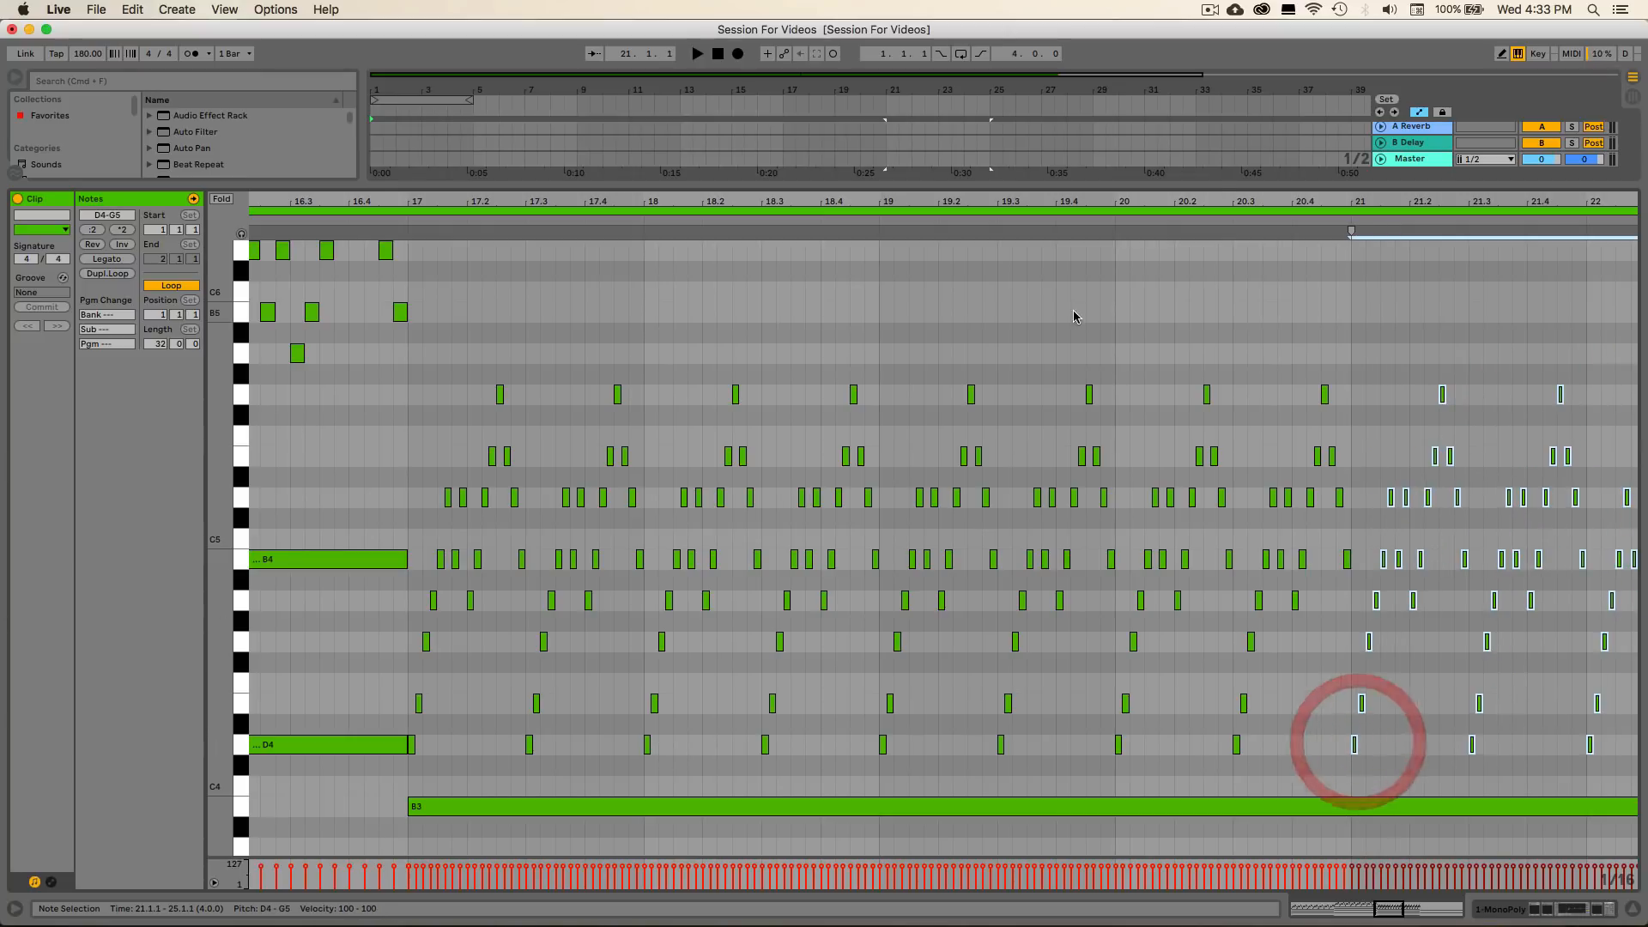
Play the clip from bar 17 to check the double-speed arpeggio over the chord
mouse_move(1210, 203)
mouse_down()
mouse_move(1016, 179)
mouse_move(1016, 92)
mouse_up()
click(1169, 258)
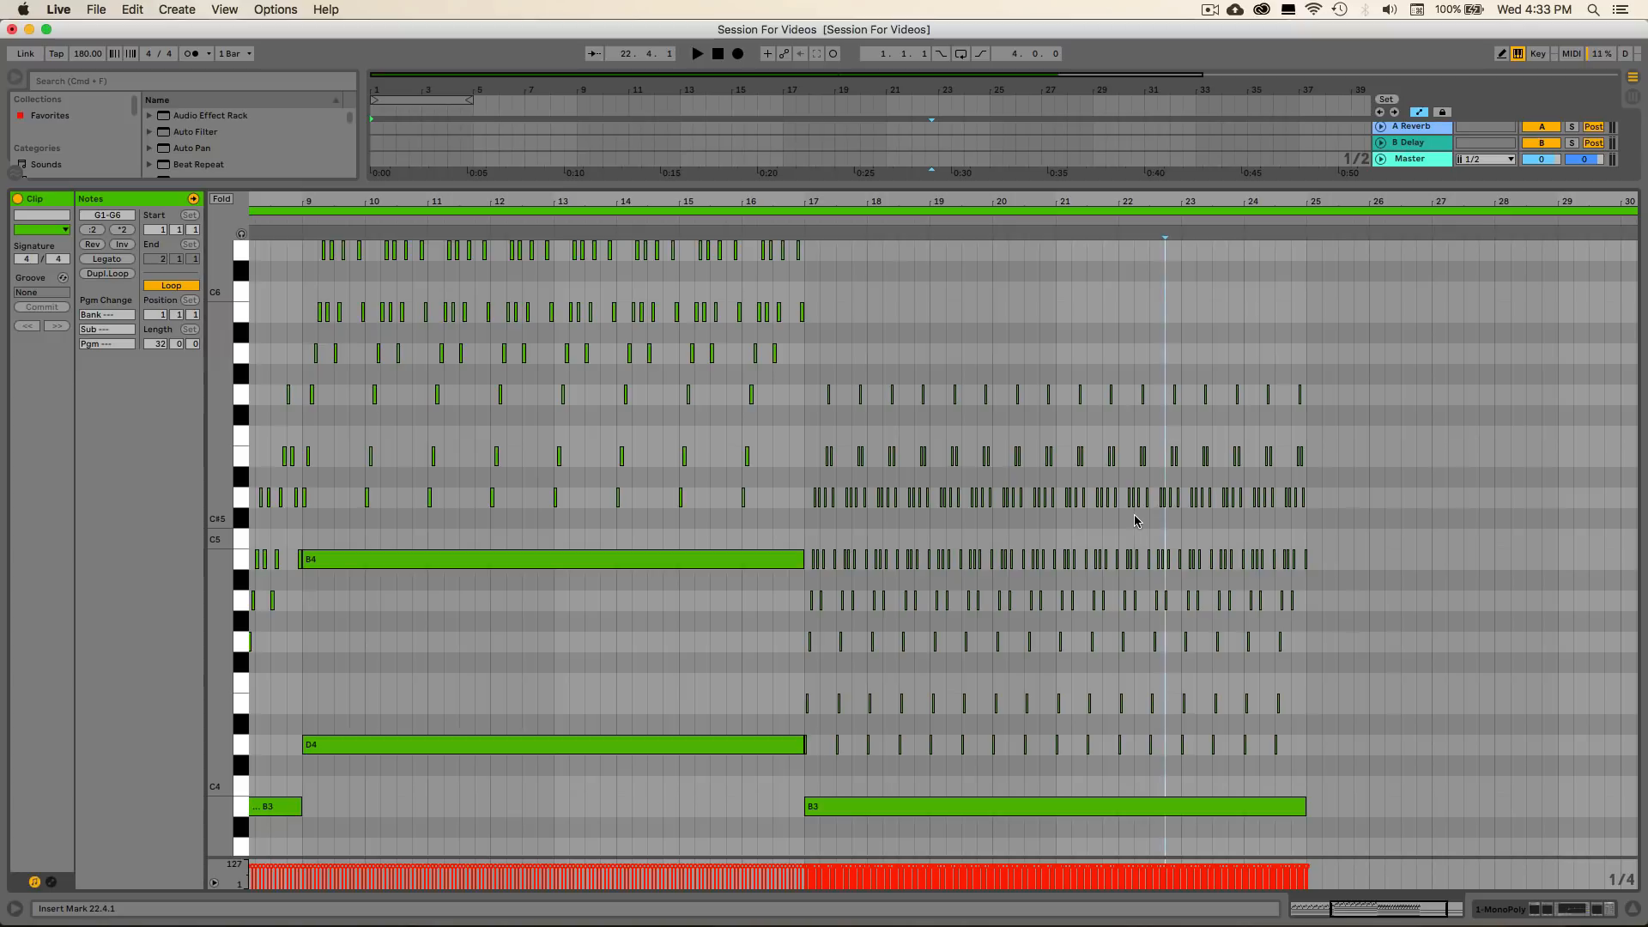
key(space)
click(806, 220)
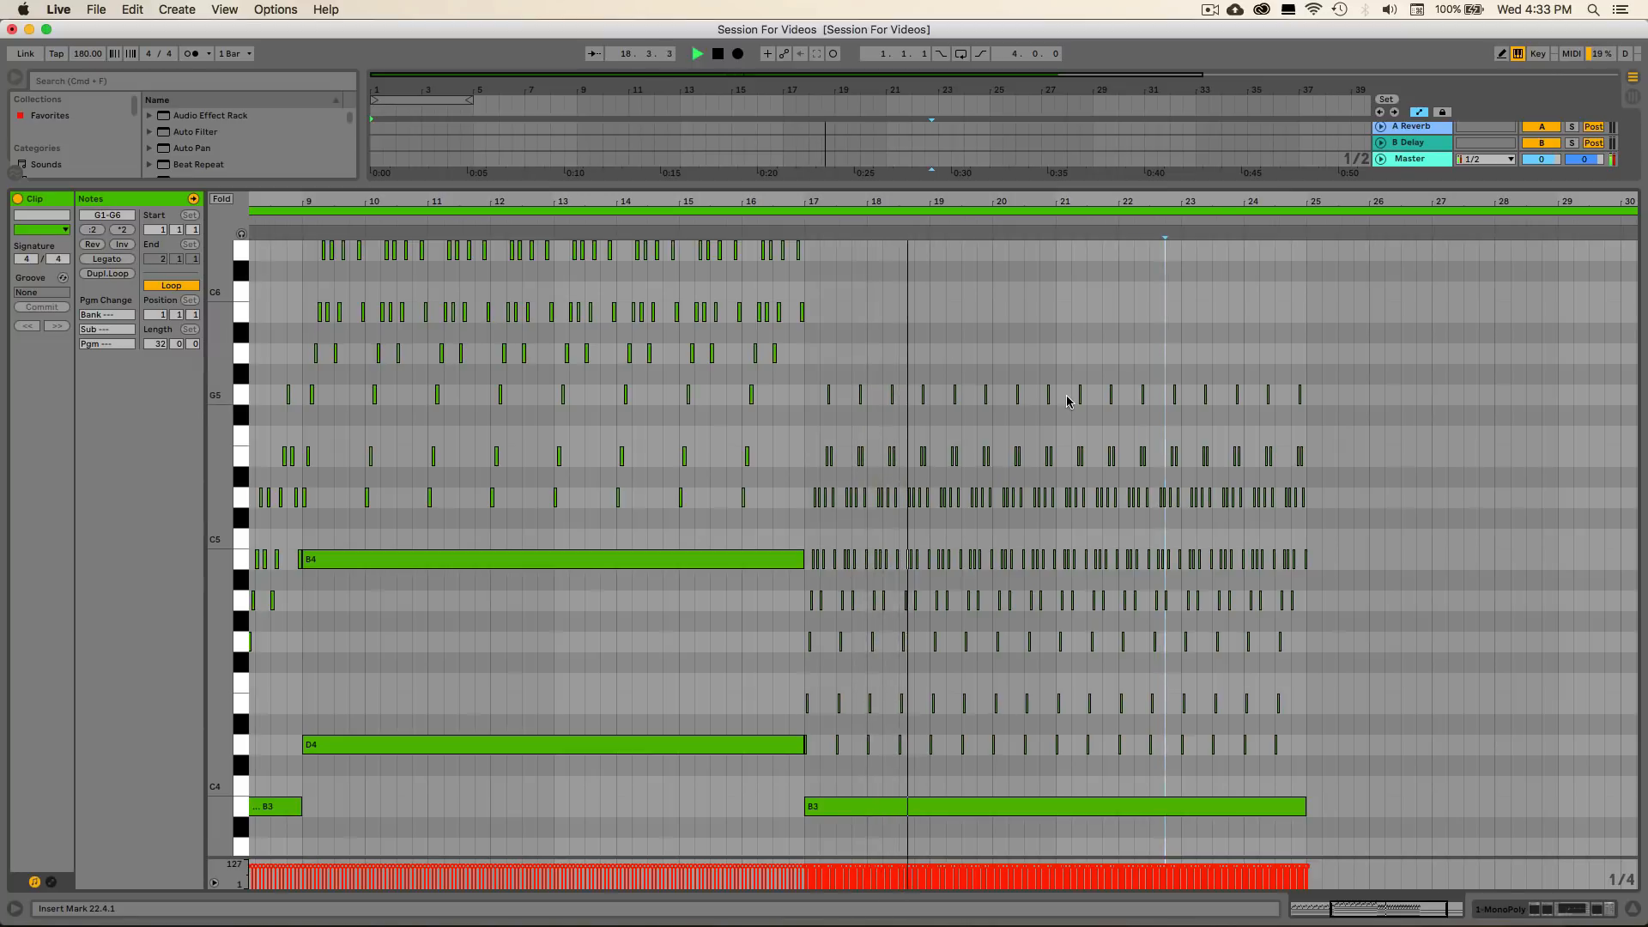
Copy the eight-bar arpeggio from bars 1–8 to bar 25 so it fills the clip's last eight bars
scroll(1073, 401, right, 3)
scroll(1073, 401, down, 1)
drag(1157, 203, 1155, 138)
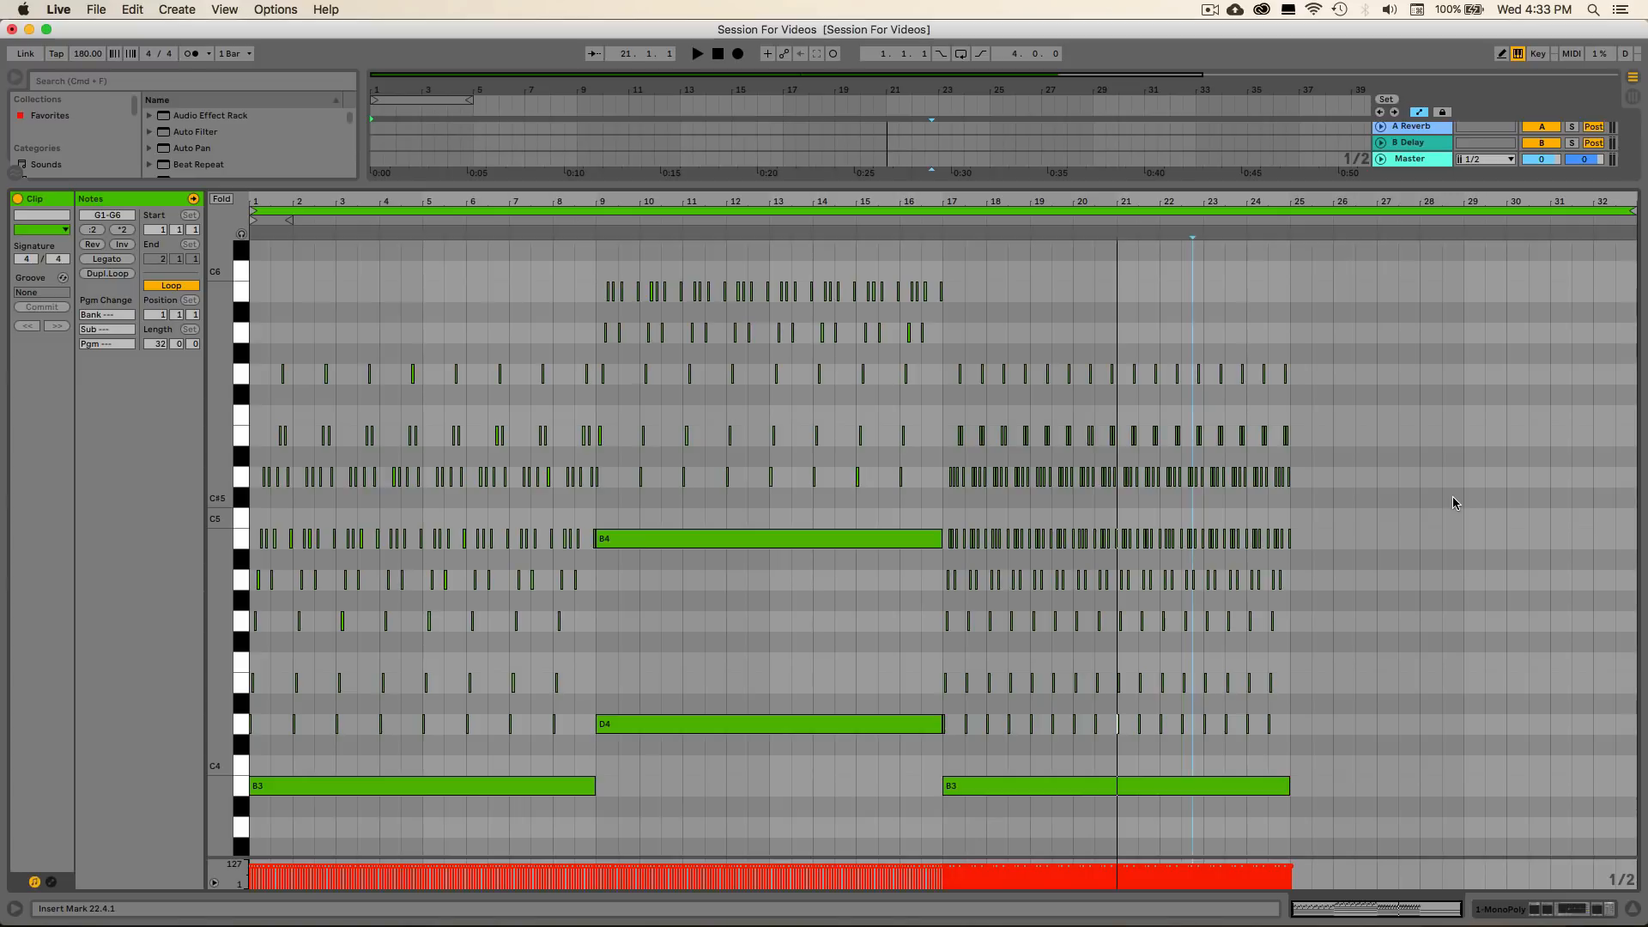
scroll(1397, 538, down, 5)
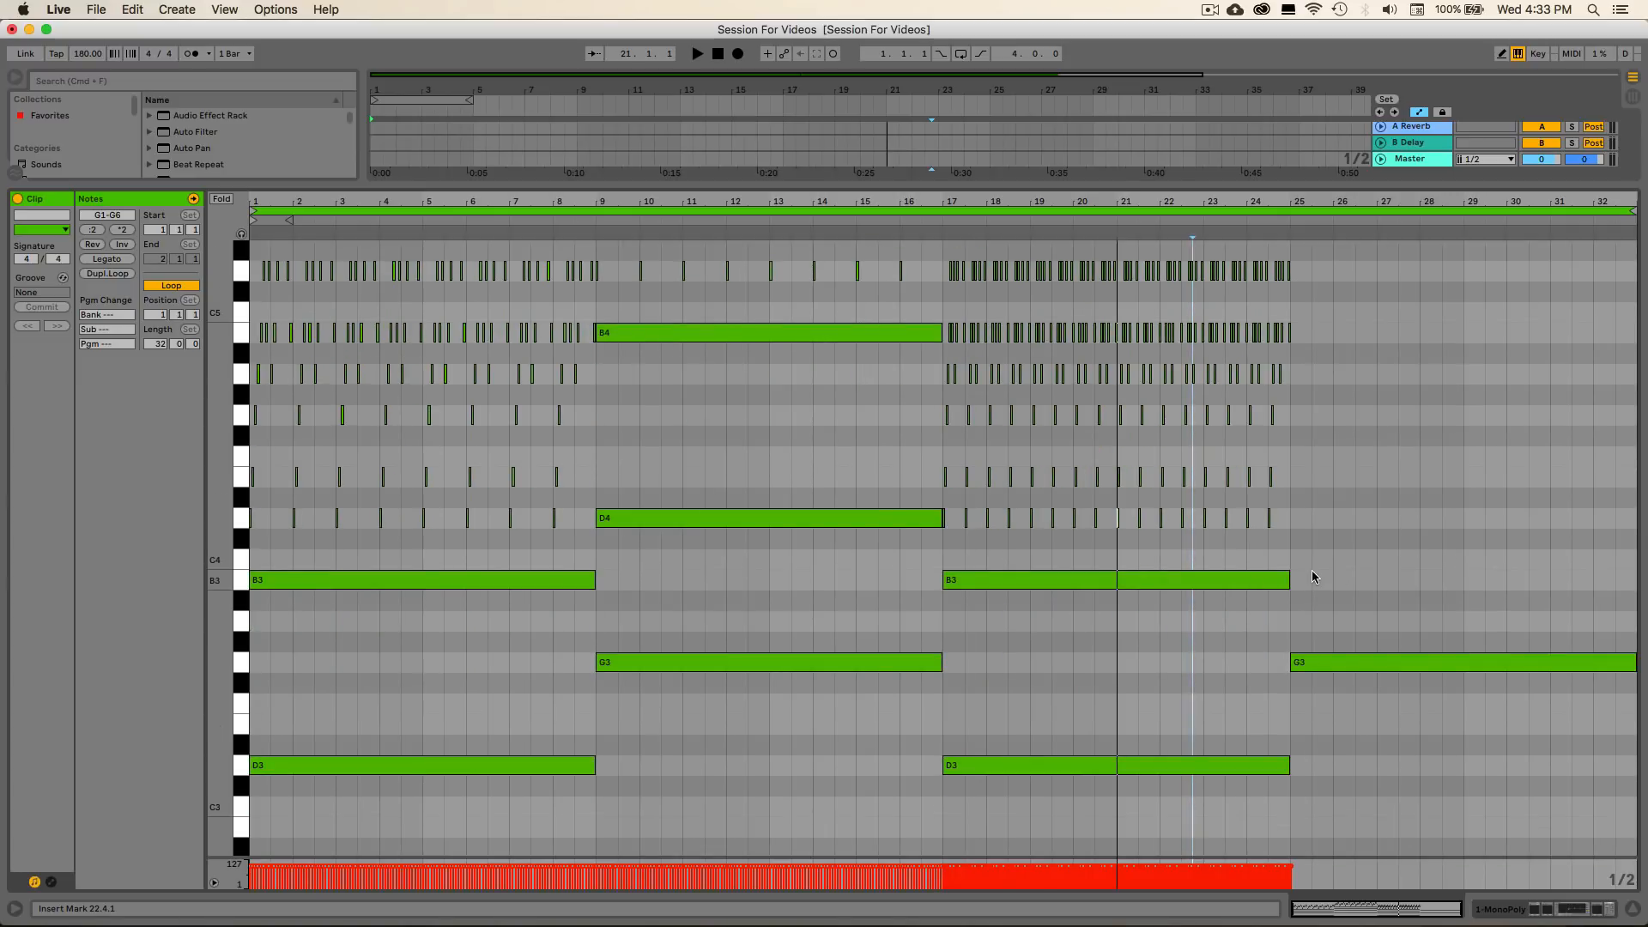
scroll(1013, 506, up, 5)
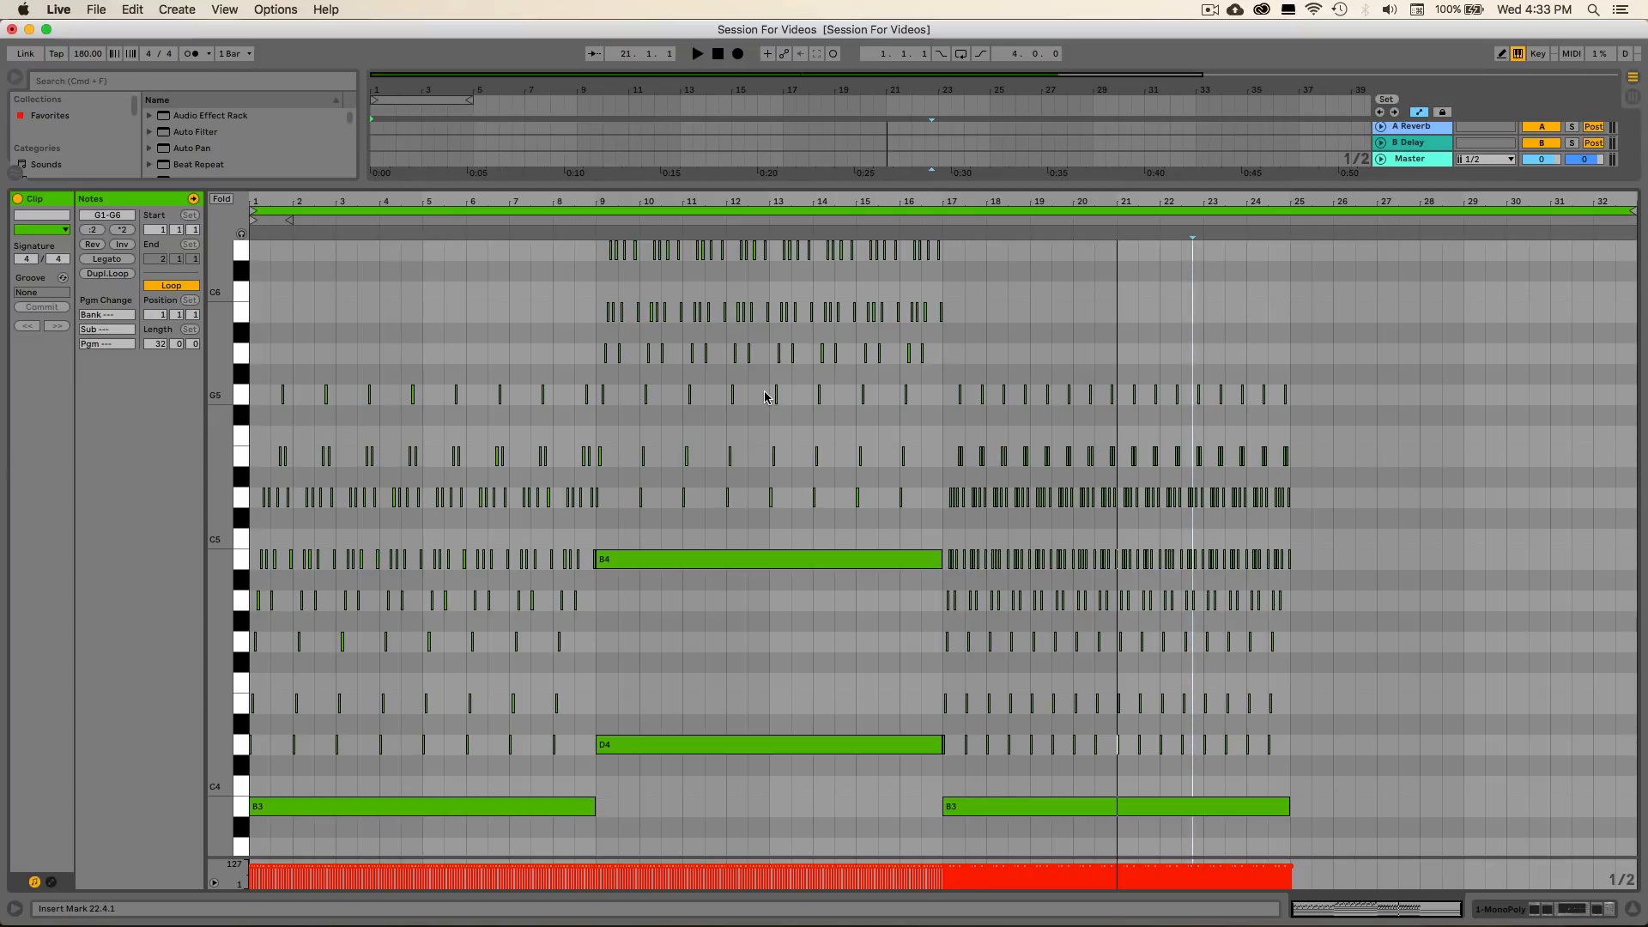
drag(284, 204, 299, 345)
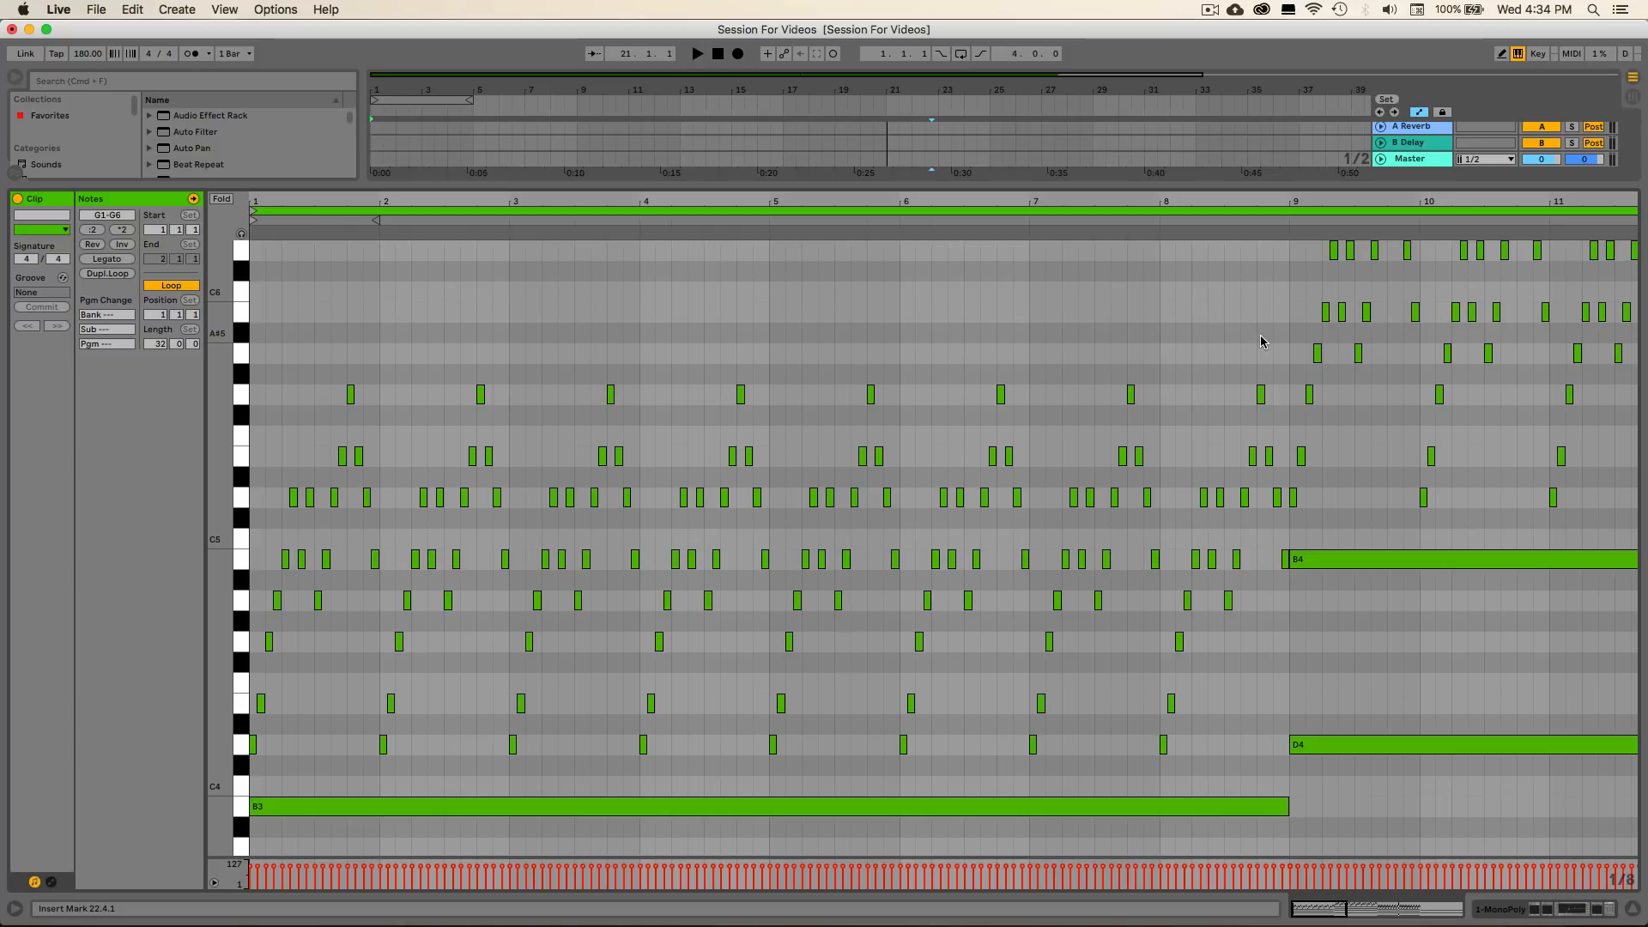
drag(1287, 341, 252, 761)
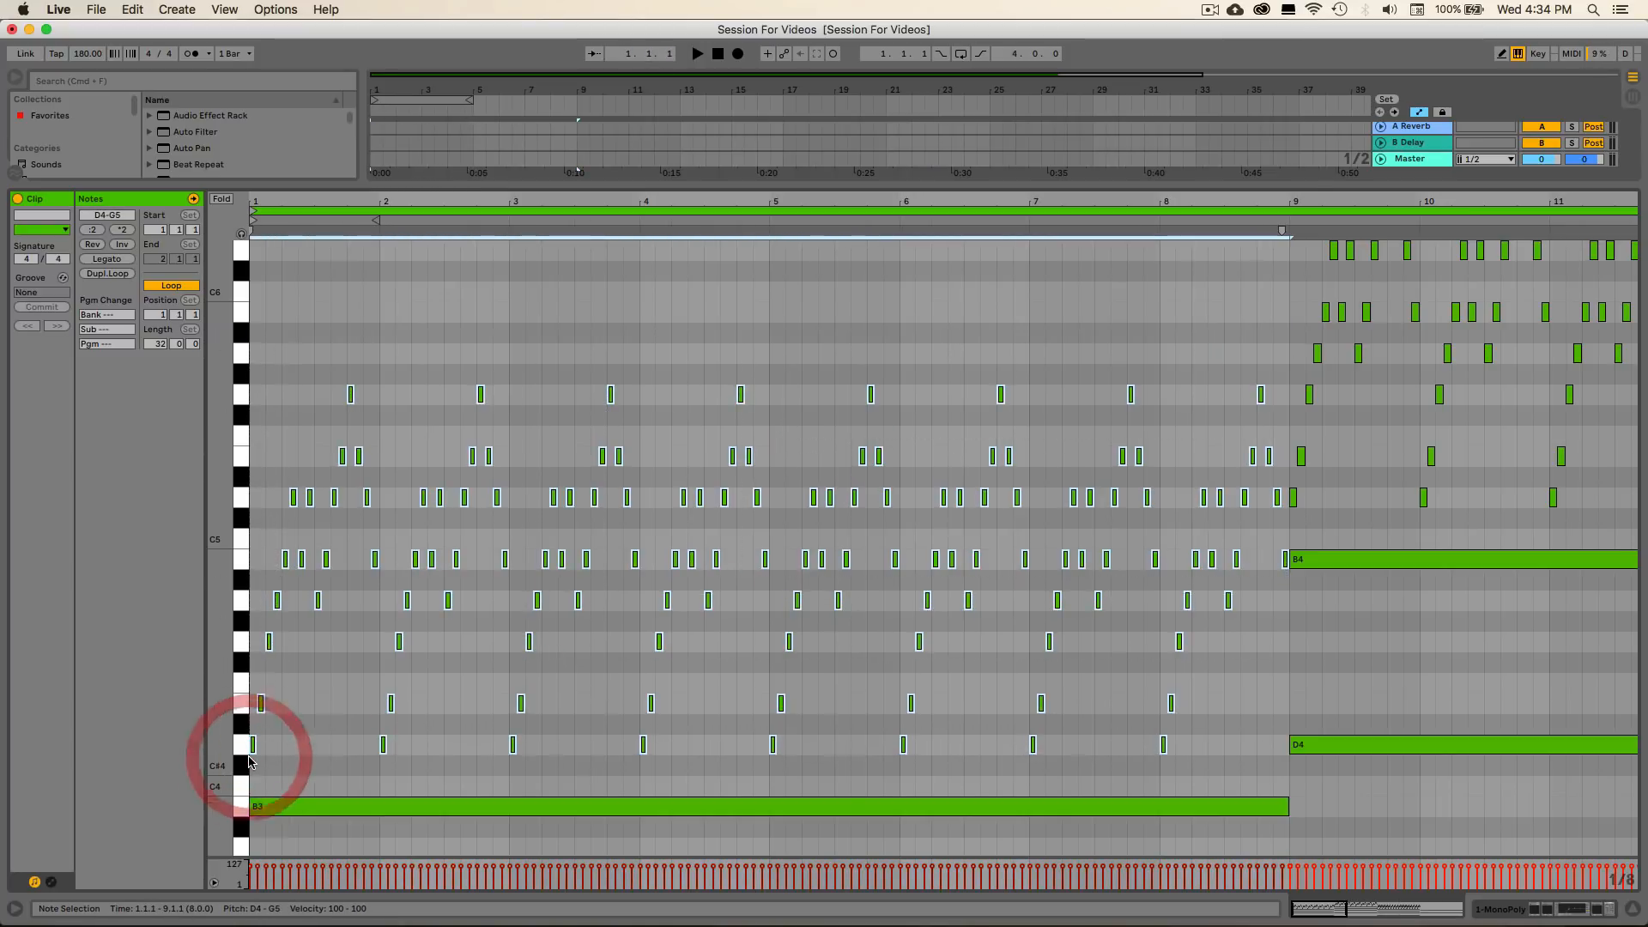
scroll(601, 682, right, 20)
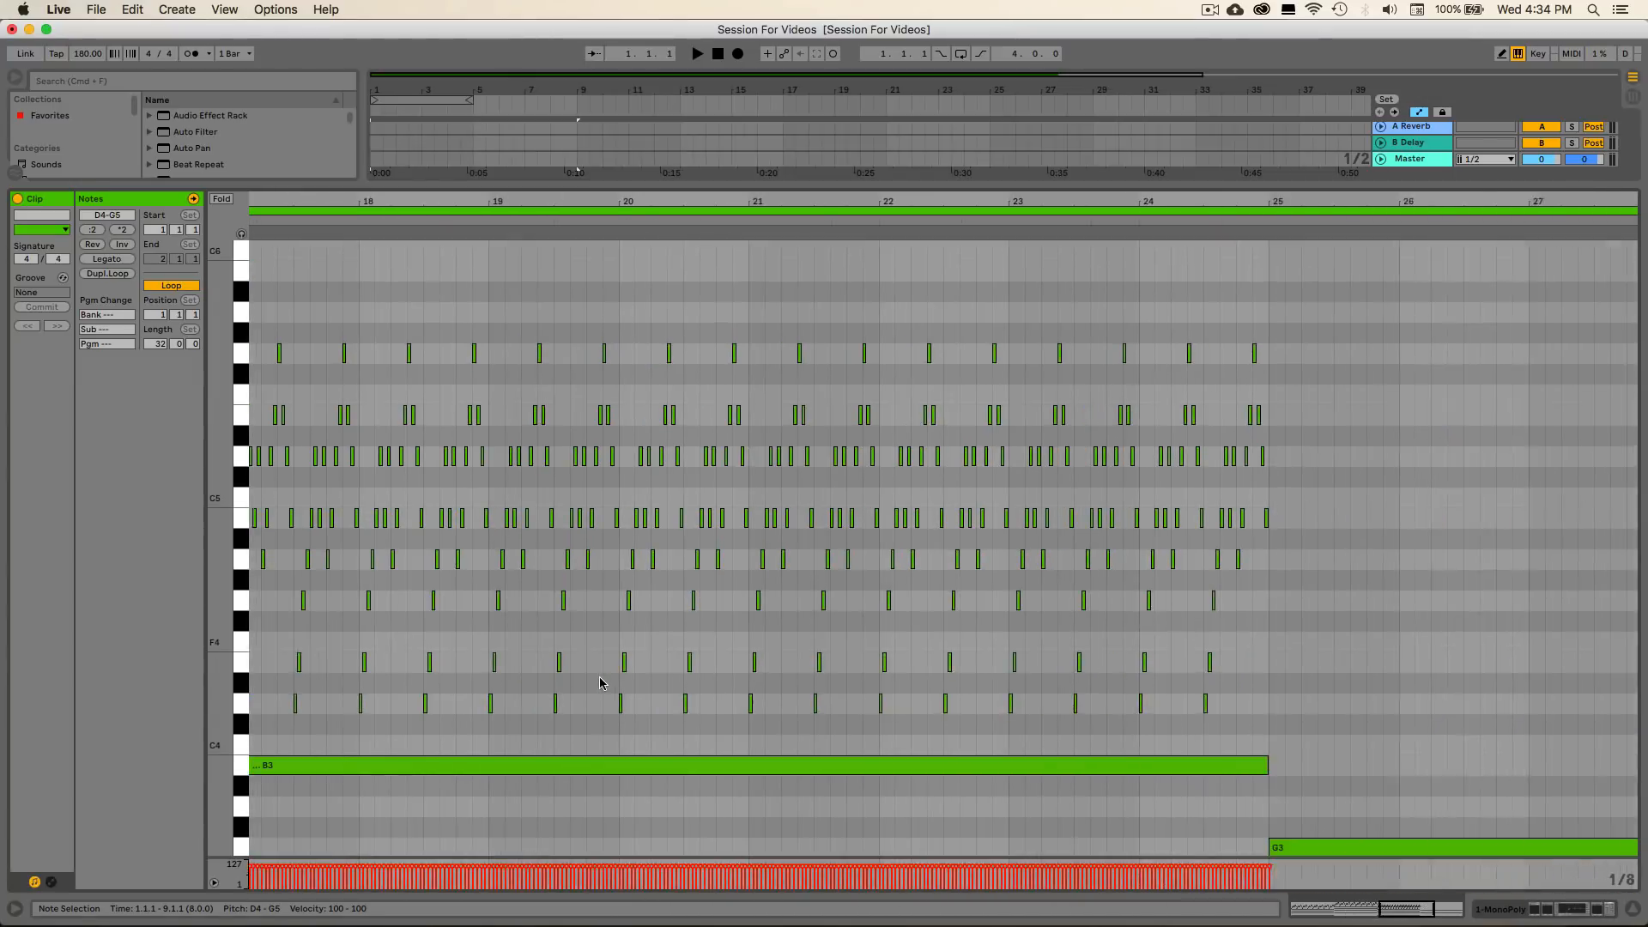
click(885, 379)
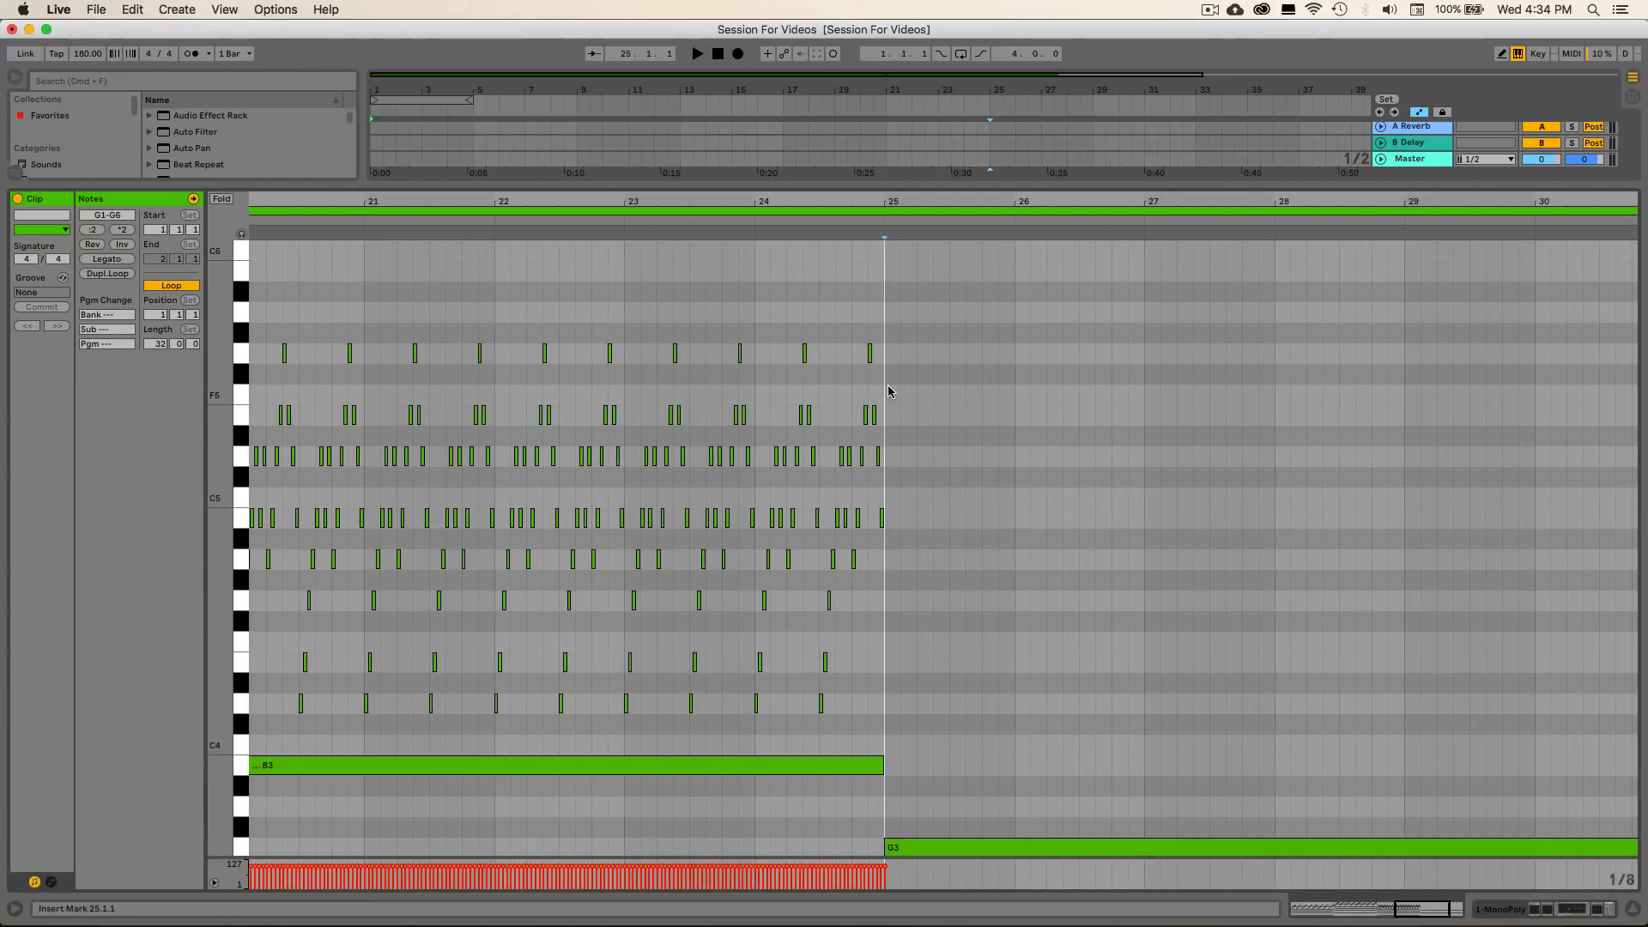
key(super+d)
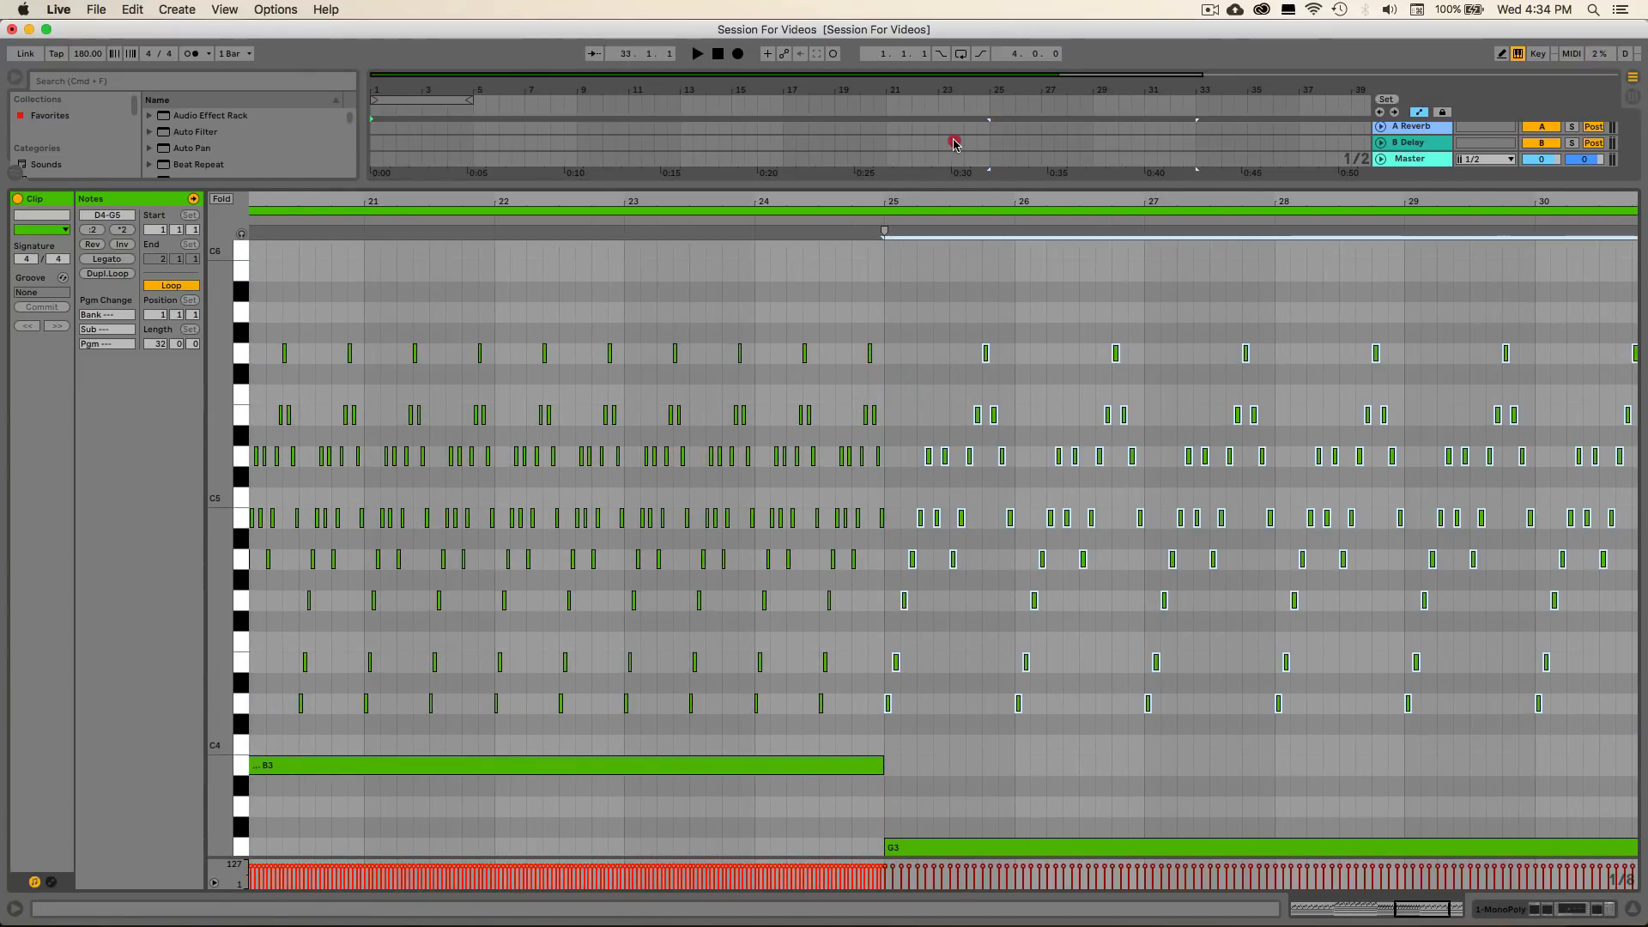
Play the whole 32-bar clip from the beginning and look over the long chord notes beneath the arpeggios
drag(961, 204, 962, 133)
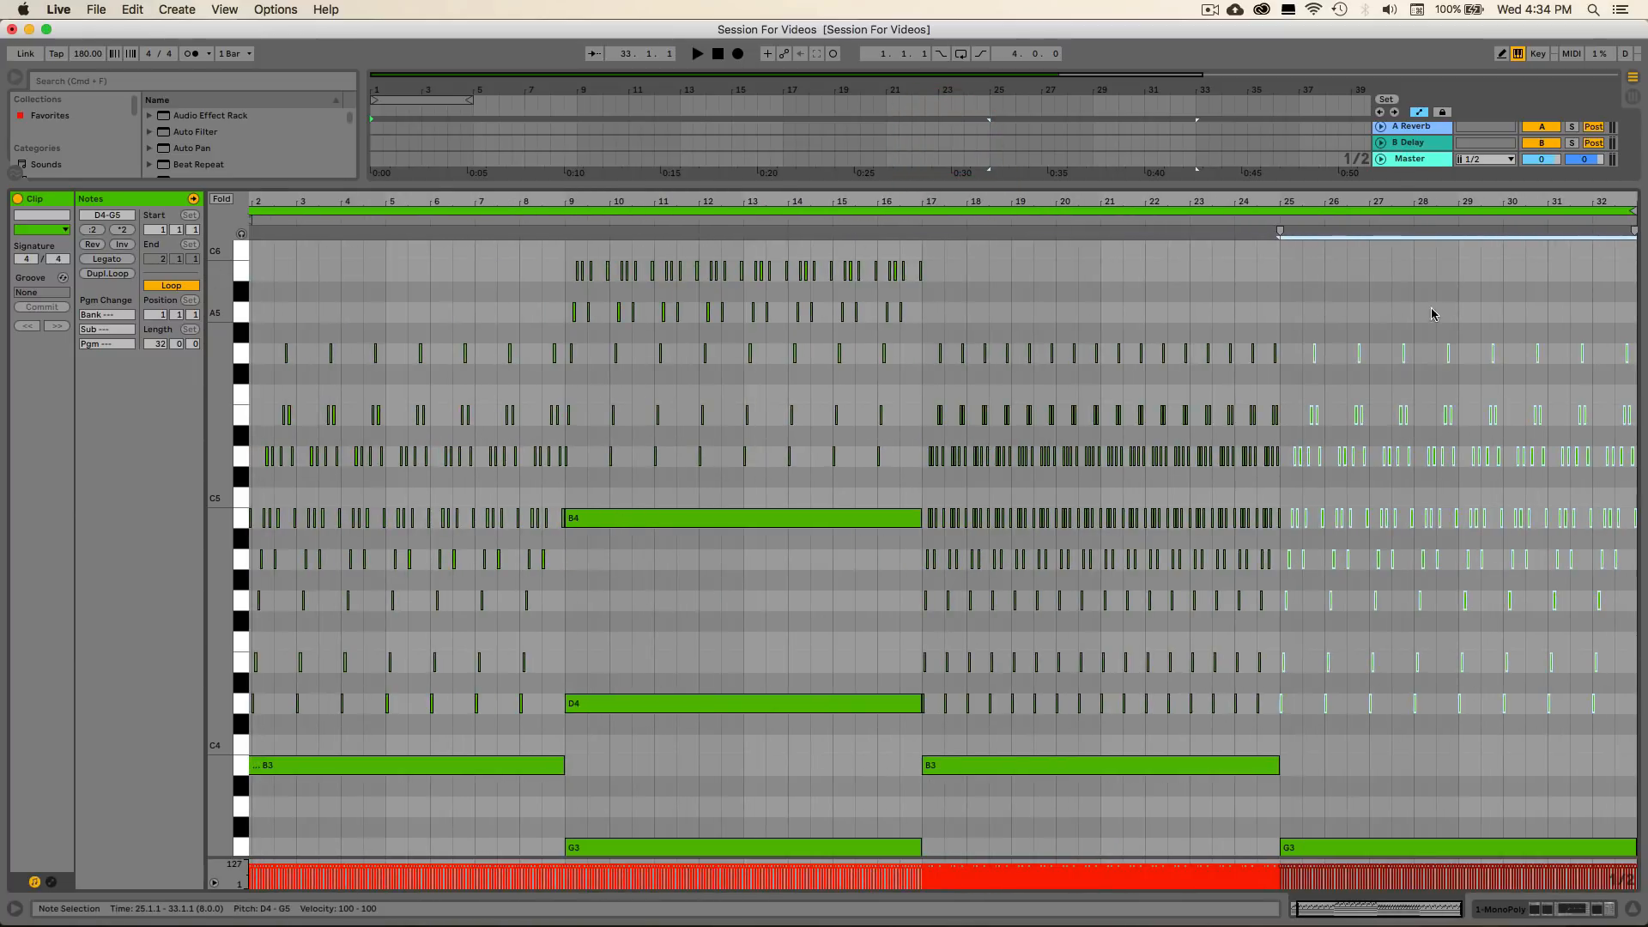
click(1366, 308)
key(space)
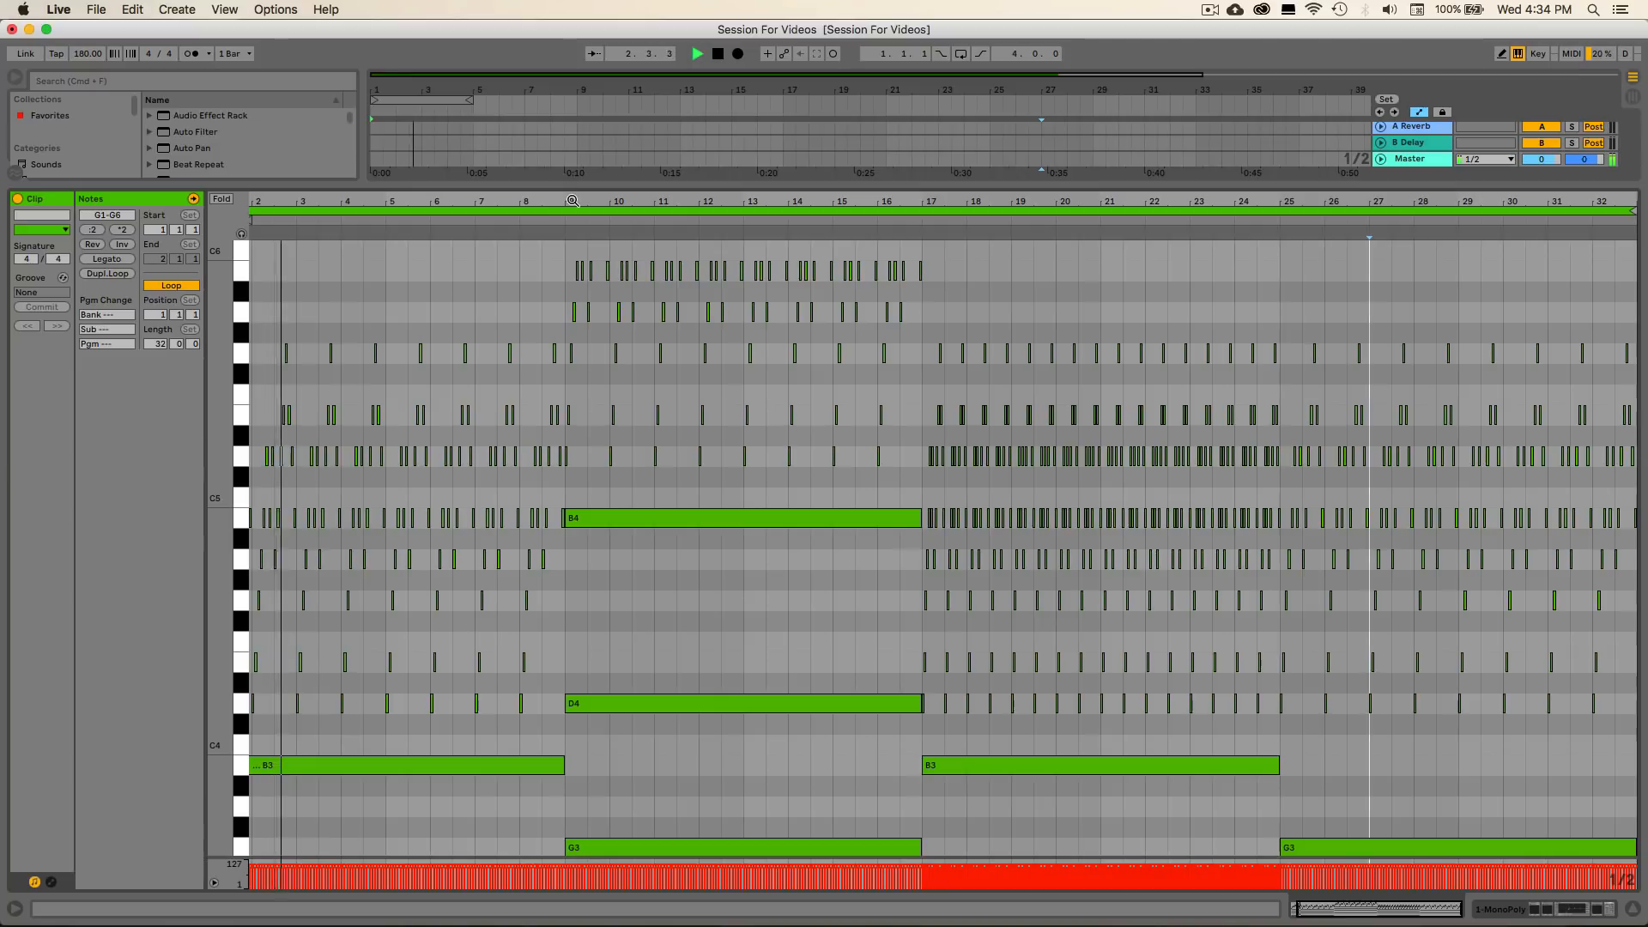
drag(570, 204, 605, 201)
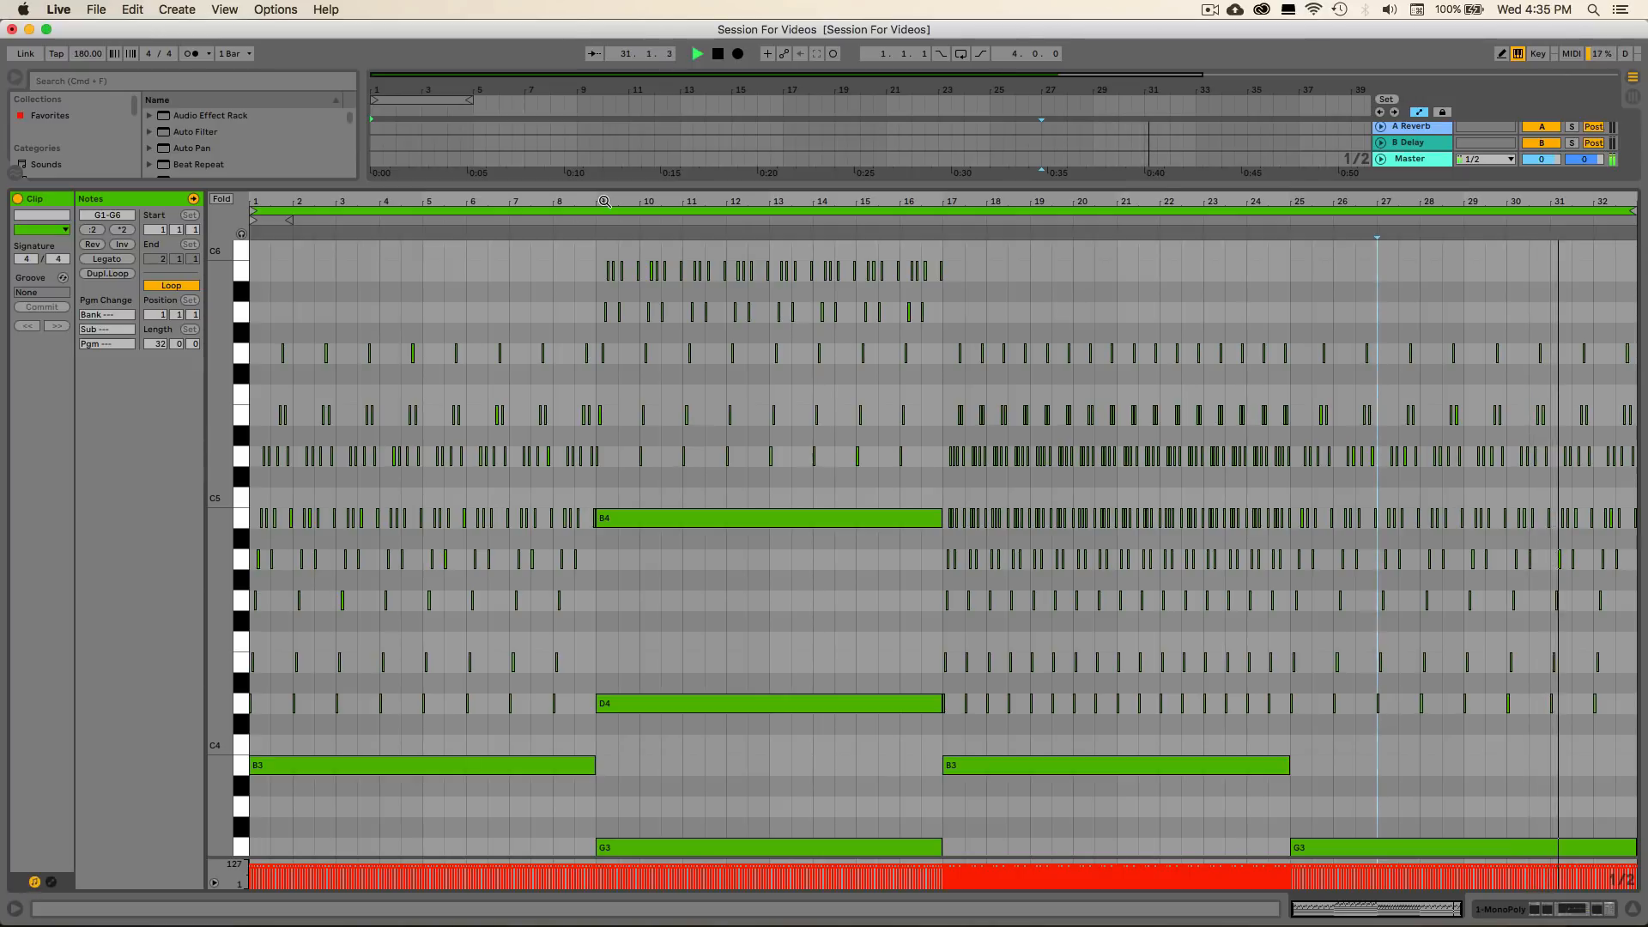
key(space)
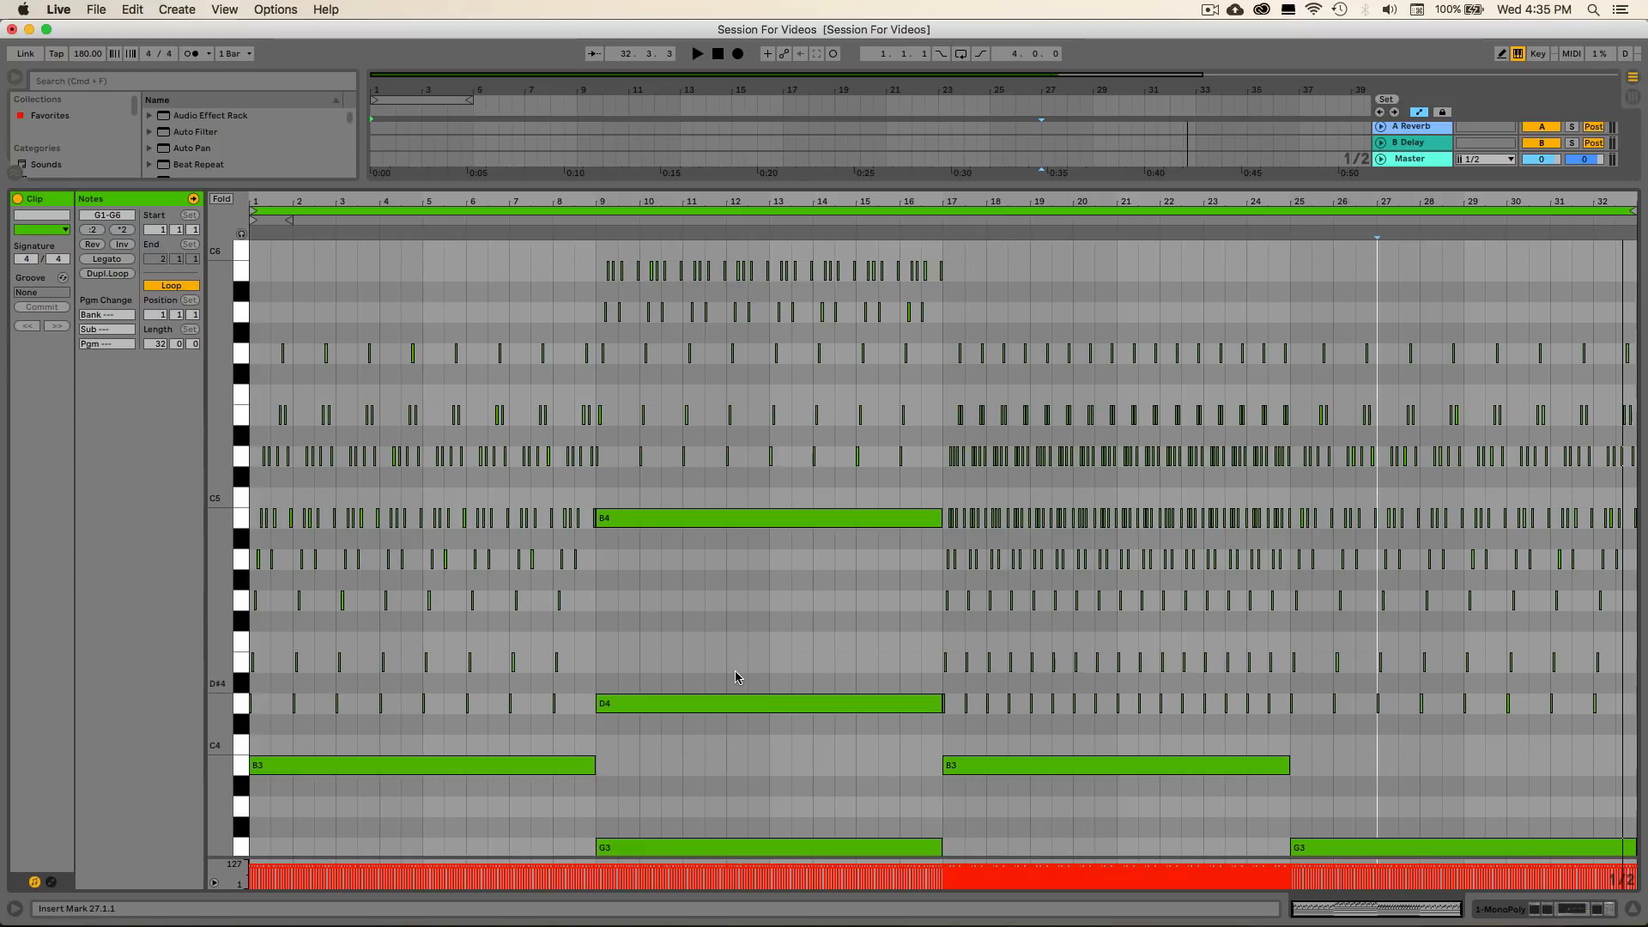
scroll(736, 676, down, 9)
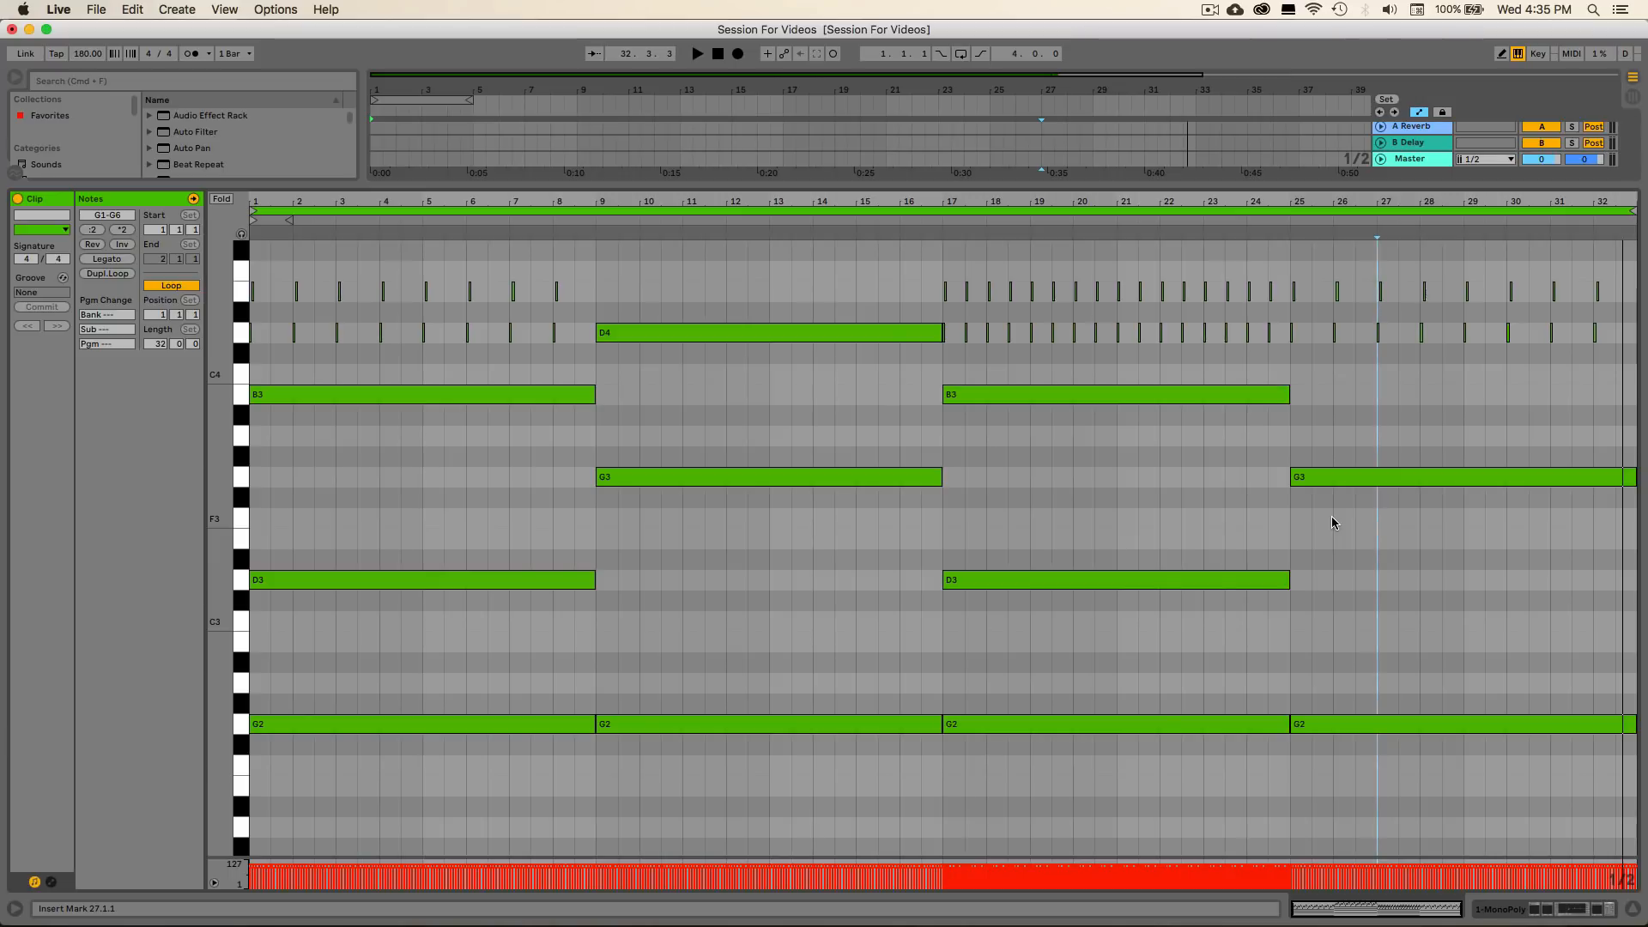
Add VCF Cutoff to the MonoPoly device's configured parameters and show its automation in a new lane
click(1635, 912)
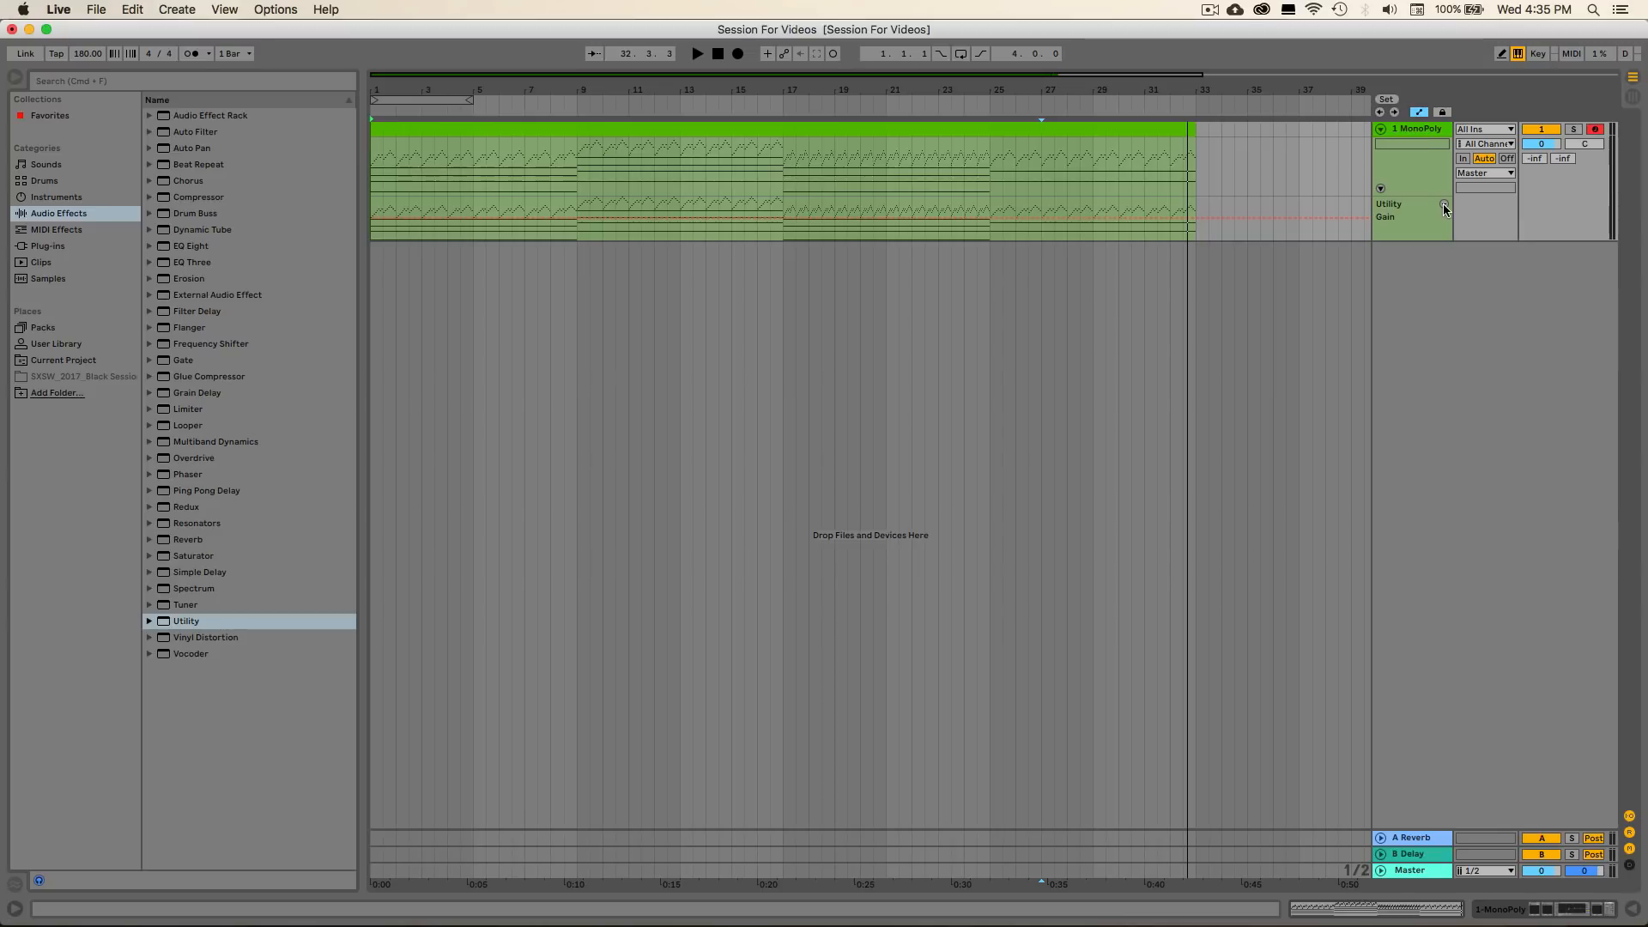
double_click(1406, 127)
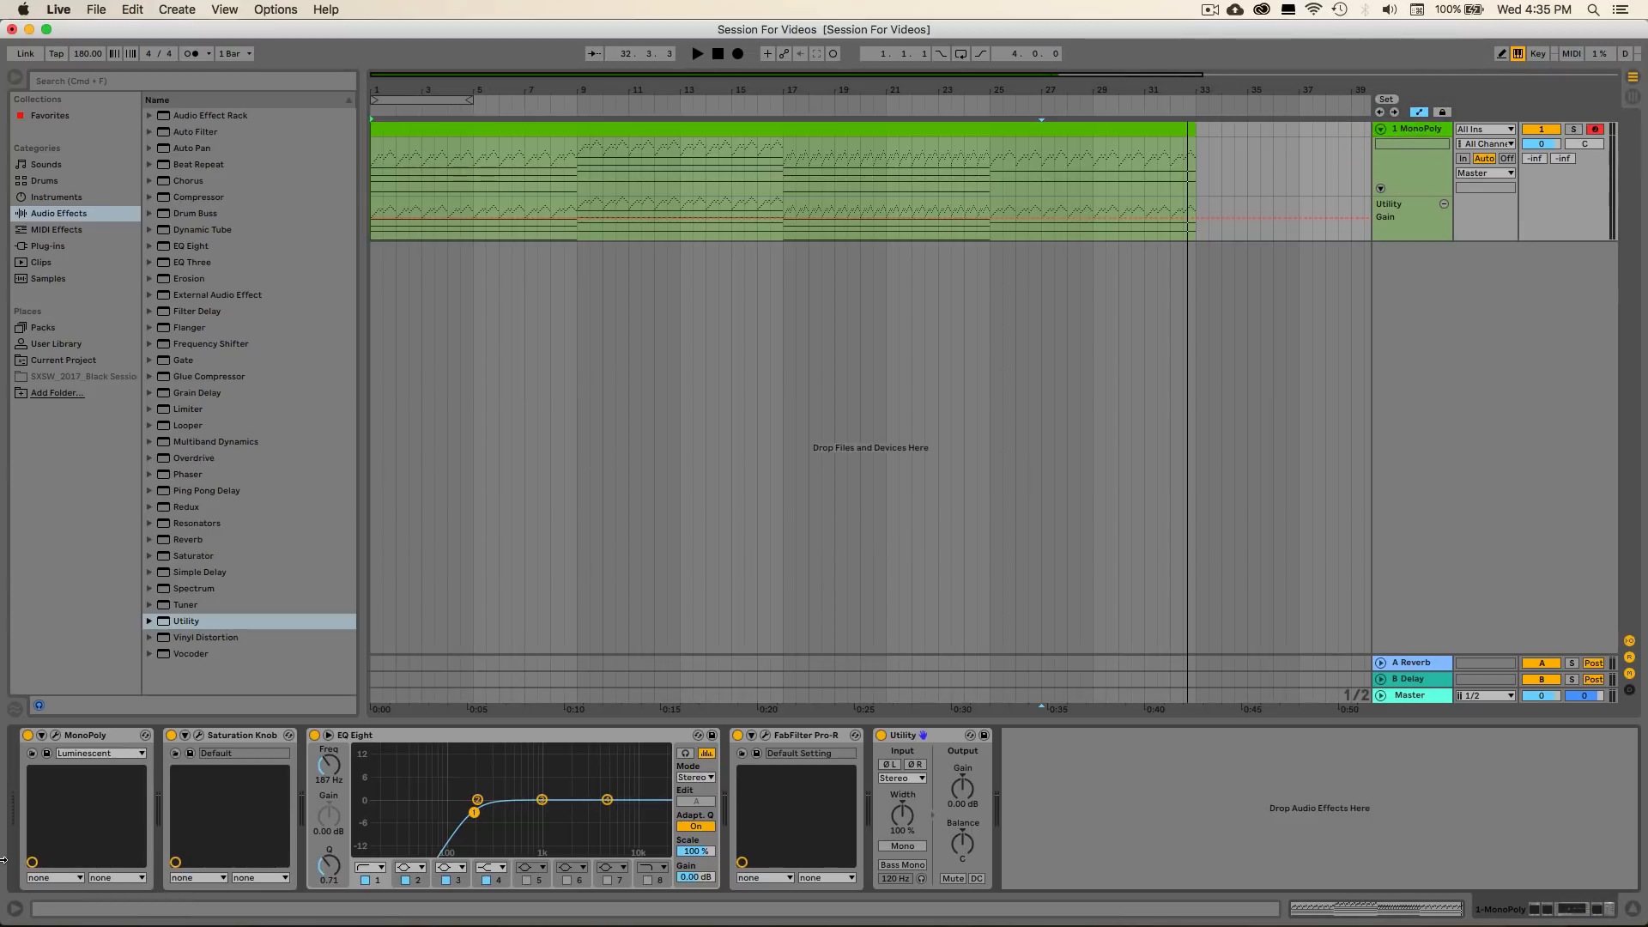
click(42, 738)
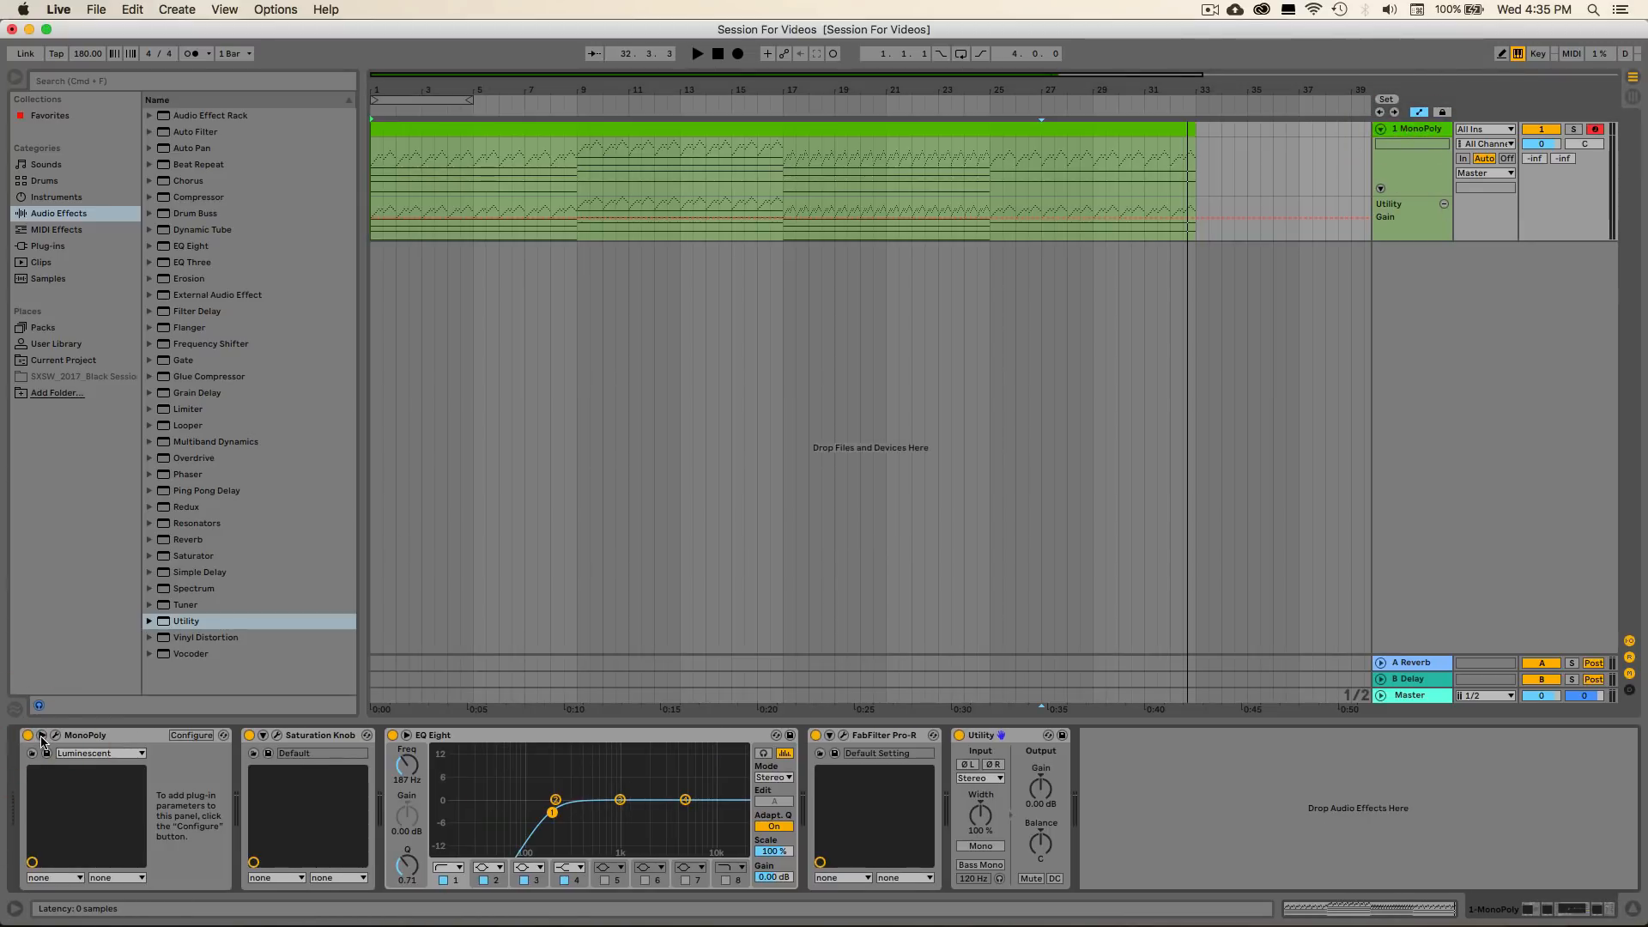
click(191, 736)
mouse_move(1000, 237)
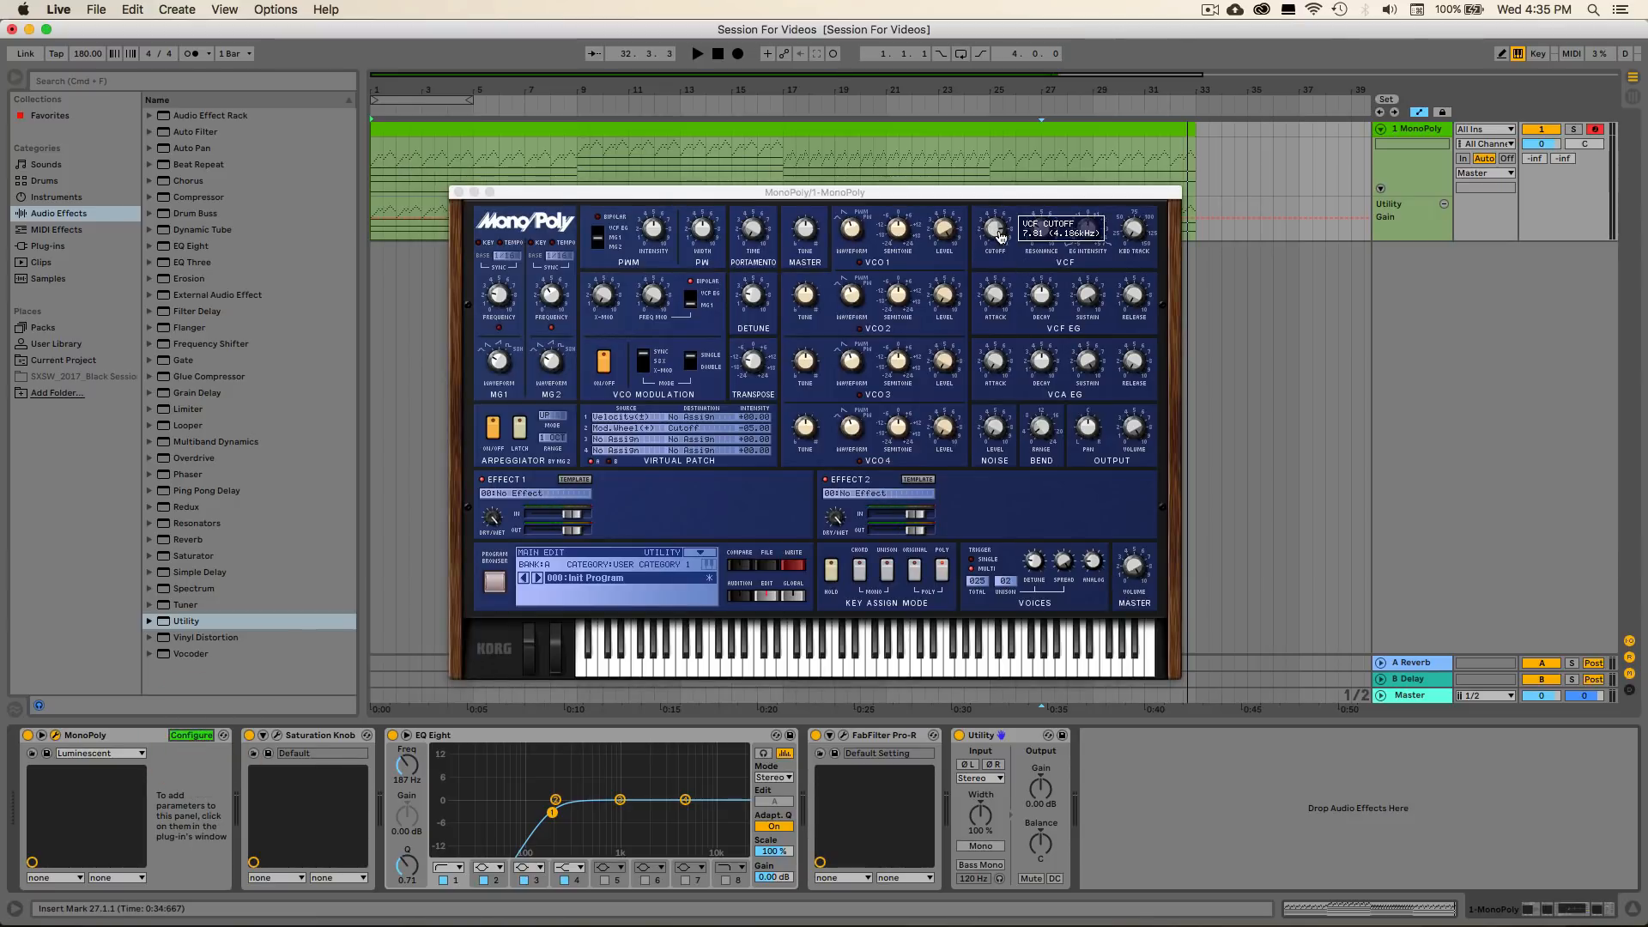
click(1001, 237)
click(998, 232)
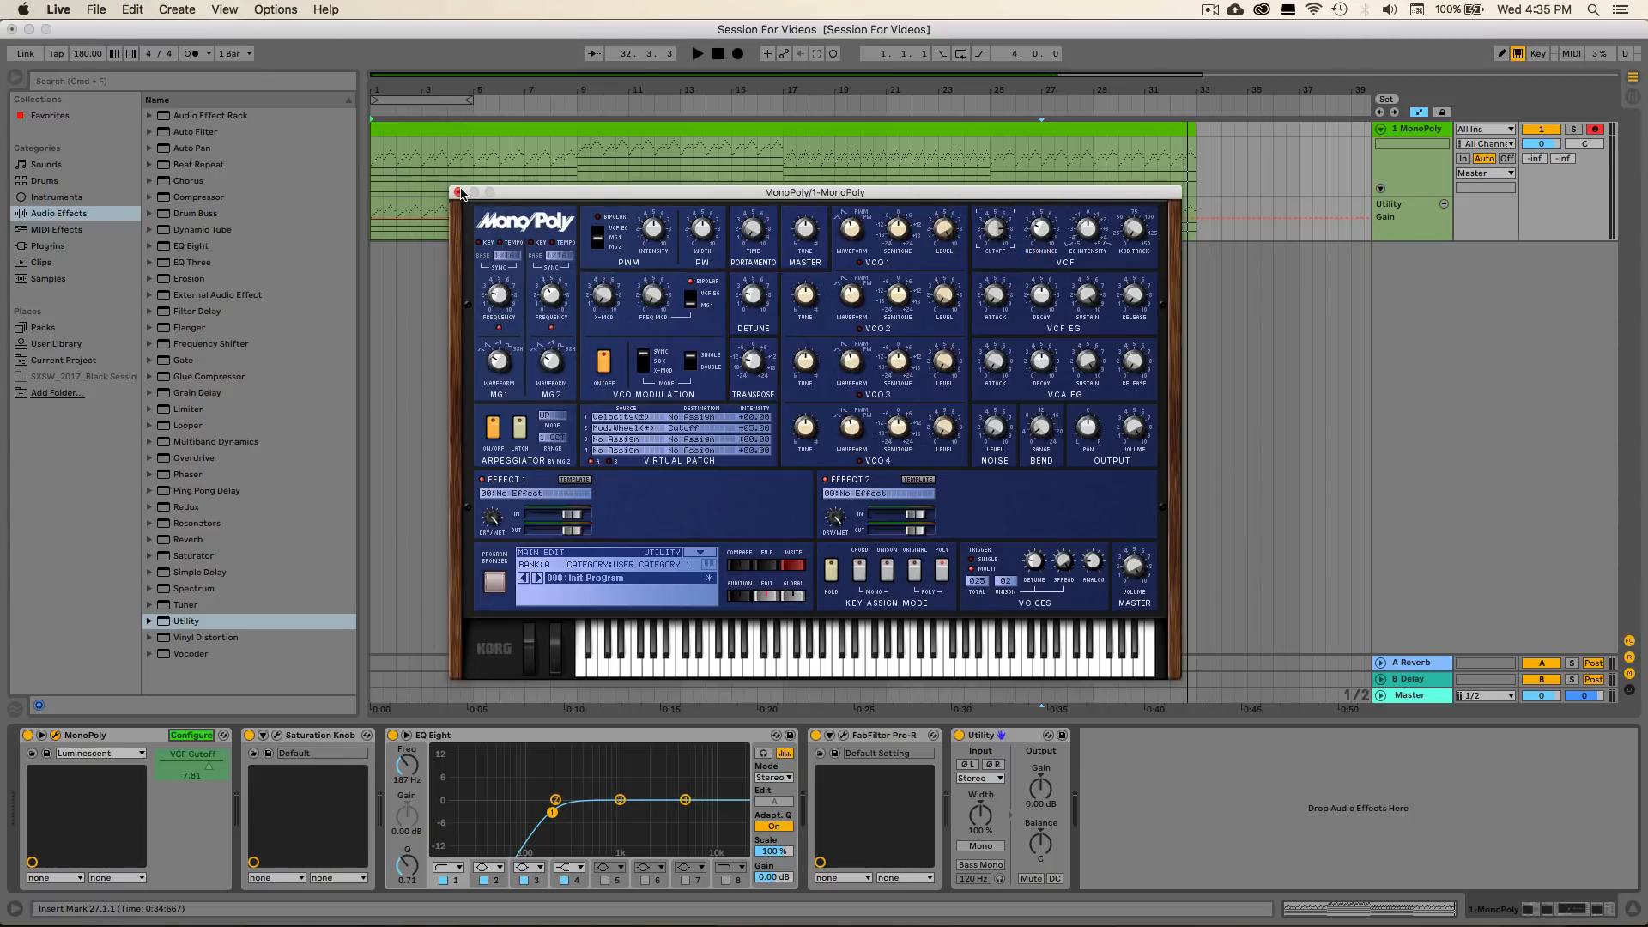
click(458, 191)
click(187, 740)
right_click(190, 764)
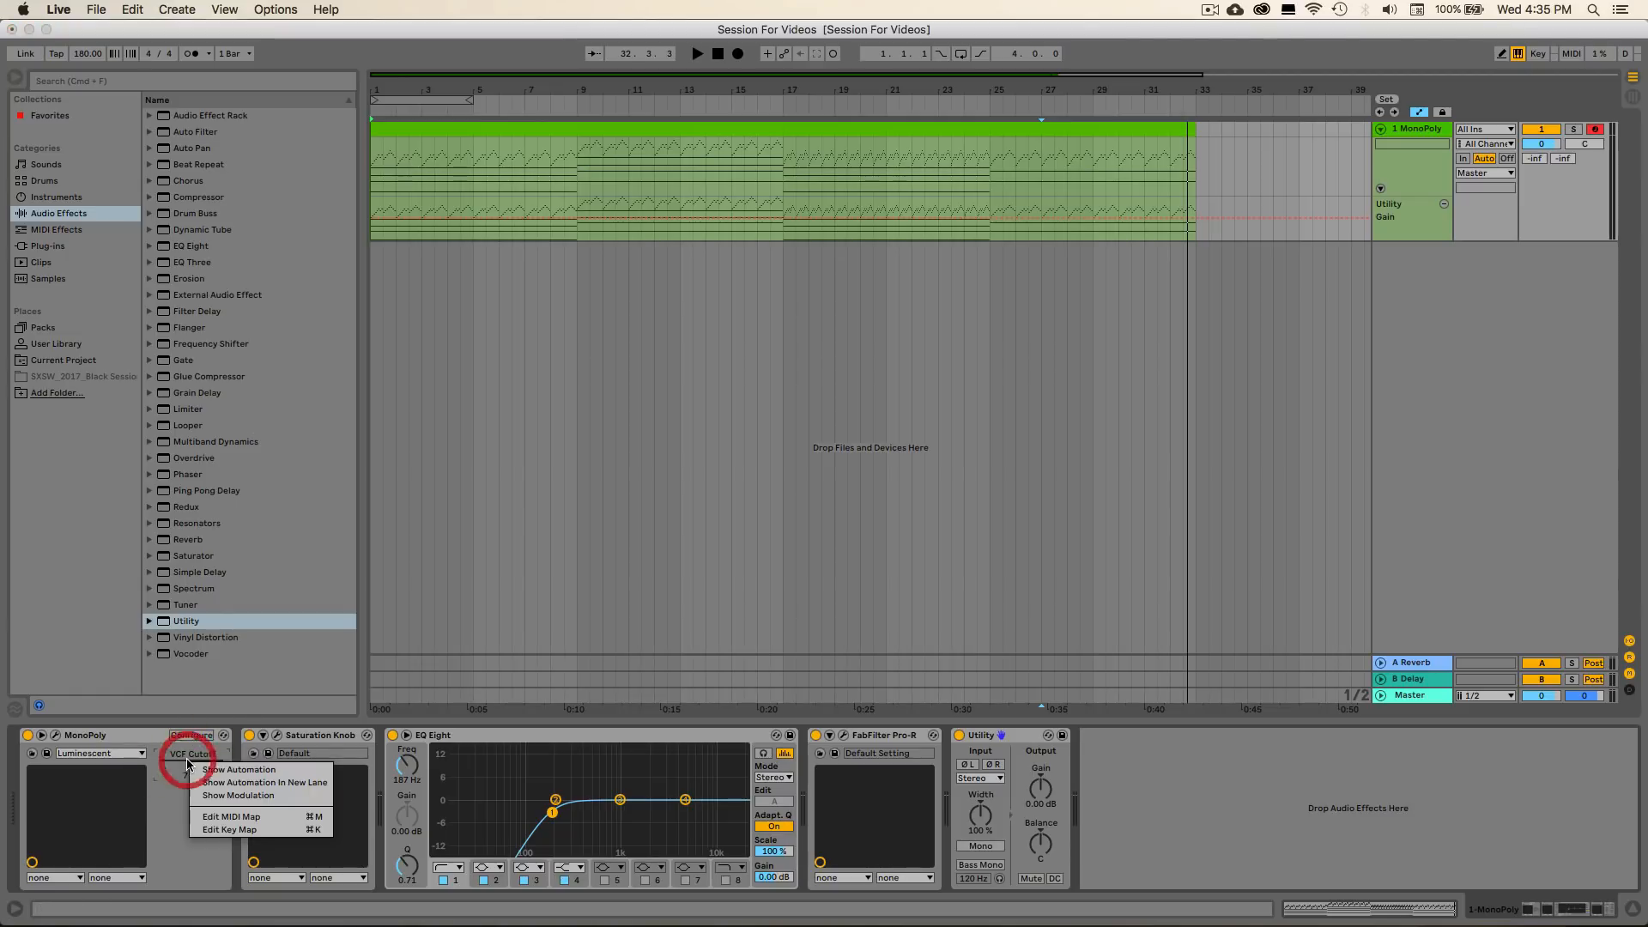
click(232, 783)
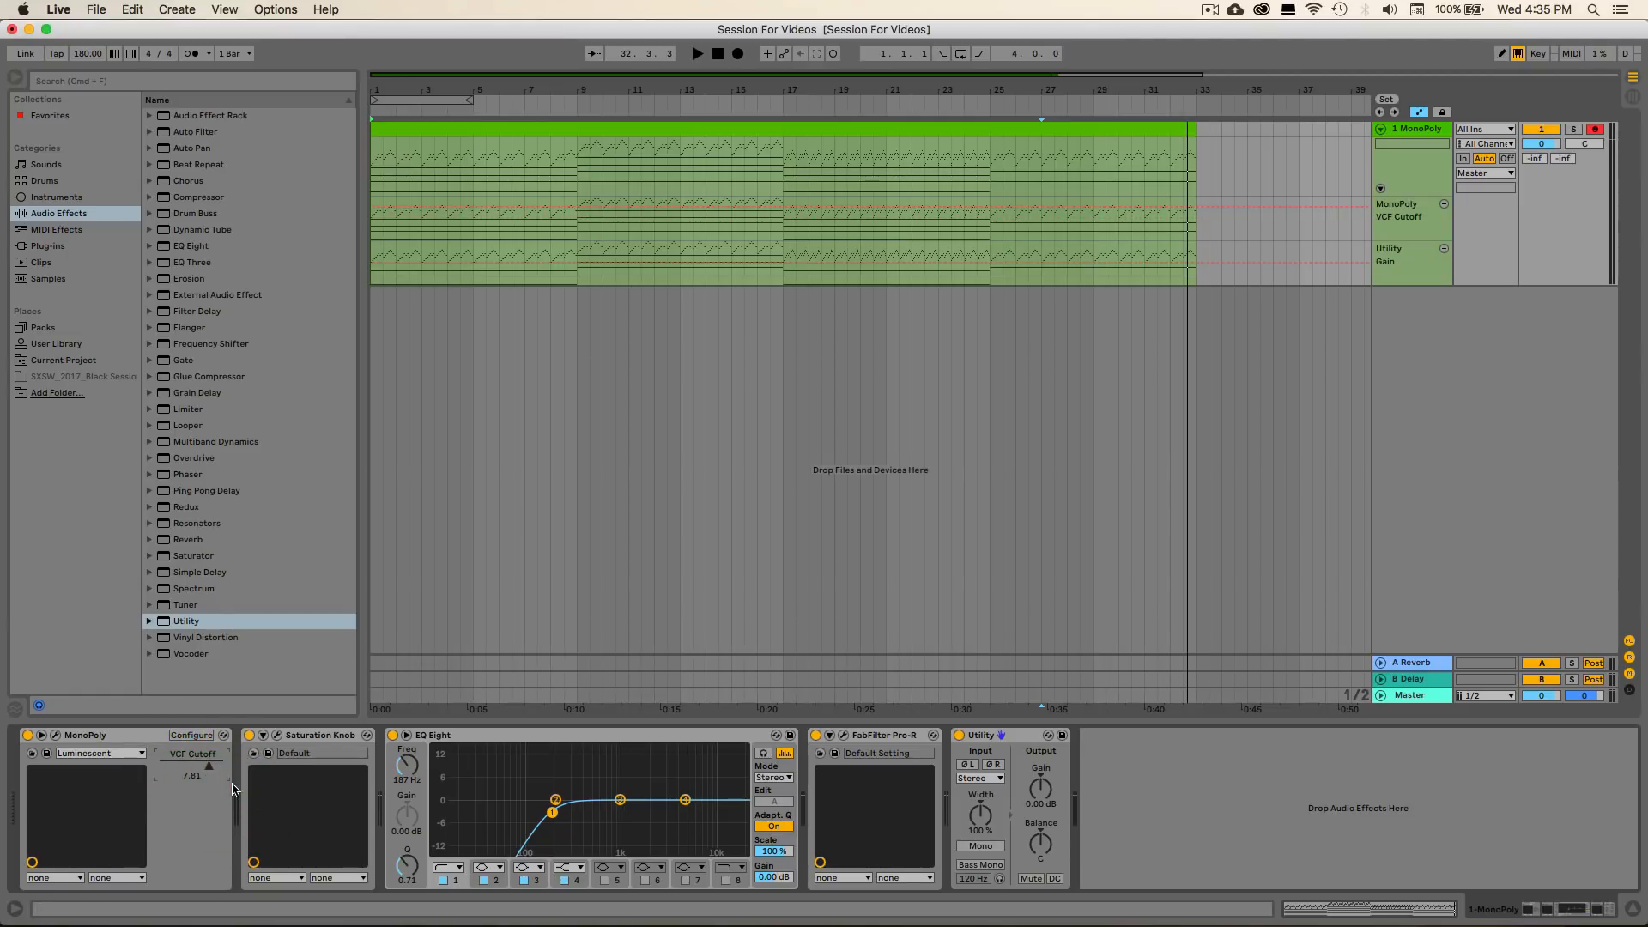
Shape the VCF Cutoff automation to ramp down from bar 3 to bar 9 and jump back up at bar 9
drag(407, 88, 414, 137)
scroll(478, 188, left, 2)
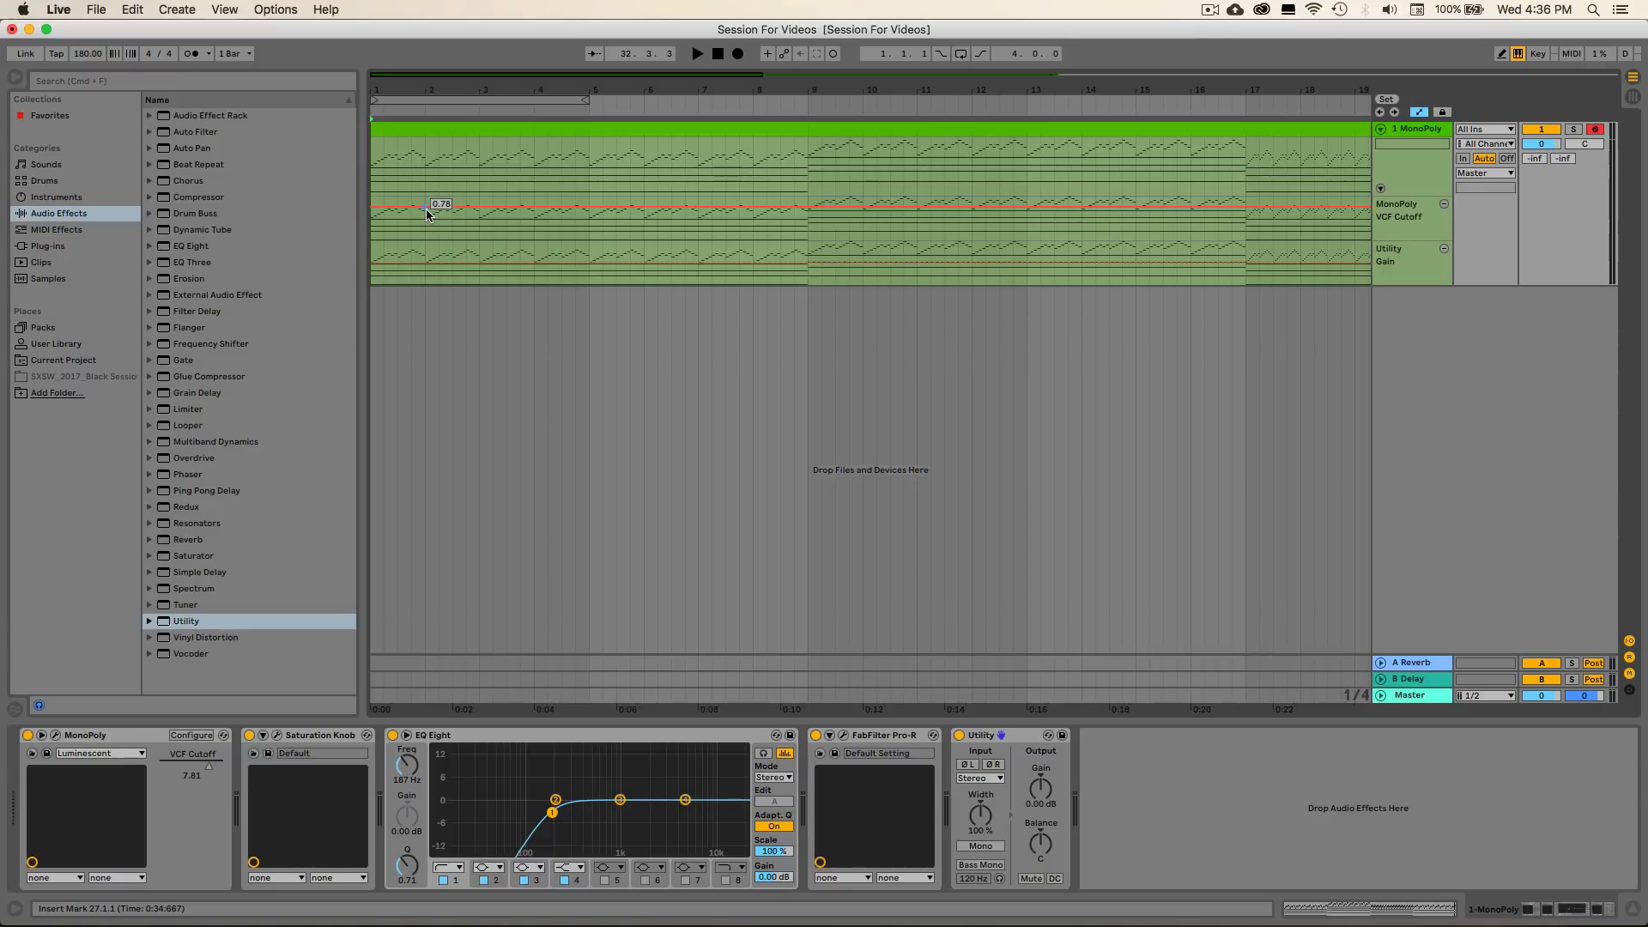
click(479, 207)
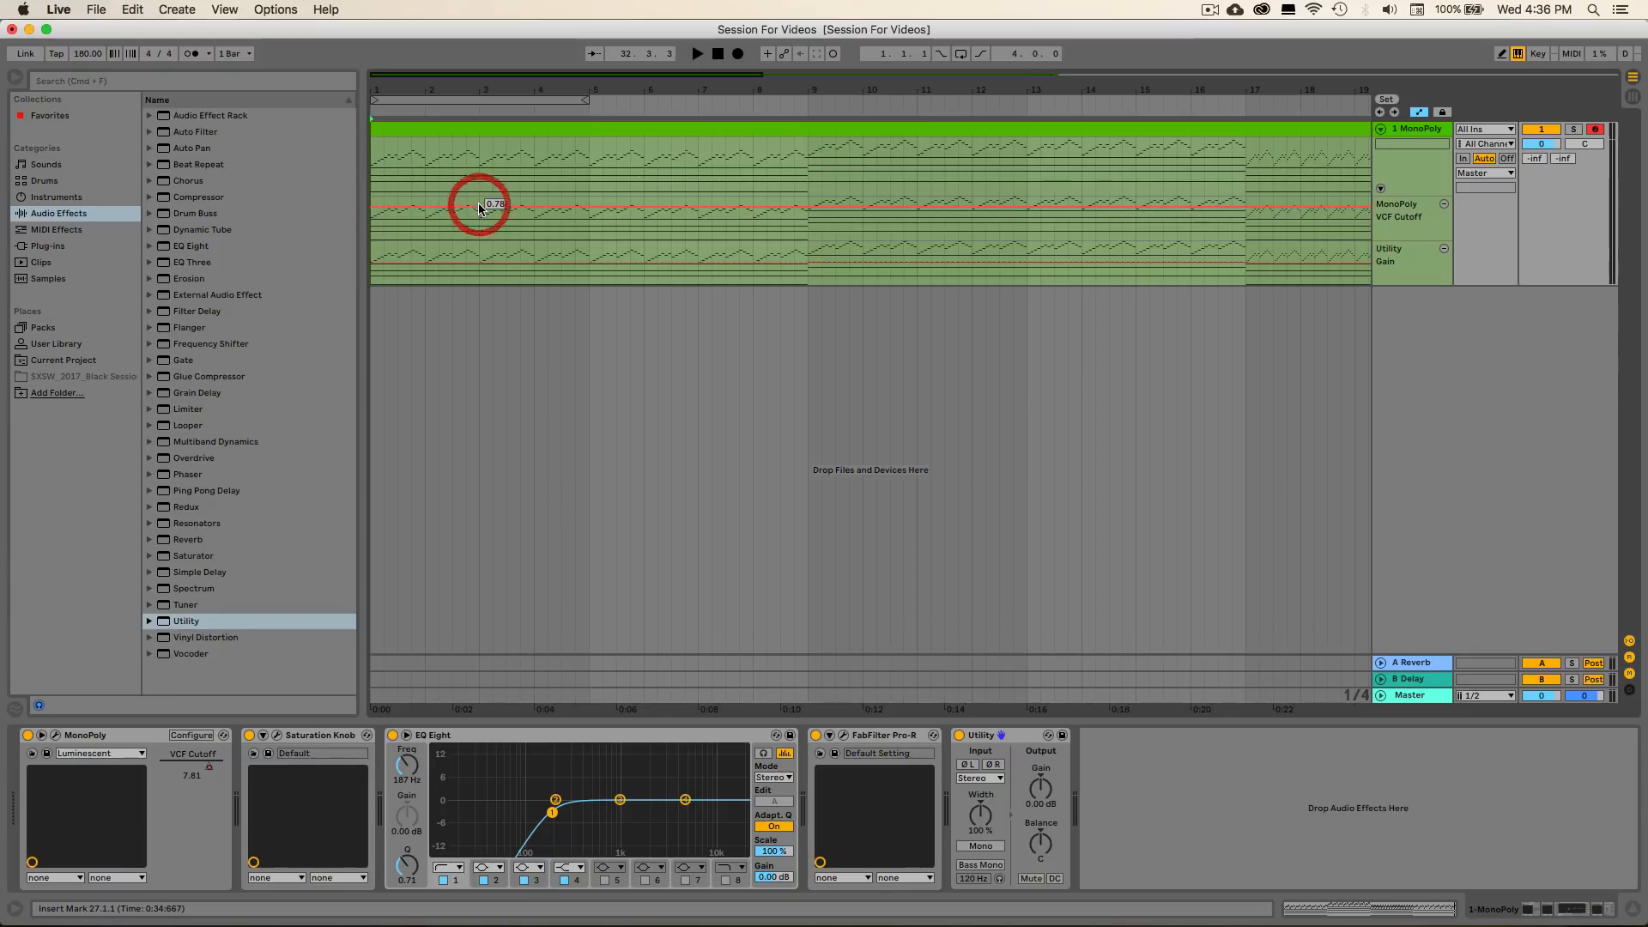
click(807, 208)
click(782, 209)
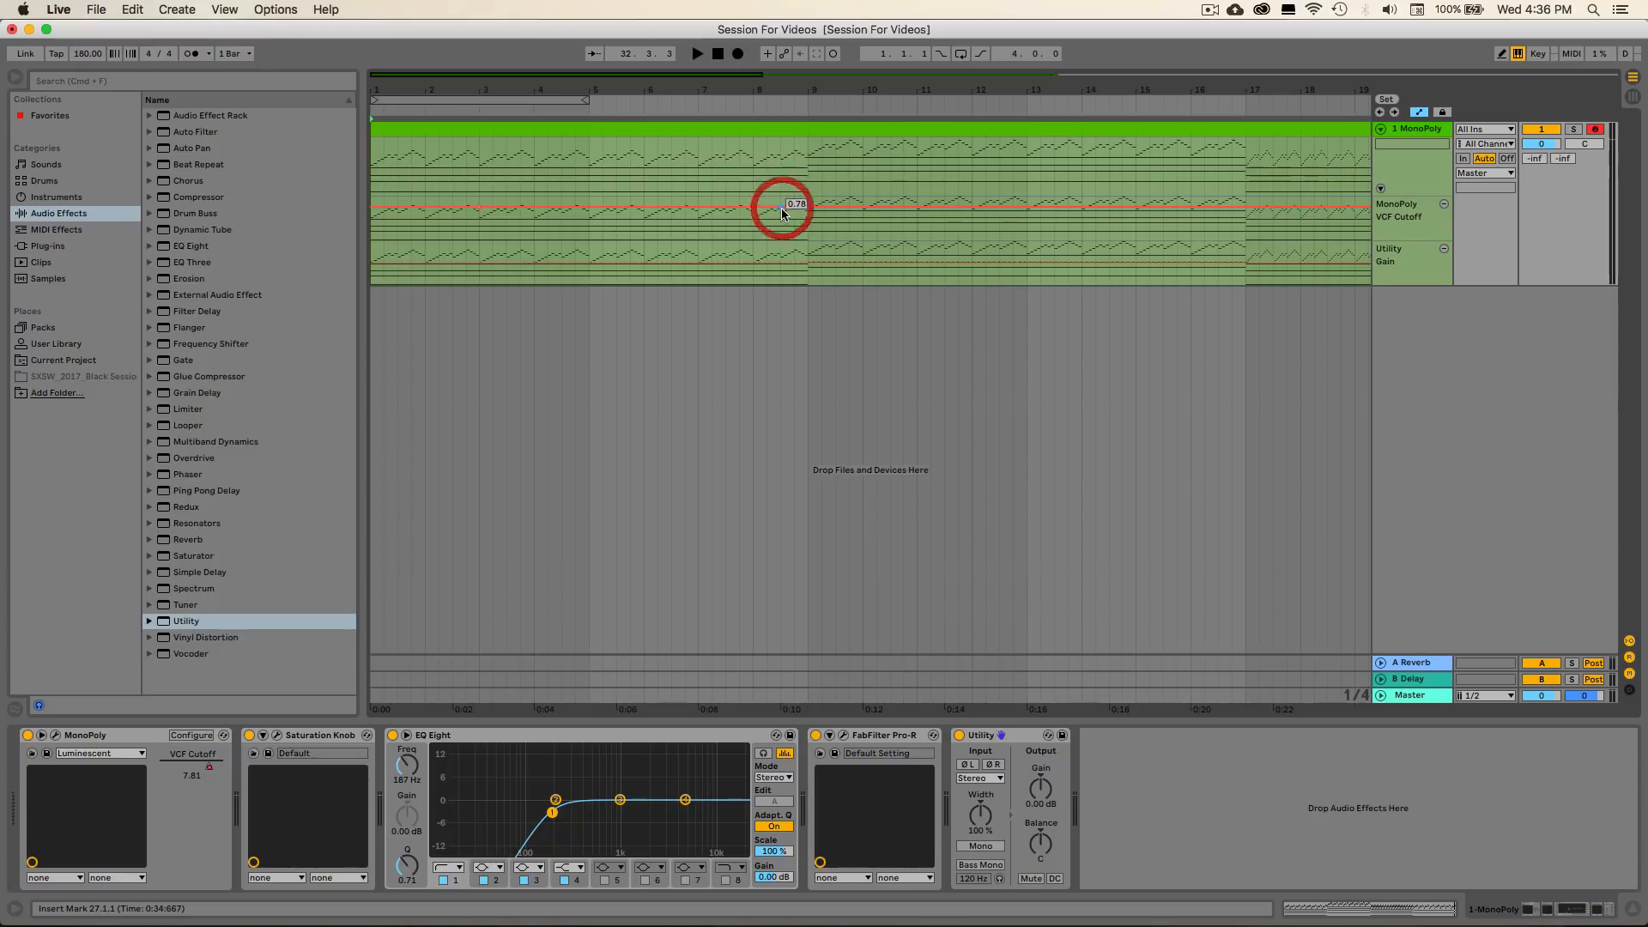
drag(782, 209, 808, 231)
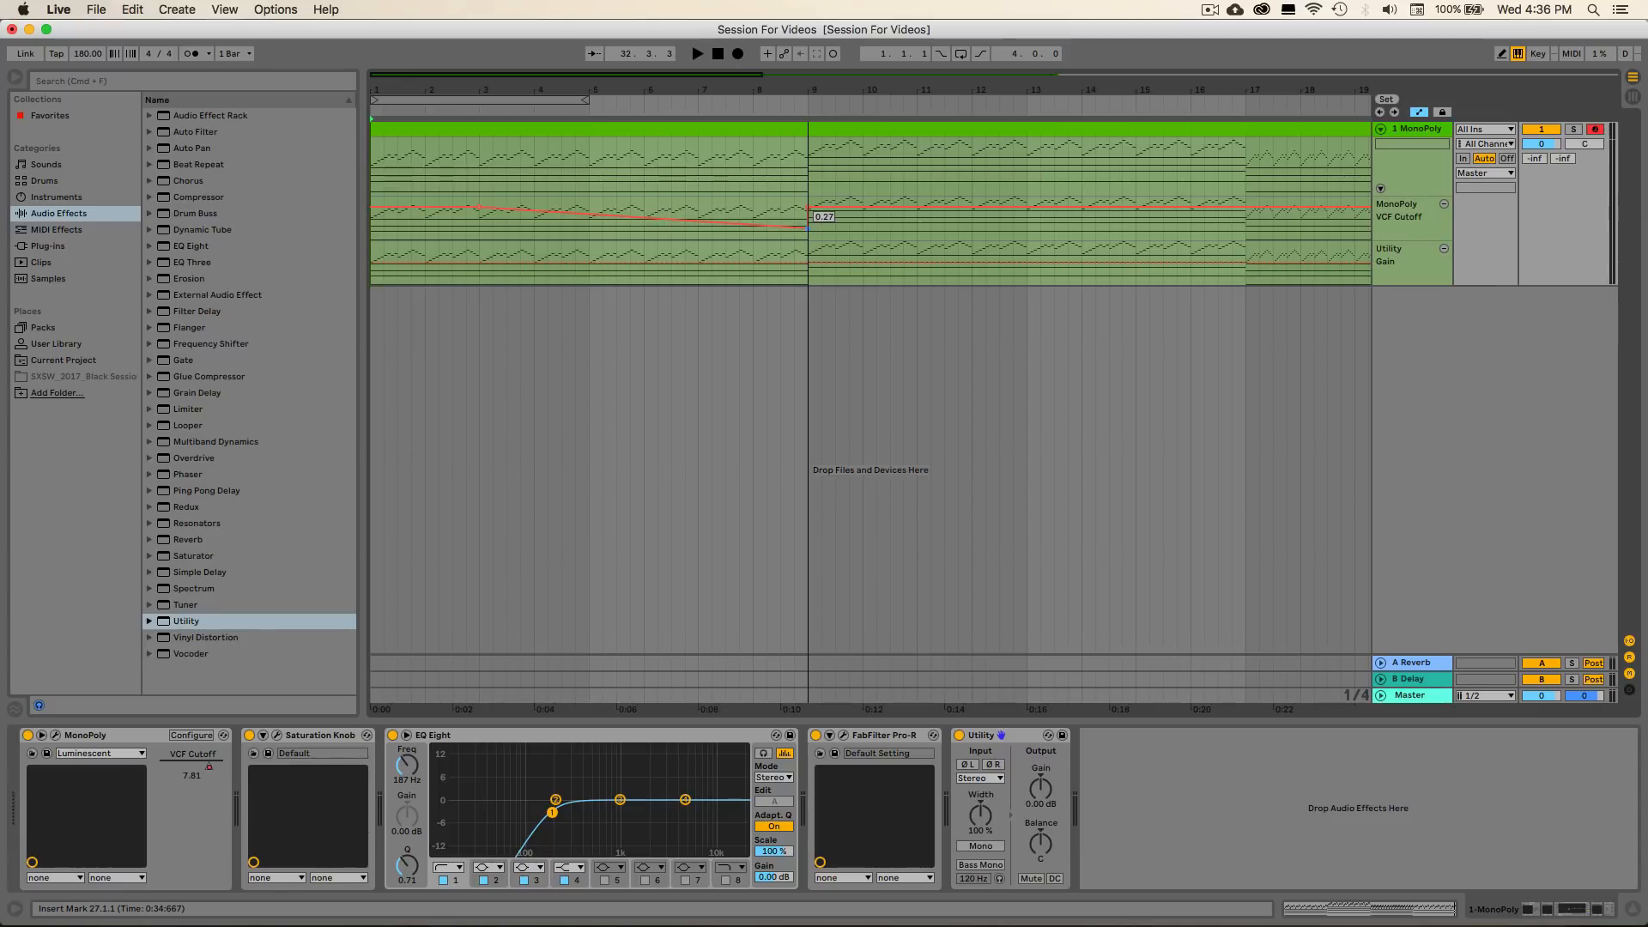
drag(808, 228, 808, 225)
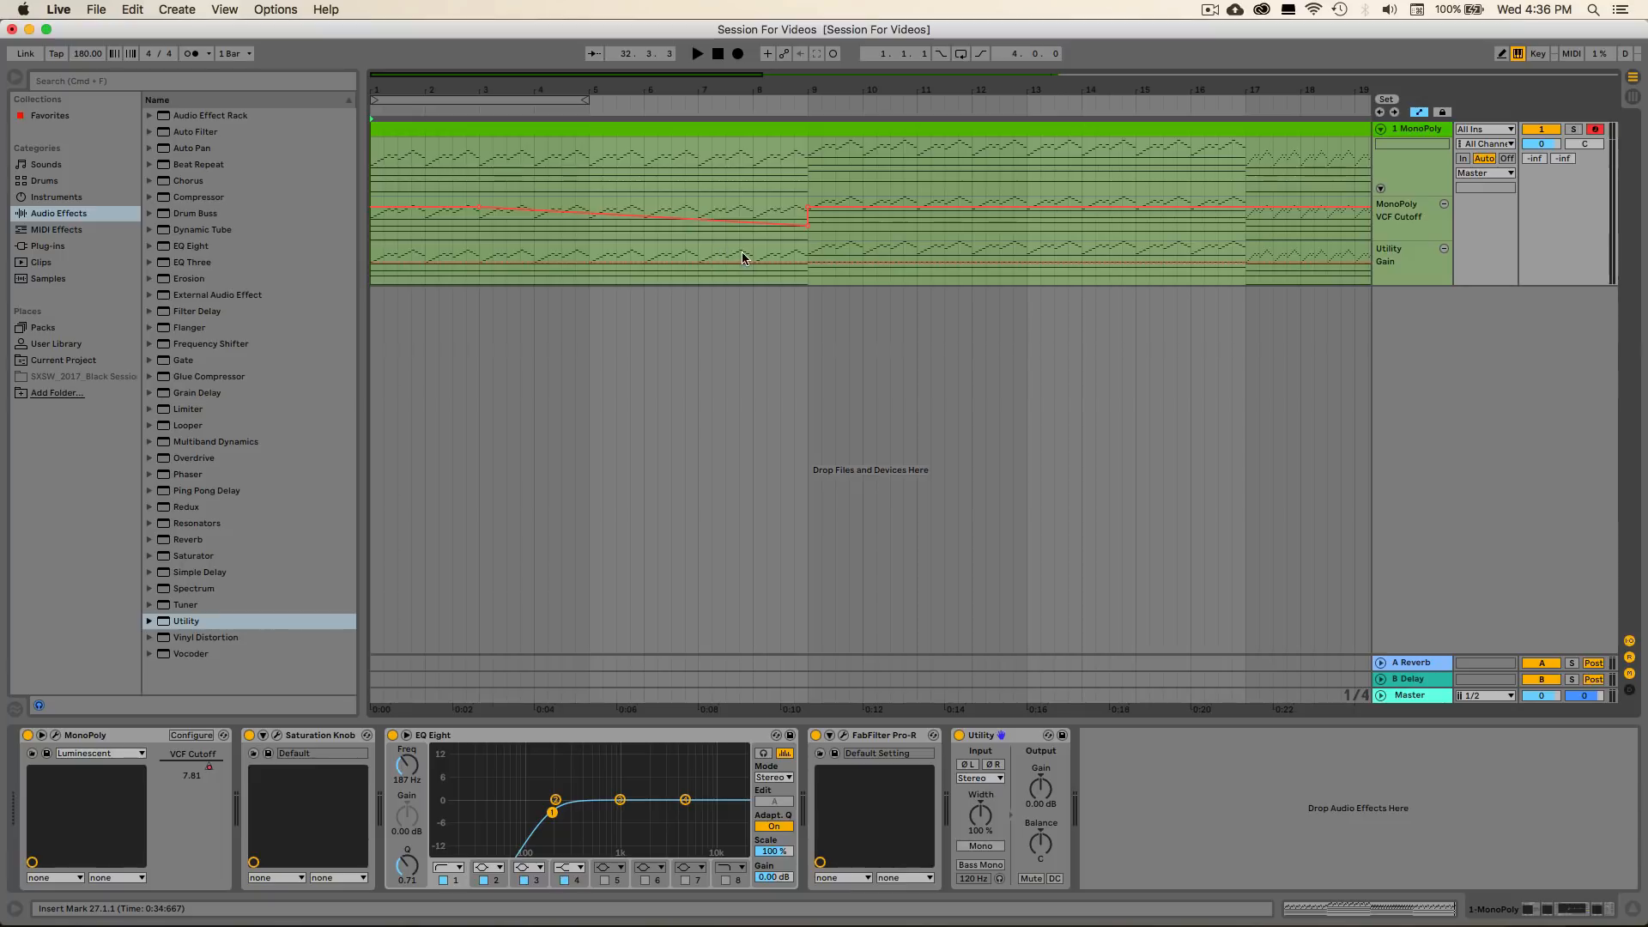
Open the MonoPoly window and play the first eight bars to watch and hear the cutoff automation
click(56, 736)
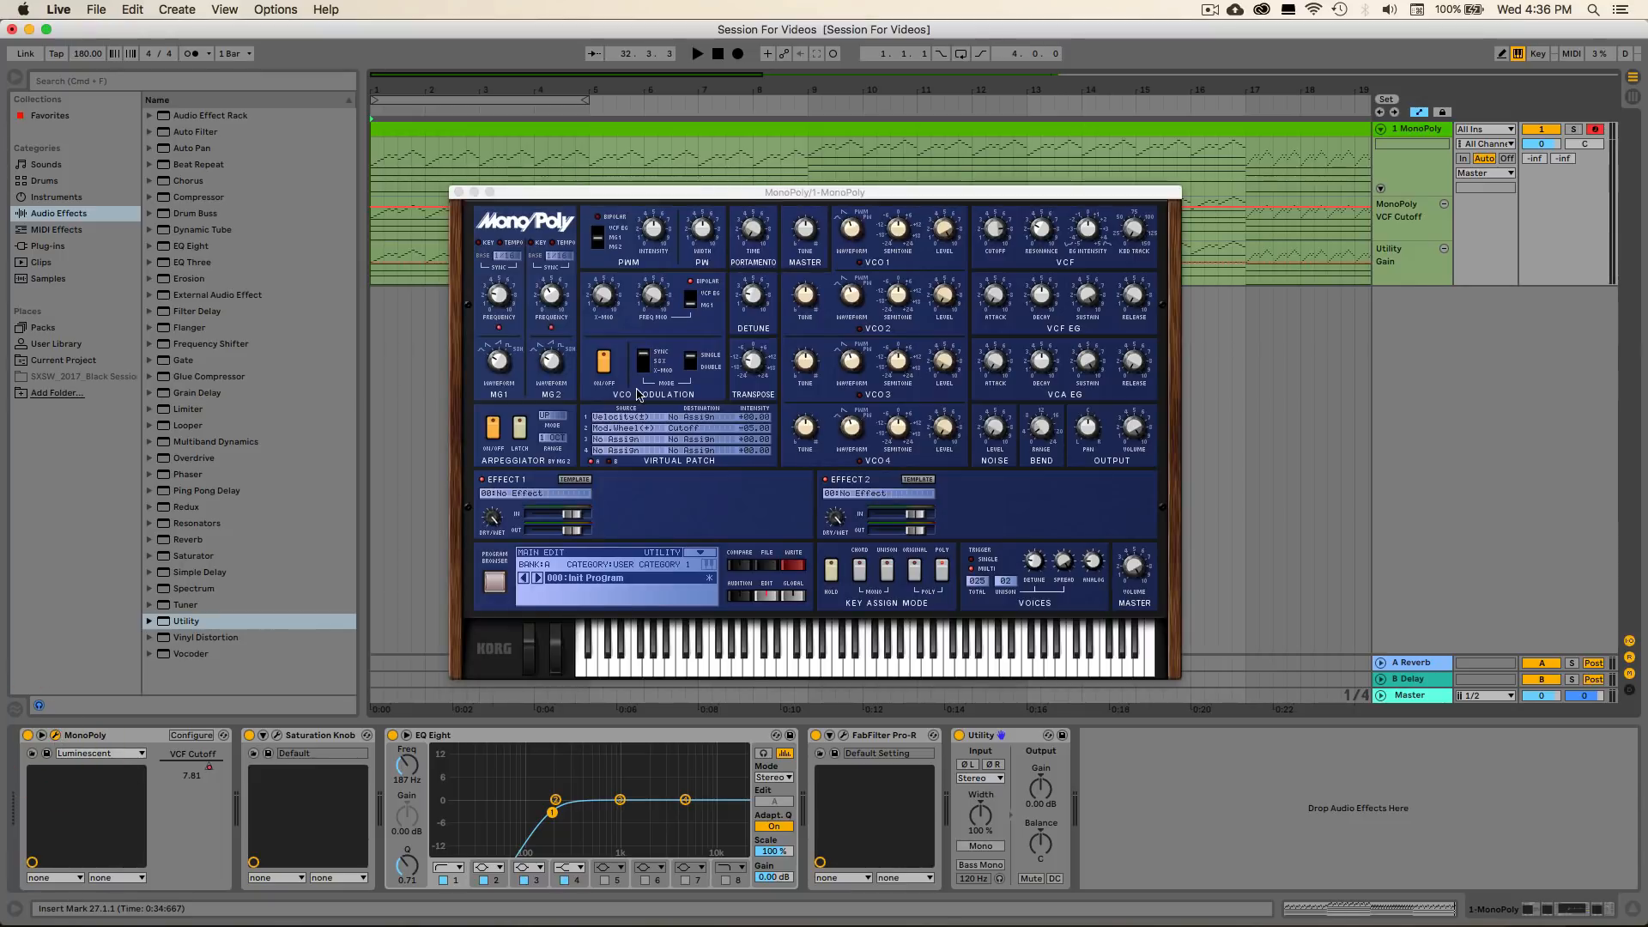
drag(725, 199, 669, 311)
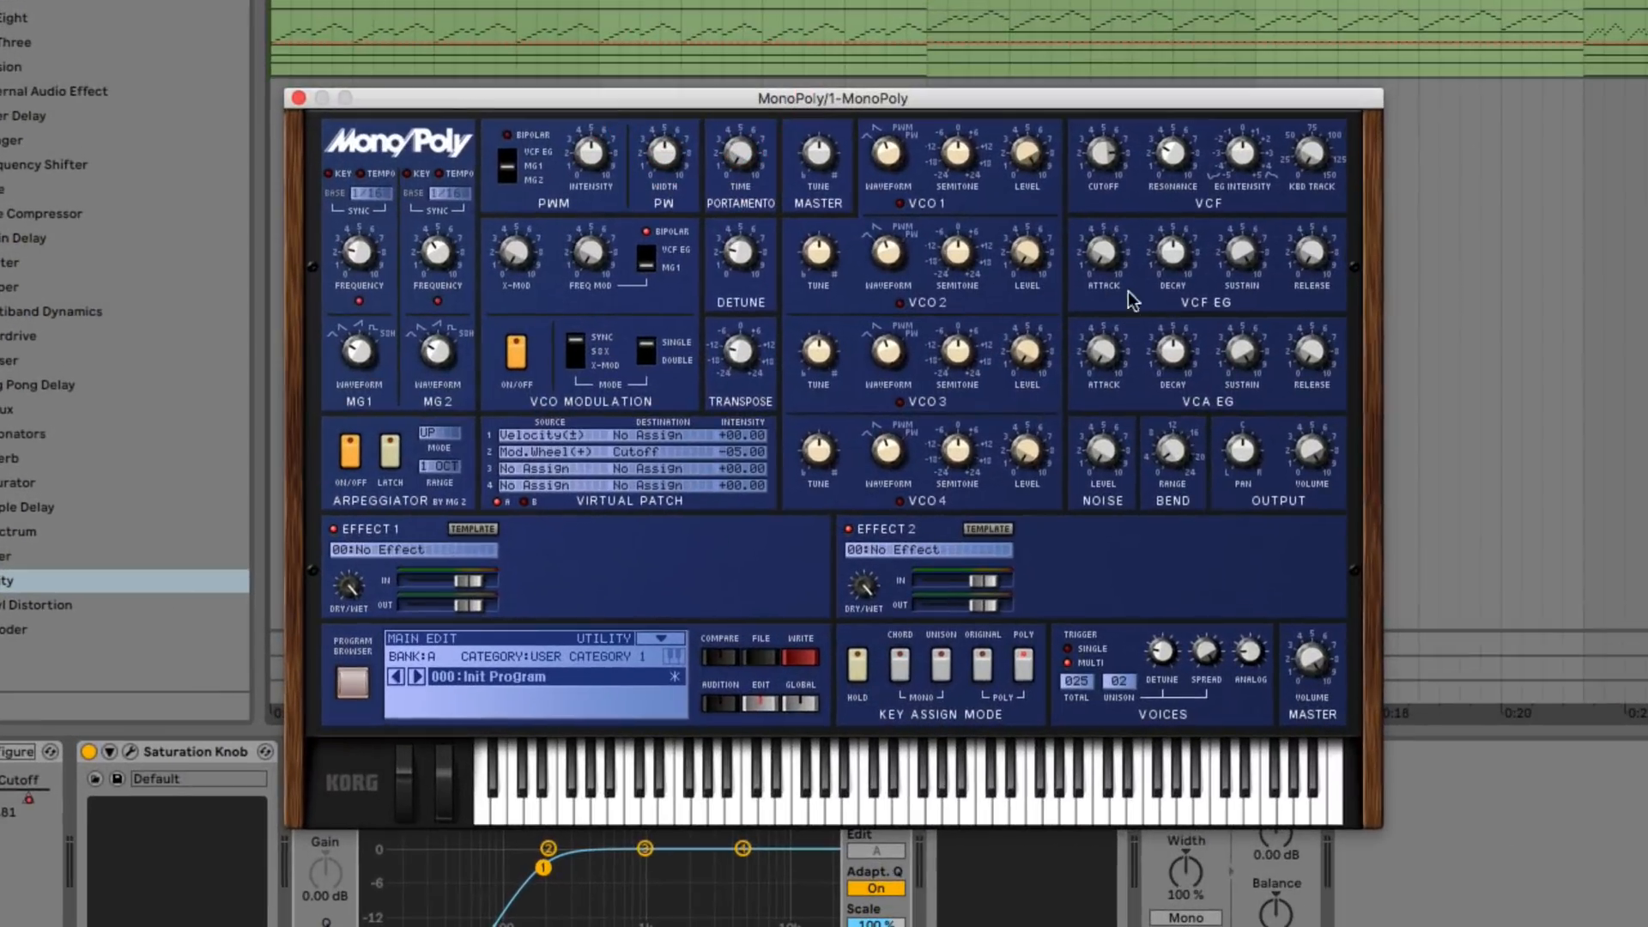
mouse_move(928, 346)
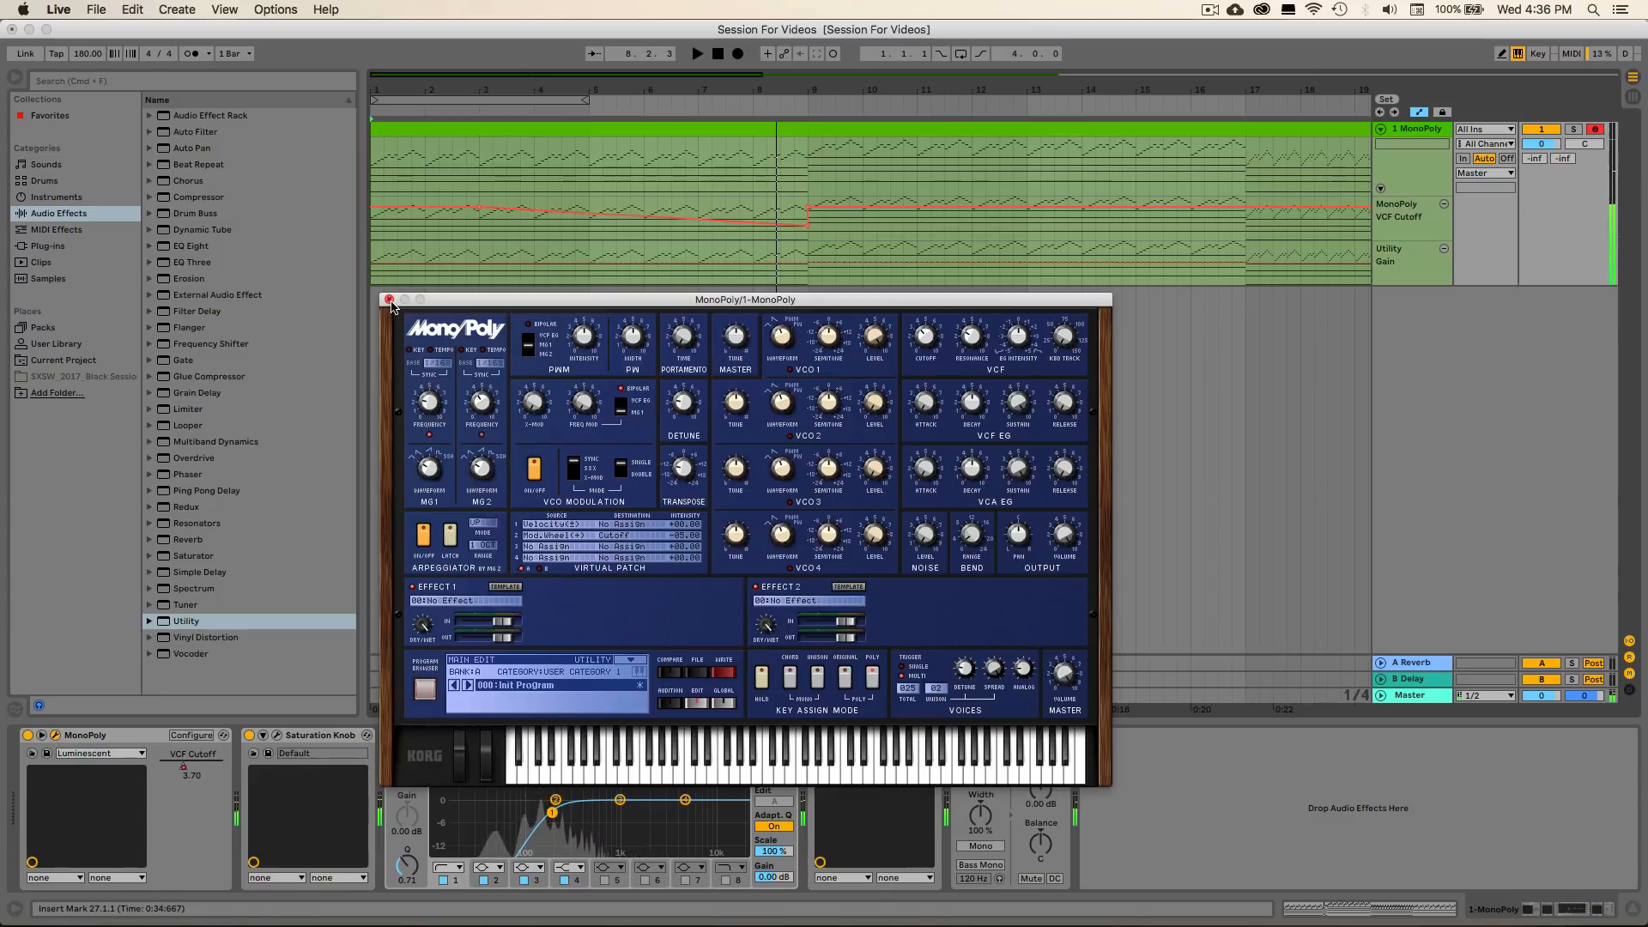
click(329, 165)
Raise the low end of the cutoff ramp at bar 9 to 0.45 and play the passage back
drag(809, 227, 809, 220)
key(space)
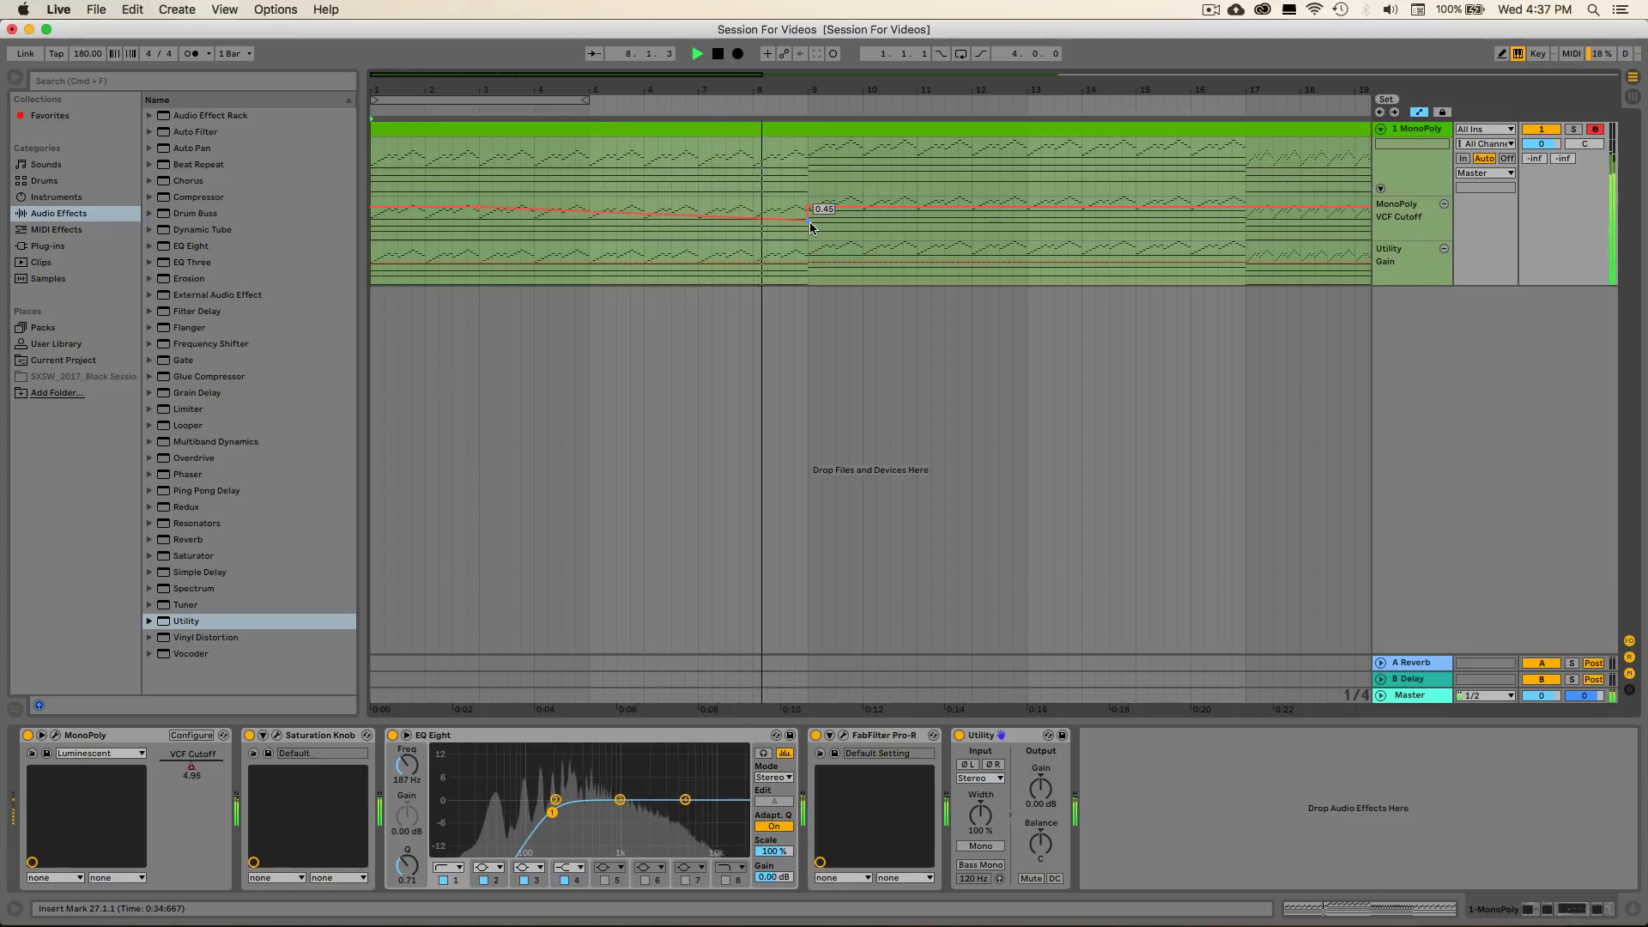
Stop playback, then copy the VCF Cutoff automation of the first eight bars and paste it at bar 9
key(space)
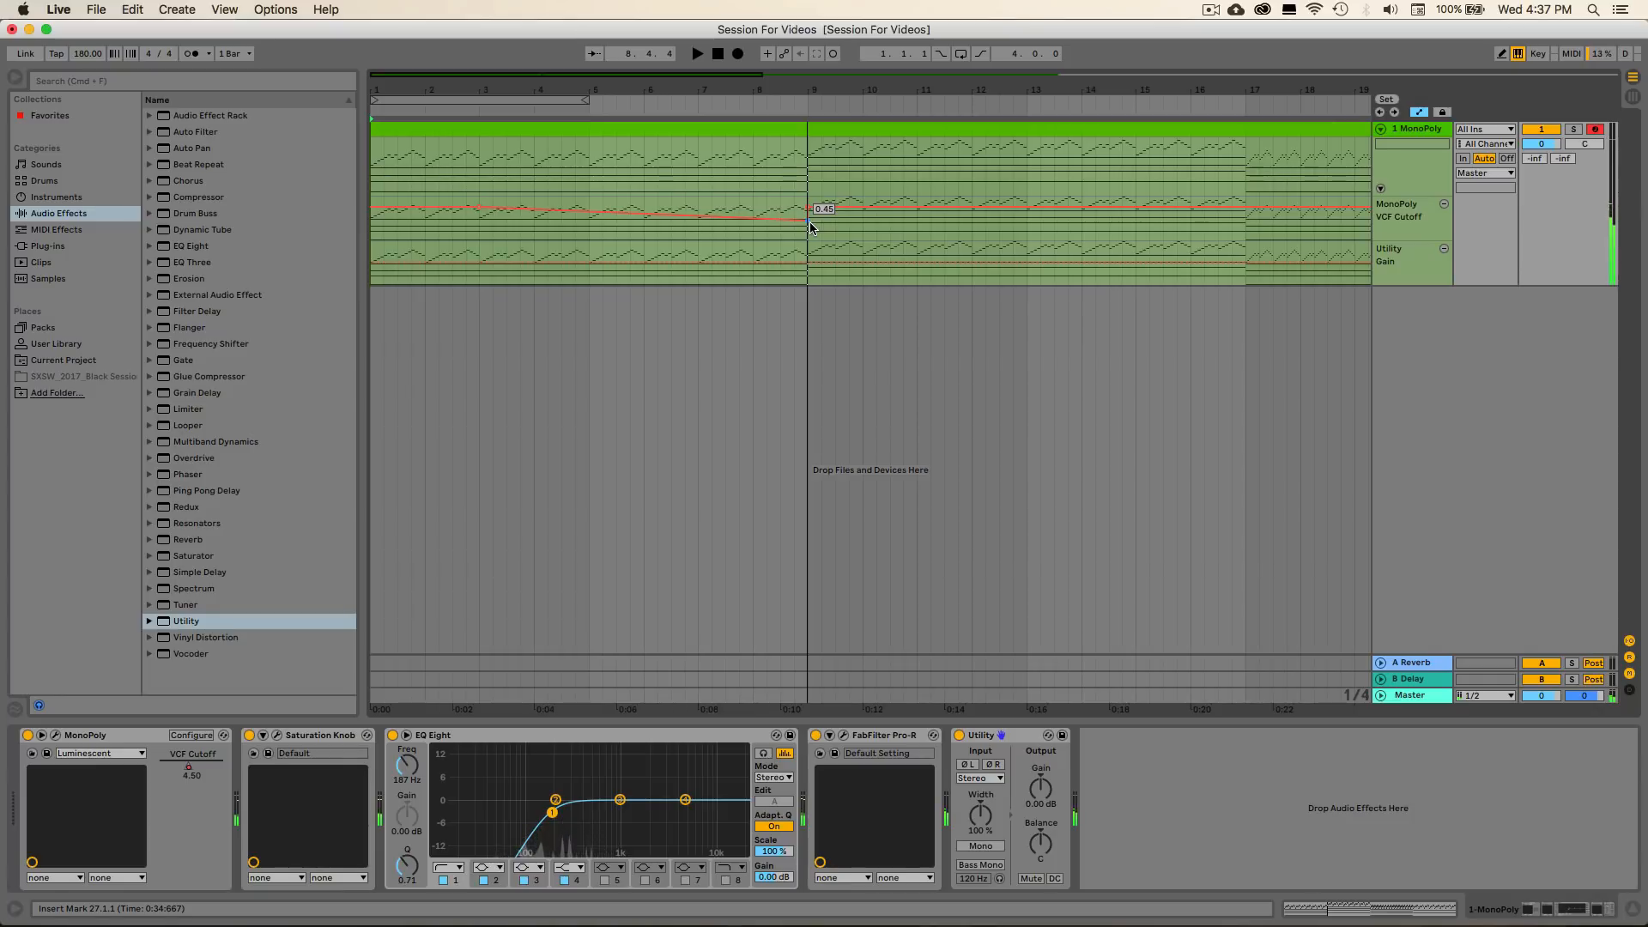
drag(804, 230, 373, 230)
key(super+c)
click(809, 230)
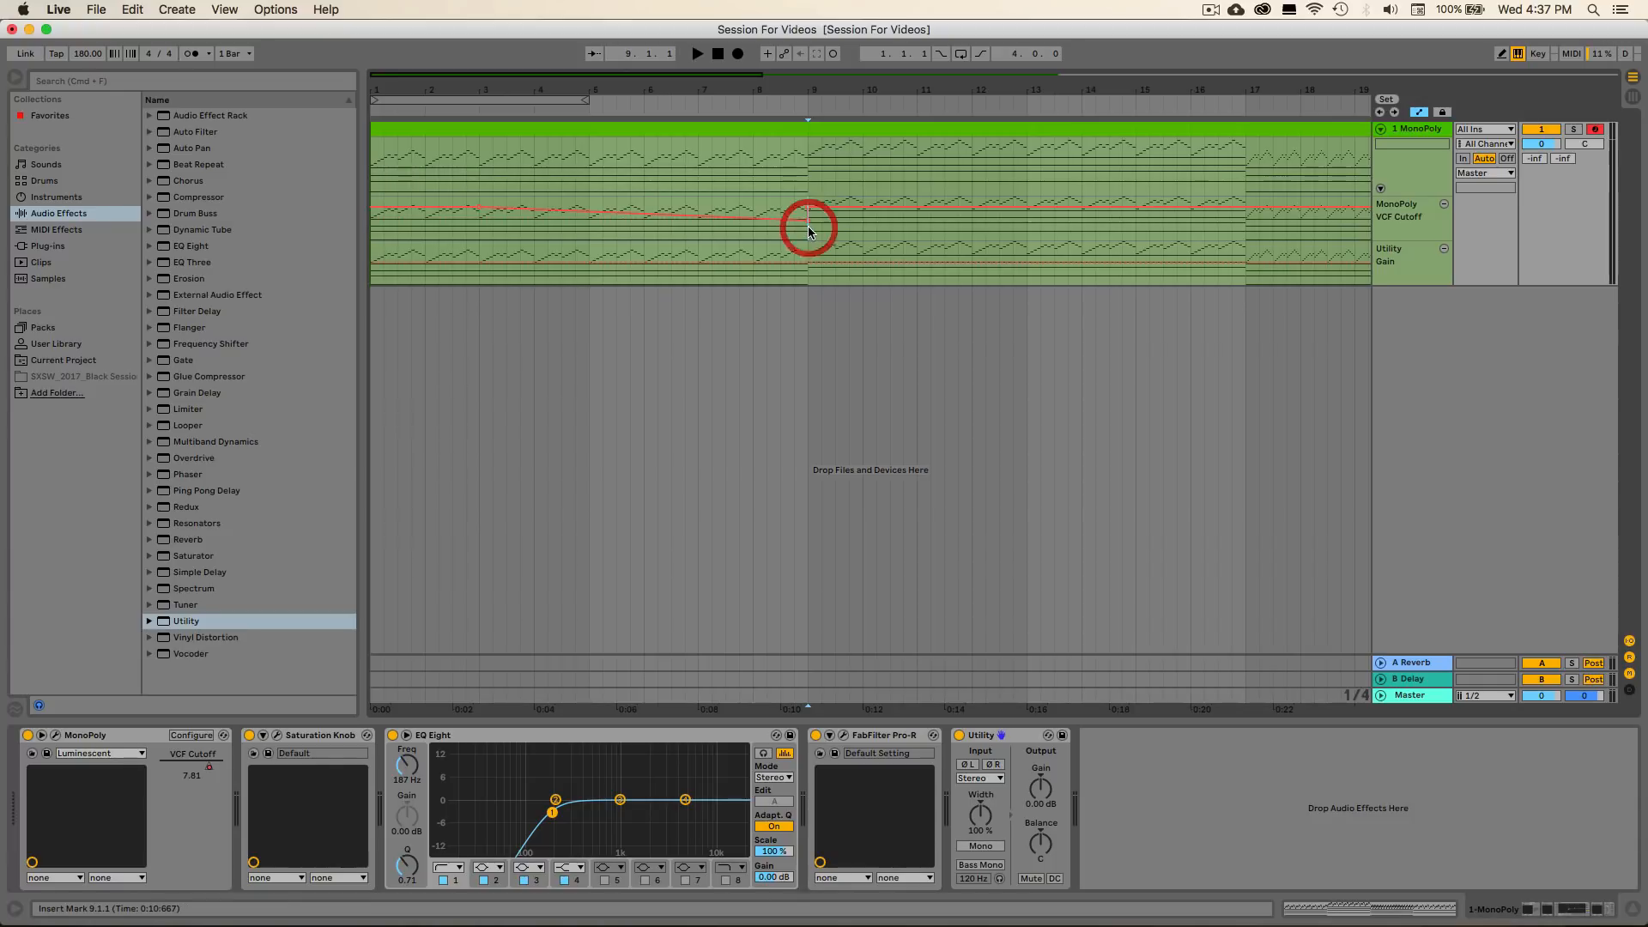
key(super+v)
Play the clip from bar 17 to hear the section that has no cutoff ramp
drag(807, 90, 800, 35)
drag(724, 90, 725, 131)
click(601, 104)
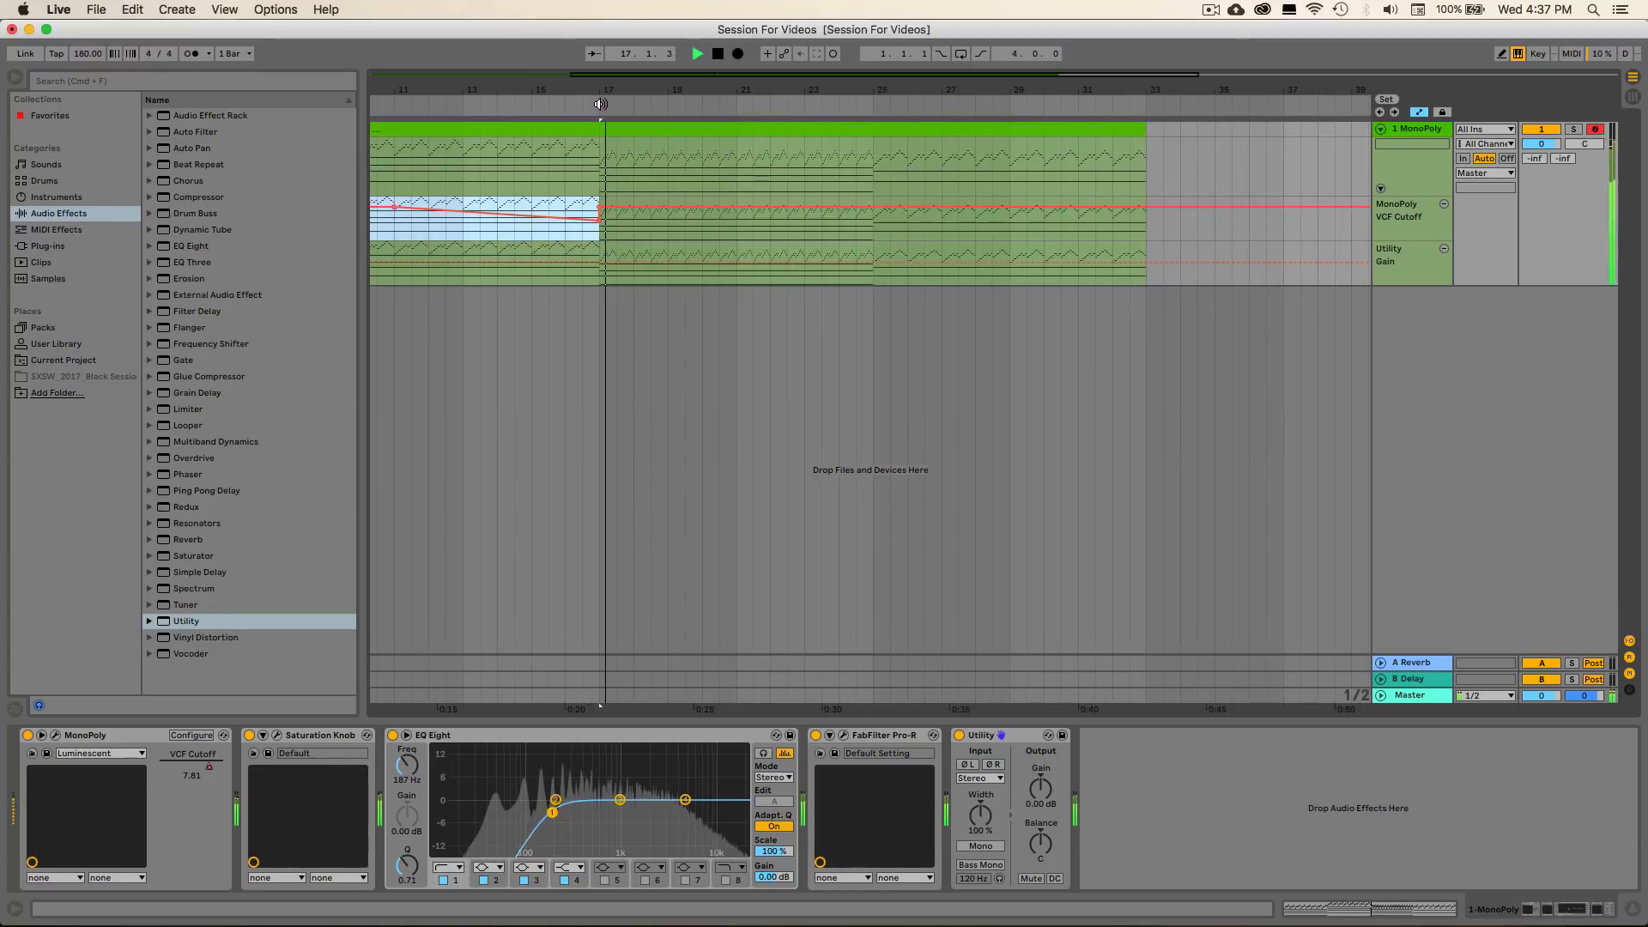
key(space)
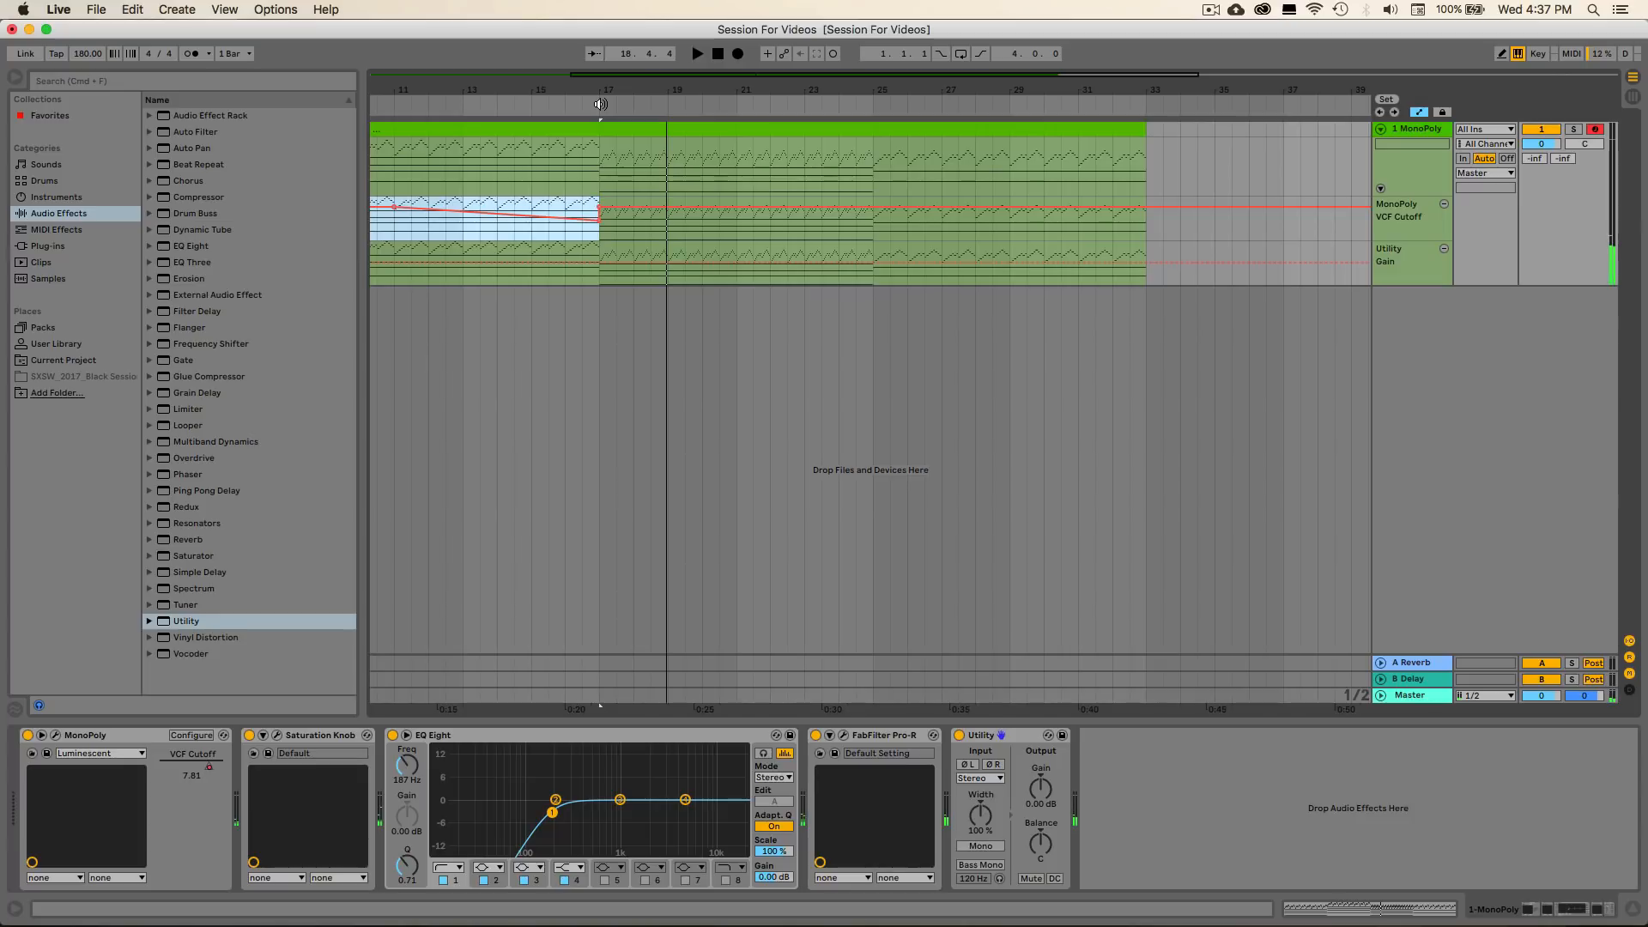
Try a short VCF Cutoff ramp down from bar 18 to bar 19 with a jump back up, and play it from bar 17
drag(670, 88, 672, 96)
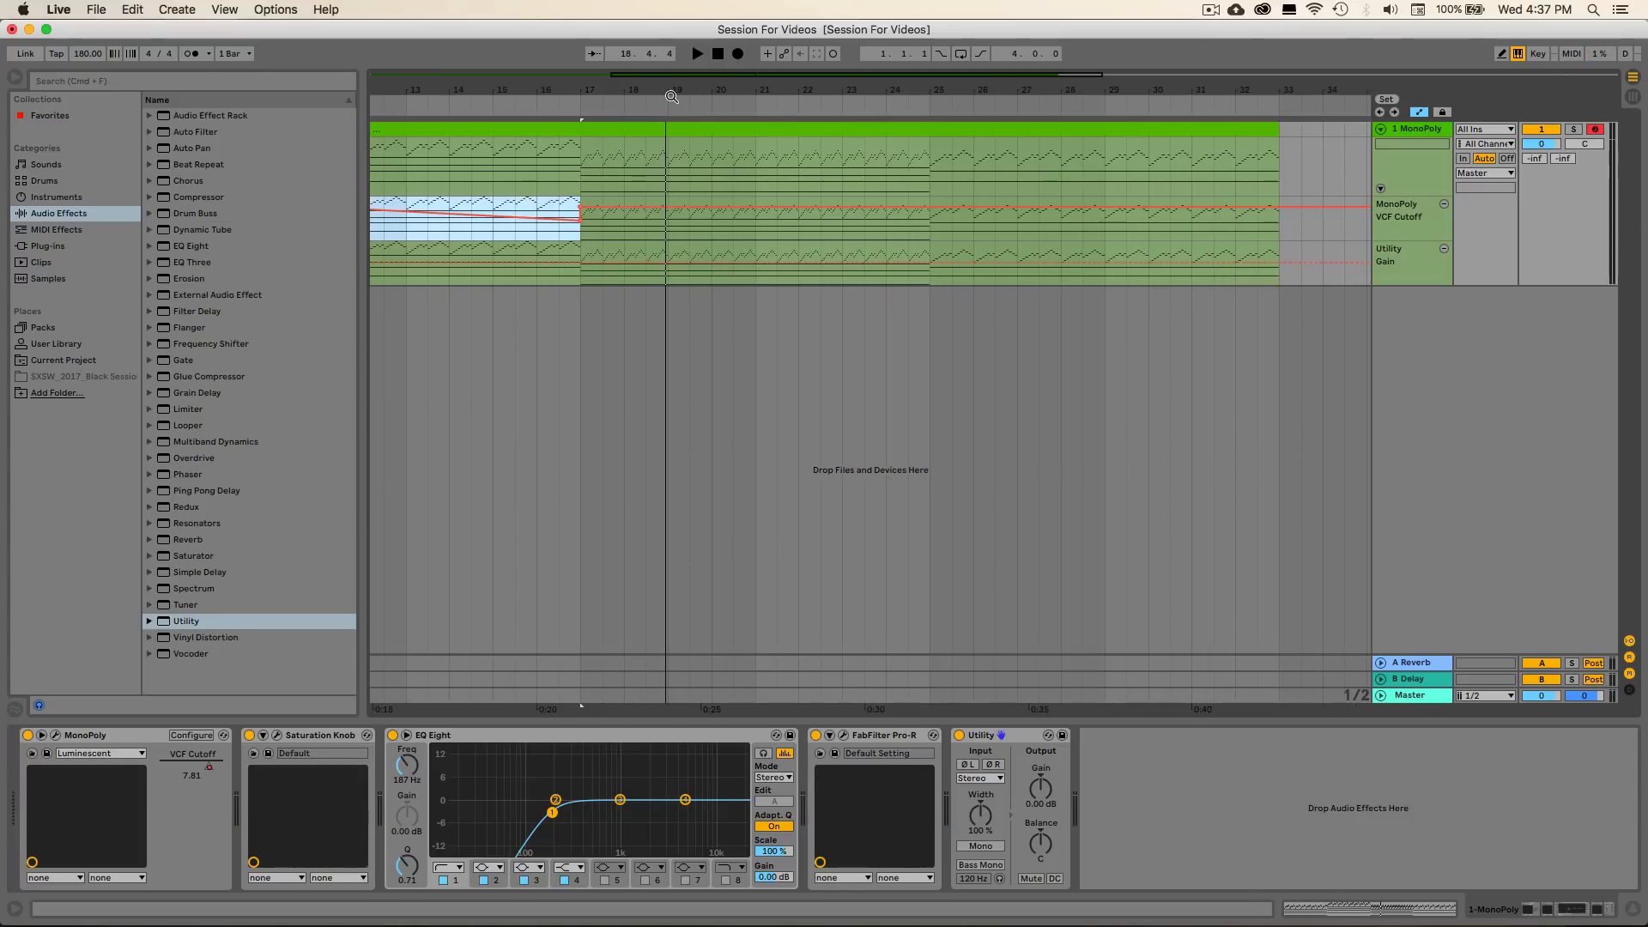
click(628, 213)
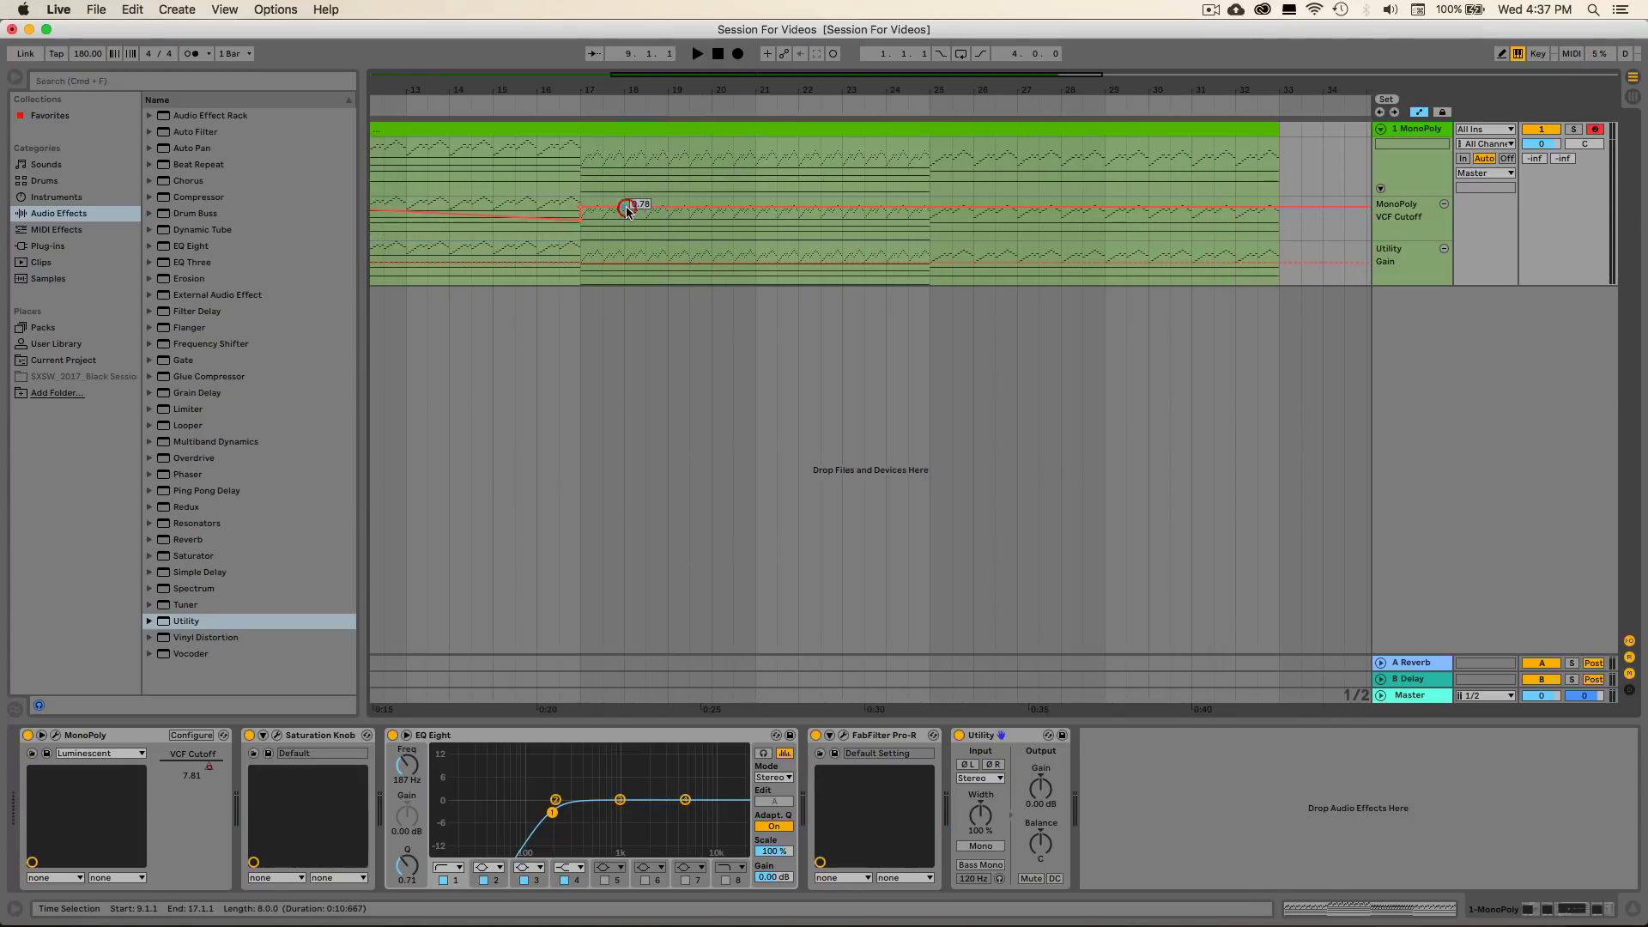
click(670, 211)
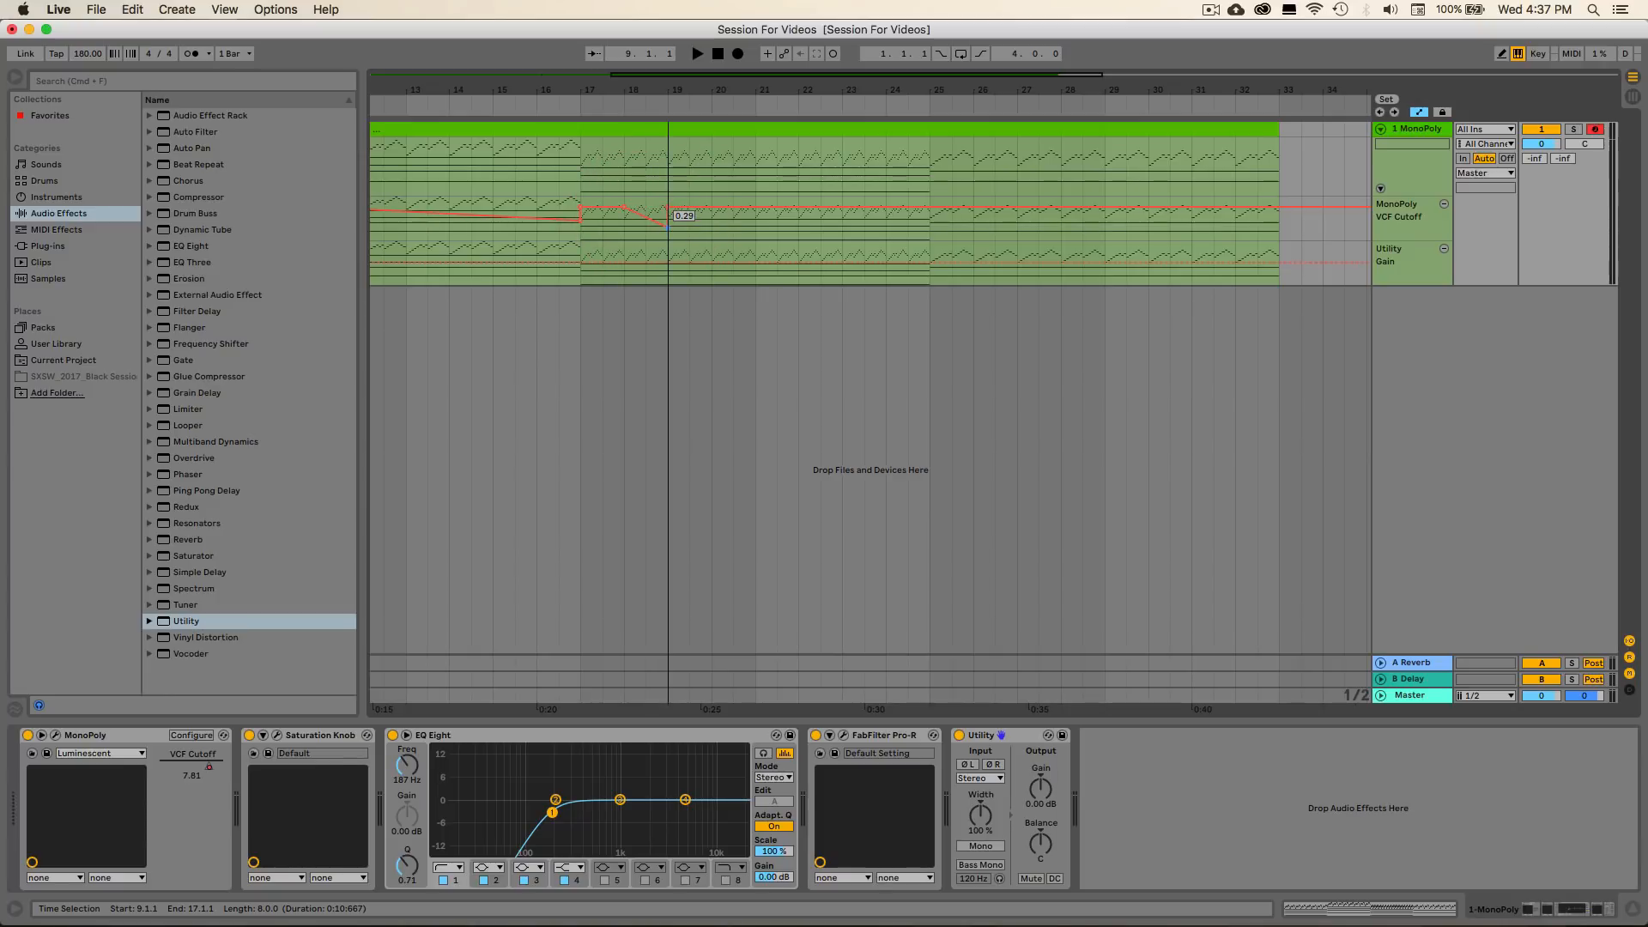
mouse_move(669, 224)
mouse_down()
mouse_move(712, 218)
mouse_move(652, 209)
mouse_move(668, 220)
mouse_up()
key(super+z)
click(582, 110)
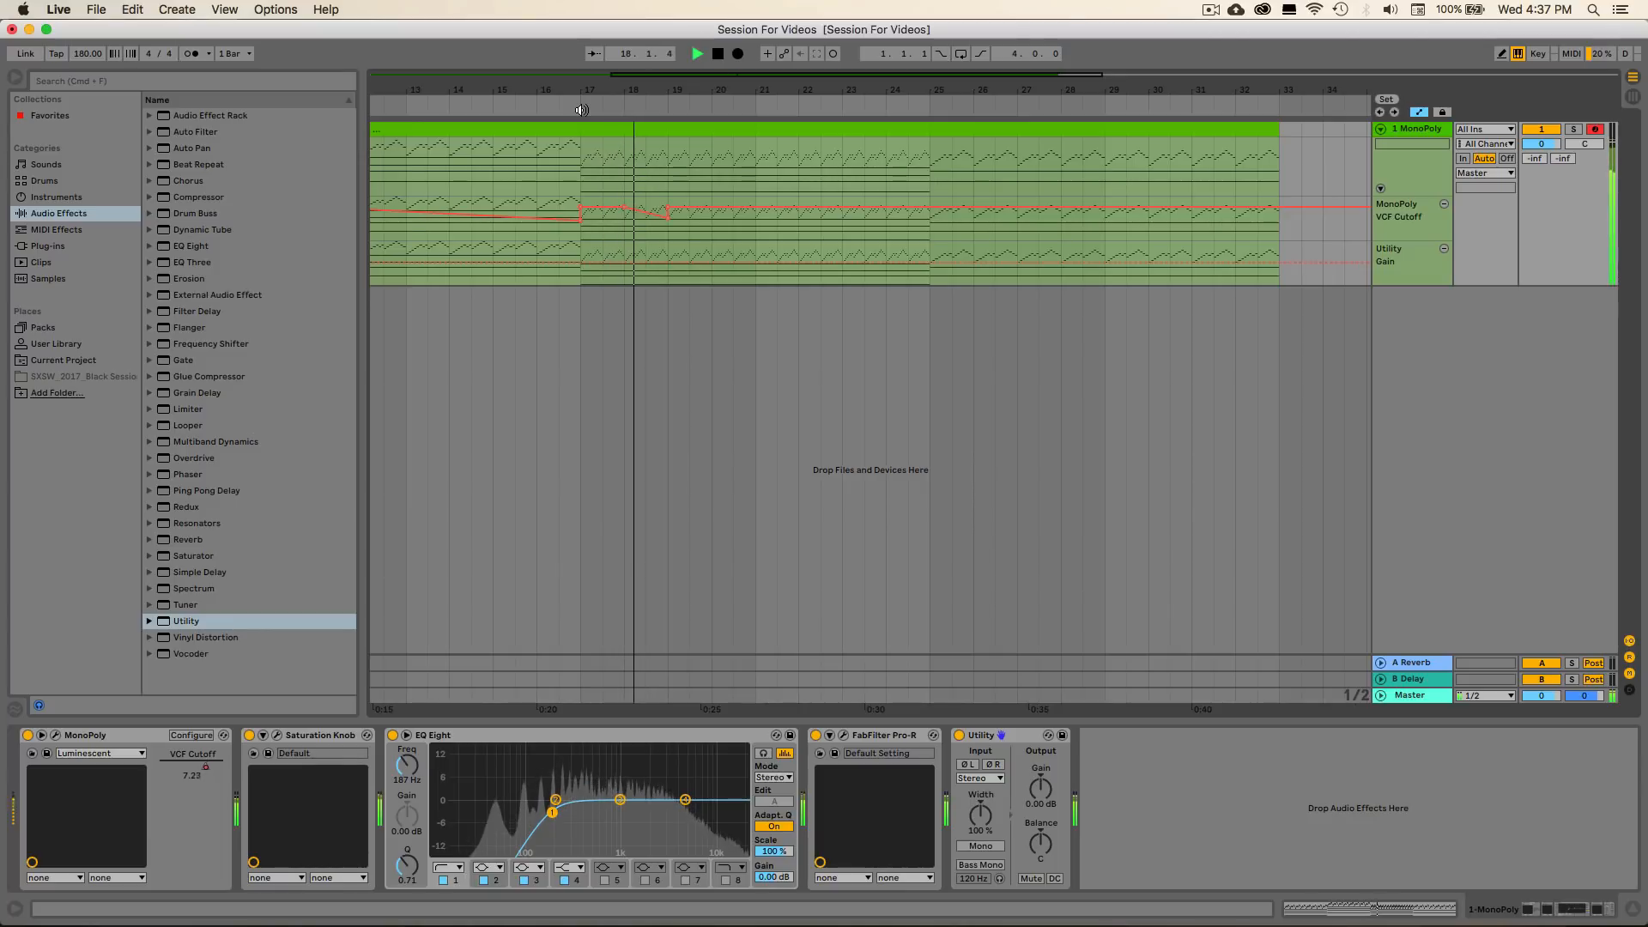
key(space)
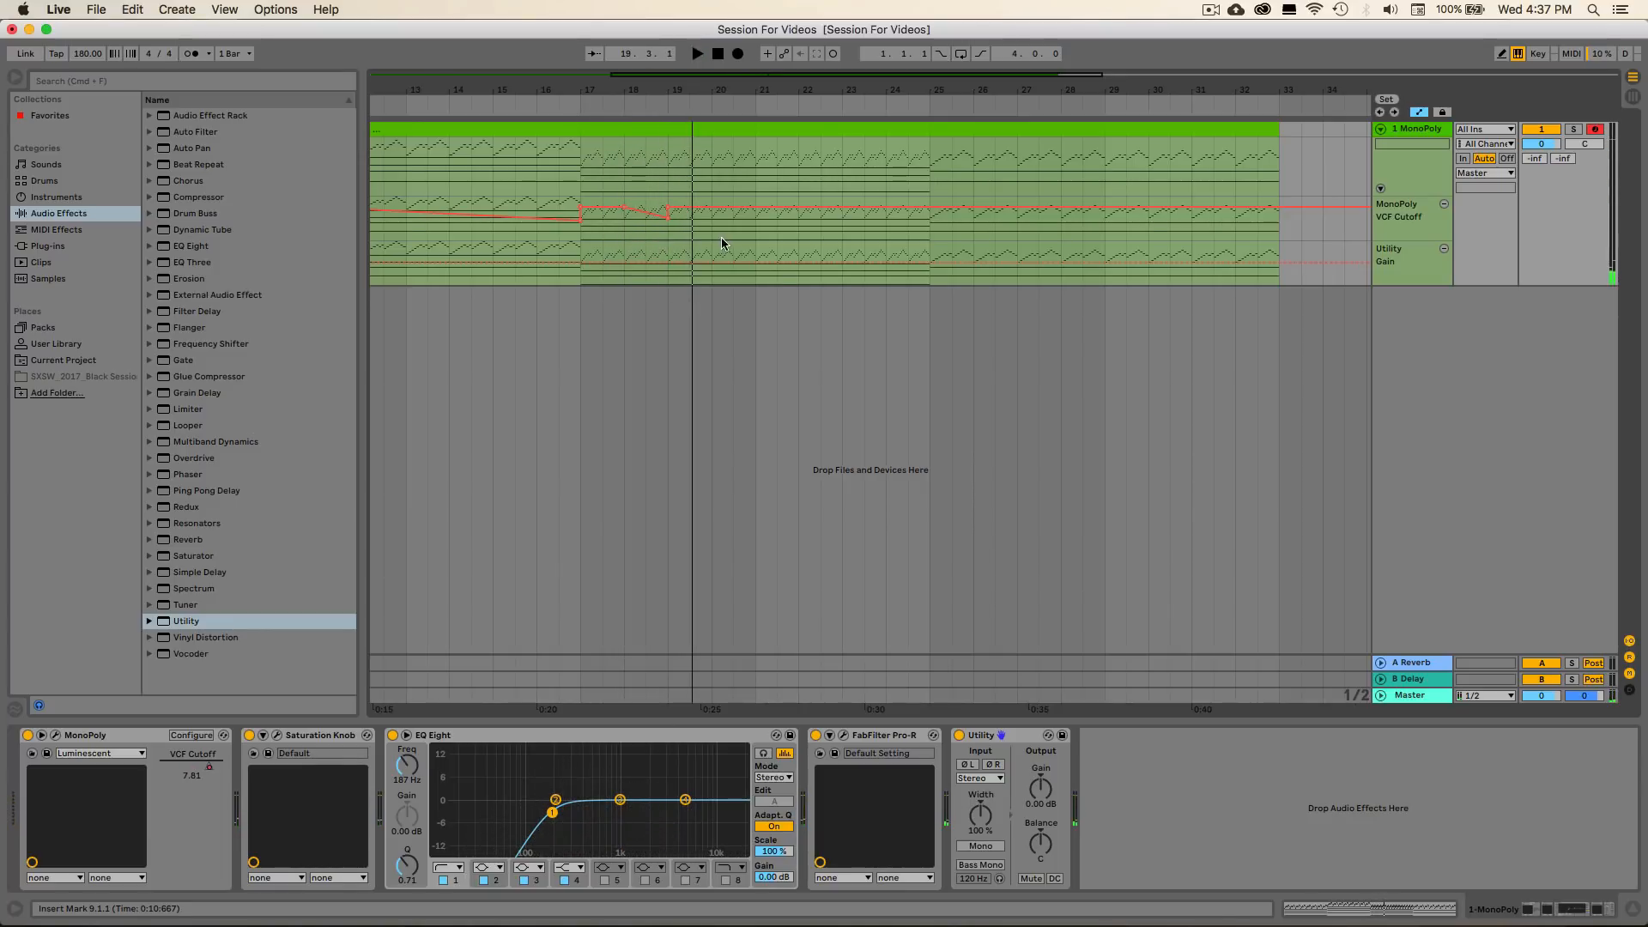
Remove the short cutoff ramp between bars 18 and 19
click(672, 210)
click(667, 218)
drag(627, 208, 669, 207)
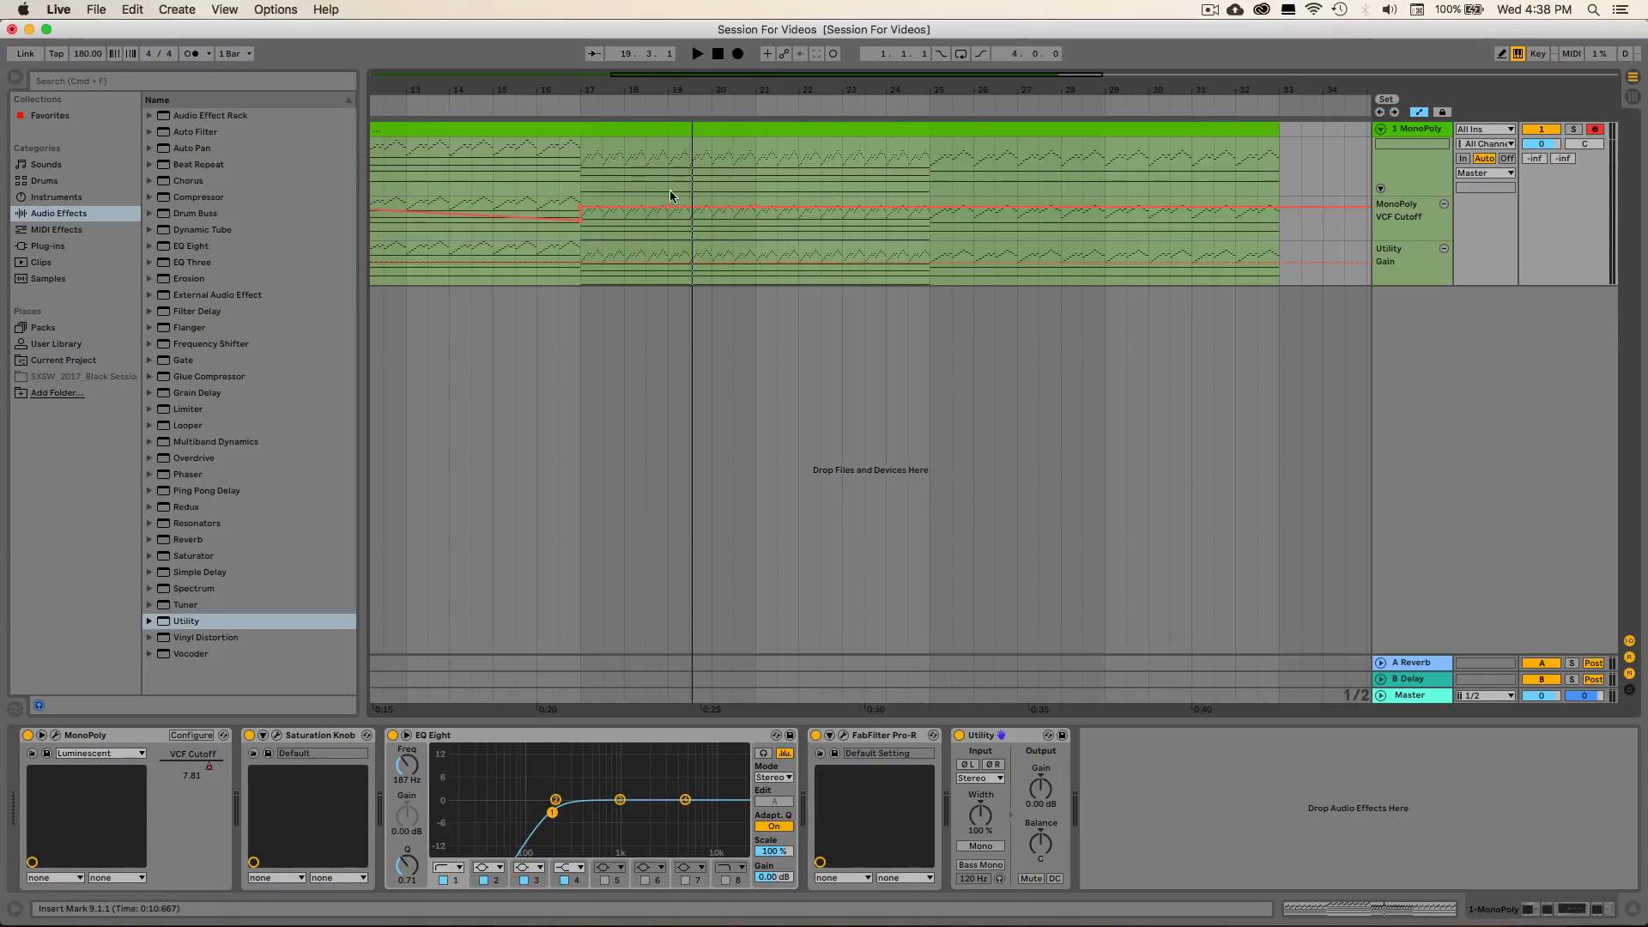
Ramp the VCF Cutoff automation down from bar 19 to 0.53 at bar 21, jump back up there, and play from bar 17
drag(714, 211, 756, 210)
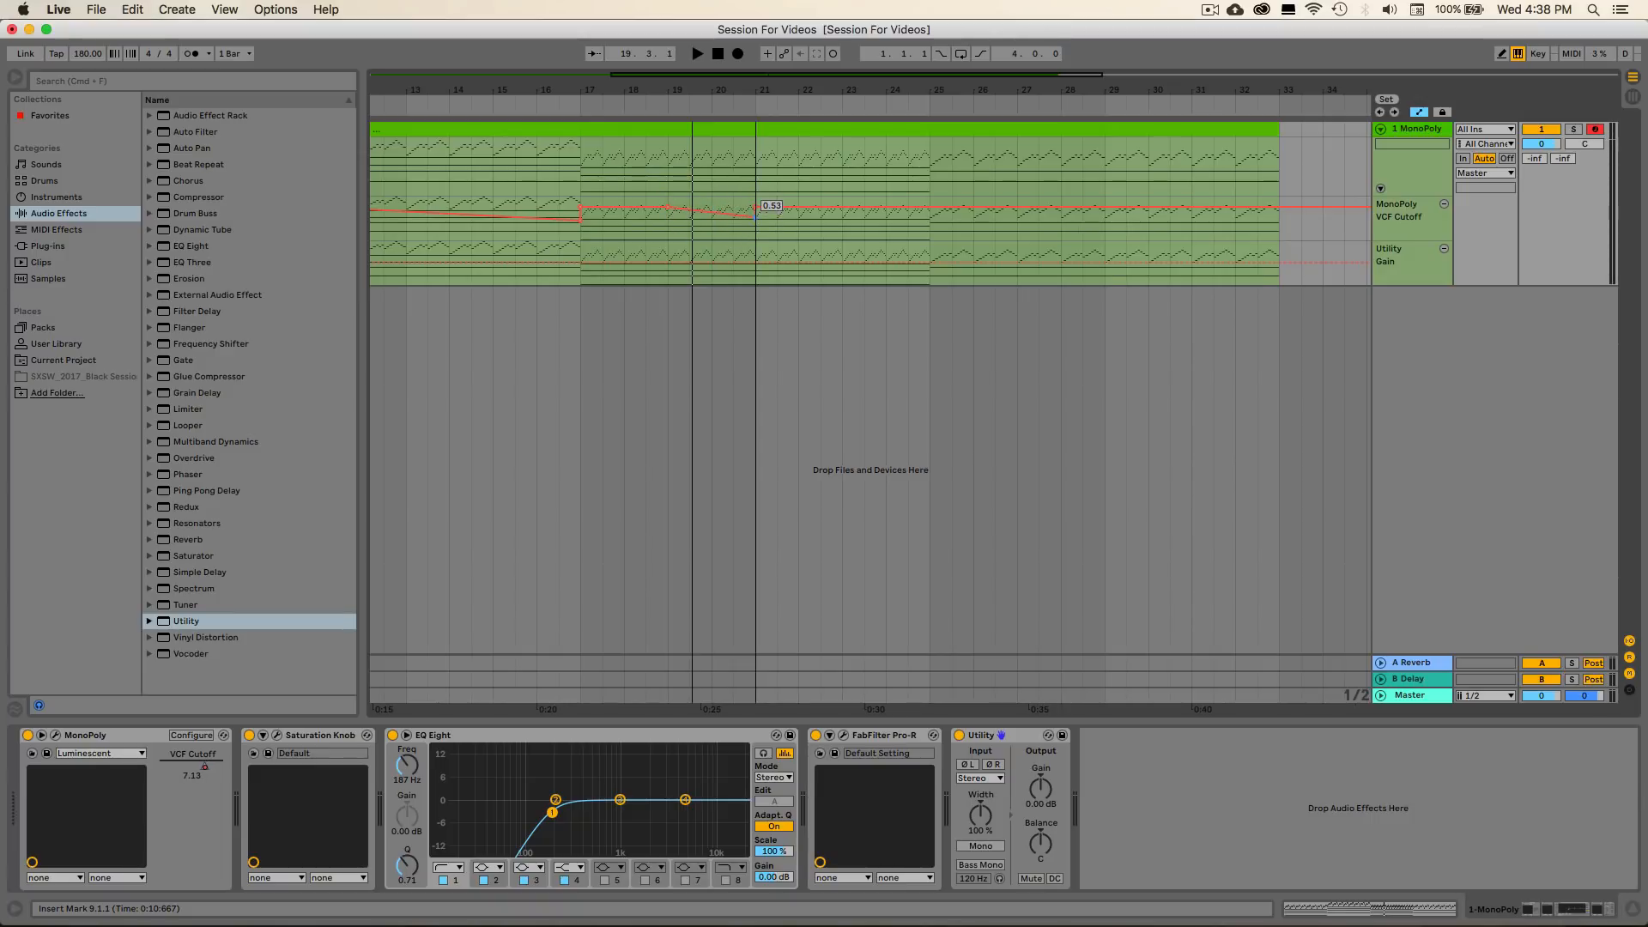
key(space)
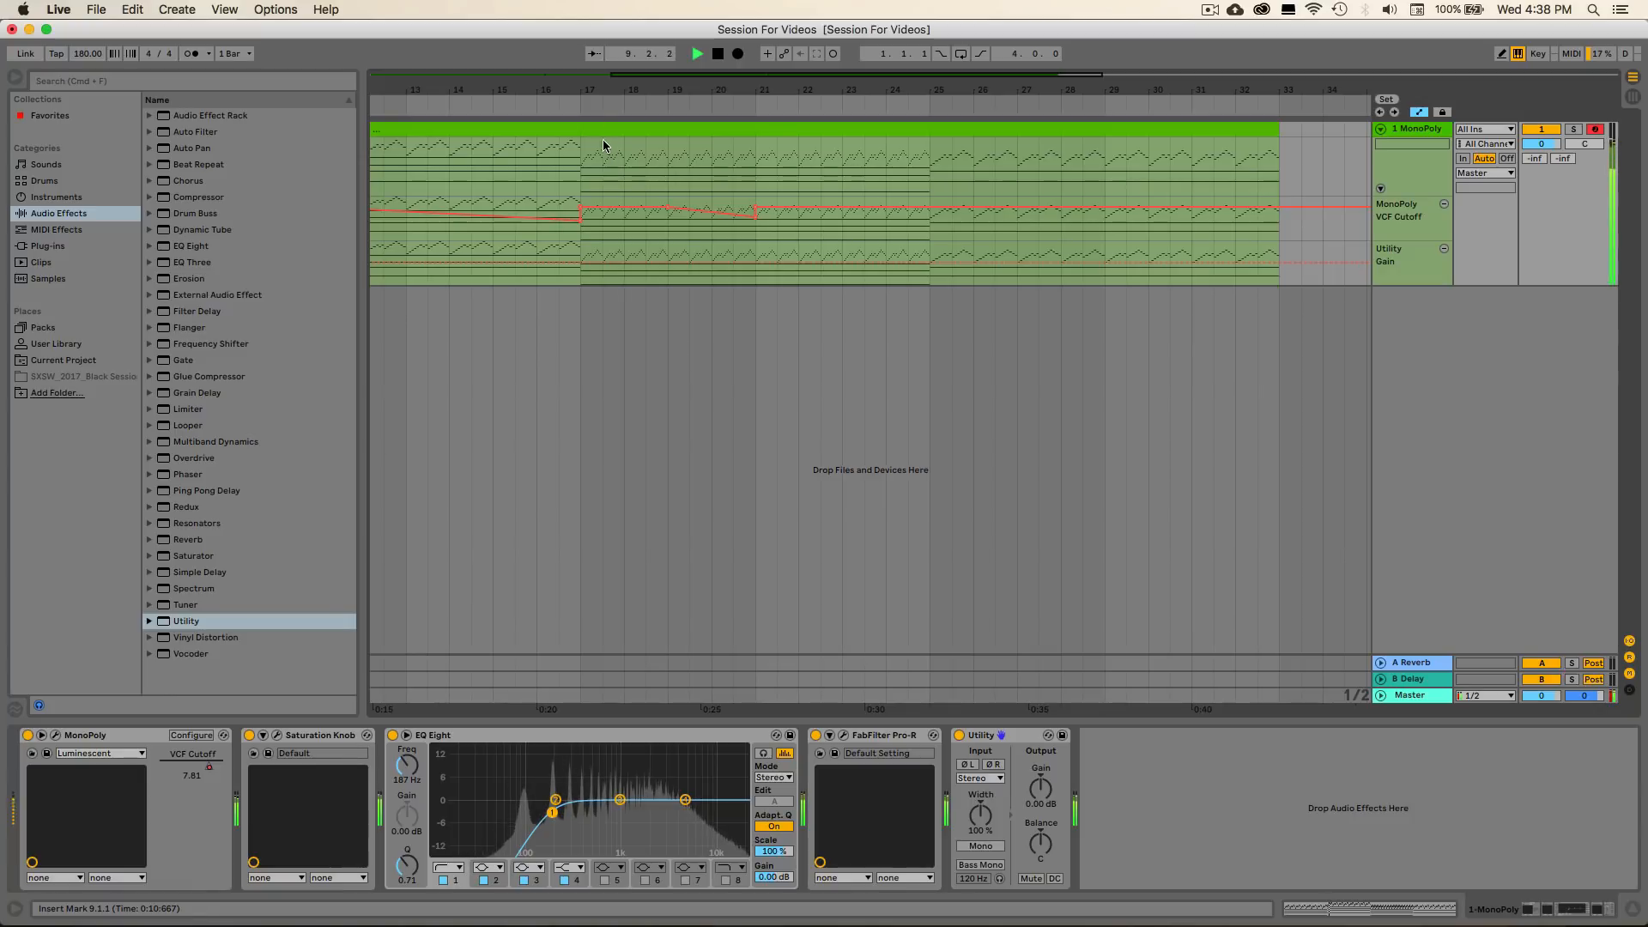
click(578, 103)
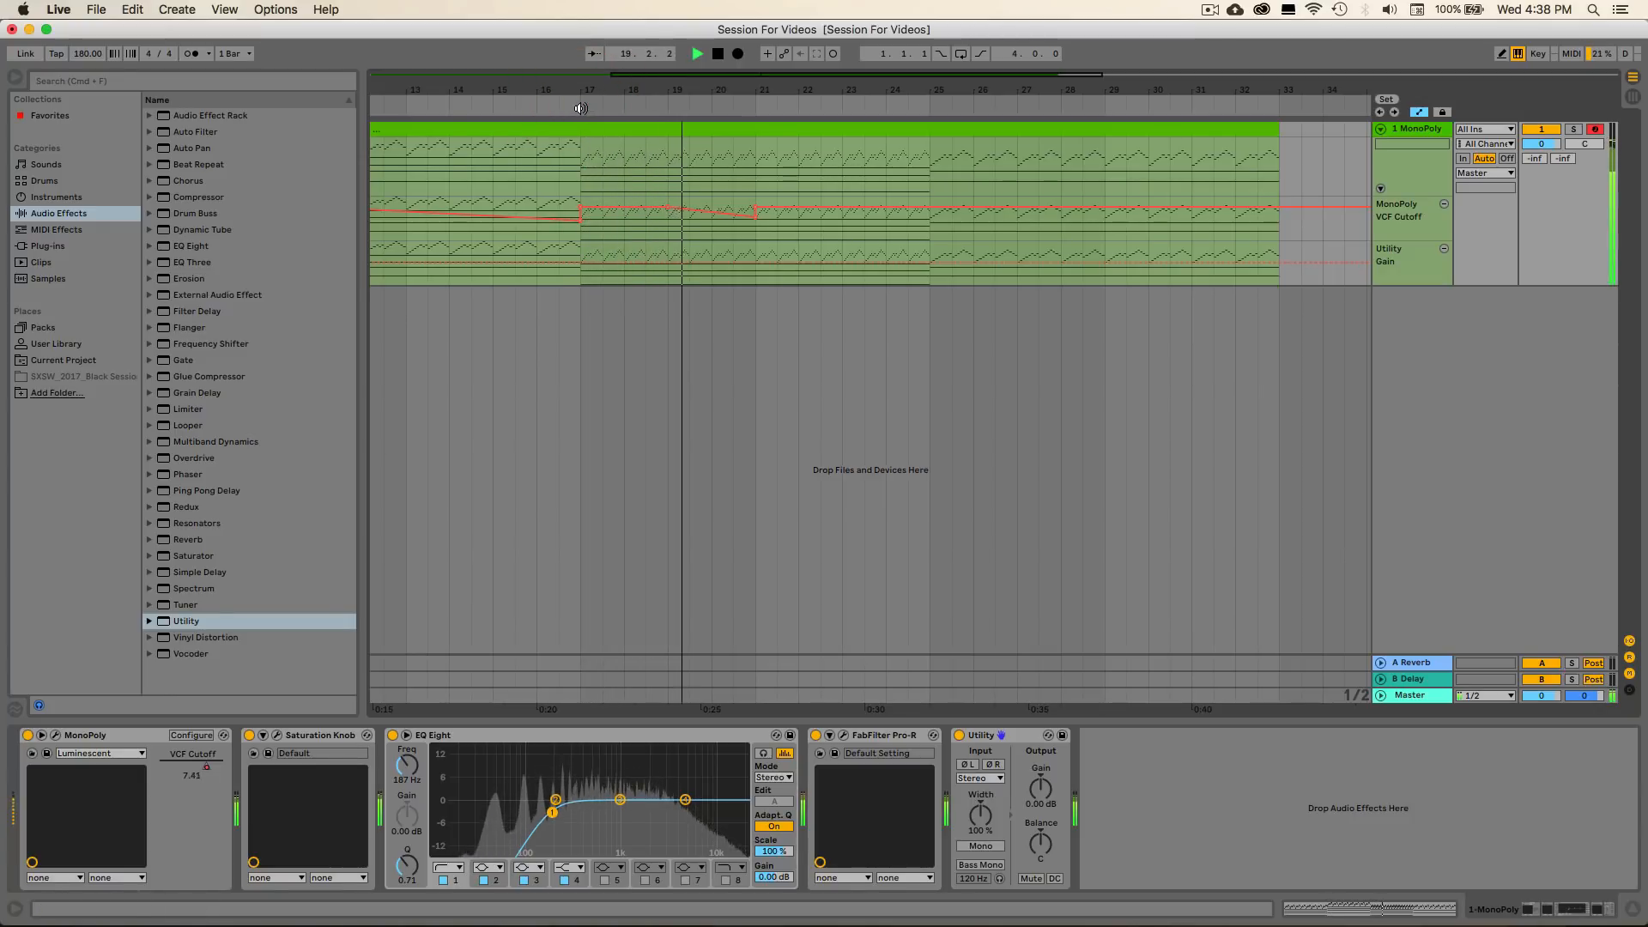
key(space)
Copy the VCF Cutoff automation of bars 17 to 21 and paste it at bars 21, 25 and 29
drag(754, 230, 583, 224)
click(754, 228)
key(super+v)
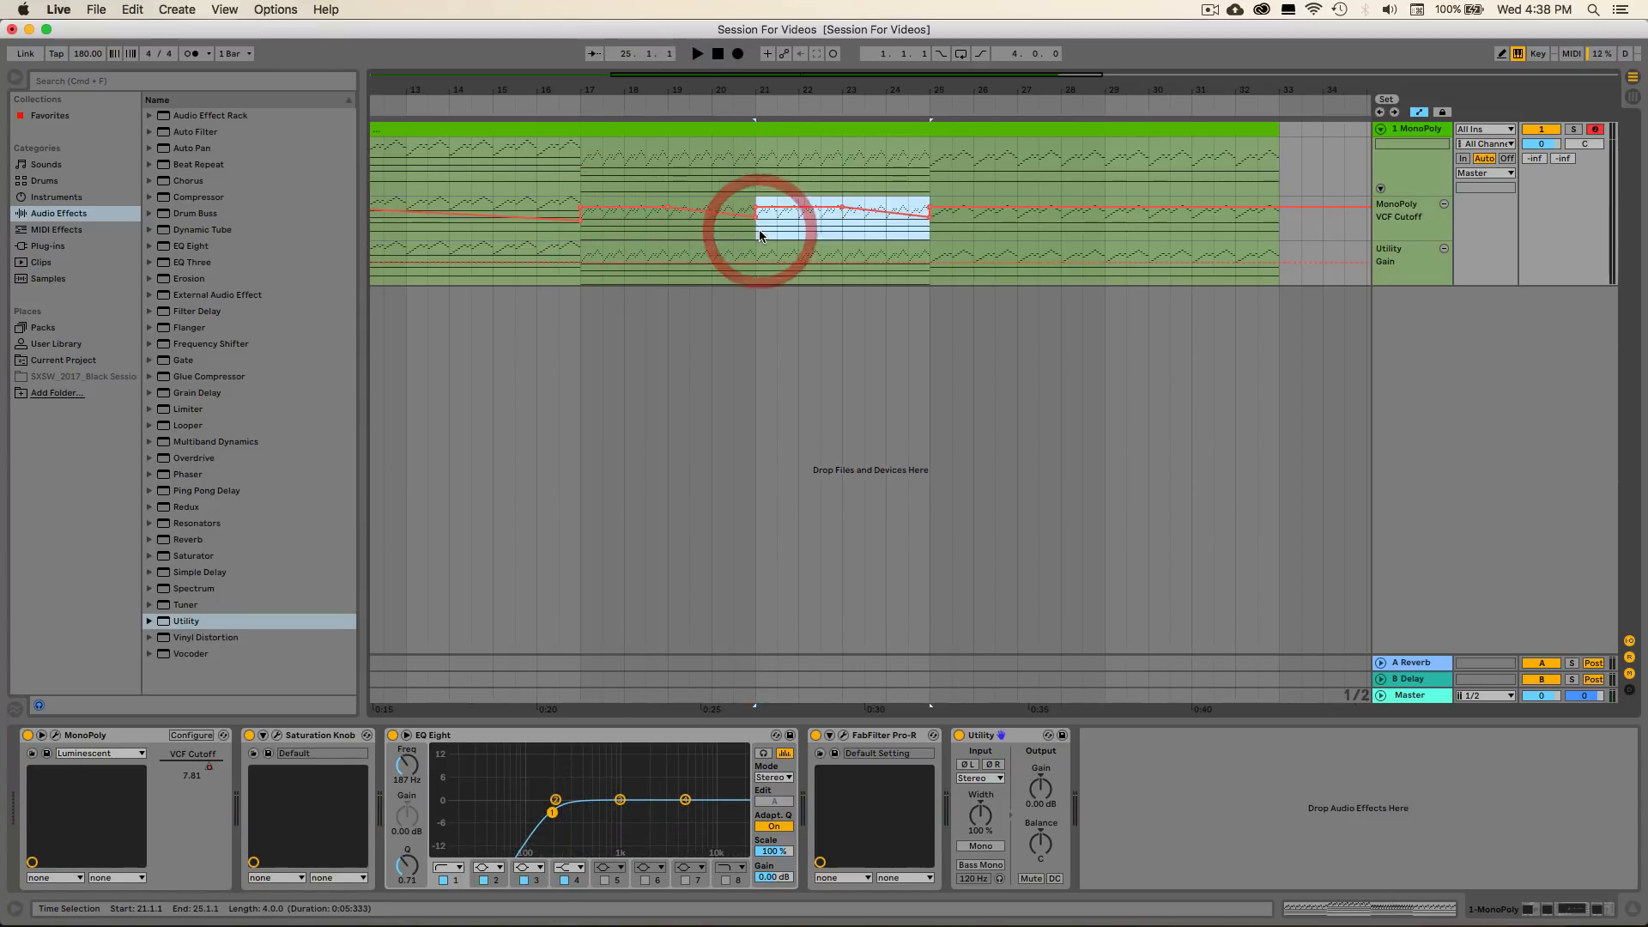
click(931, 226)
key(super+v)
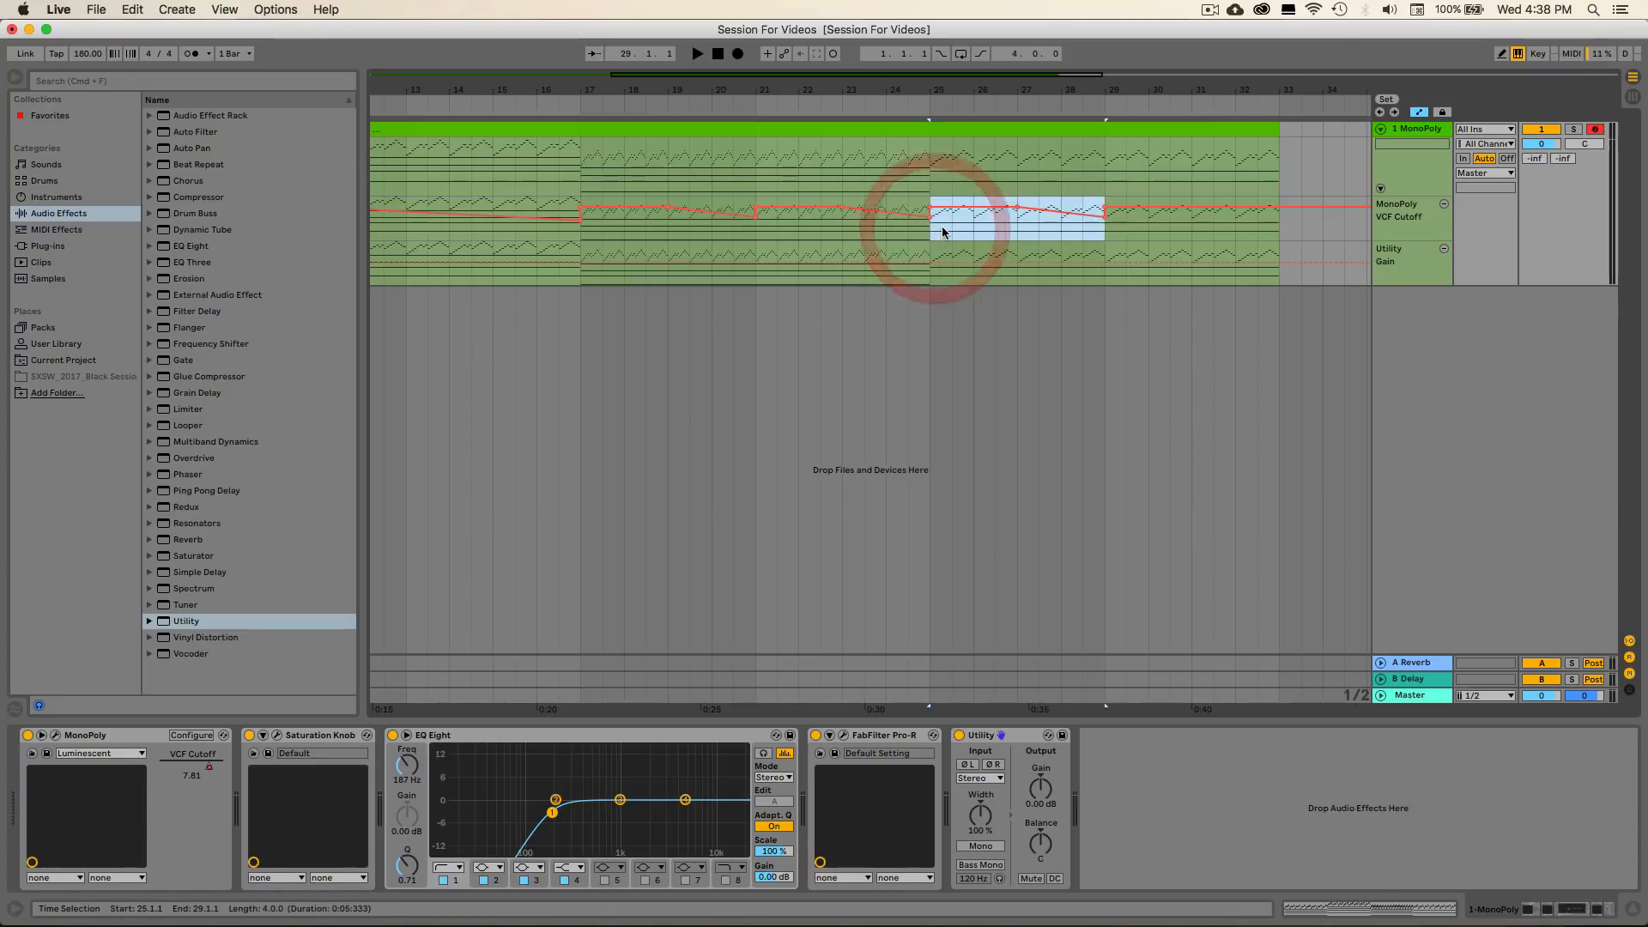
click(1105, 227)
key(super+v)
drag(1036, 93, 858, 69)
click(872, 377)
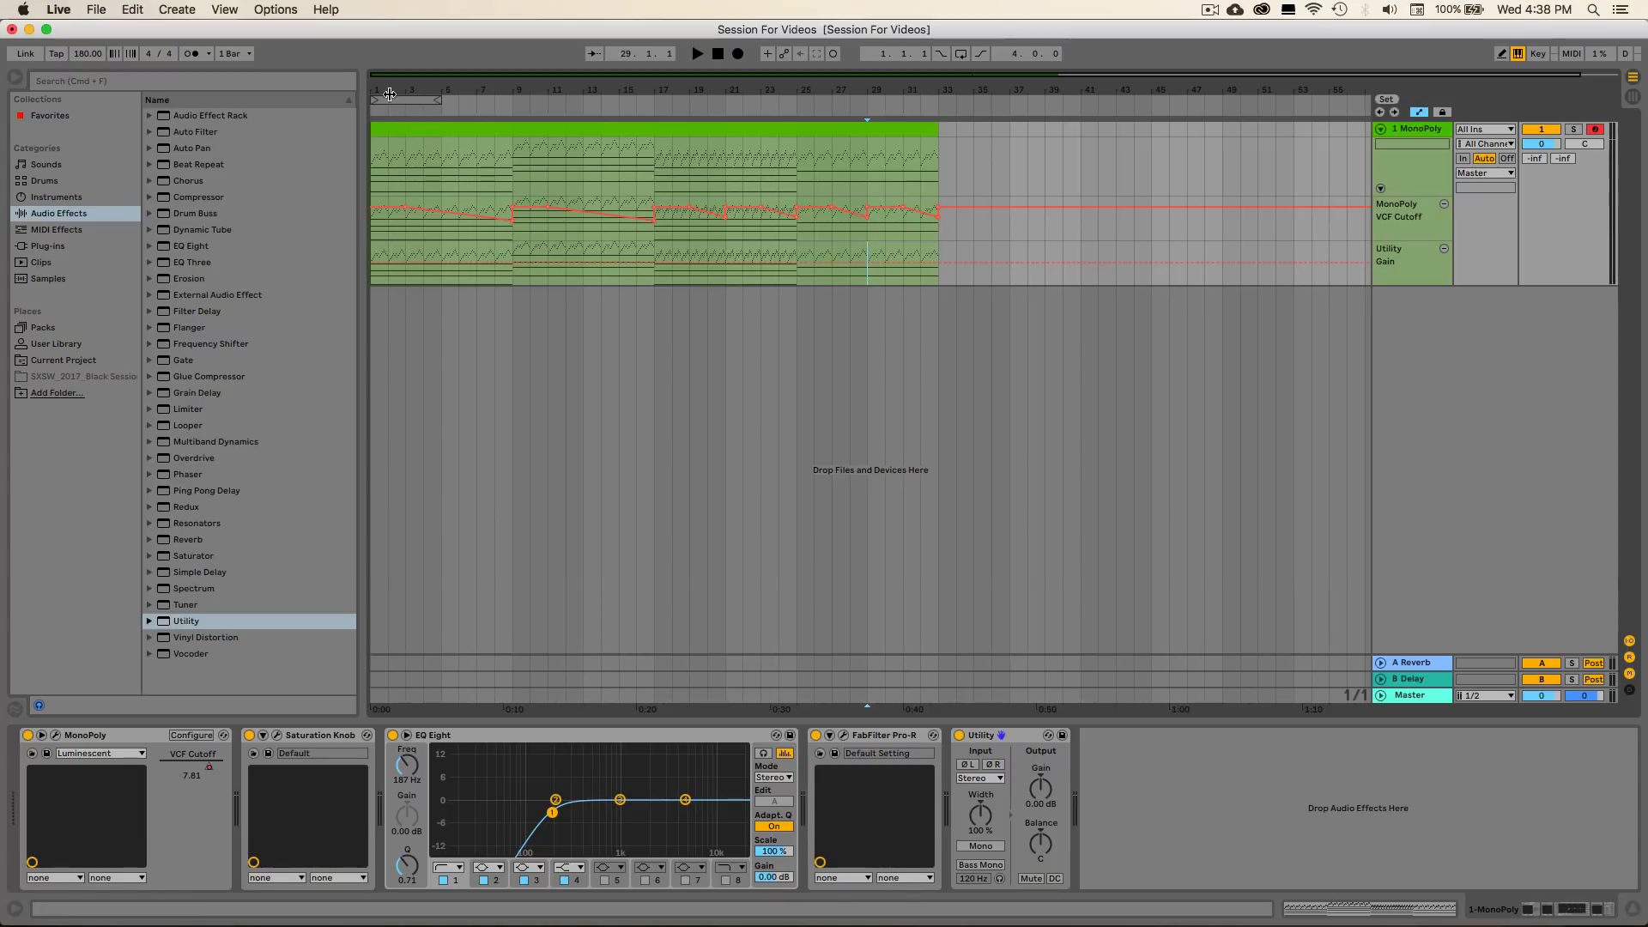
Shape the Utility Gain automation on beat 1 of bar 1 to rise from -inf dB to 0 dB by the middle of the beat
drag(388, 91, 386, 172)
scroll(528, 187, left, 2)
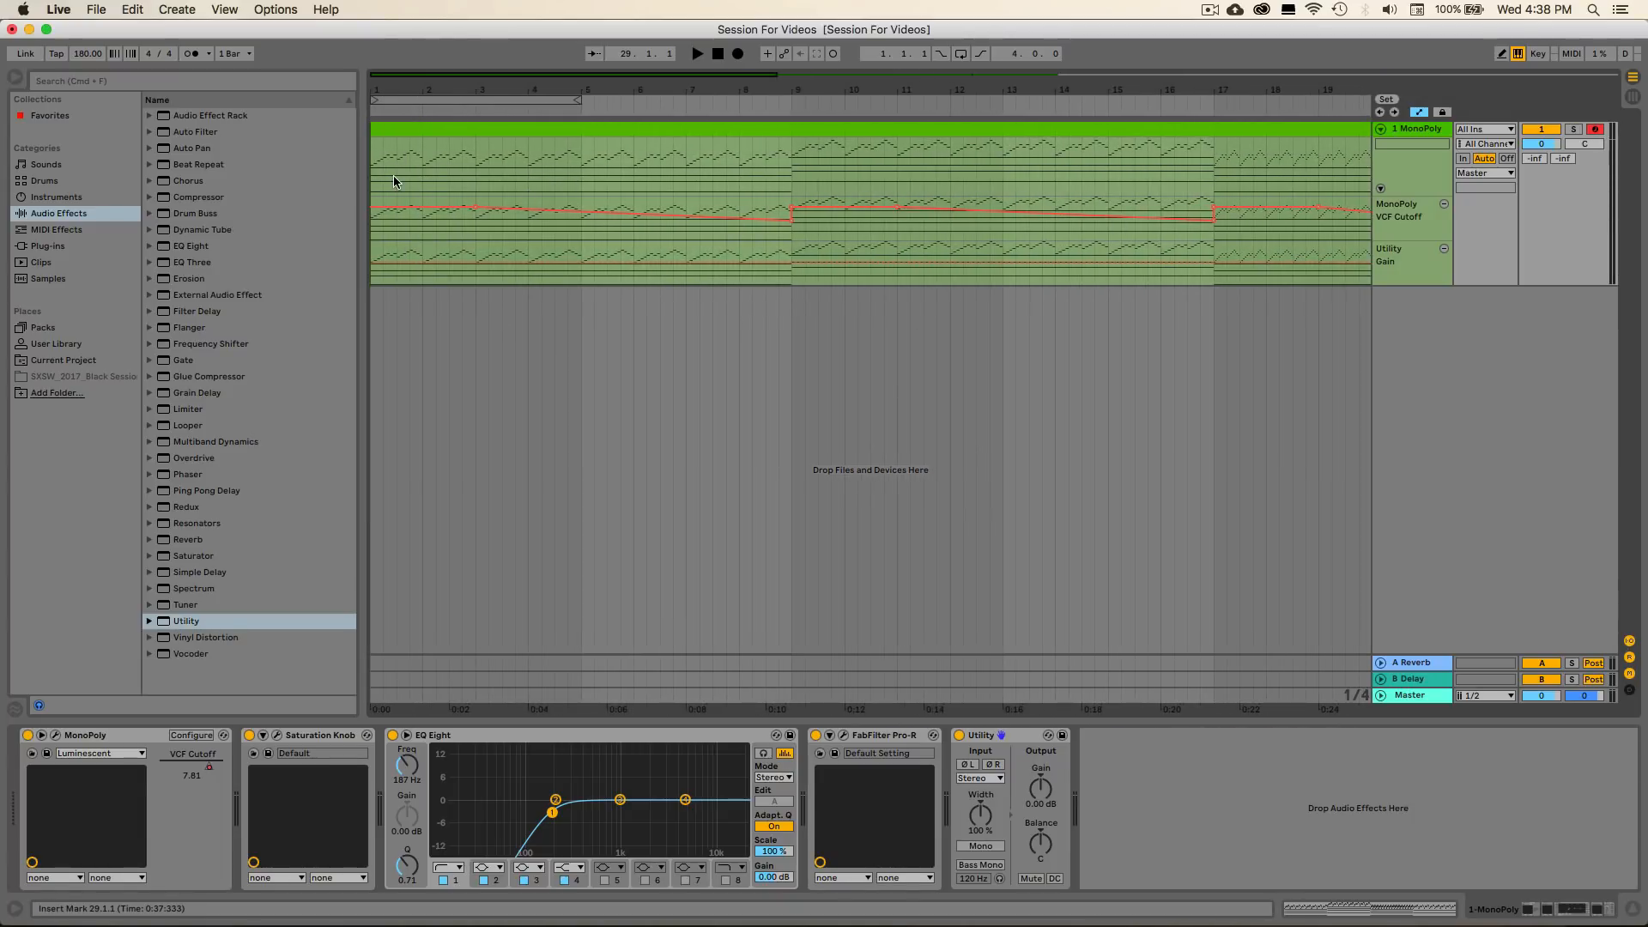
drag(386, 90, 386, 147)
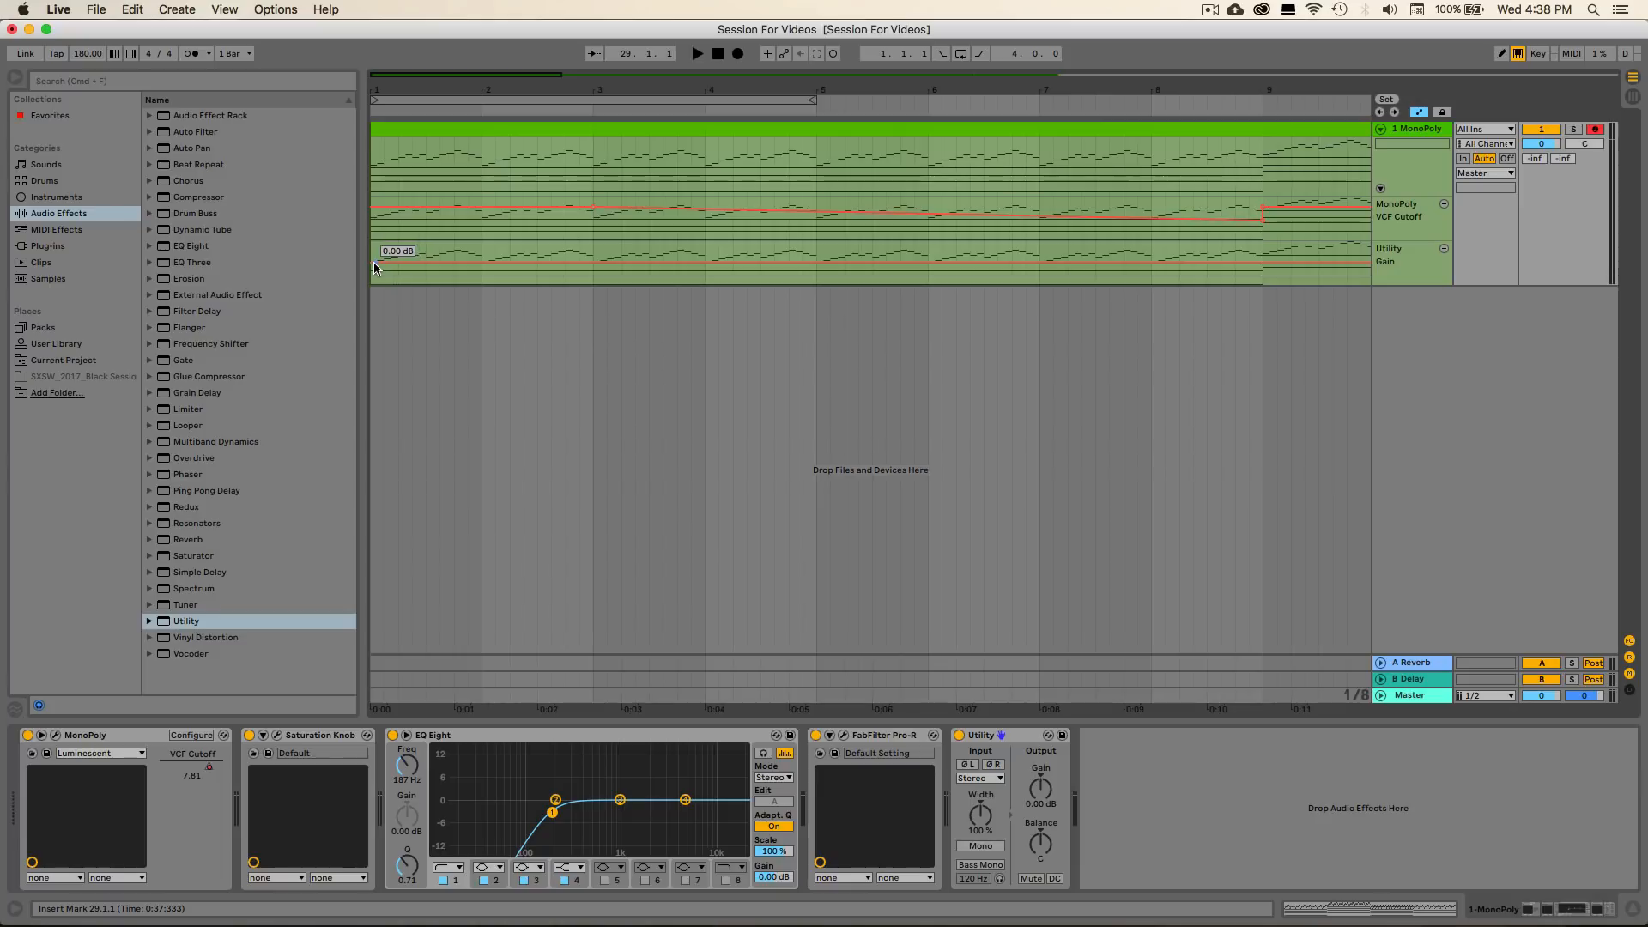
drag(419, 107, 418, 214)
scroll(563, 314, left, 3)
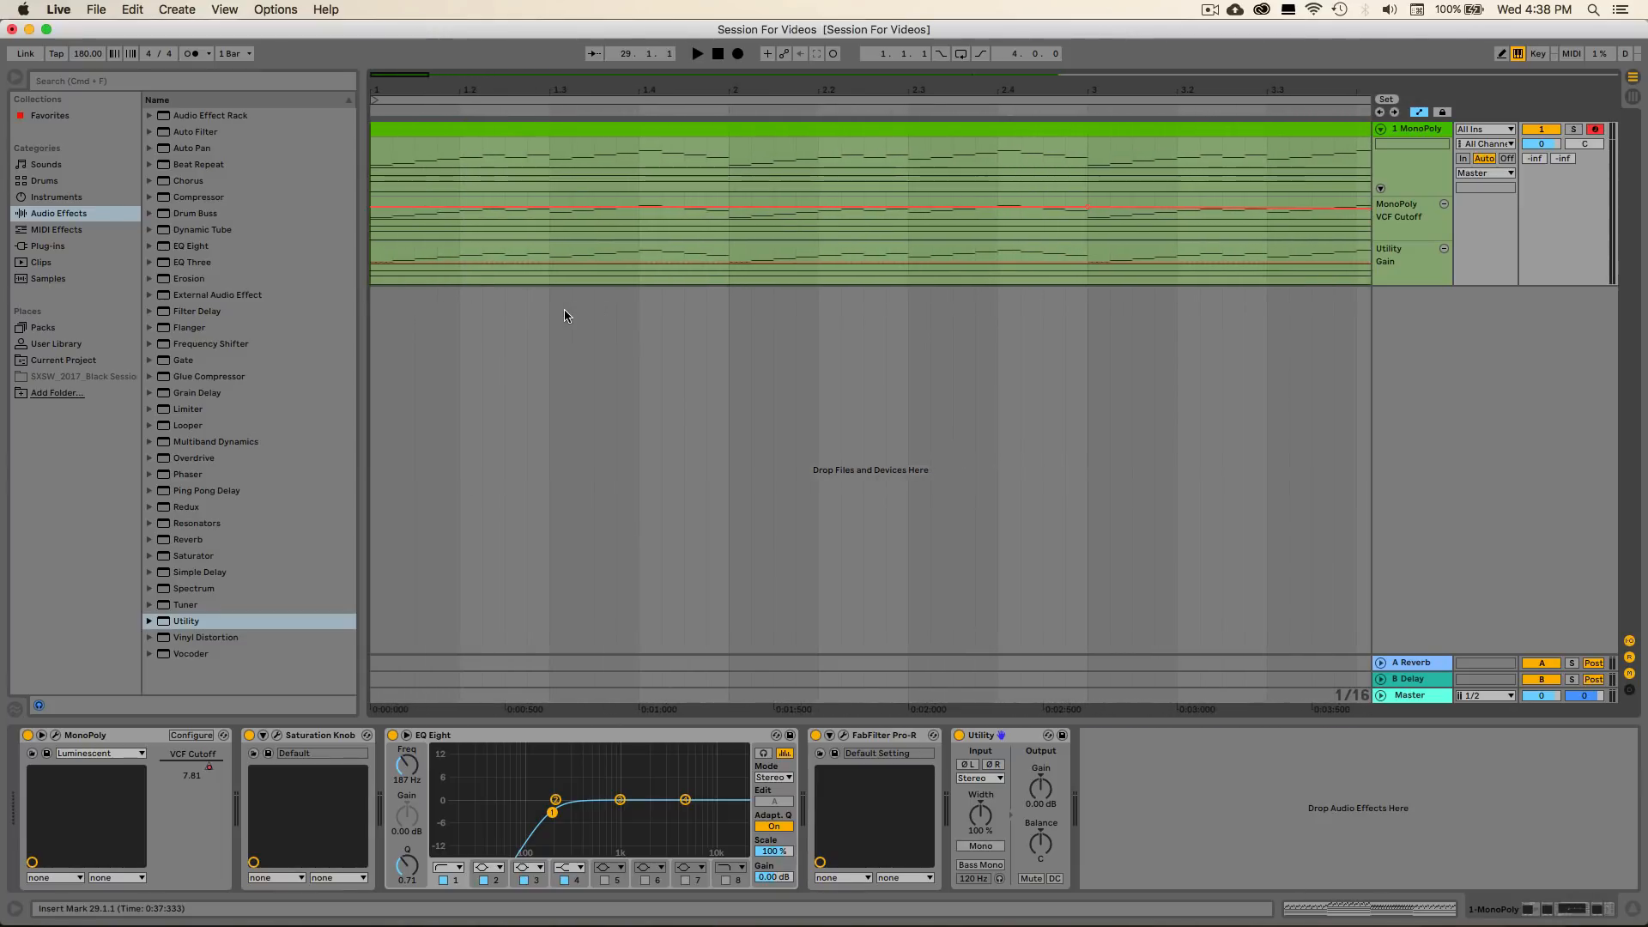
click(373, 264)
click(416, 263)
click(457, 264)
mouse_move(373, 264)
mouse_down()
mouse_move(377, 287)
mouse_move(387, 270)
mouse_move(370, 277)
mouse_up()
Try repeating the gain ramp on every beat of bar 1 and play it back
key(super+d)
key(super+d)
key(super+d)
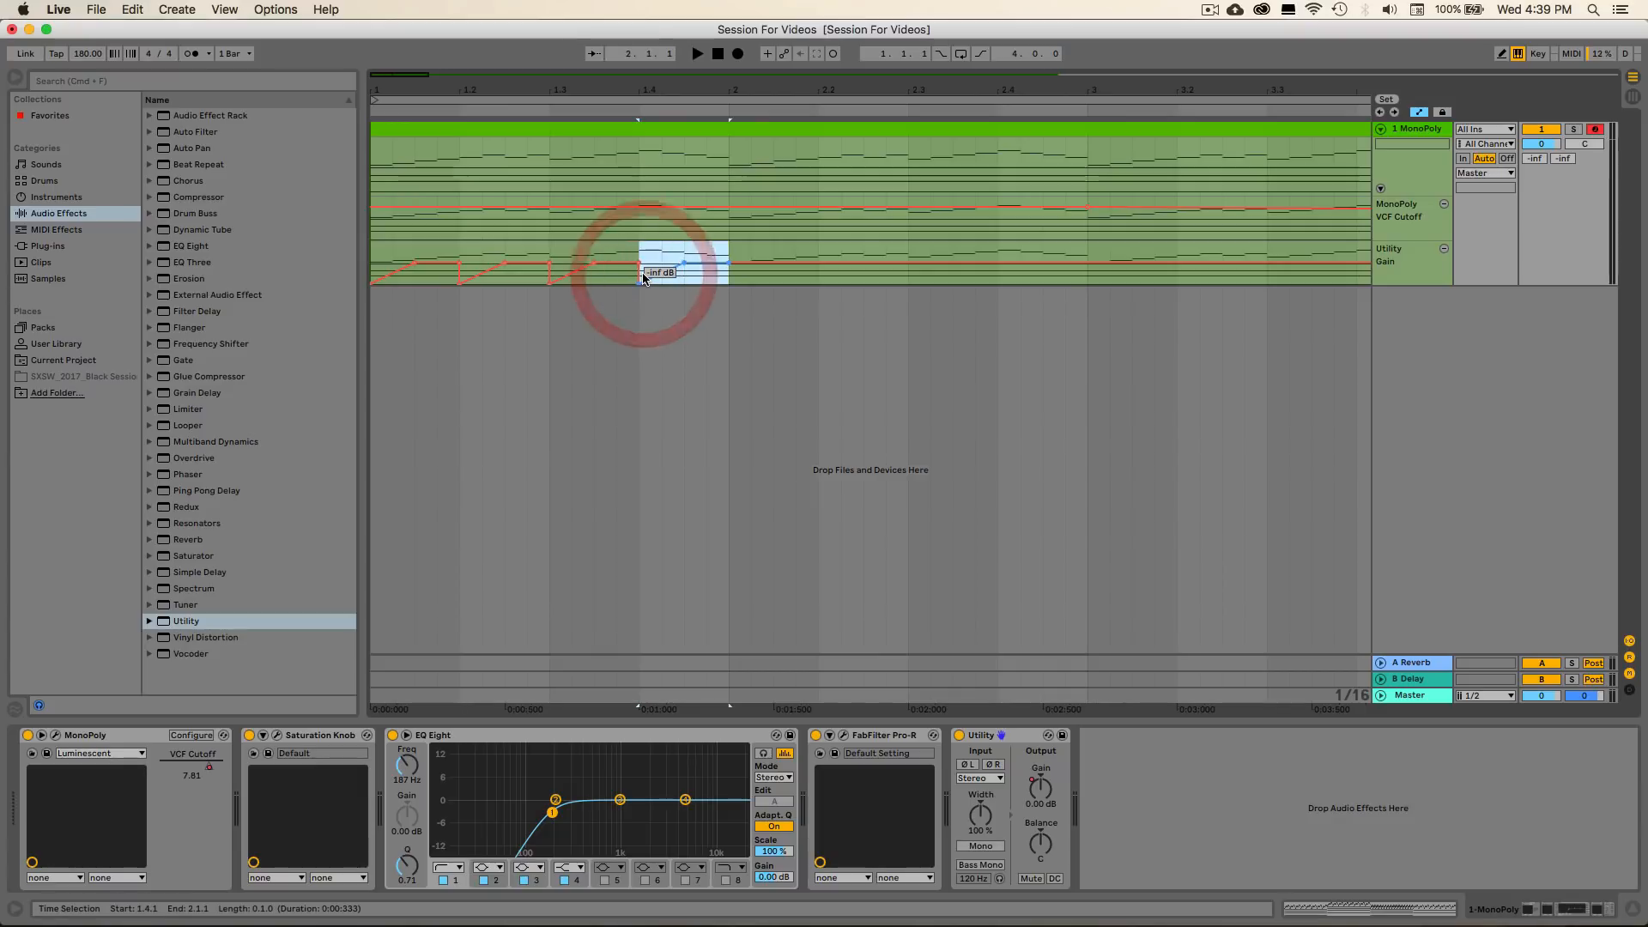
click(698, 55)
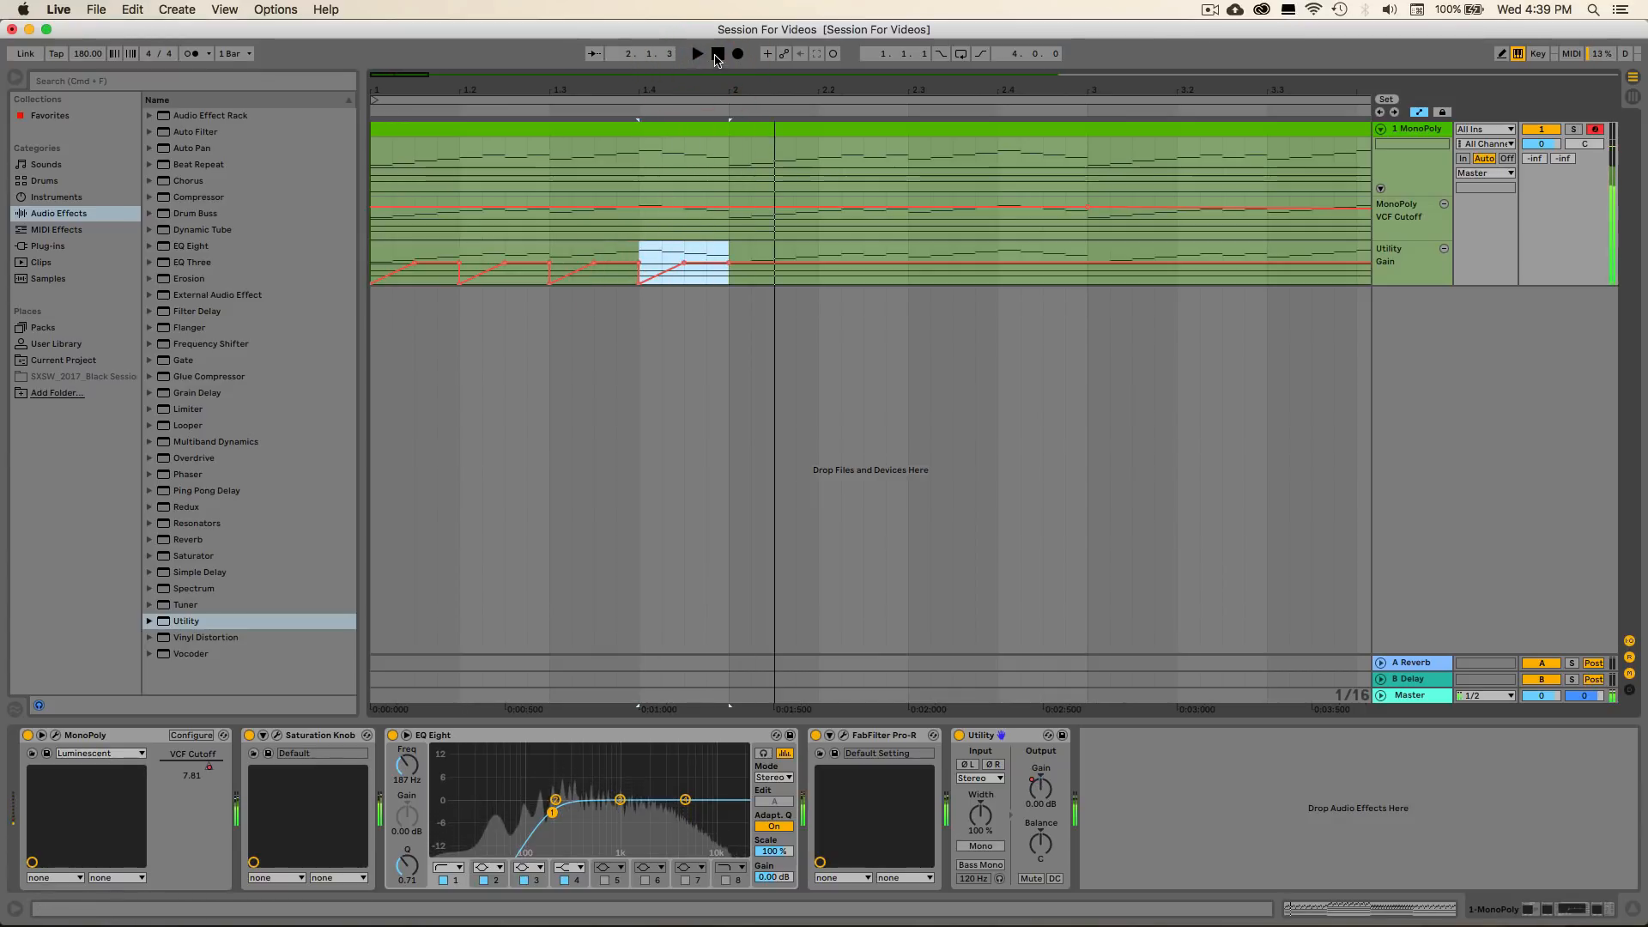
key(space)
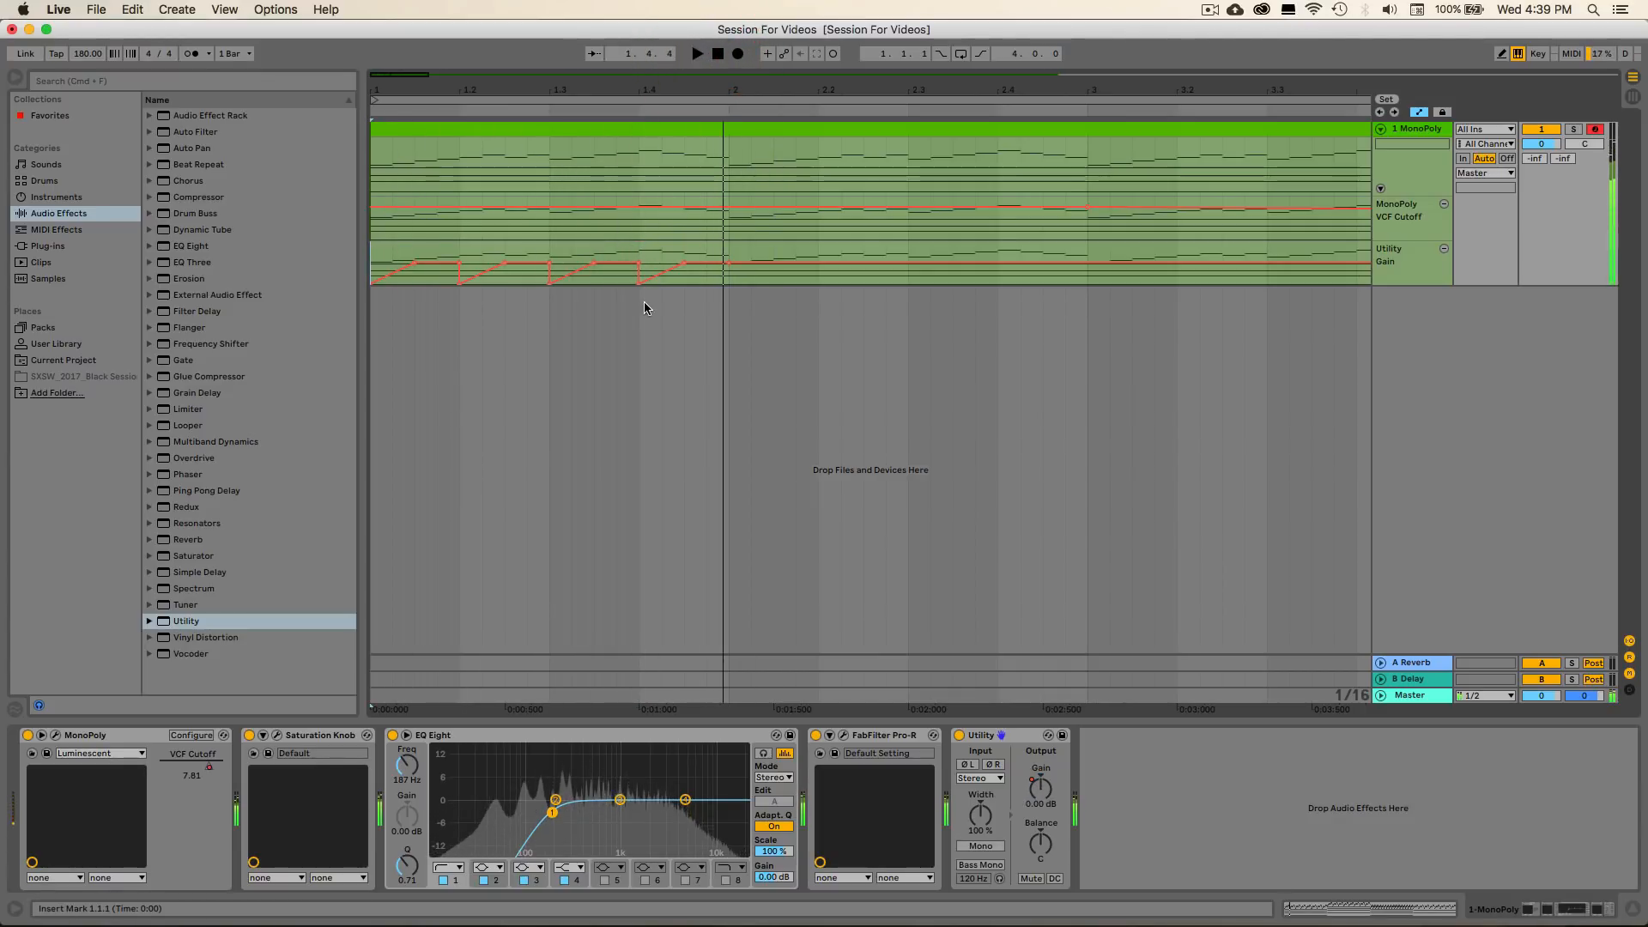
Clear the gain ramps after beat 1, duplicate the first two beats so the ramp repeats on beat 3, and play it back
click(723, 276)
drag(724, 277, 375, 276)
click(541, 276)
key(super+d)
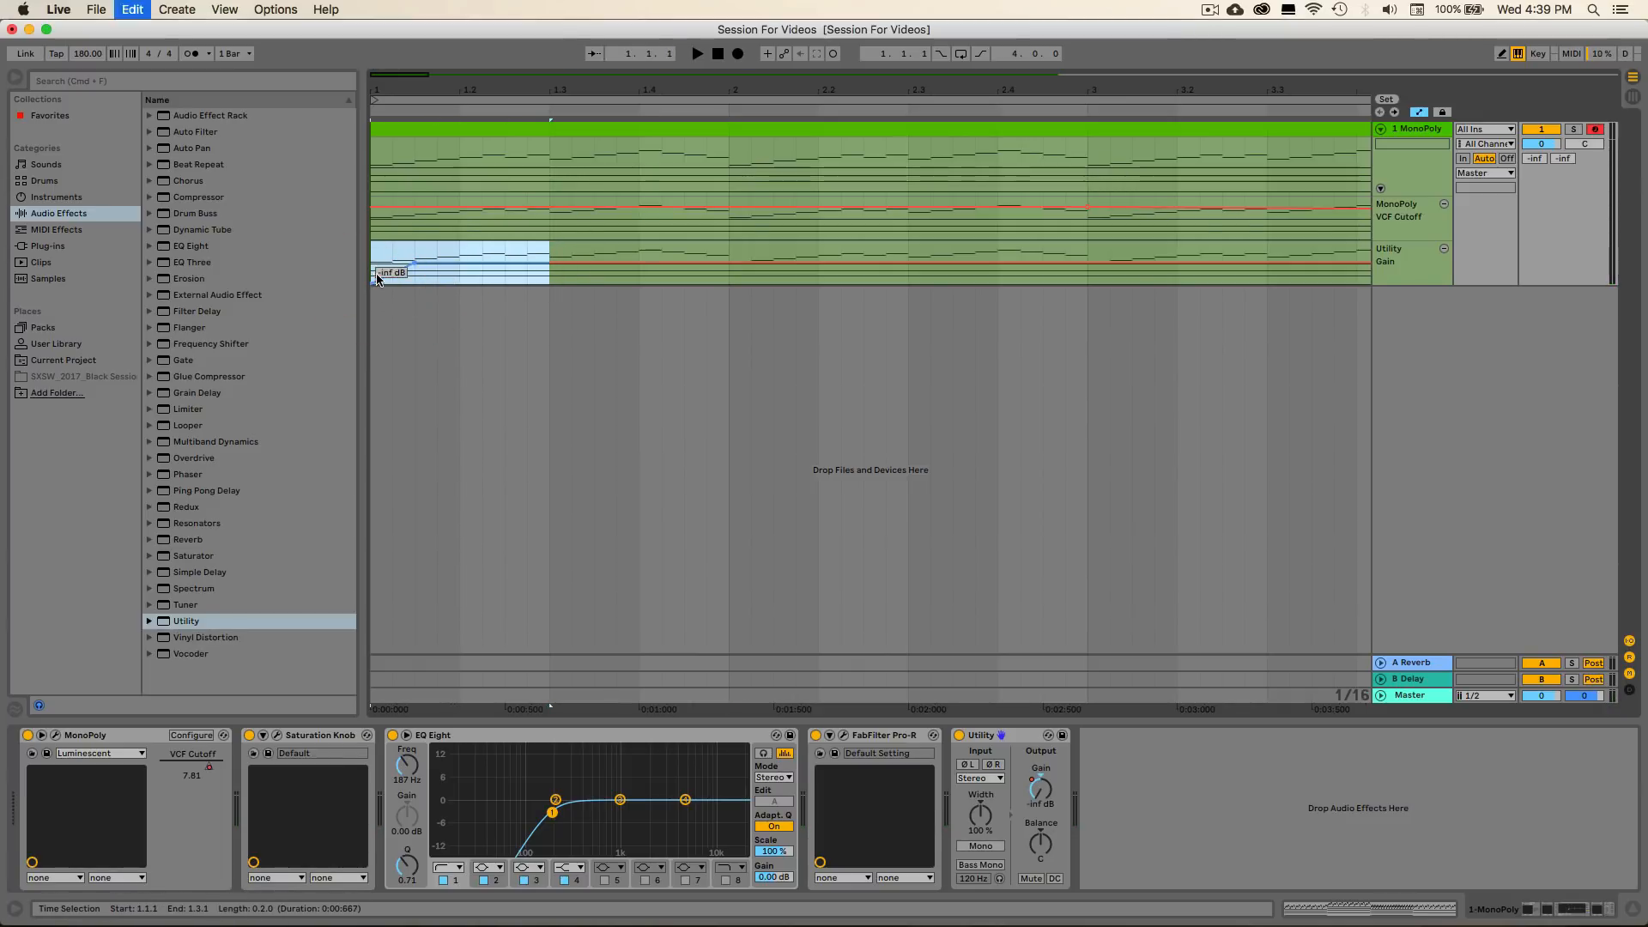
key(space)
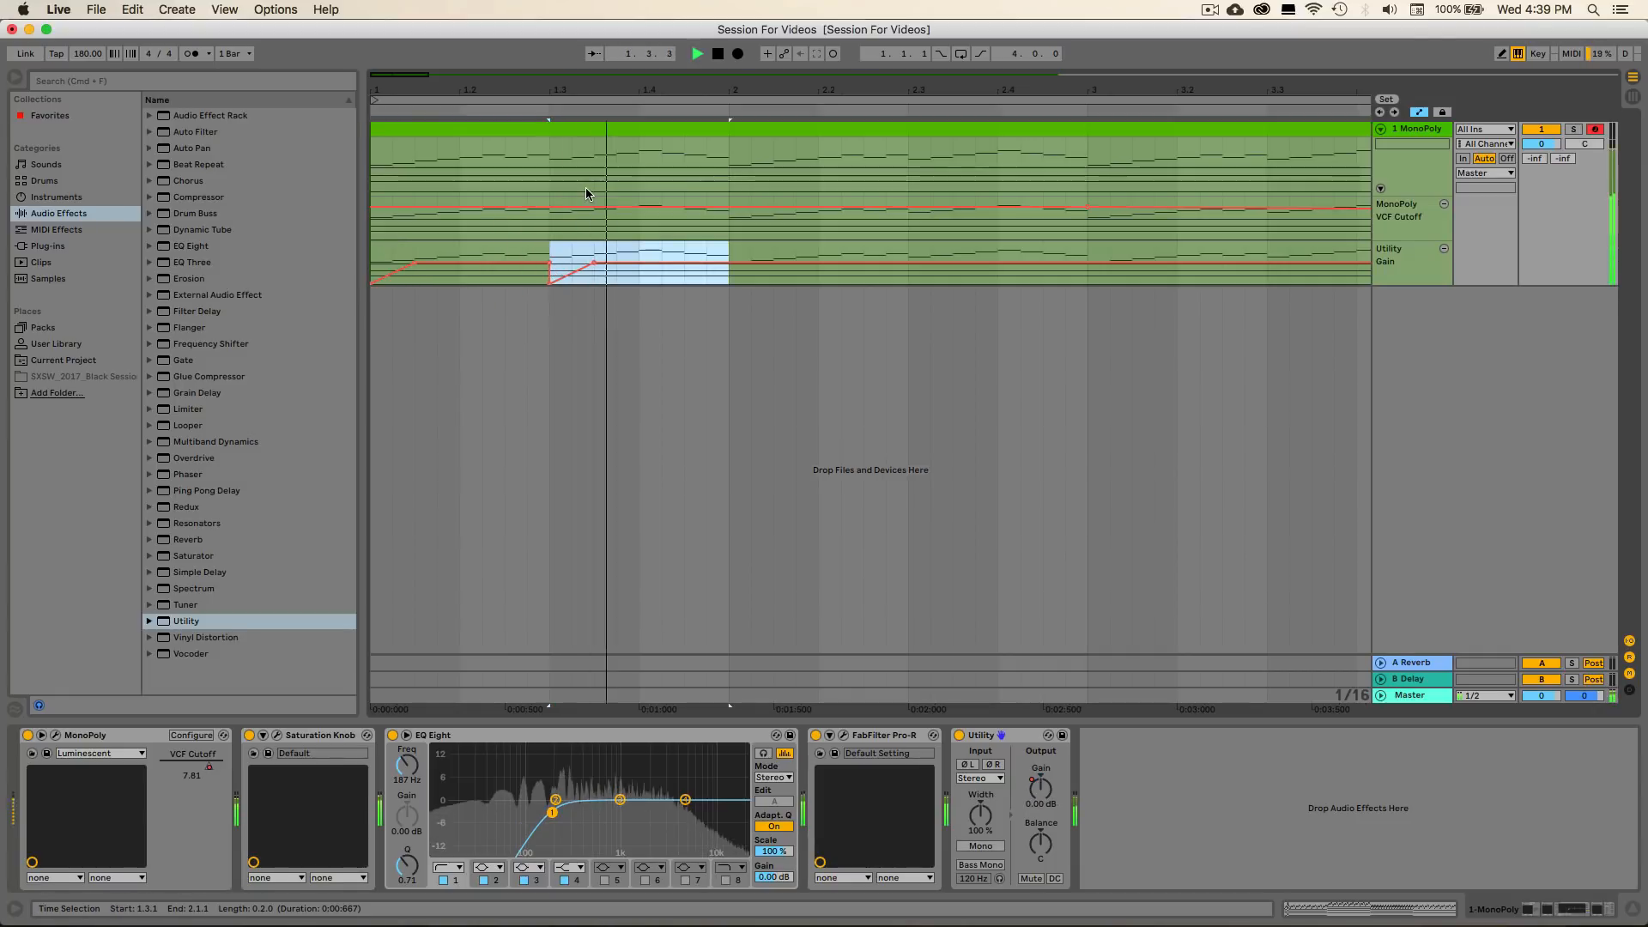
double_click(721, 55)
key(space)
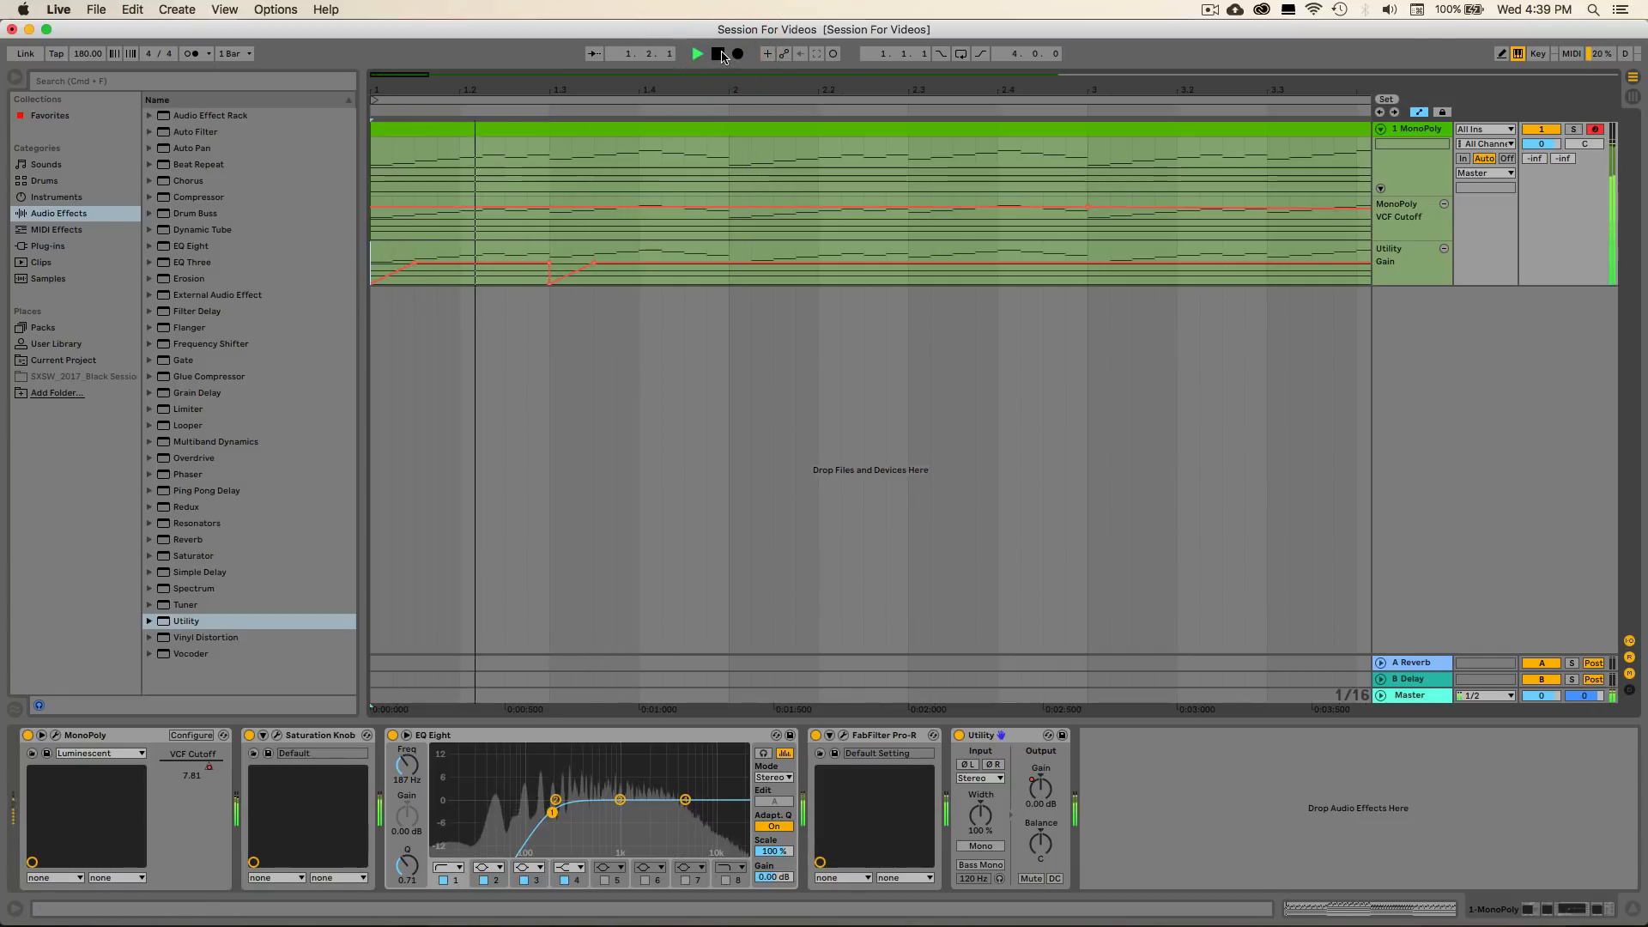
click(722, 55)
Duplicate the bar 1 gain automation into bar 2, then copy both bars and paste them at bar 3
click(725, 273)
drag(726, 273, 372, 276)
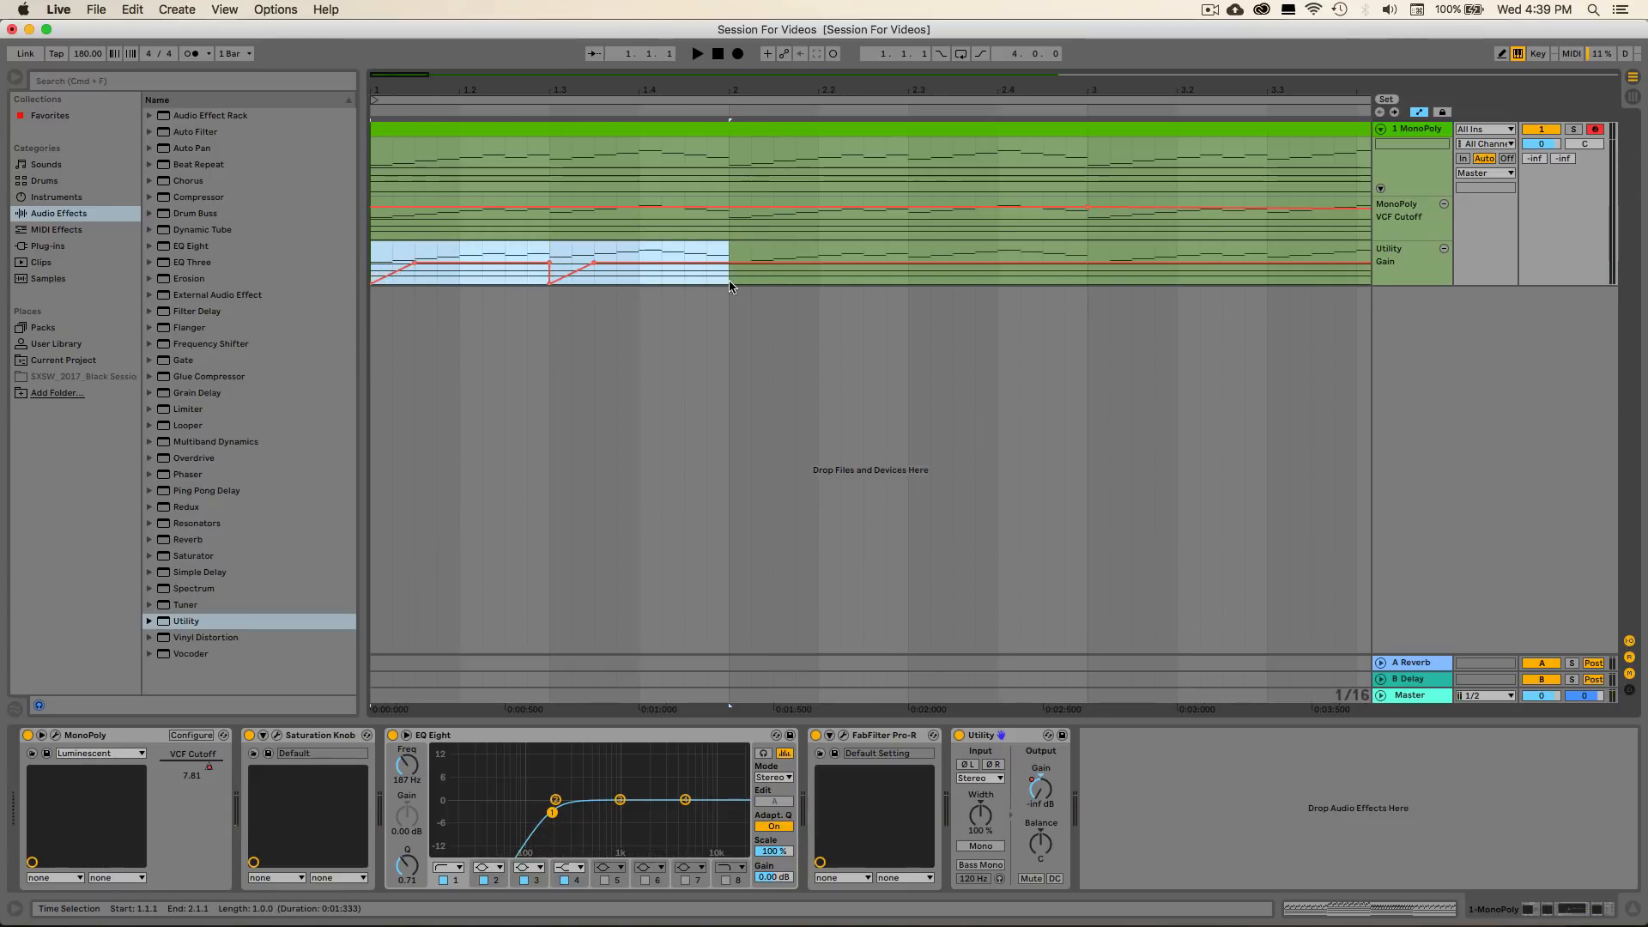
key(super+d)
drag(1012, 91, 1011, 64)
click(628, 275)
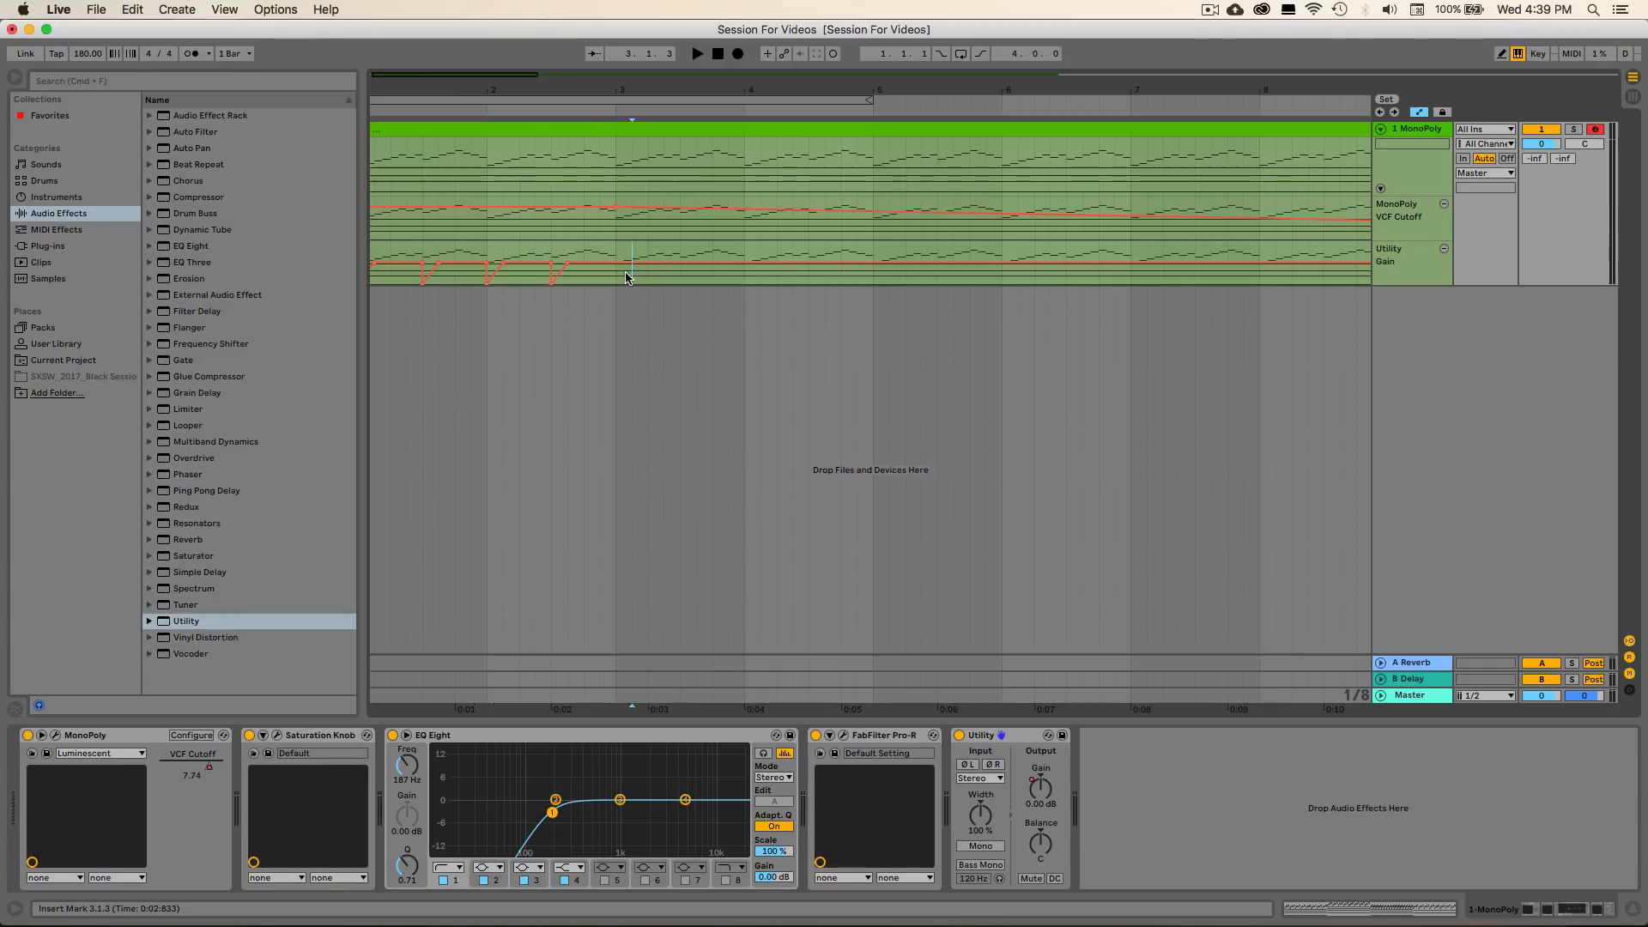
drag(628, 275, 370, 276)
click(637, 273)
click(626, 277)
key(super+v)
Paste the two-bar gain ramp pattern at bars 5, 7, 9, 11, 13 and 15
click(885, 275)
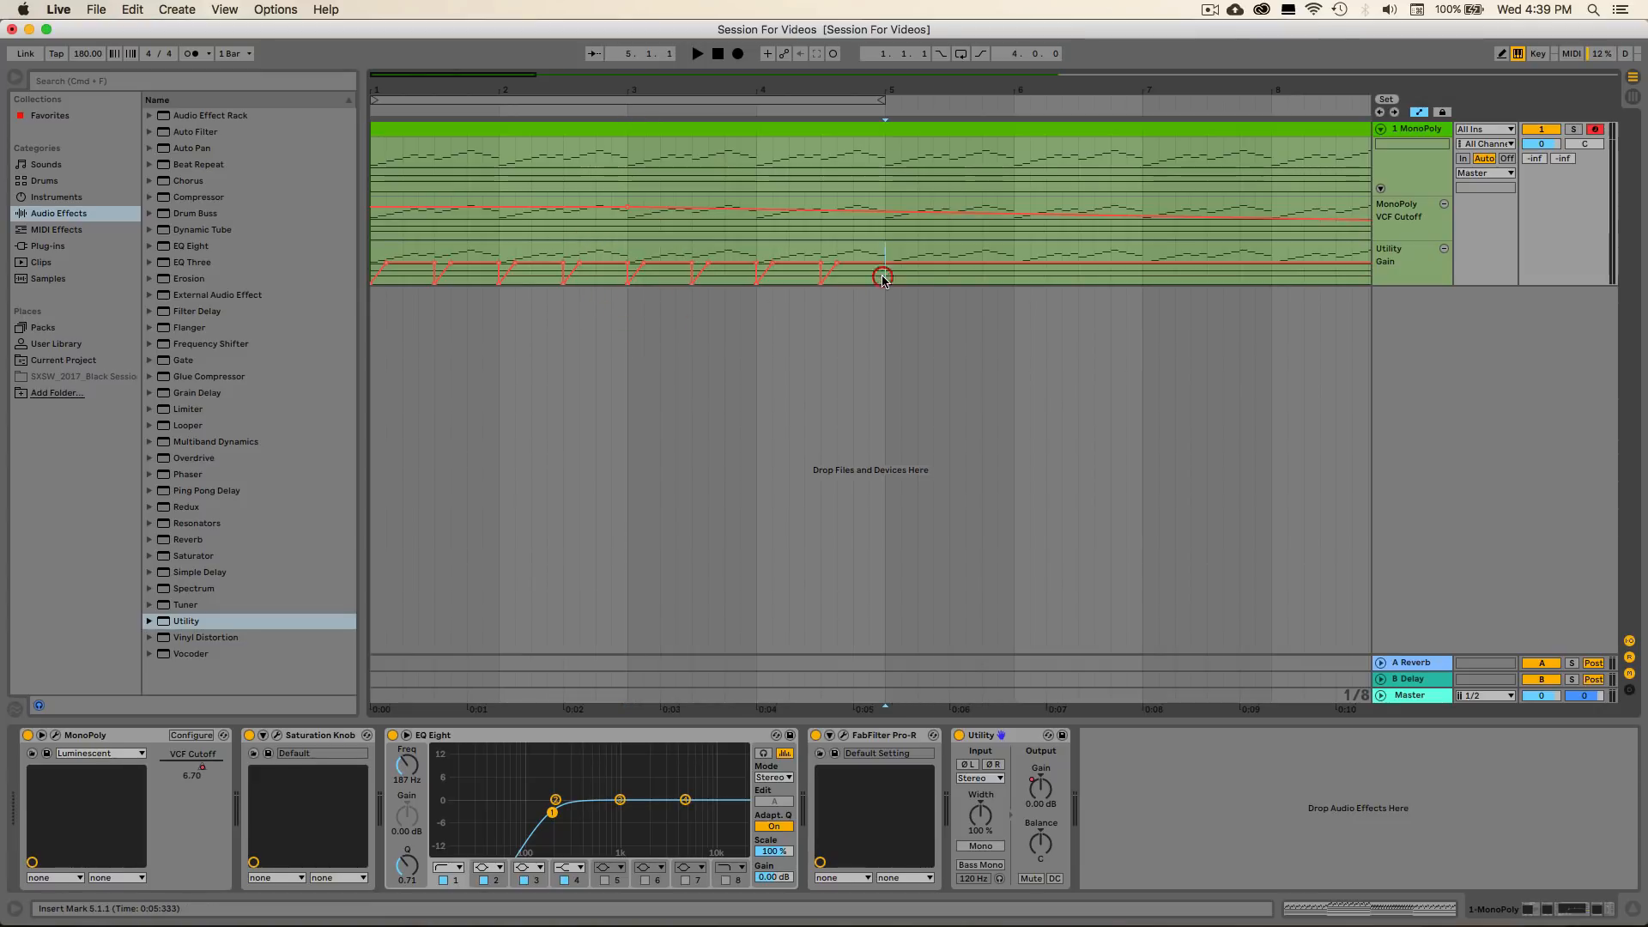
key(super+v)
click(1142, 276)
key(super+v)
click(1090, 277)
key(super+v)
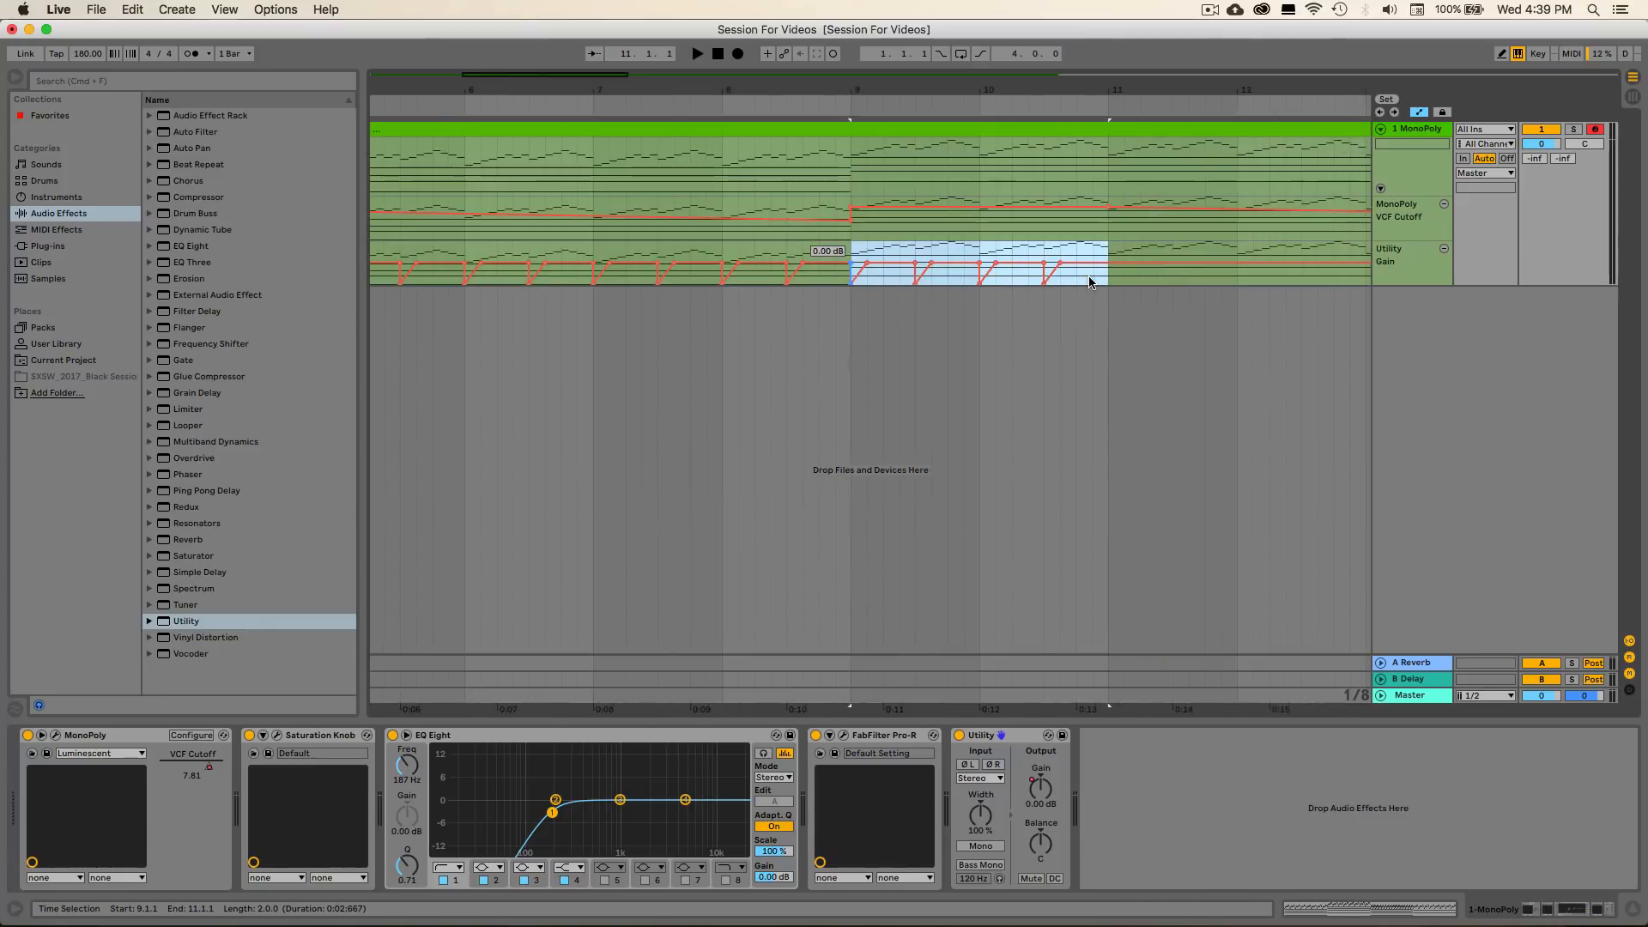
click(922, 277)
key(super+v)
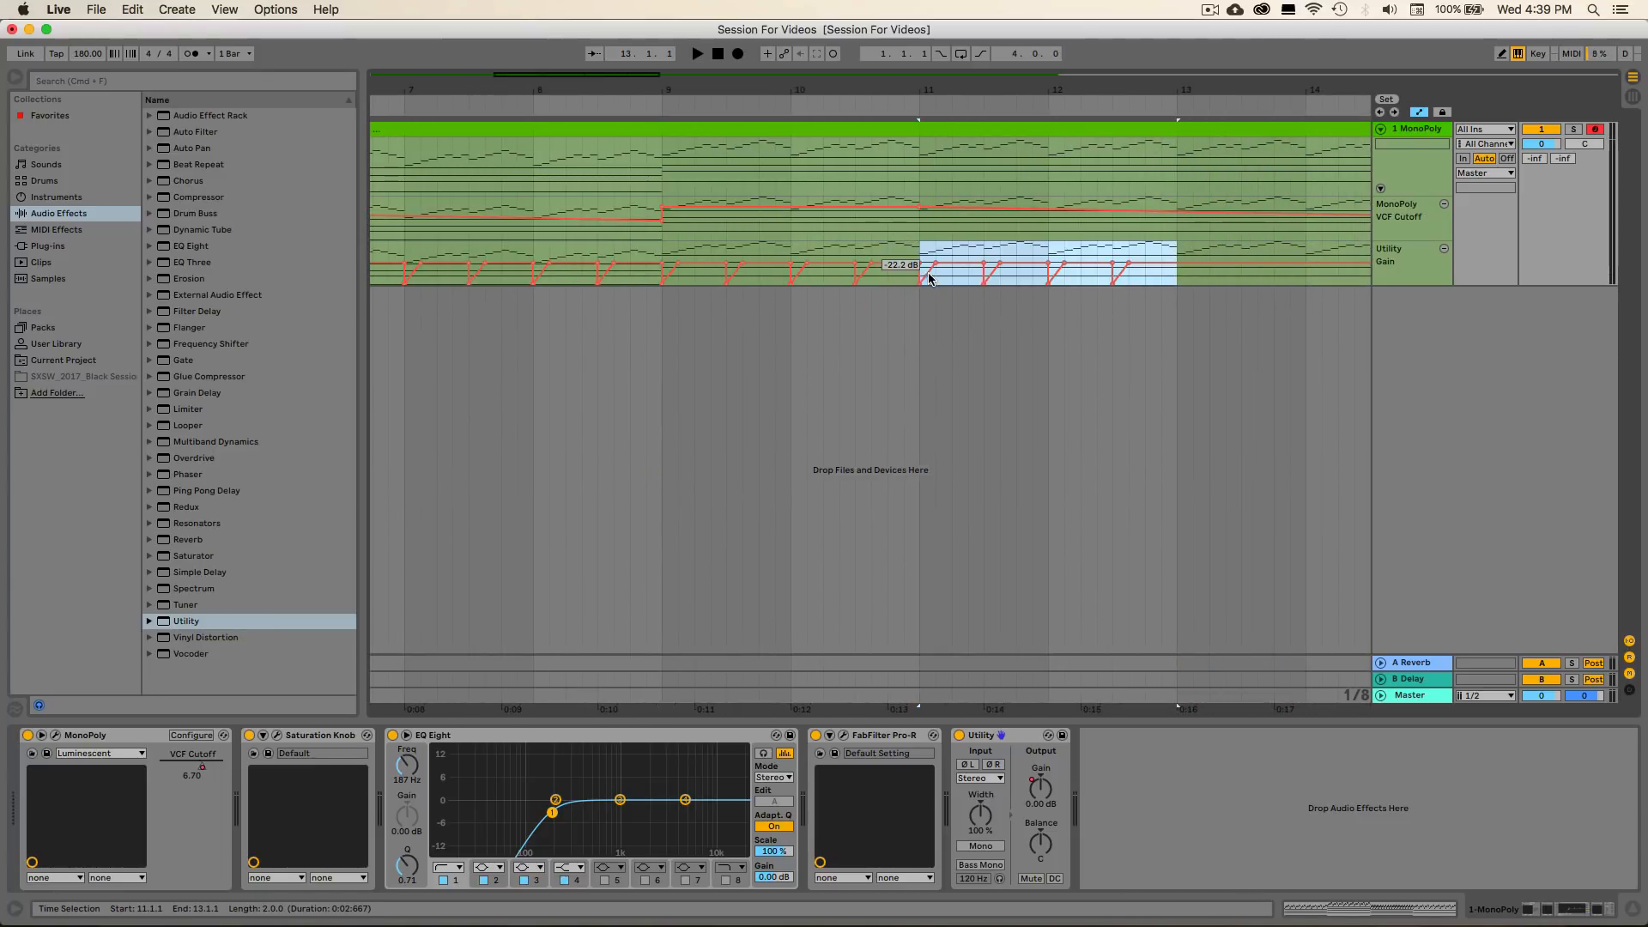
click(1183, 278)
key(super+v)
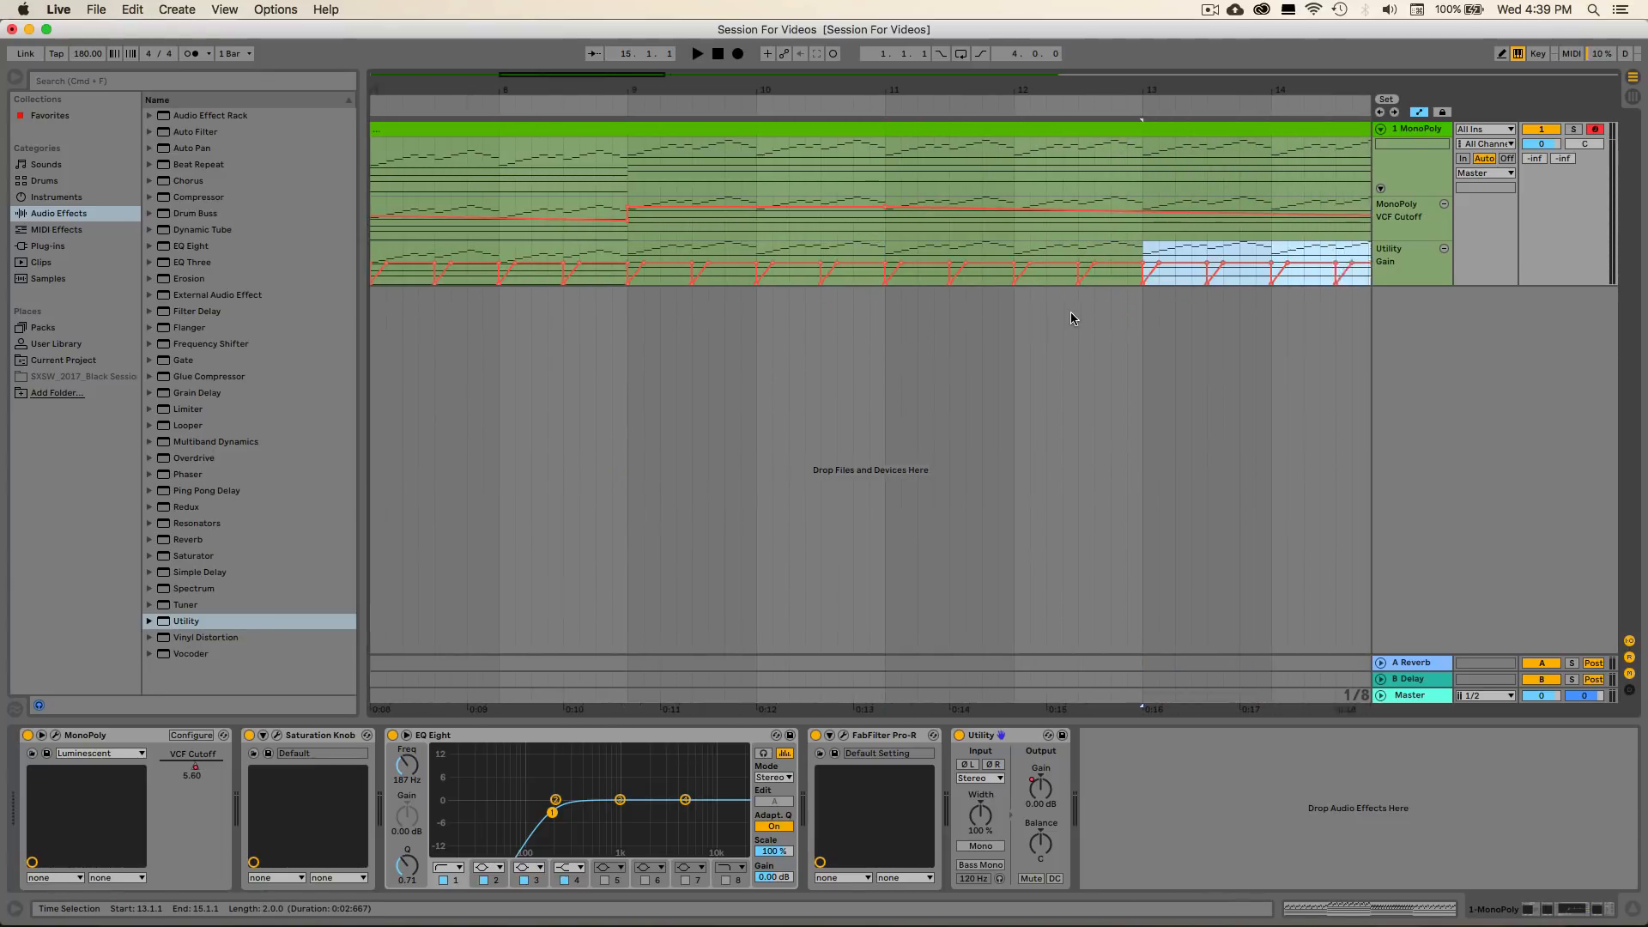
click(1213, 277)
key(super+v)
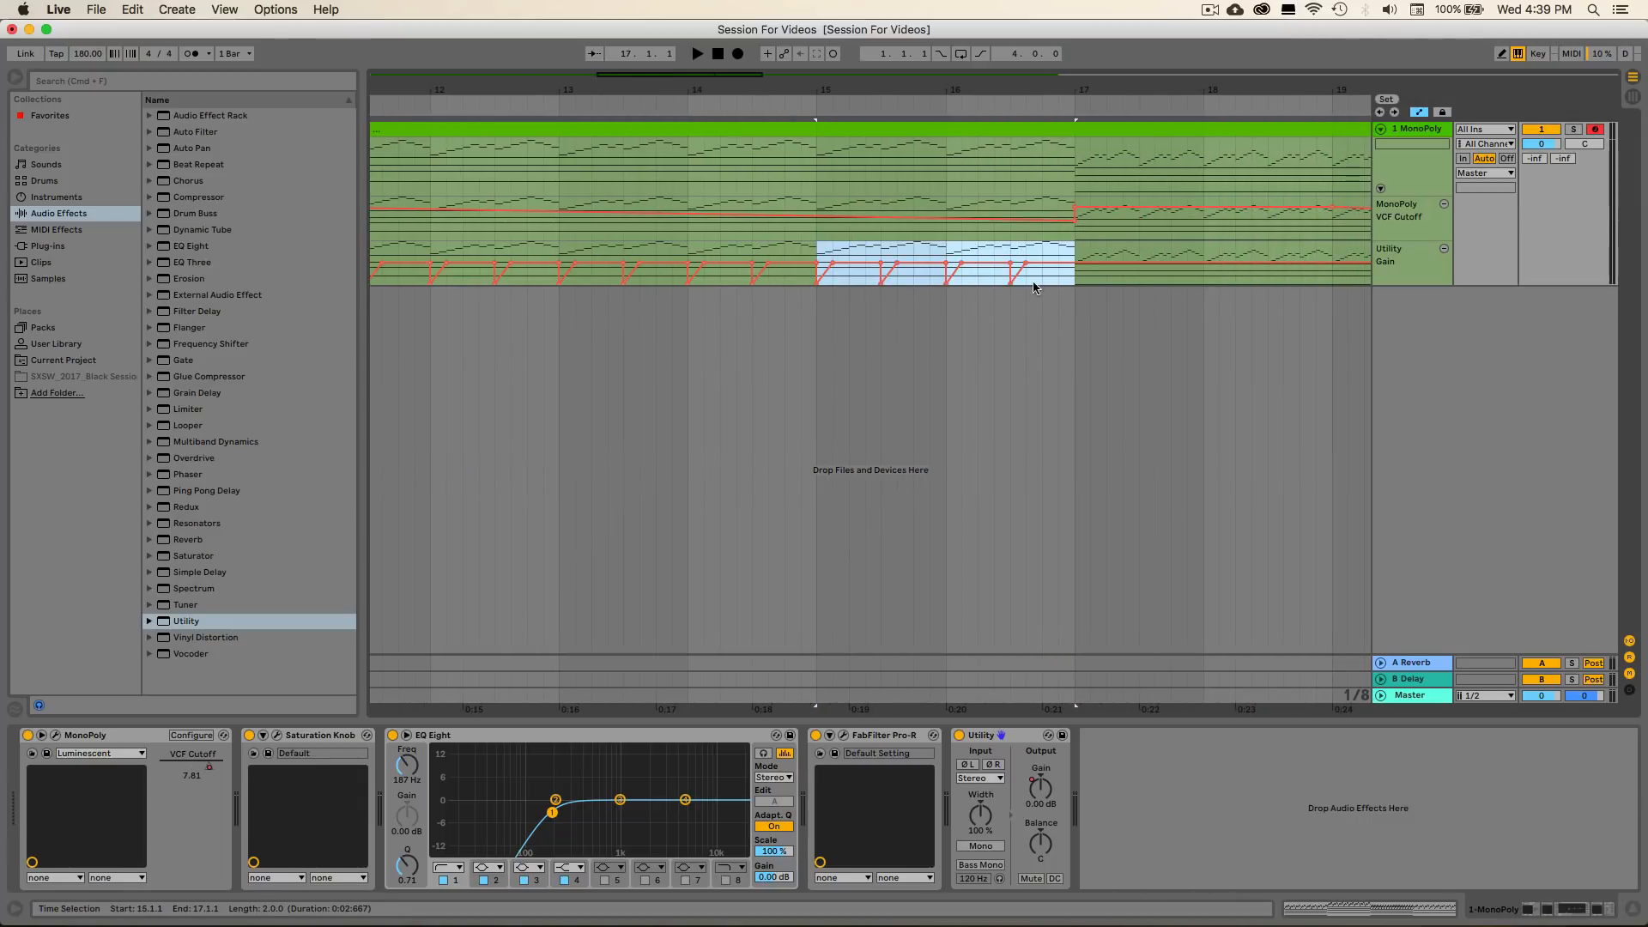
Continue the two-bar gain ramp pattern by pasting it at bars 17, 19, 21 and 23
drag(1020, 276, 1021, 285)
click(1025, 287)
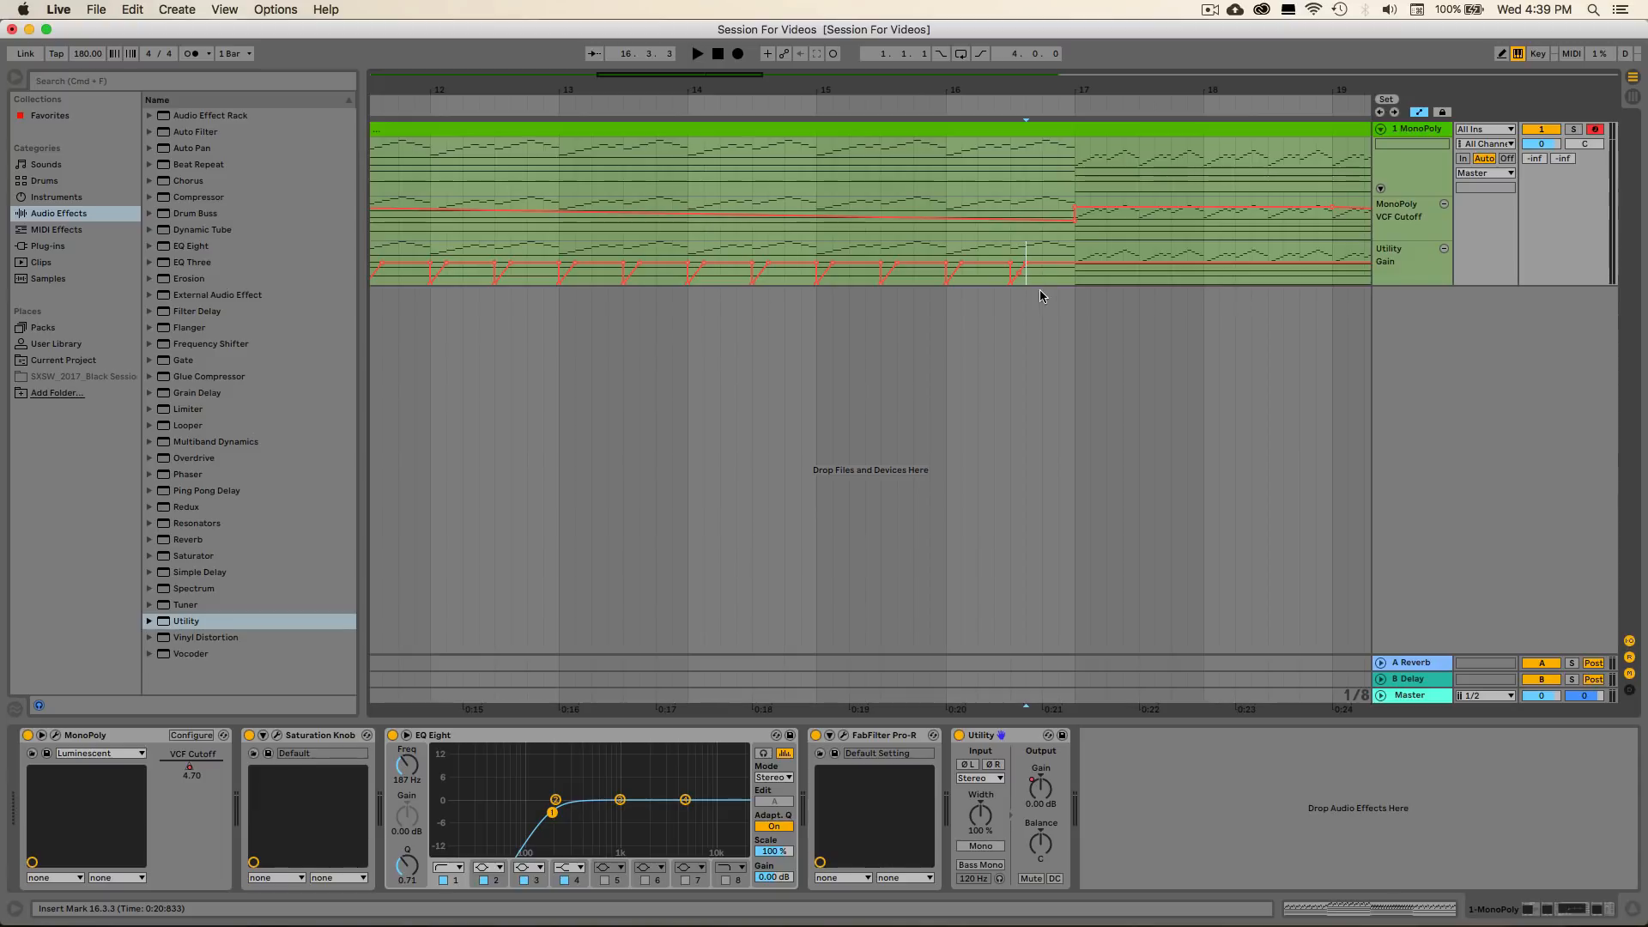
click(1077, 276)
key(super+v)
scroll(1079, 280, right, 6)
drag(930, 83, 930, 40)
click(897, 276)
key(super+v)
click(966, 275)
key(super+v)
click(1038, 280)
key(super+v)
Duplicate the gain automation from 3.3.1 to 25.1.1 onward from bar 25 and delete the excess ramps past the clip's end
click(1107, 280)
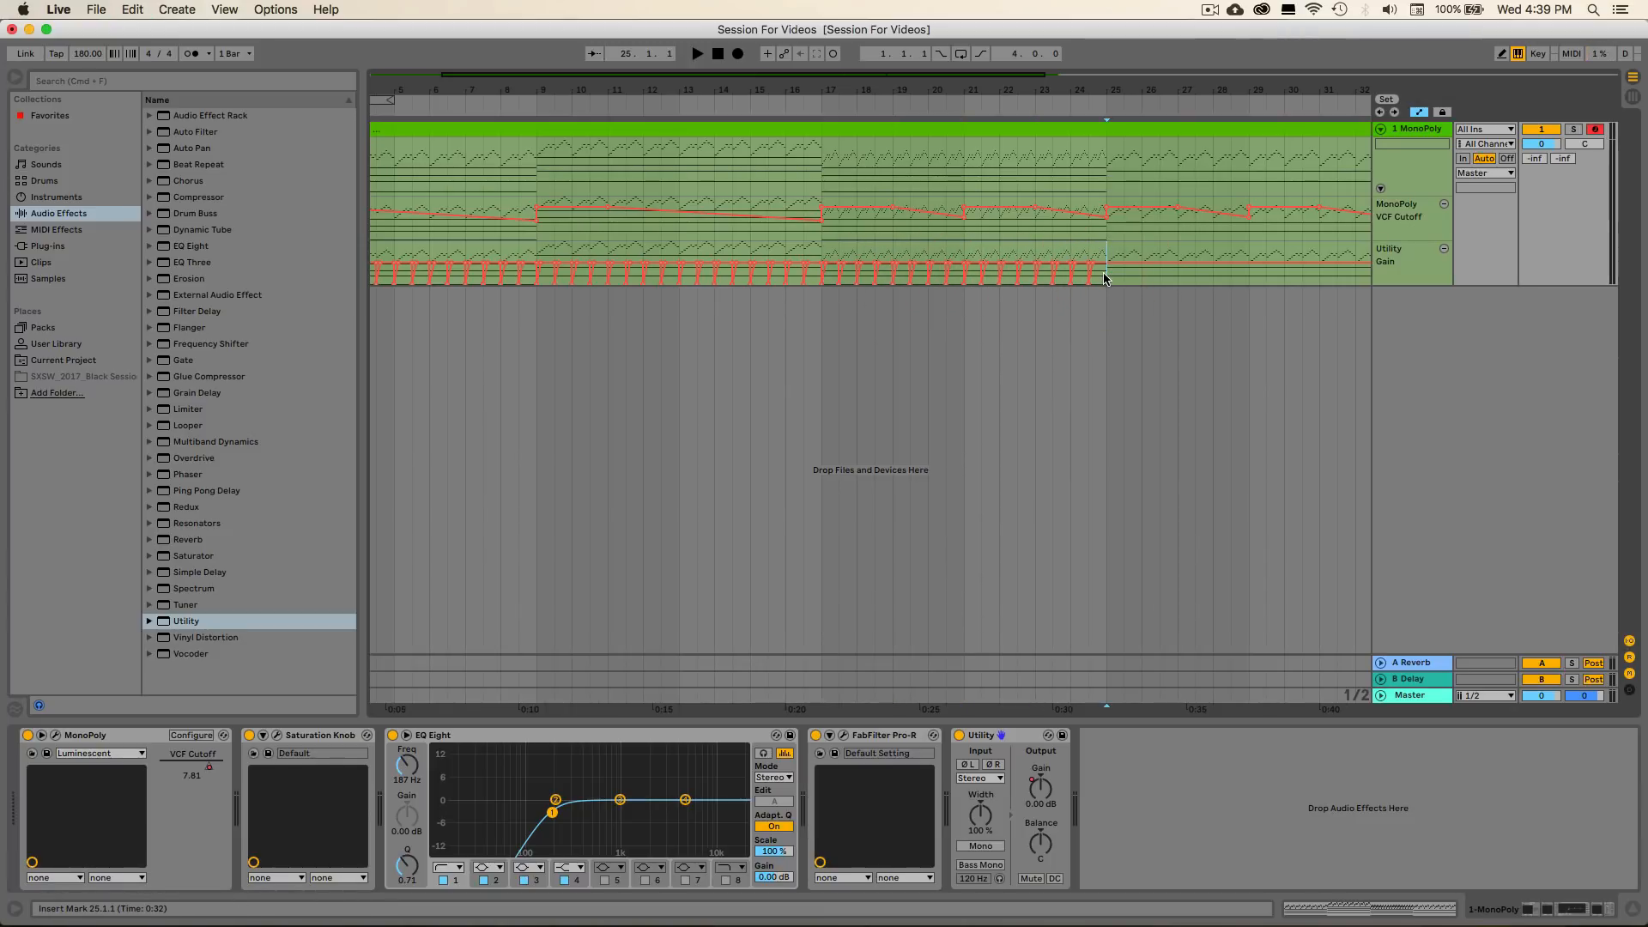
drag(1105, 279, 616, 269)
drag(477, 270, 366, 281)
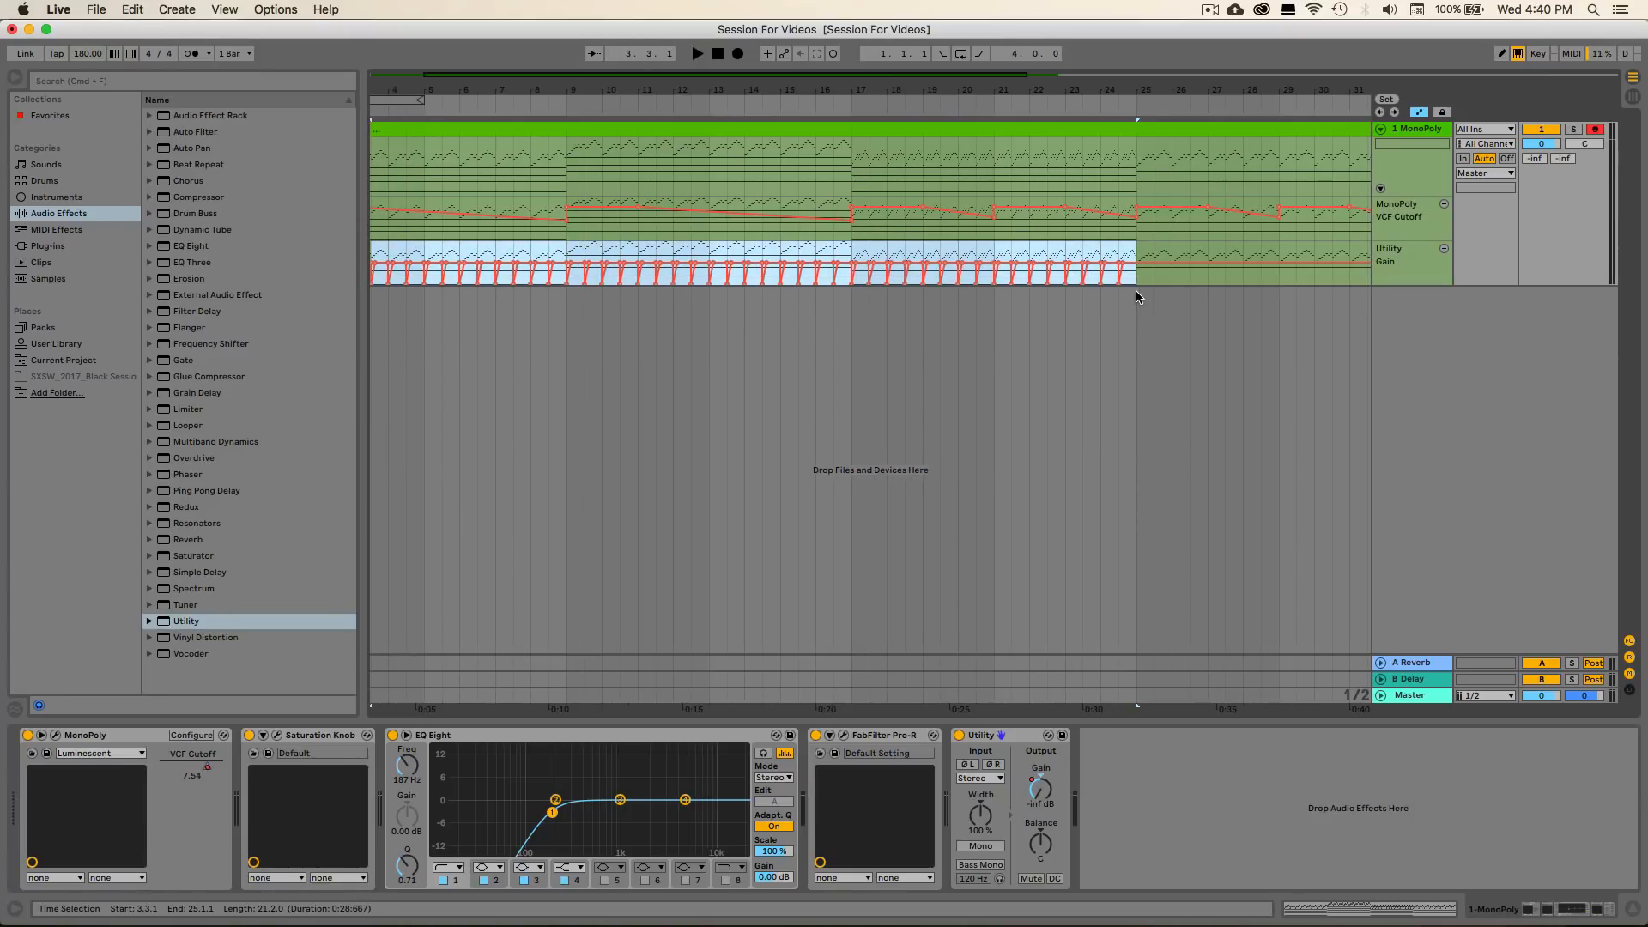
key(super+d)
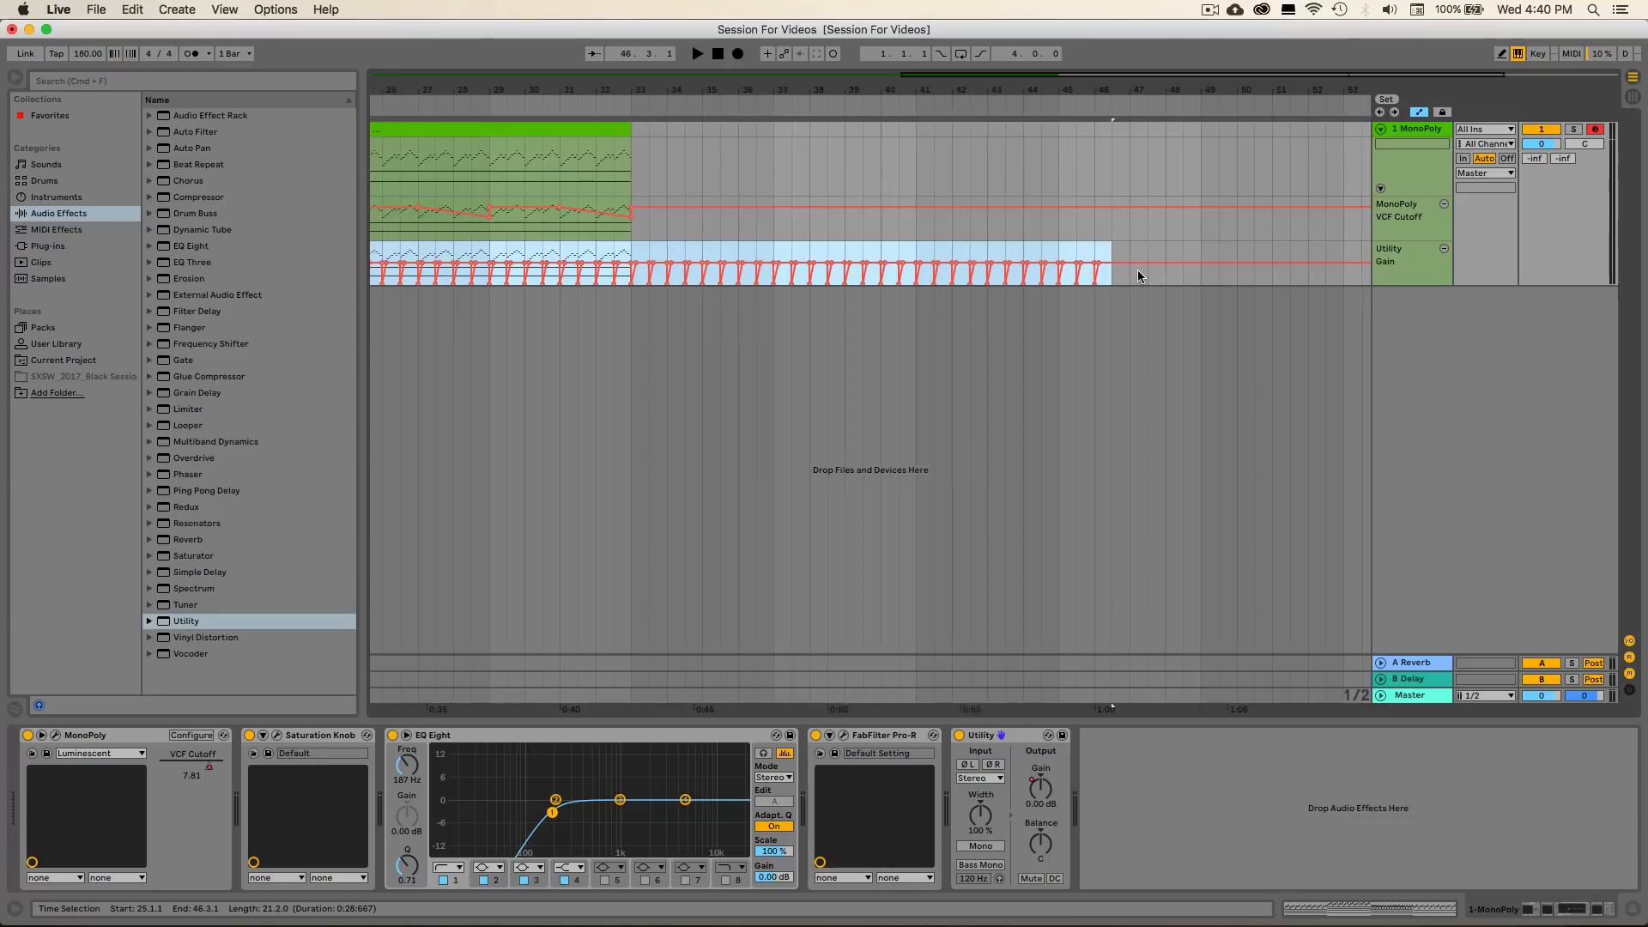
click(1160, 271)
drag(1247, 279, 771, 268)
key(Delete)
Show the whole arrangement, play it from the start past the end of the clip, and stop
scroll(771, 265, left, 10)
click(793, 325)
key(minus)
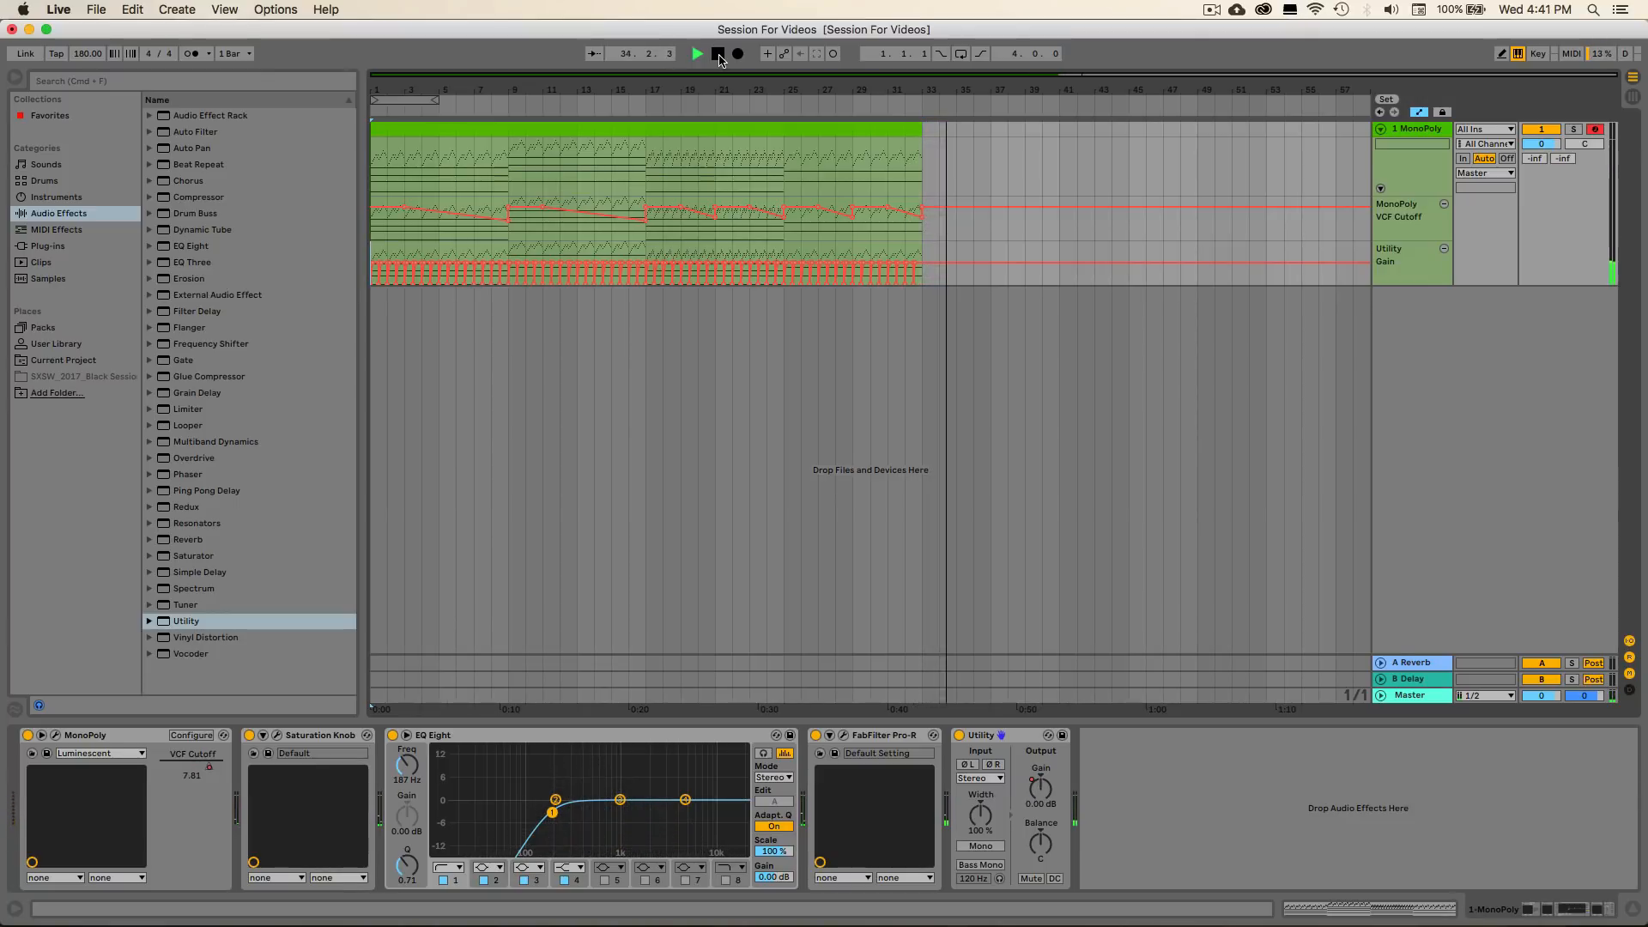
click(719, 59)
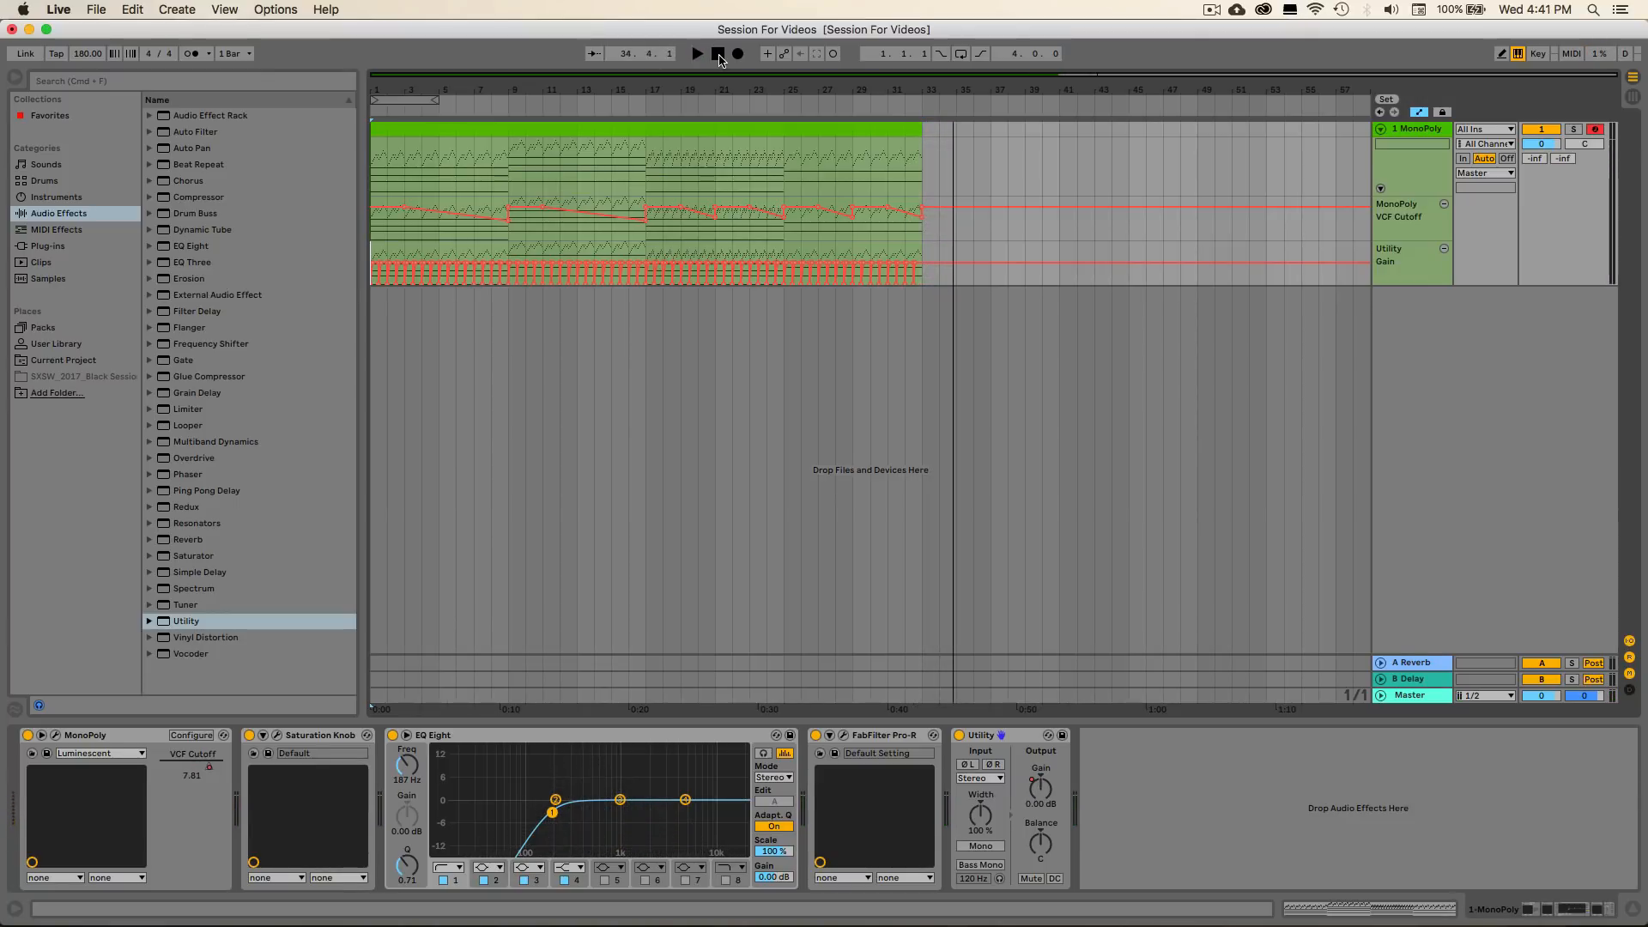